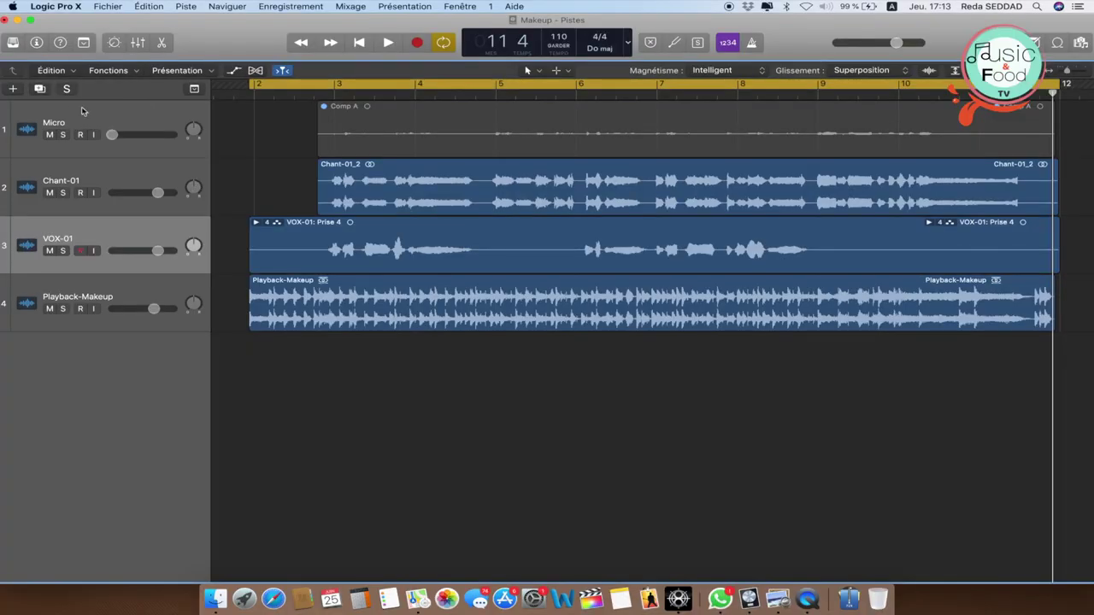
# Create one new audio track using Entrée 1 and record a second lead vocal on it along with the playback.
pyautogui.click(13, 89)
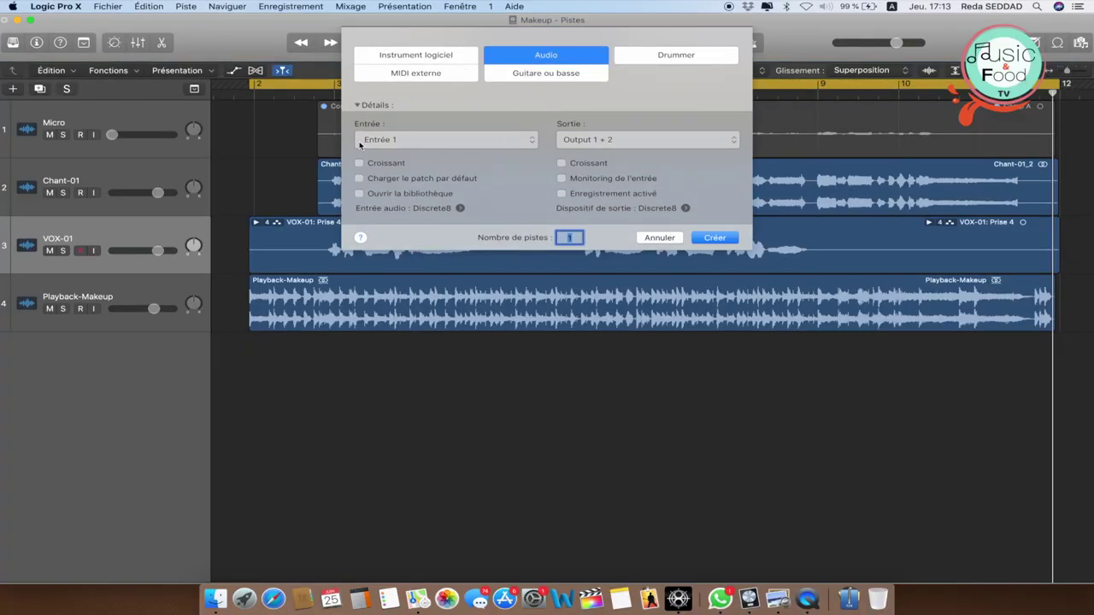
pyautogui.click(715, 238)
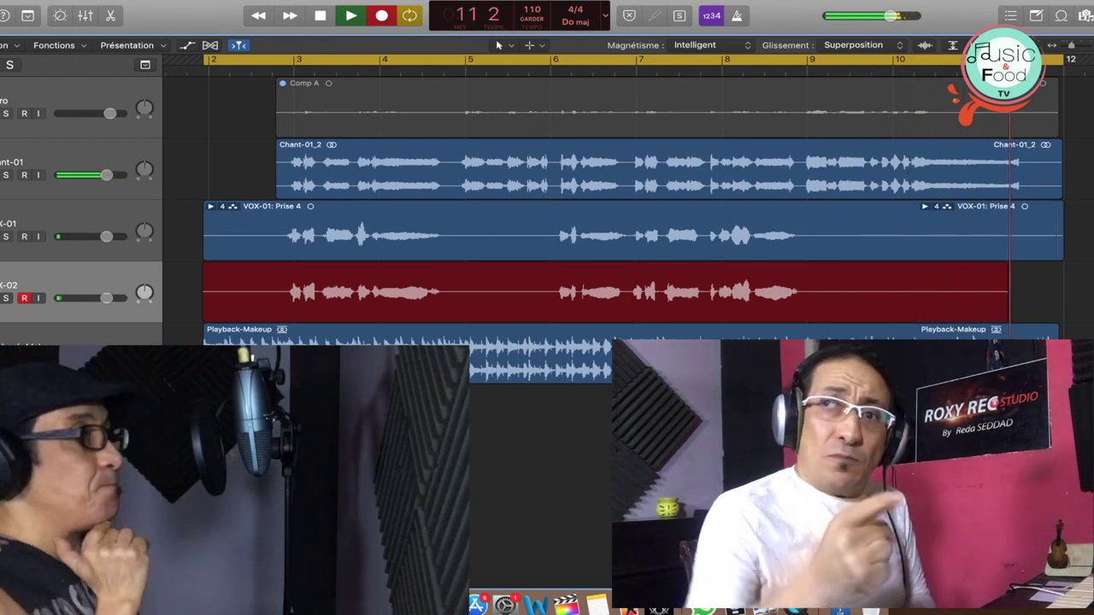
pyautogui.press('space')
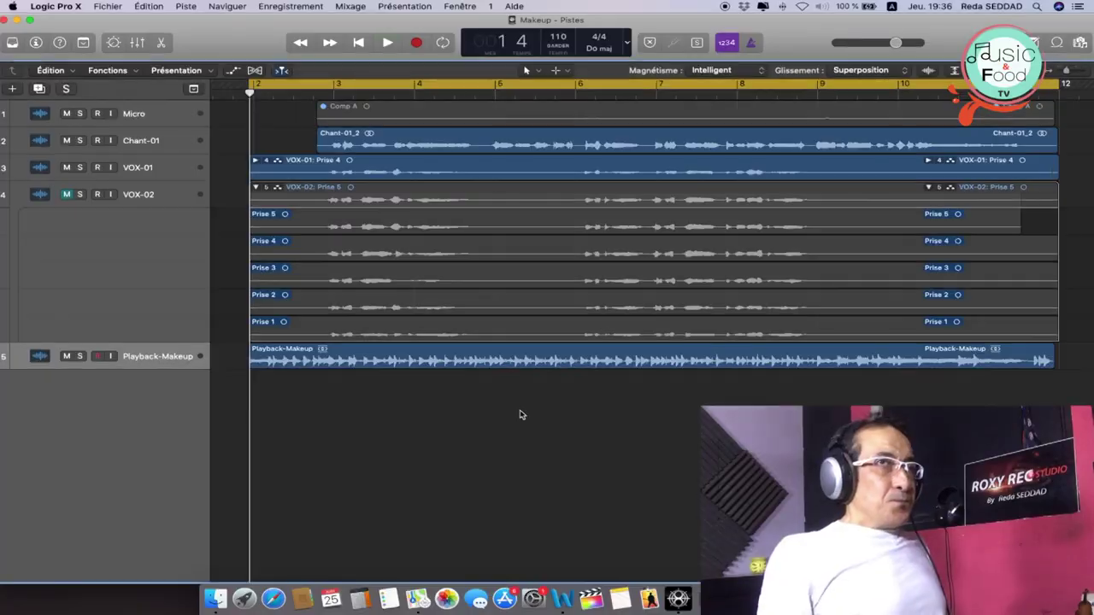
# Play the song from the start to bar 11 to hear the main vocal with the backing track.
pyautogui.press('space')
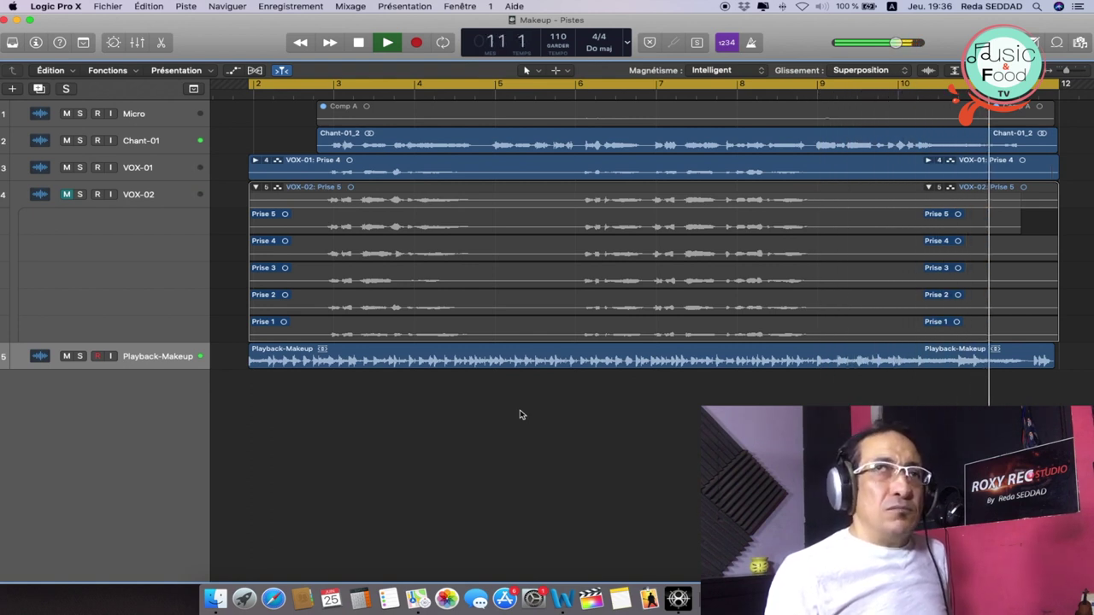
pyautogui.press('space')
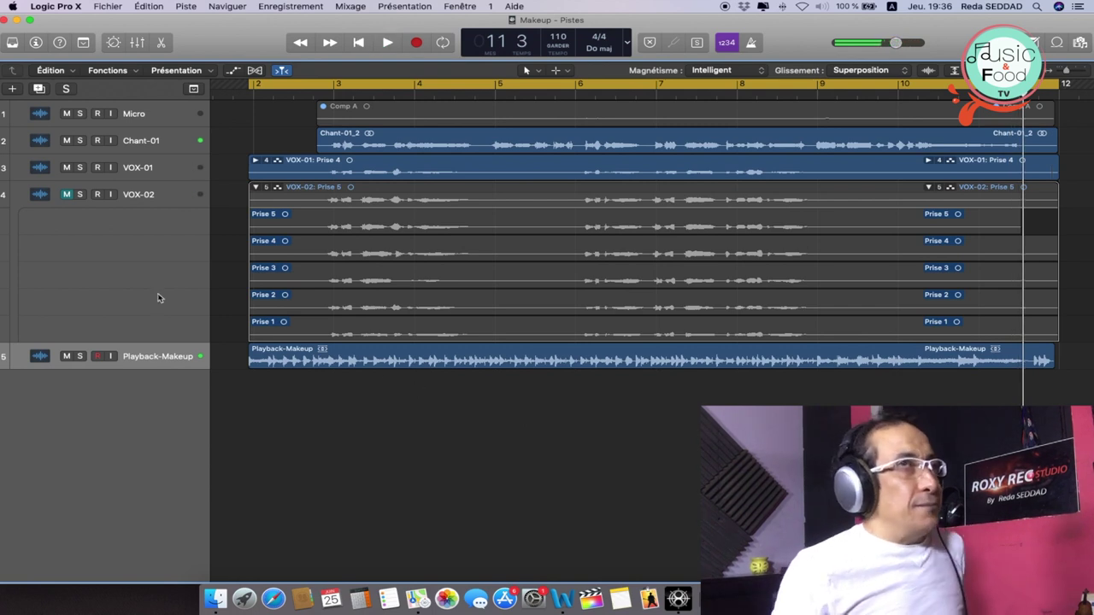
# Solo VOX-01, expand its take folder with enlarged waveforms, and listen to Prise 4 with cycle mode on.
pyautogui.click(139, 143)
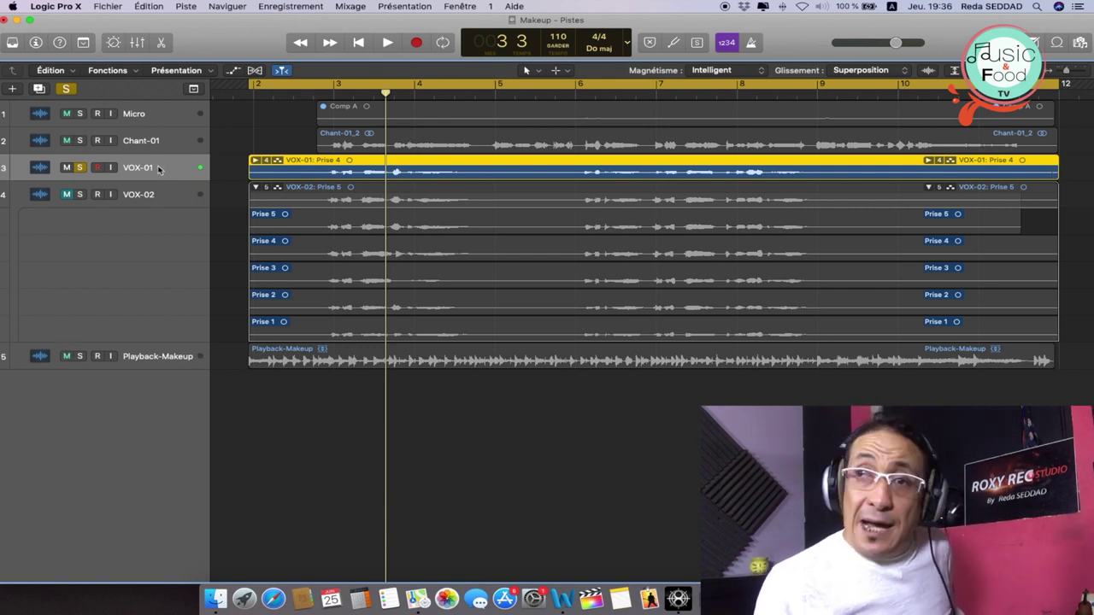
pyautogui.click(255, 161)
pyautogui.press('c')
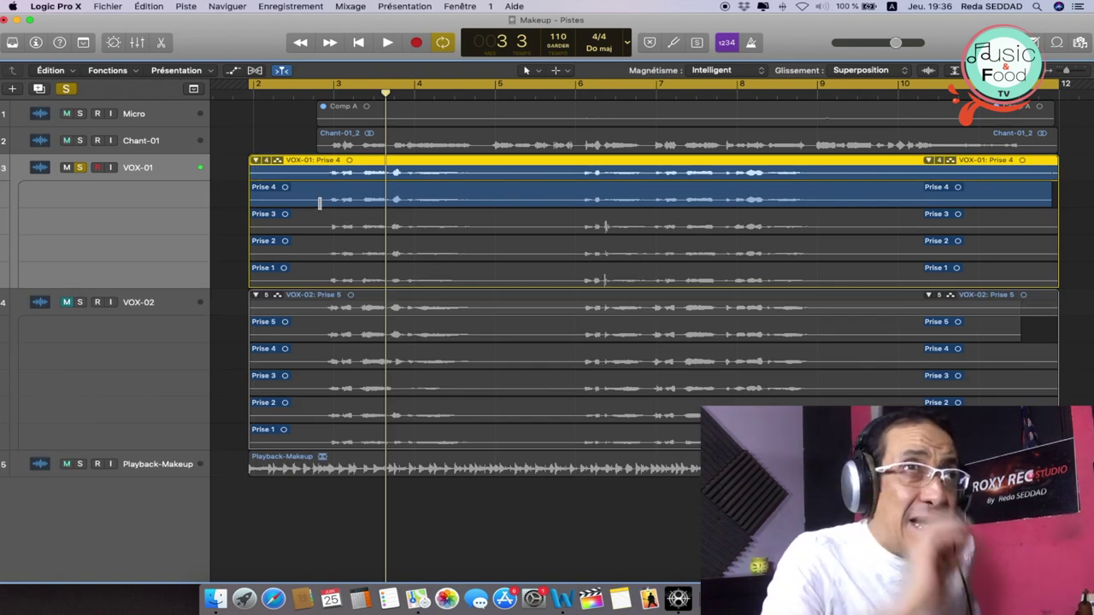
pyautogui.press('space')
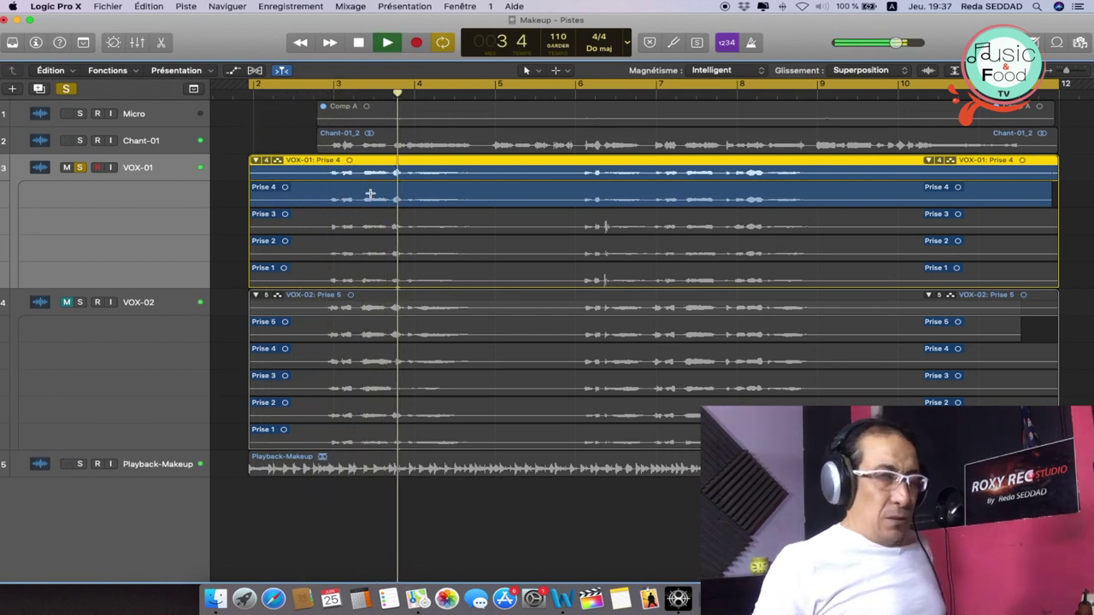
pyautogui.press('super+Down')
pyautogui.press('super+Down')
pyautogui.press('super+Down')
pyautogui.press('super+Down')
pyautogui.press('super+Down')
pyautogui.press('super+Down')
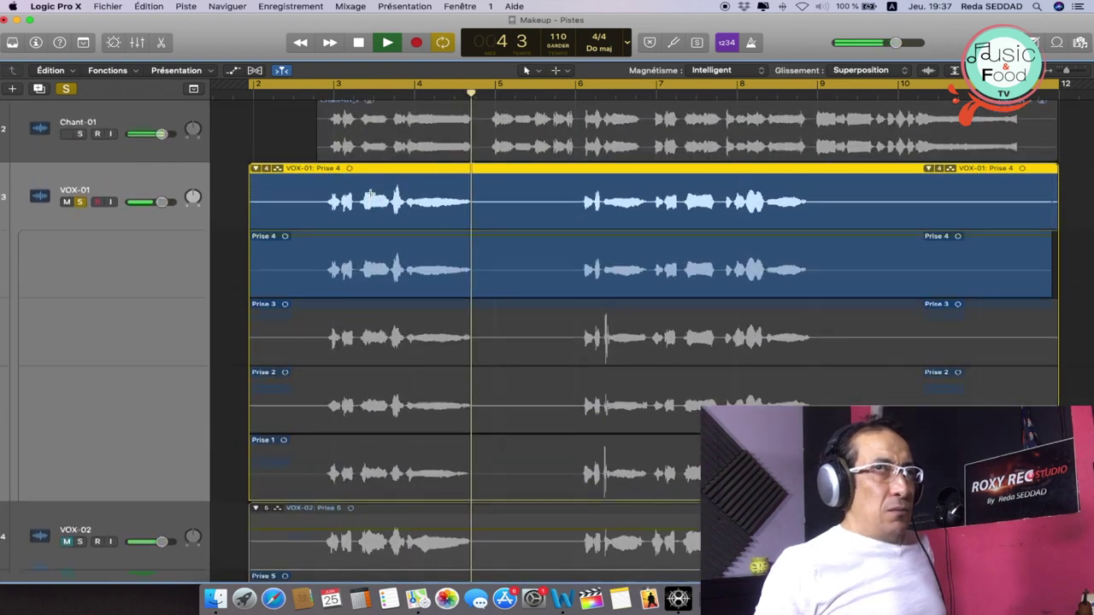
pyautogui.press('space')
# Comp the first phrase of VOX-01 from Prise 3, turn off cycle mode and listen to the phrase.
pyautogui.moveTo(297, 354); pyautogui.dragTo(537, 359)
pyautogui.press('space')
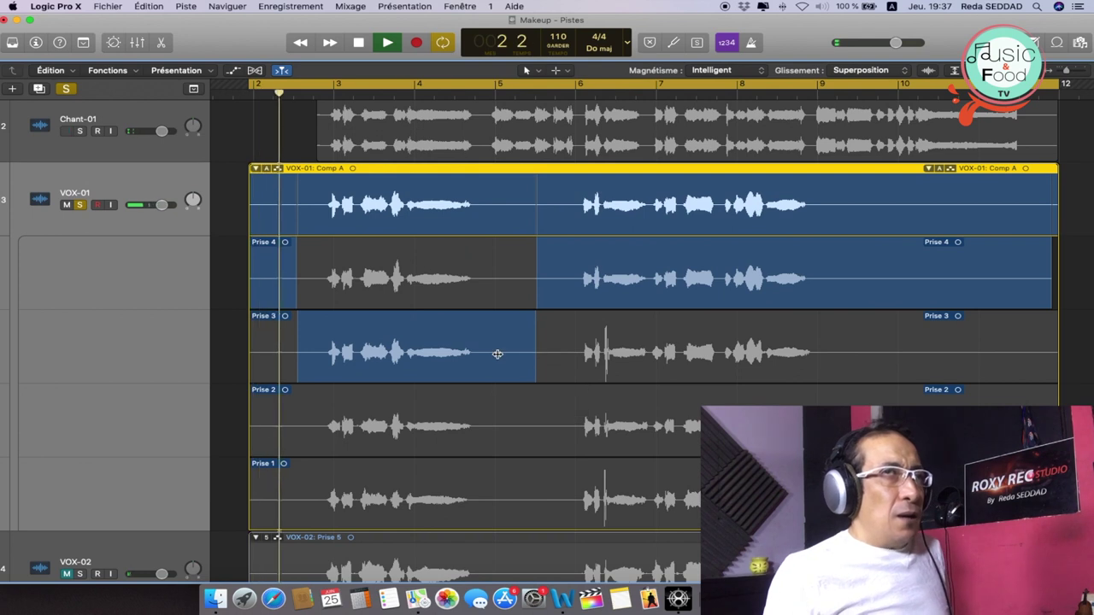
pyautogui.click(340, 85)
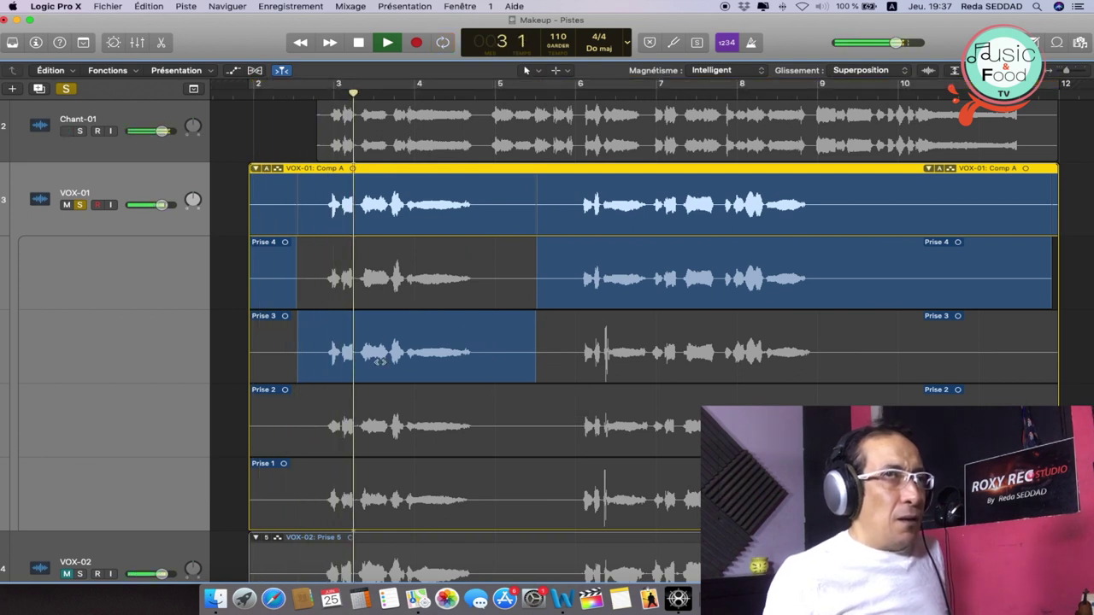
pyautogui.scroll(-5, 478, 337)
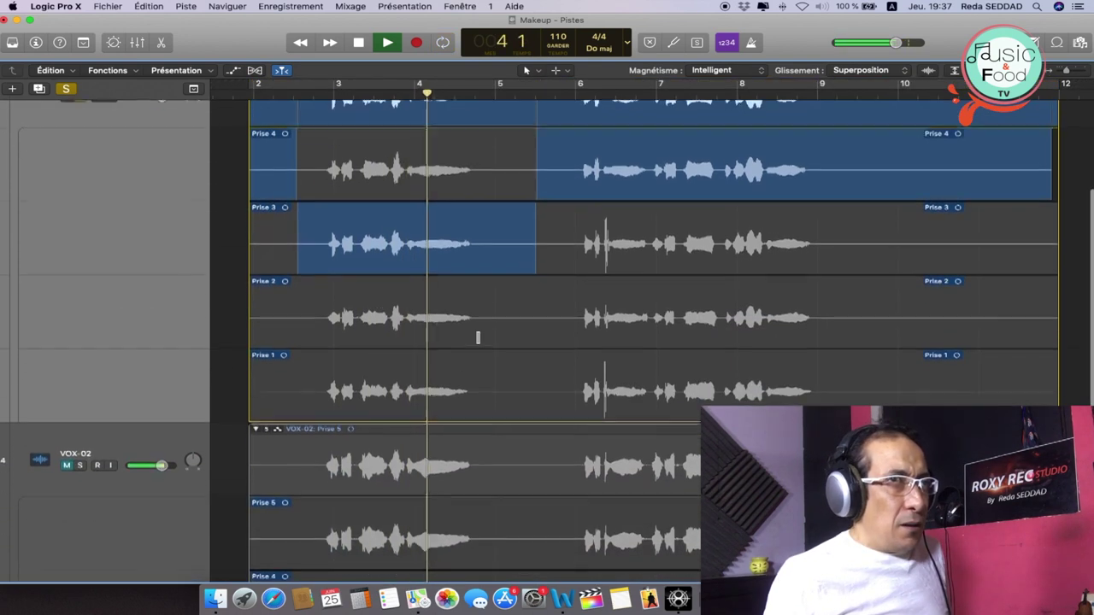
pyautogui.press('space')
# Audition Prise 2 and Prise 1 for the first phrase of VOX-01, selecting and playing each in the comp.
pyautogui.moveTo(315, 317); pyautogui.dragTo(531, 321)
pyautogui.press('space')
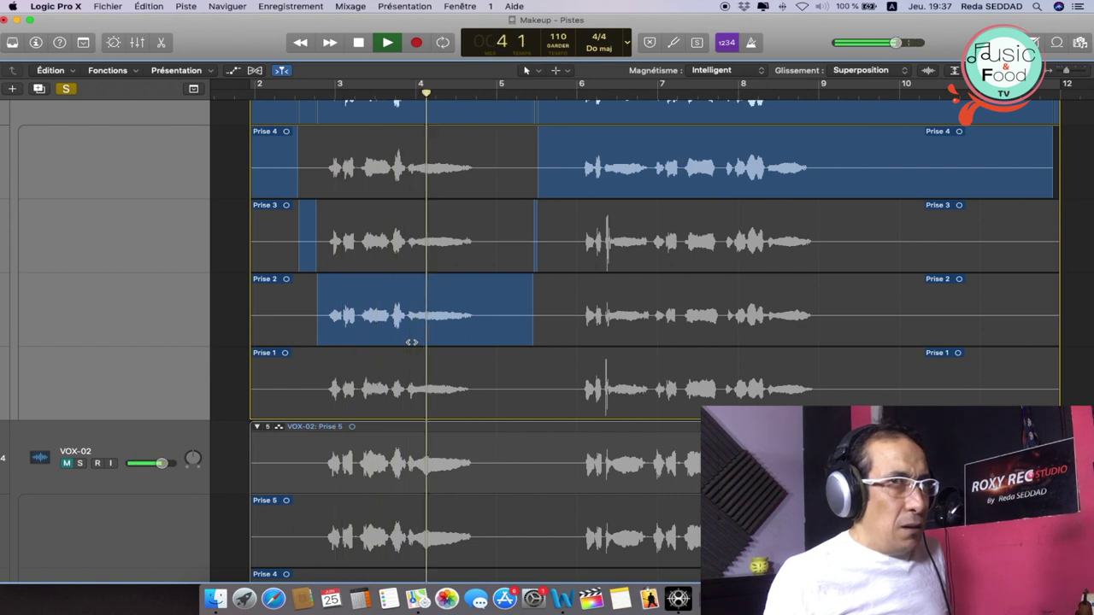
pyautogui.press('space')
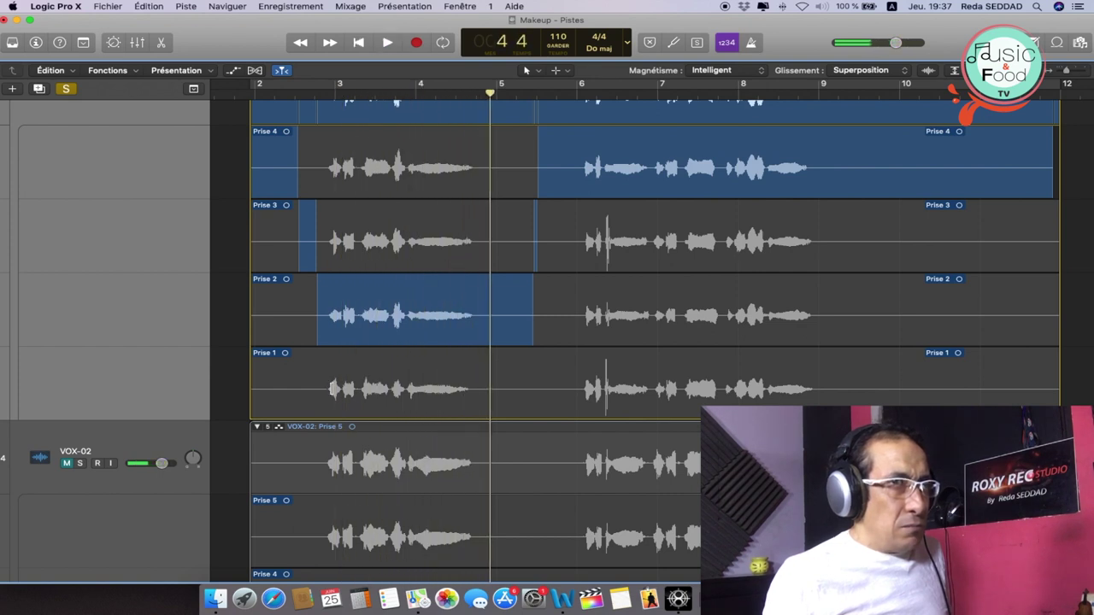
pyautogui.moveTo(322, 390); pyautogui.dragTo(513, 390)
pyautogui.hotkey('shift', 'space')
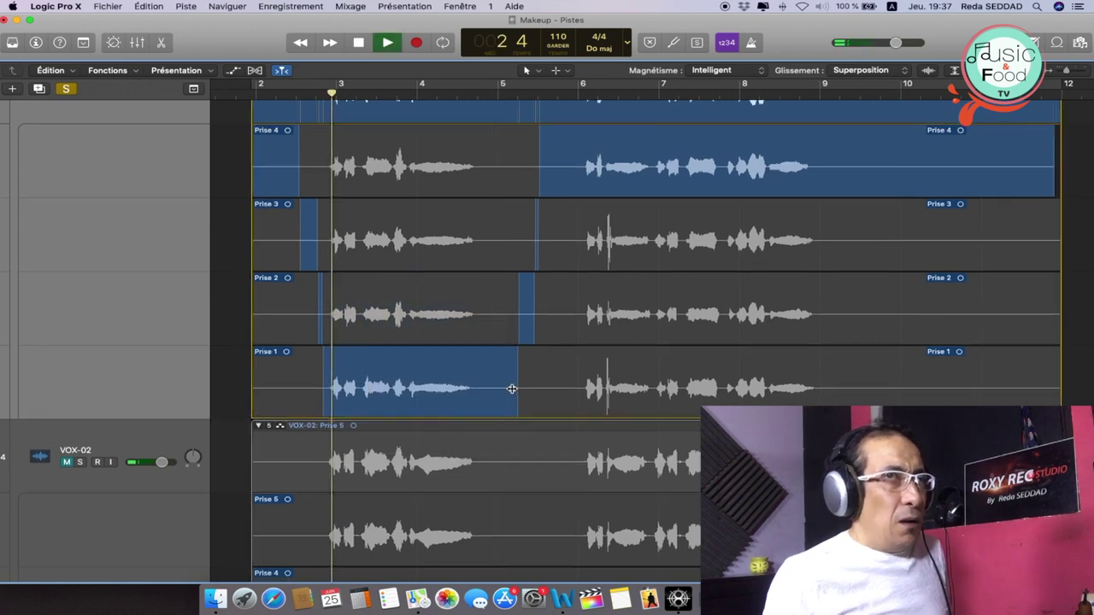
pyautogui.scroll(-4, 512, 390)
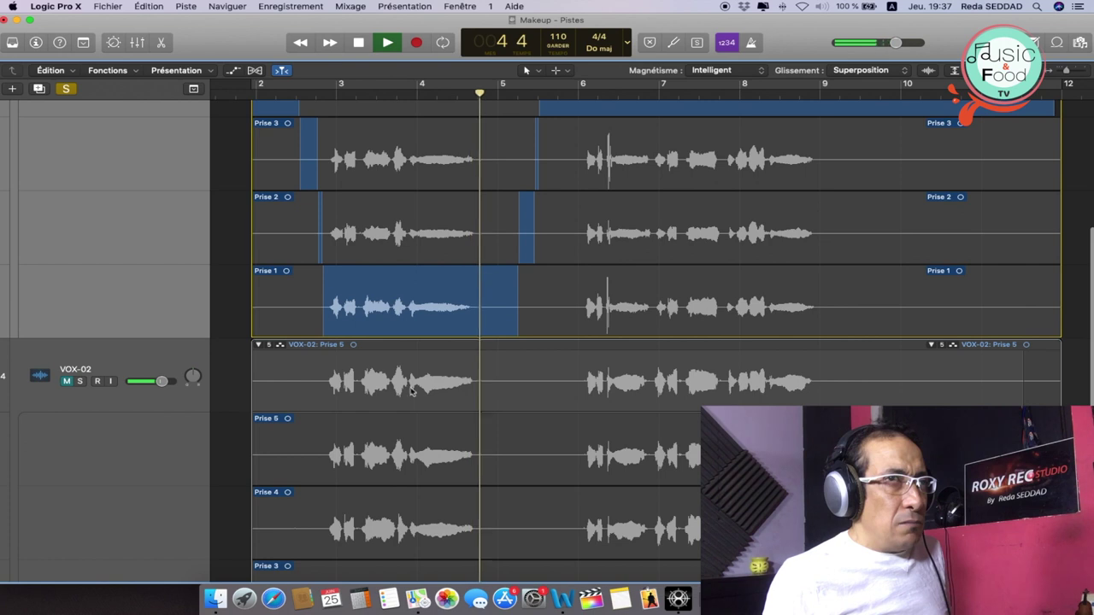
pyautogui.press('space')
pyautogui.click(318, 382)
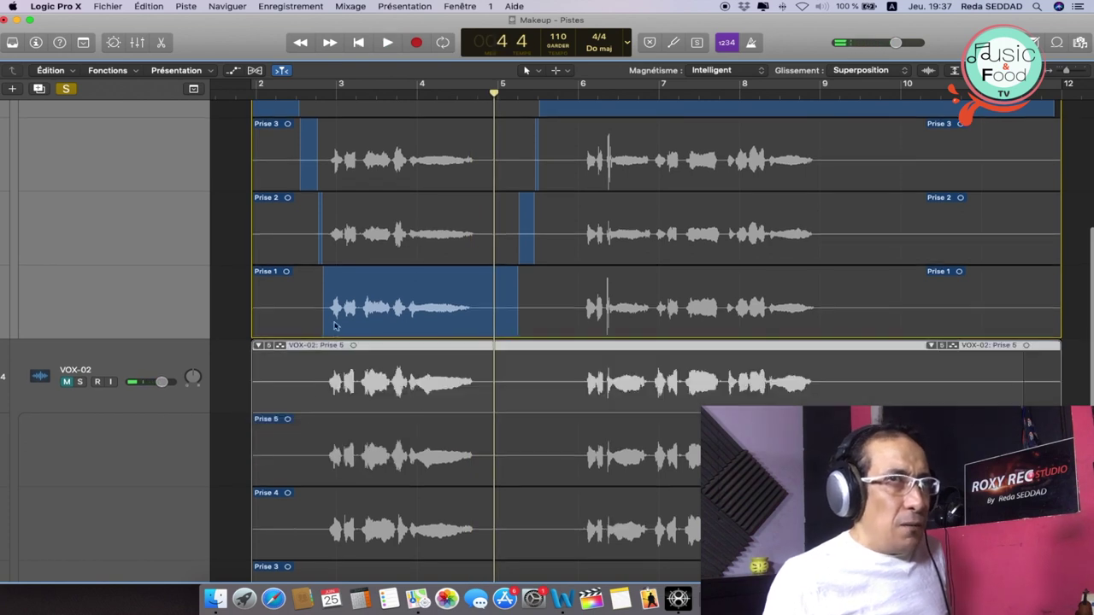
# Compare Prise 4 and Prise 3 again for the first phrase of VOX-01, selecting and playing each.
pyautogui.scroll(8, 336, 291)
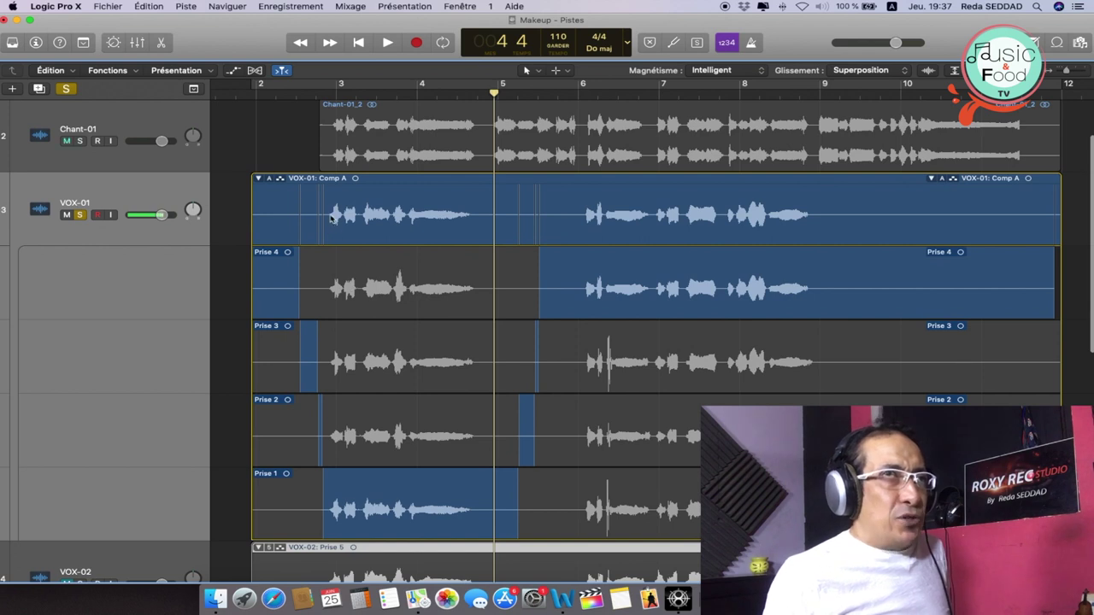
pyautogui.moveTo(332, 288); pyautogui.dragTo(505, 286)
pyautogui.press('space')
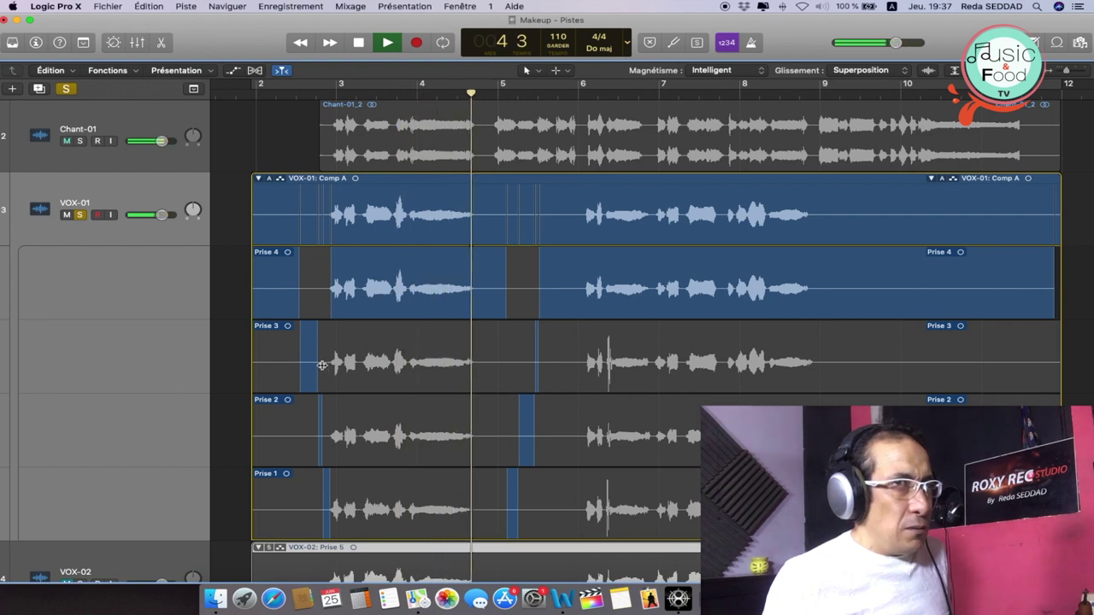
pyautogui.press('space')
pyautogui.moveTo(318, 364); pyautogui.dragTo(509, 369)
pyautogui.press('space')
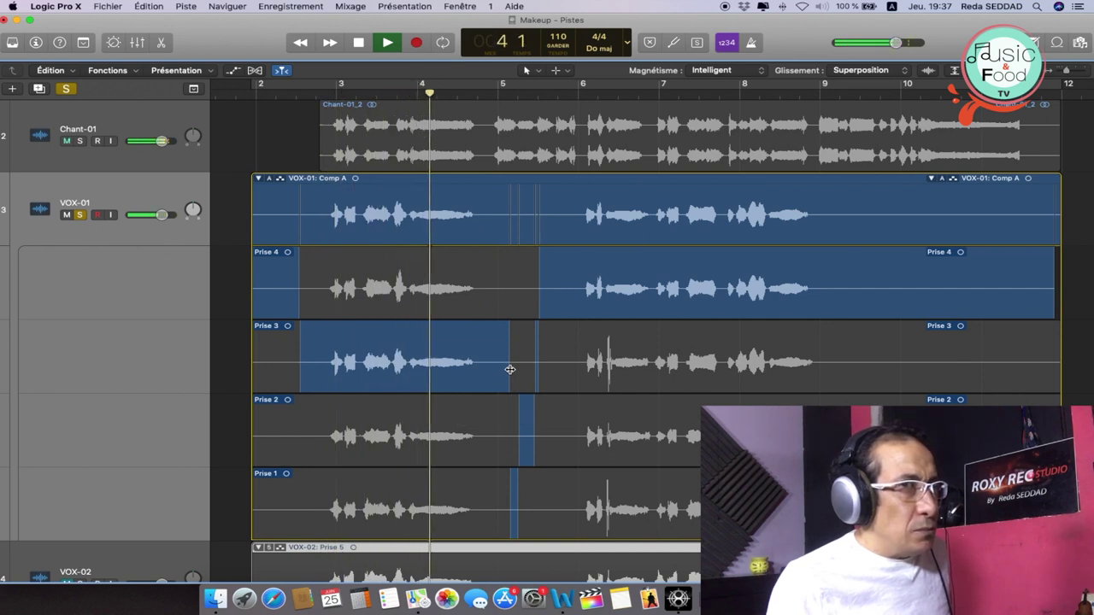
pyautogui.press('space')
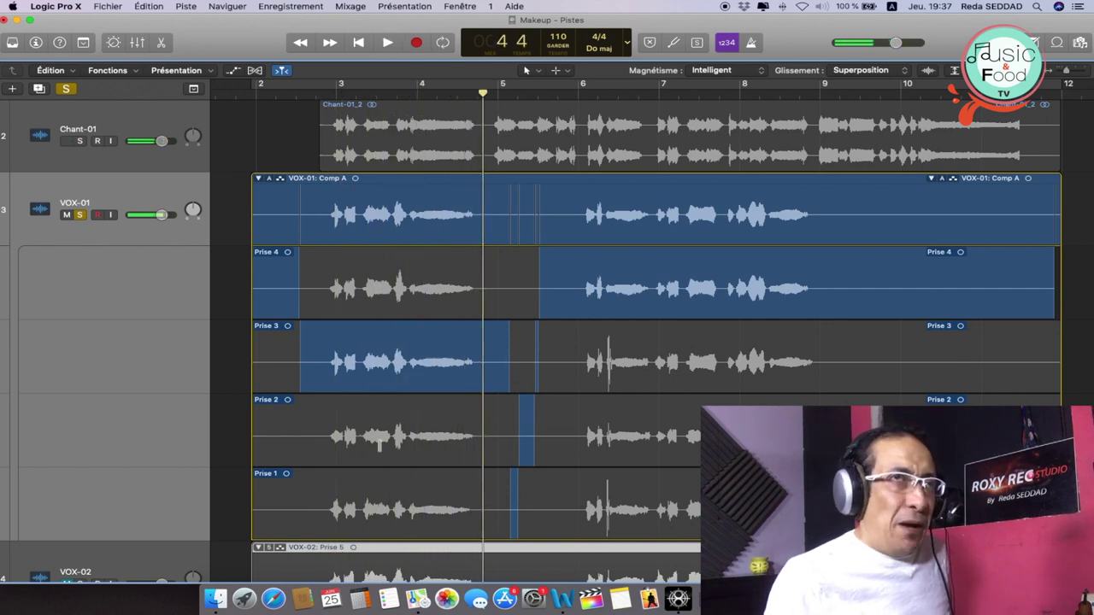
# Use Prise 2 for the first phrase in the VOX-01 comp and play it back.
pyautogui.moveTo(326, 437); pyautogui.dragTo(501, 439)
pyautogui.press('space')
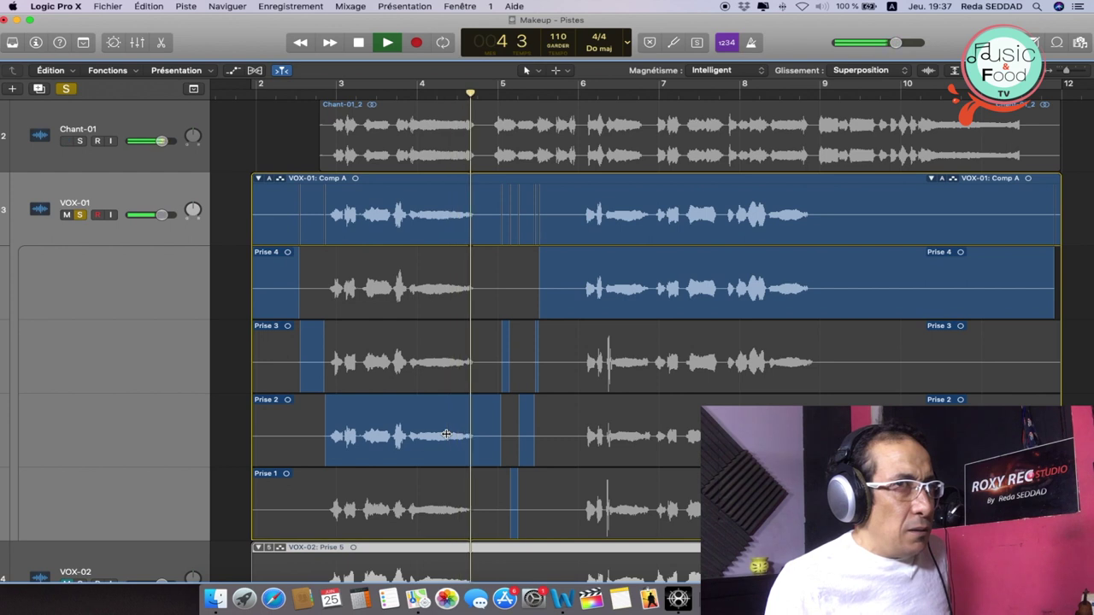
pyautogui.press('space')
# Switch the first phrase of the VOX-01 comp to Prise 1 and play it back.
pyautogui.moveTo(334, 510); pyautogui.dragTo(494, 503)
pyautogui.press('space')
pyautogui.moveTo(331, 505); pyautogui.dragTo(493, 483)
pyautogui.press('space')
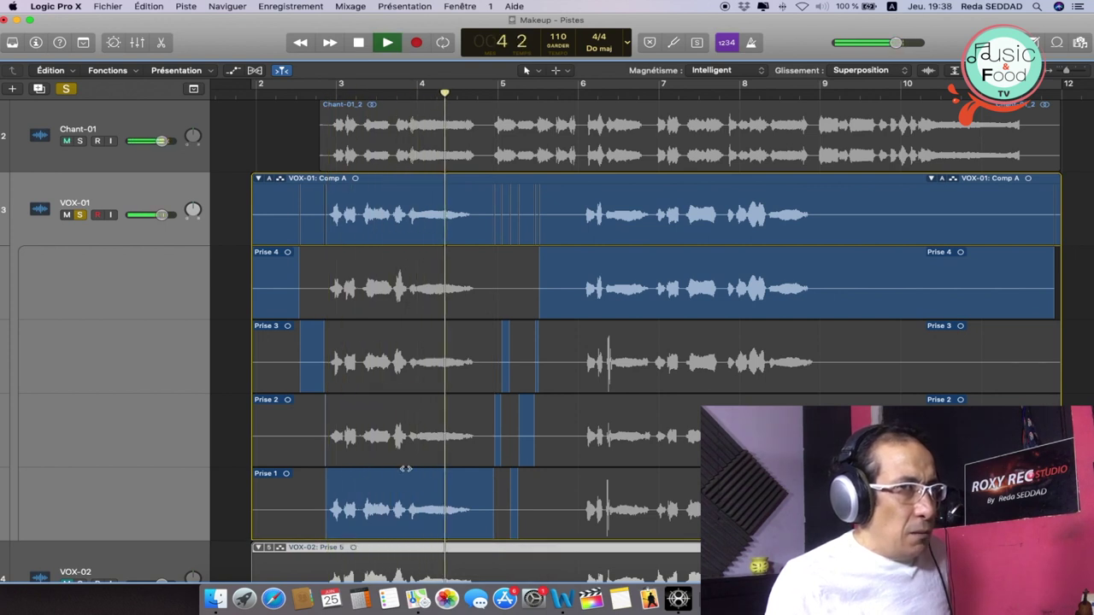
pyautogui.press('space')
# Shorten the Prise 1 section to start after the phrase's first two sung segments, leaving those to Prise 2, and listen.
pyautogui.press('super+Right')
pyautogui.press('super+Right')
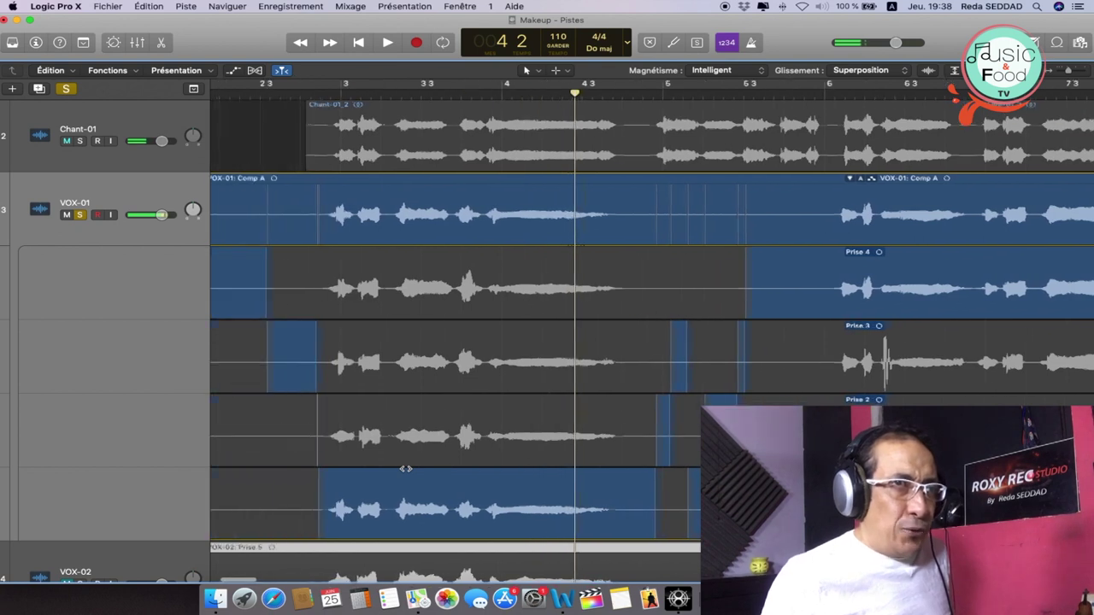
pyautogui.press('space')
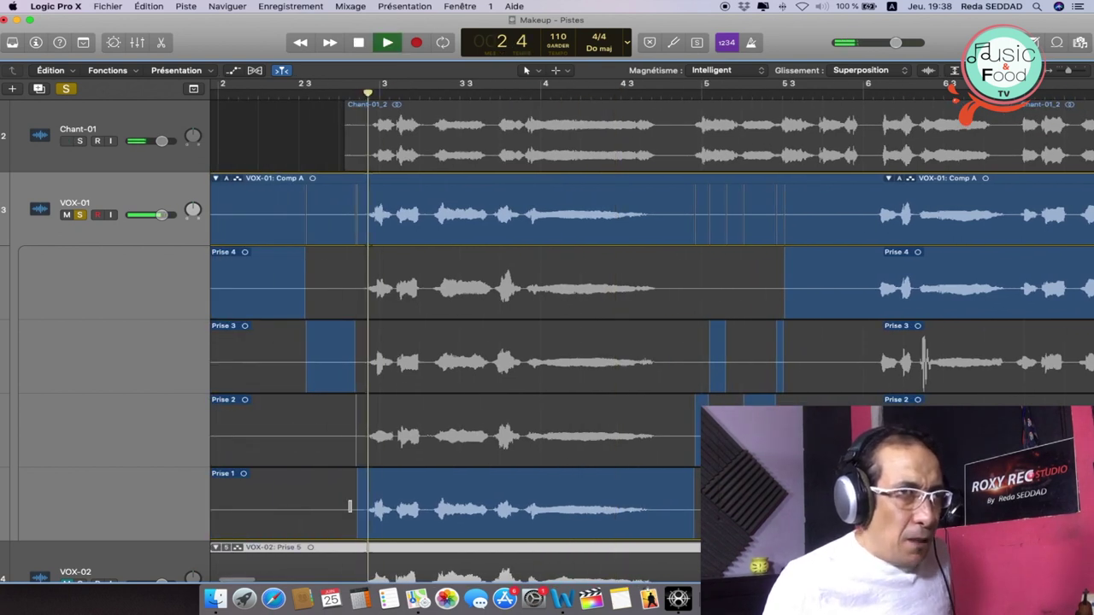
pyautogui.press('space')
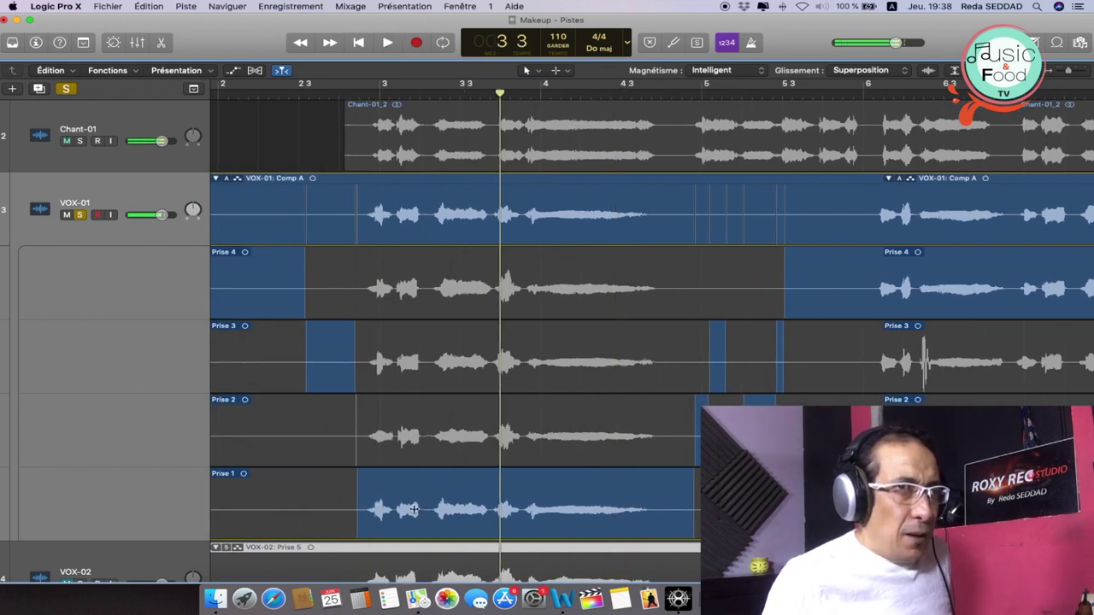
pyautogui.moveTo(352, 509); pyautogui.dragTo(434, 507)
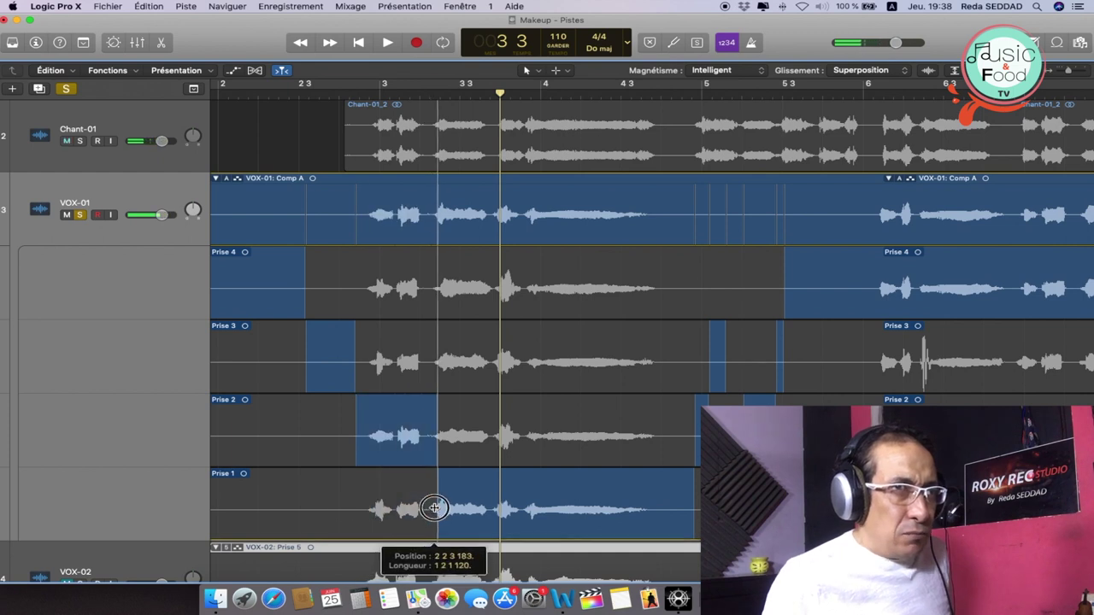
pyautogui.press('space')
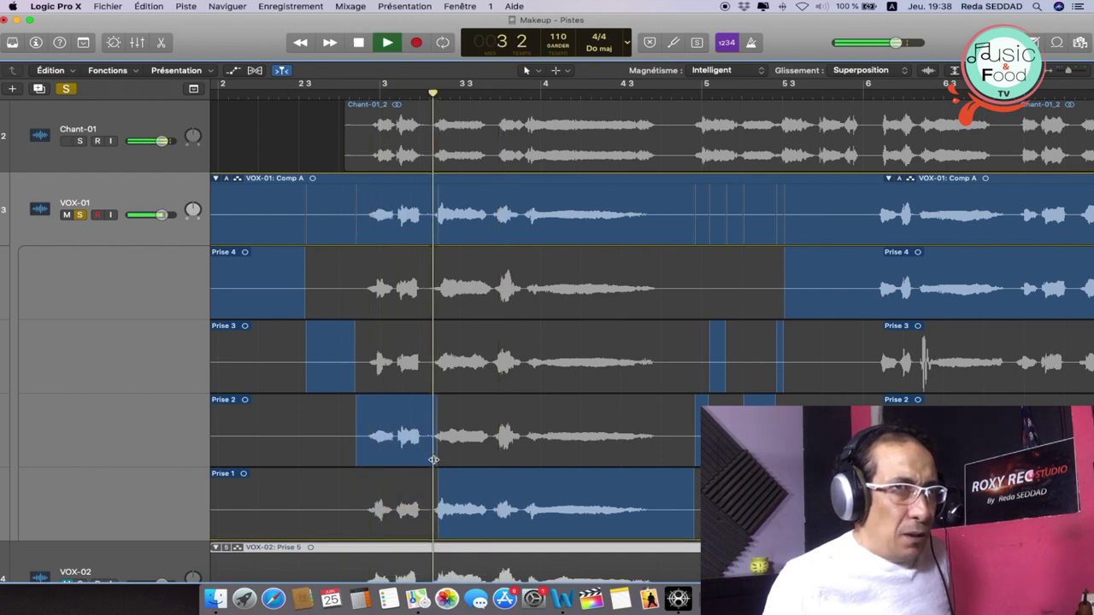
pyautogui.press('space')
# Extend the Prise 2 section over the third sung segment, up to shortly after beat 3 of bar 3, and listen.
pyautogui.moveTo(431, 438); pyautogui.dragTo(492, 437)
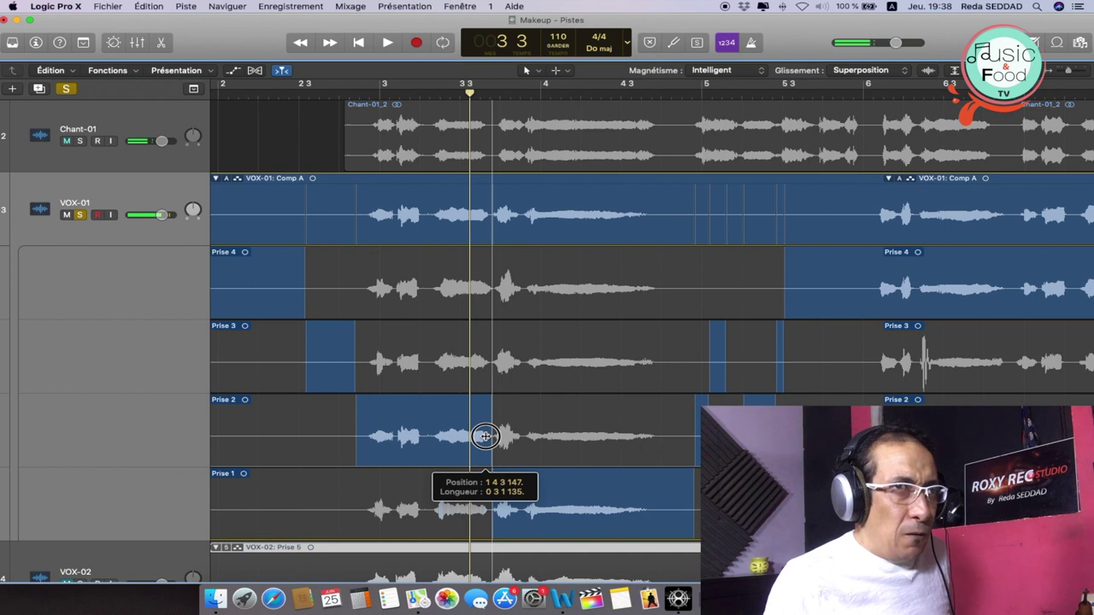
pyautogui.press('space')
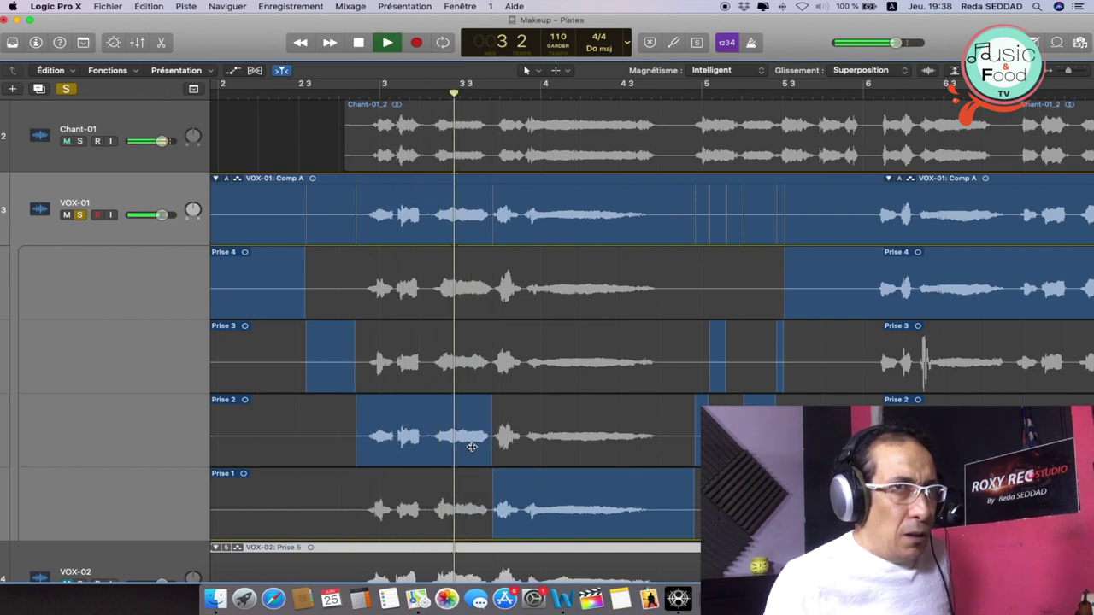
pyautogui.press('space')
# Try Prise 3 for the third sung segment of the first phrase and play it back.
pyautogui.moveTo(428, 354); pyautogui.dragTo(492, 359)
pyautogui.press('space')
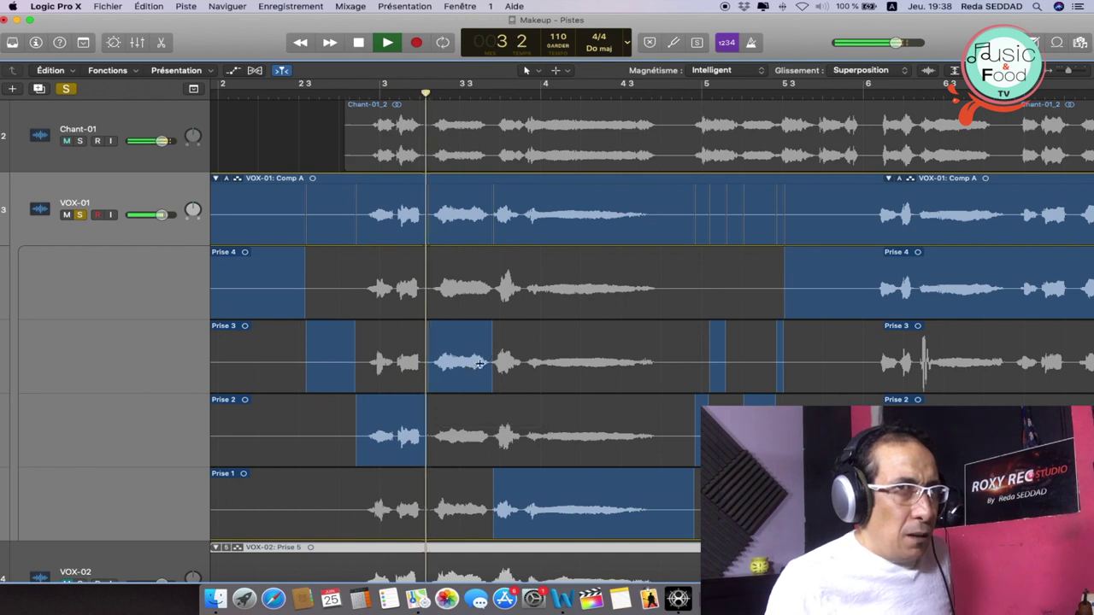
pyautogui.press('space')
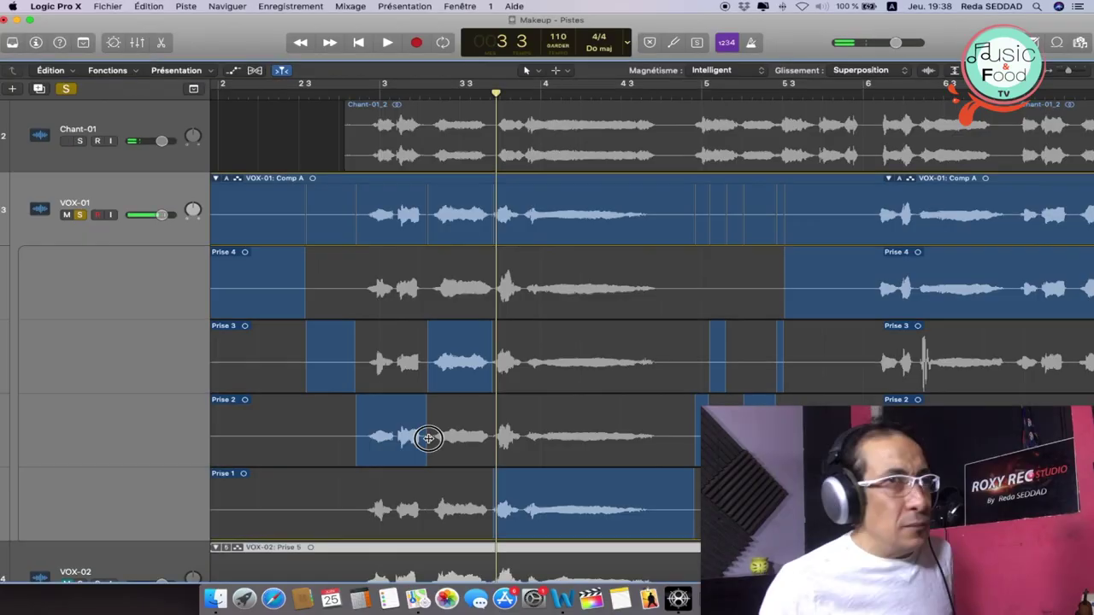
# Return the third sung segment to Prise 2 up to the start of the Prise 1 section, and replay the comped phrase.
pyautogui.moveTo(427, 439); pyautogui.dragTo(490, 435)
pyautogui.press('space')
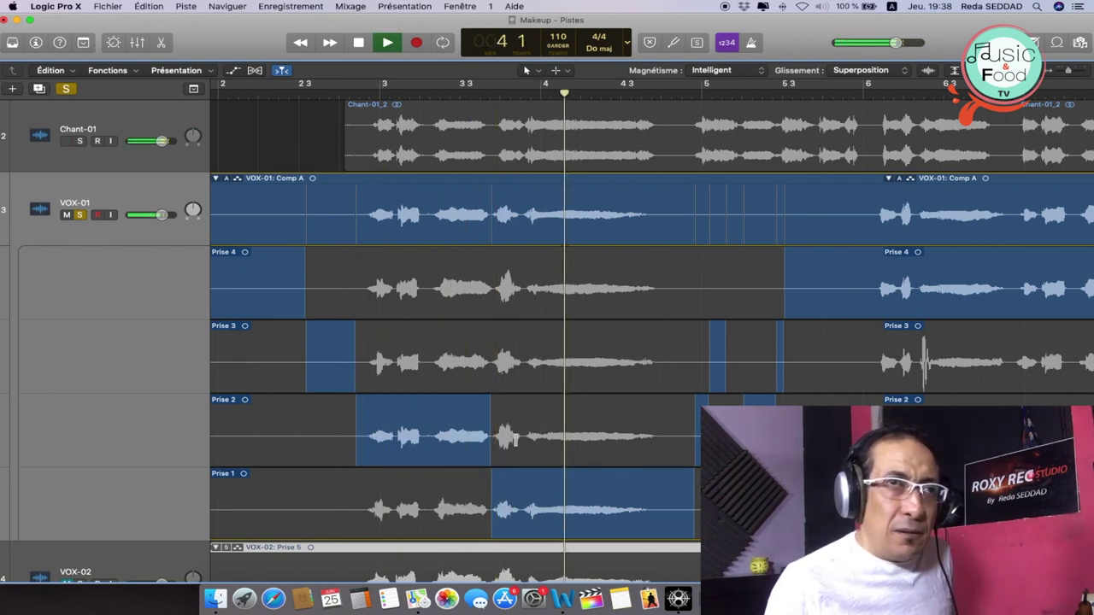
pyautogui.press('space')
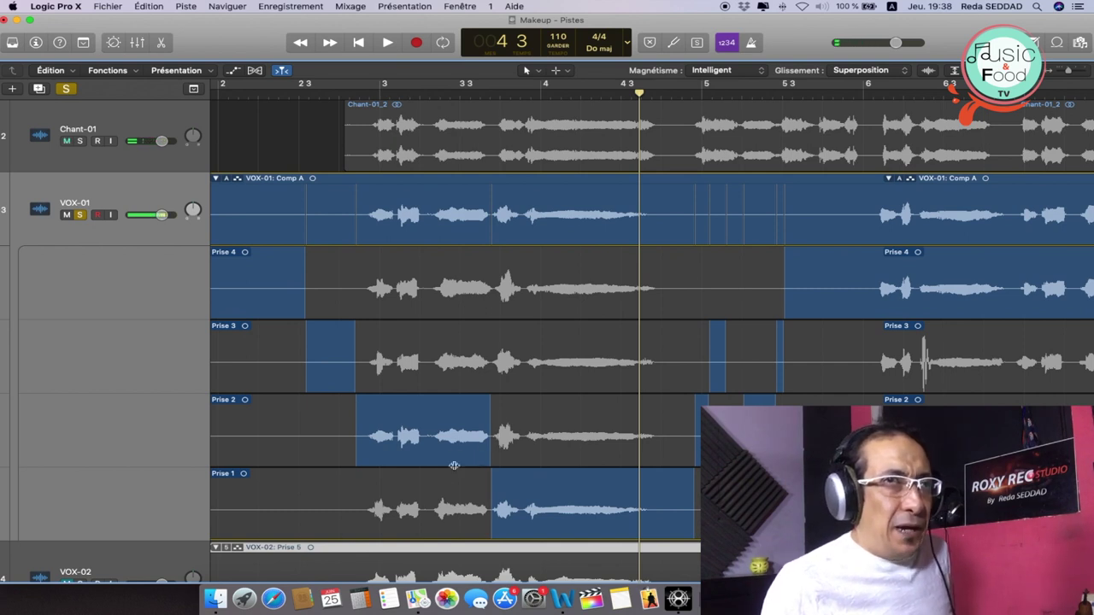
pyautogui.press('space')
pyautogui.scroll(-2, 420, 475)
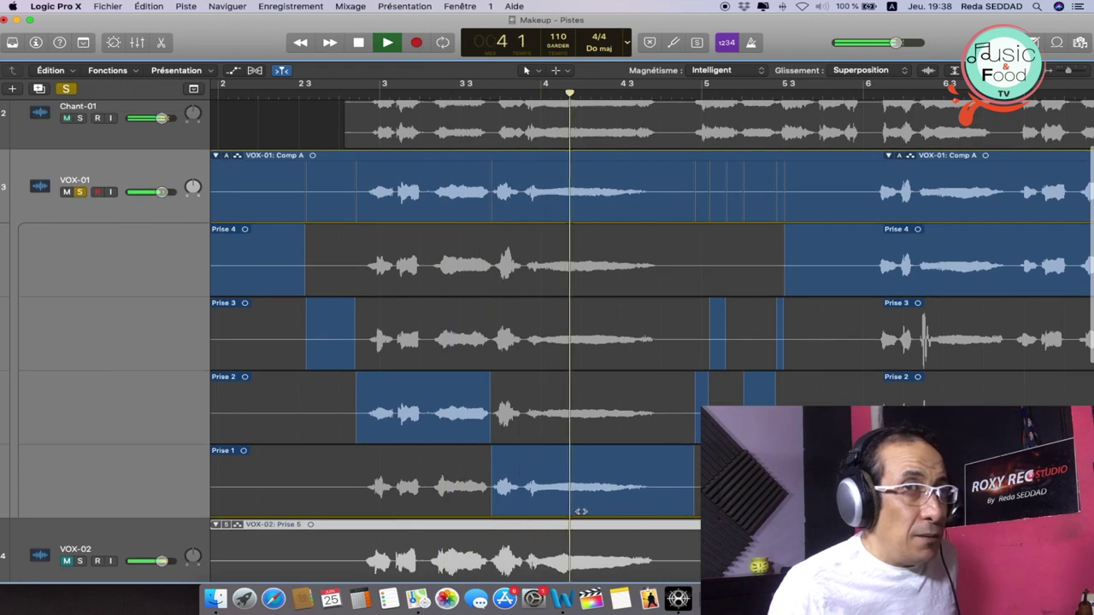
# Replay the comped first phrase, switch its first two sung segments around the start of bar 3 to Prise 3, and listen.
pyautogui.press('space')
pyautogui.hscroll(1, 553, 436)
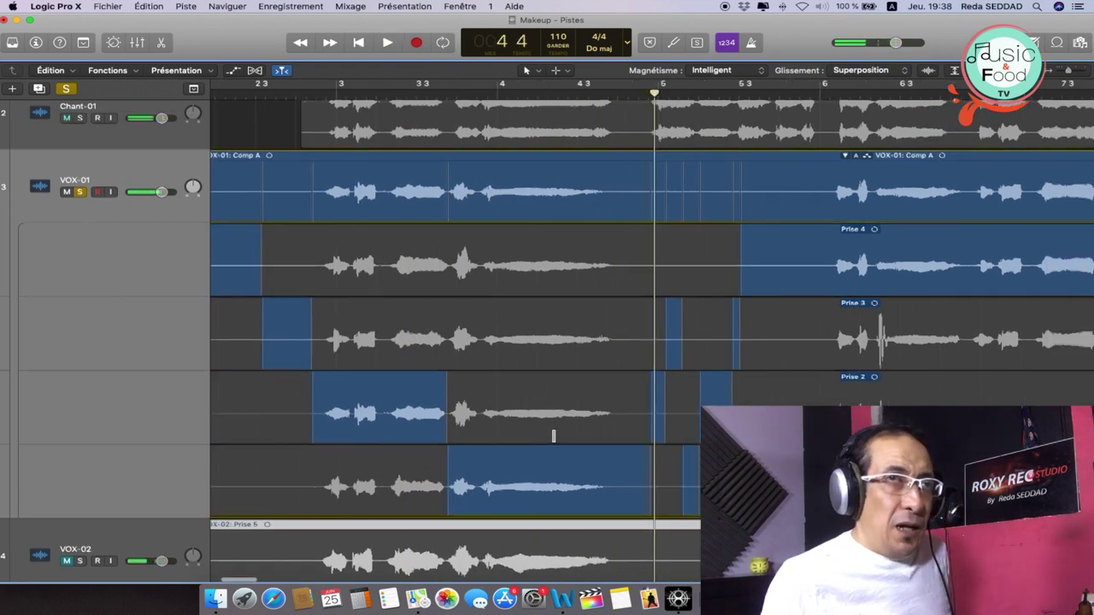
pyautogui.hscroll(-1, 552, 436)
pyautogui.press('space')
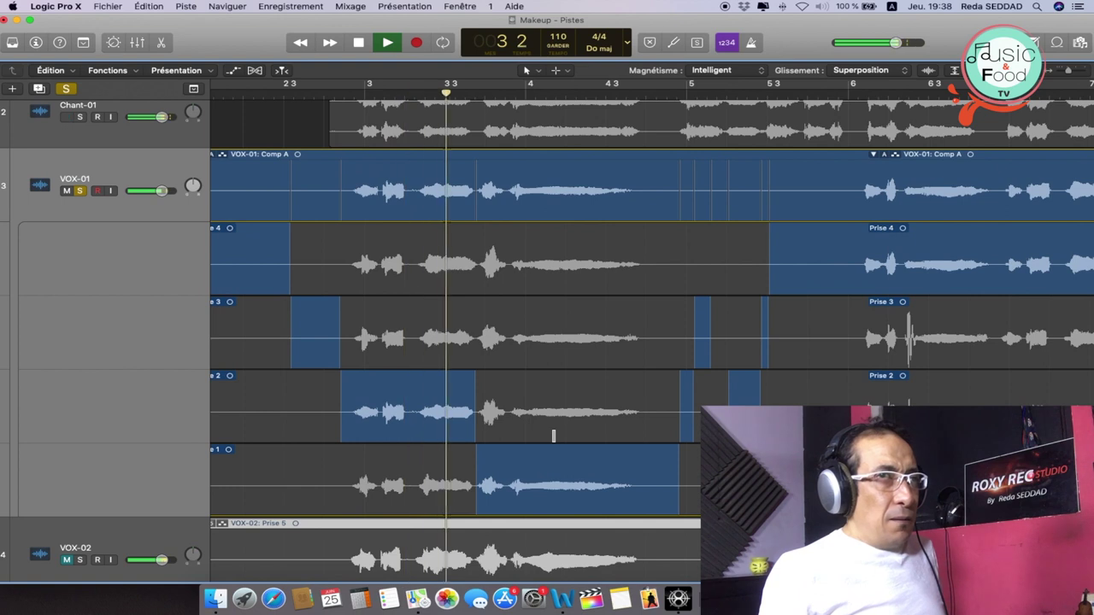
pyautogui.press('space')
pyautogui.press('space')
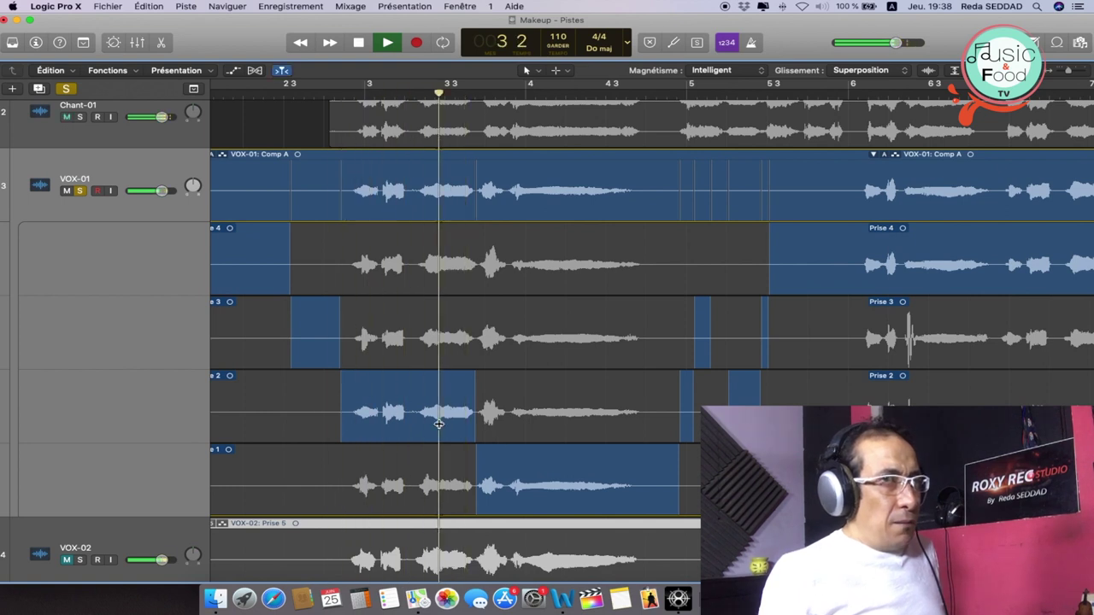
pyautogui.press('space')
pyautogui.moveTo(353, 350); pyautogui.dragTo(419, 345)
pyautogui.press('space')
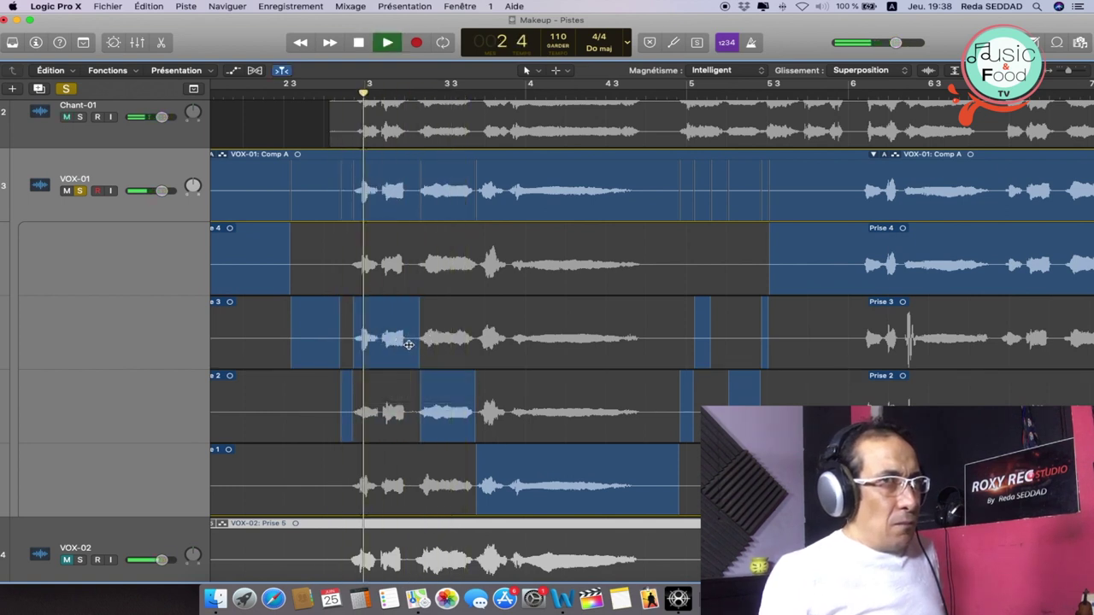
pyautogui.hscroll(-3, 411, 393)
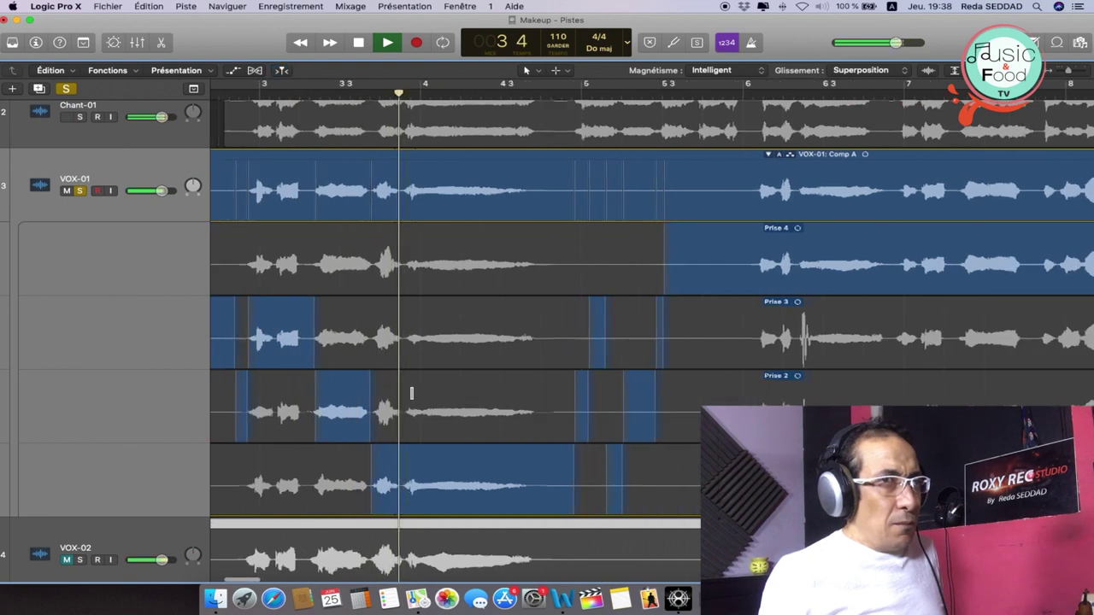
pyautogui.press('space')
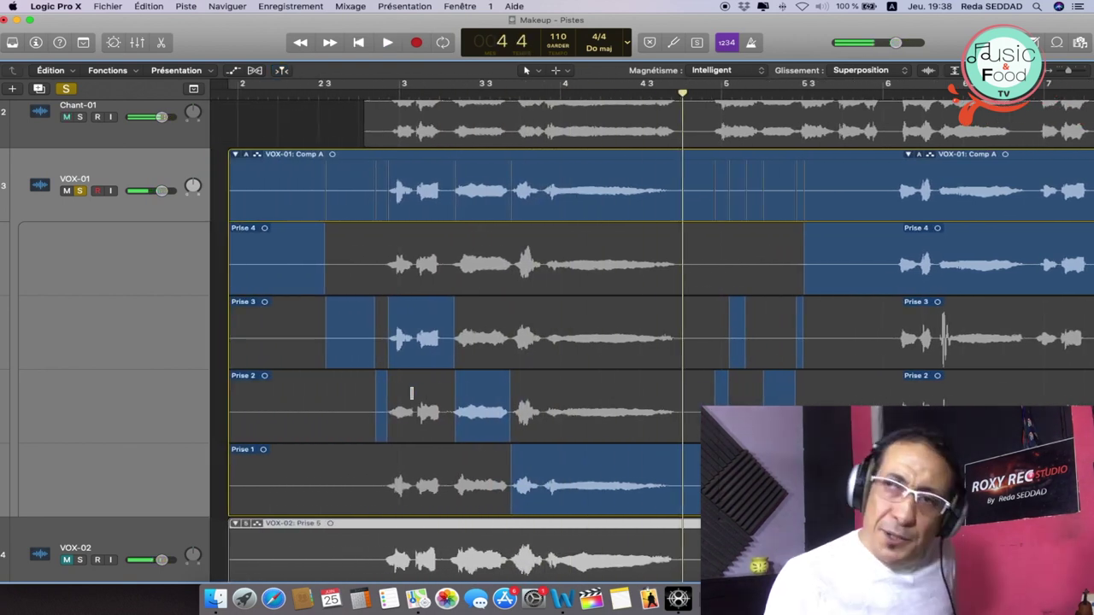
# Place the playhead just before the second phrase at bar 6 and listen to its Prise 4 version.
pyautogui.hscroll(5, 505, 335)
pyautogui.hscroll(1, 505, 335)
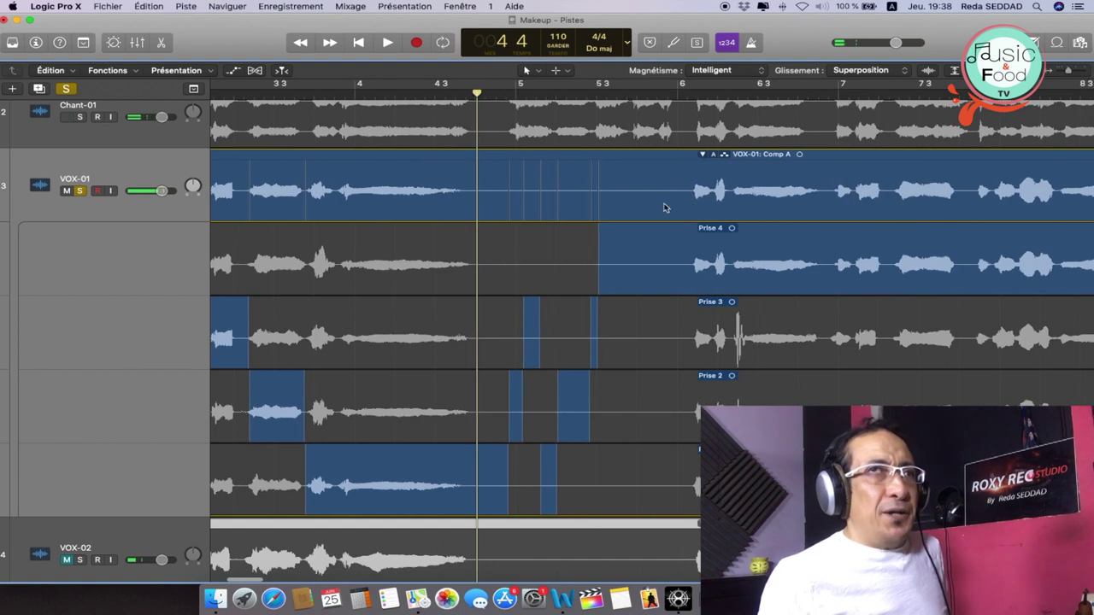
pyautogui.click(670, 98)
pyautogui.hscroll(5, 561, 298)
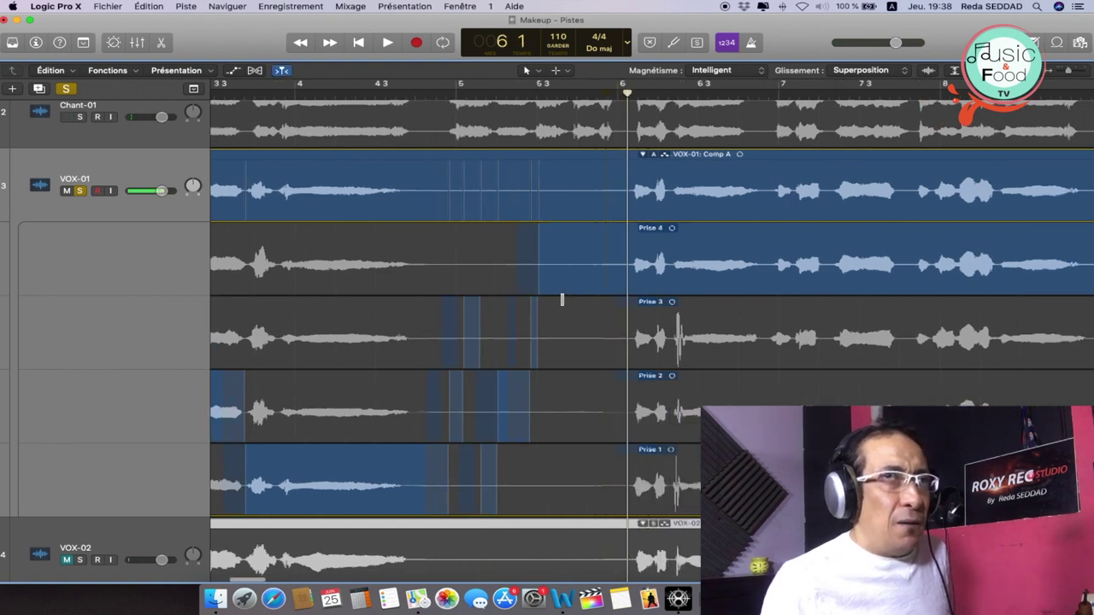
pyautogui.press('space')
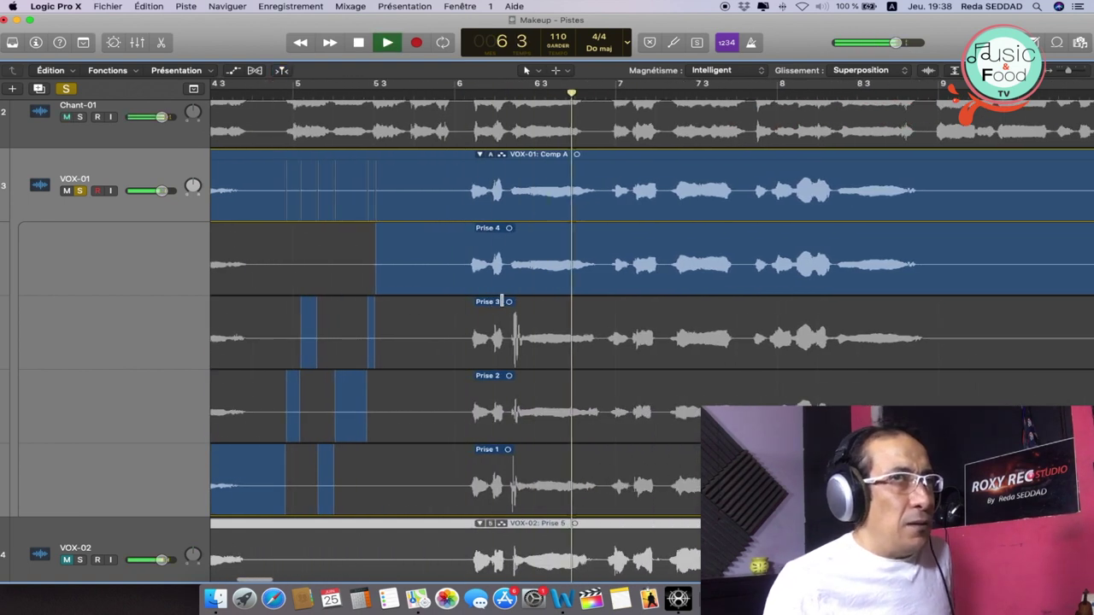
pyautogui.press('space')
pyautogui.press('space')
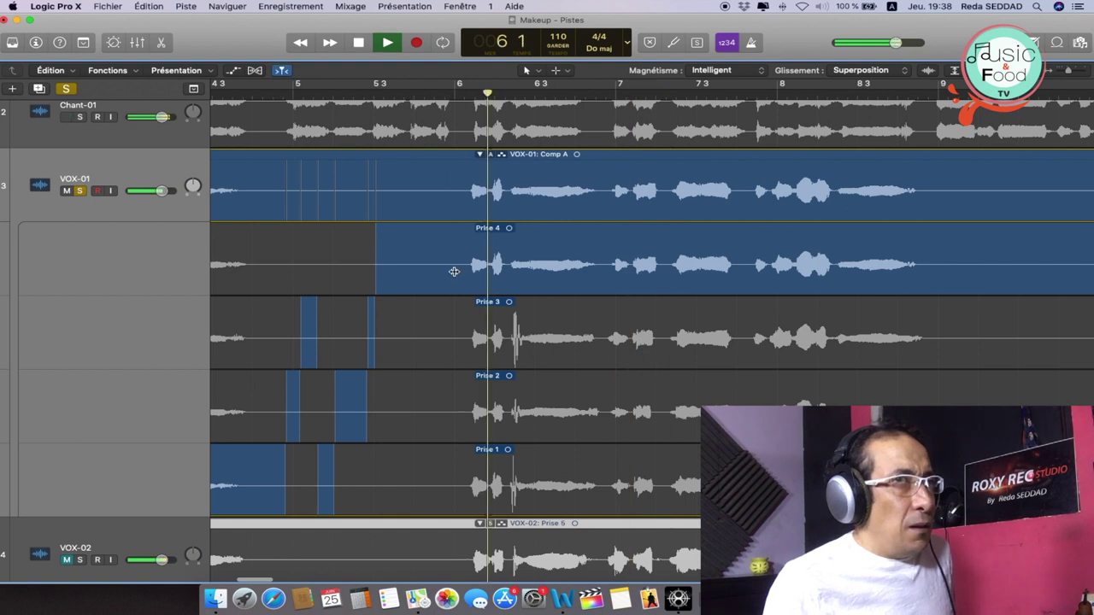
# Try Prise 3 for the opening of the second phrase across bar 6 and play it back.
pyautogui.press('space')
pyautogui.moveTo(462, 337); pyautogui.dragTo(601, 331)
pyautogui.press('space')
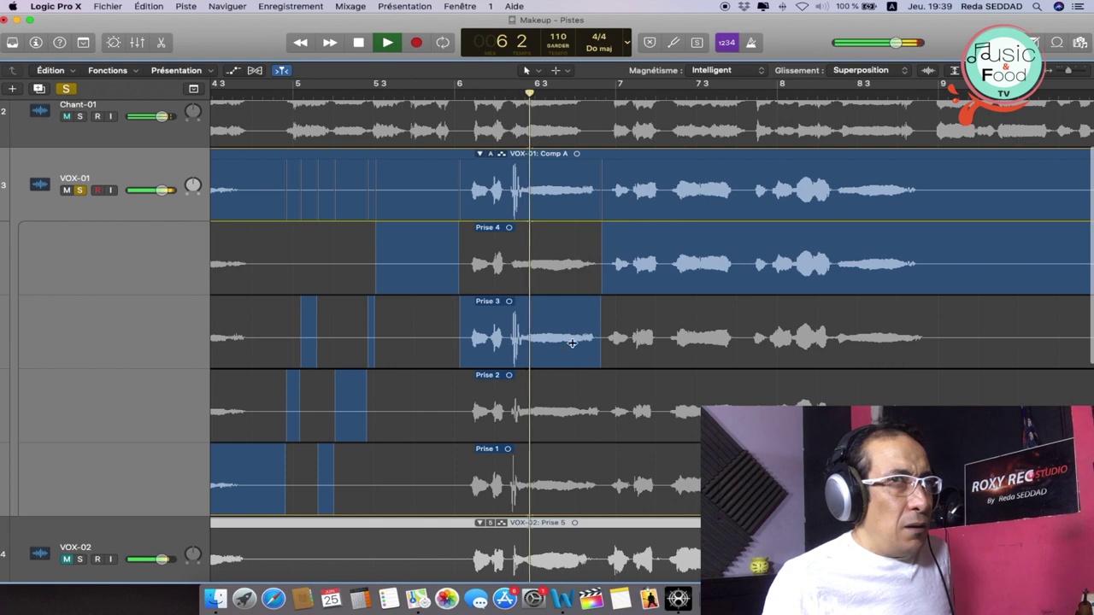
pyautogui.press('space')
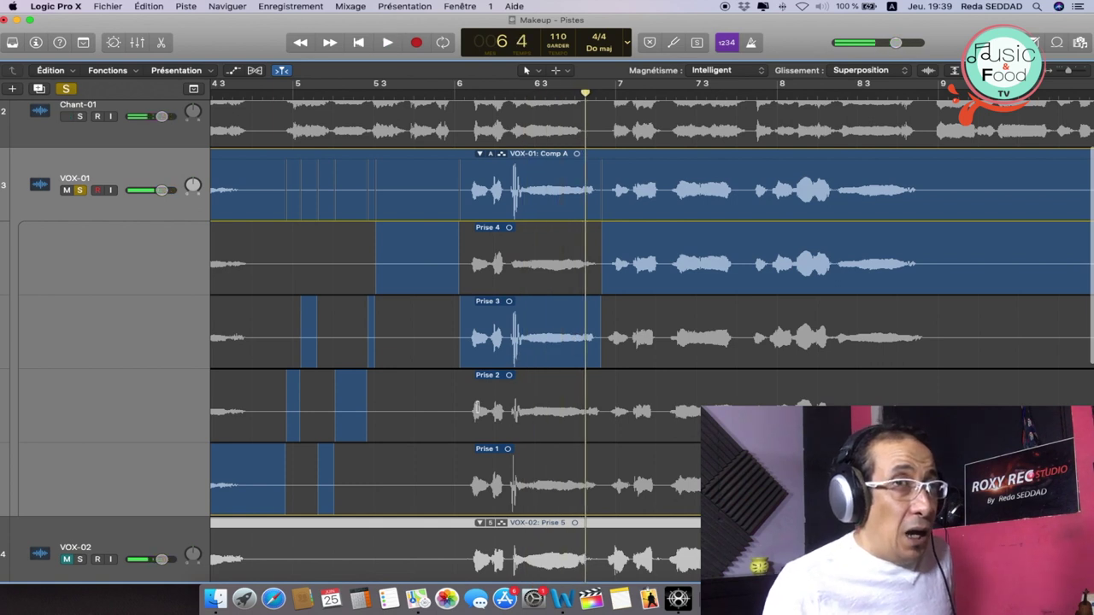
pyautogui.press('space')
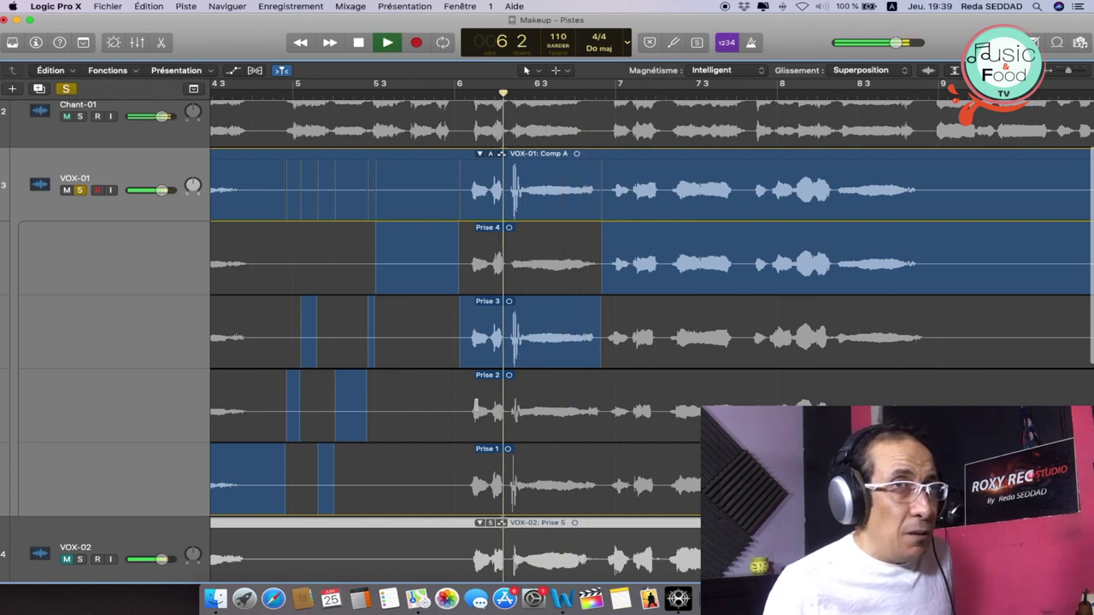
pyautogui.press('space')
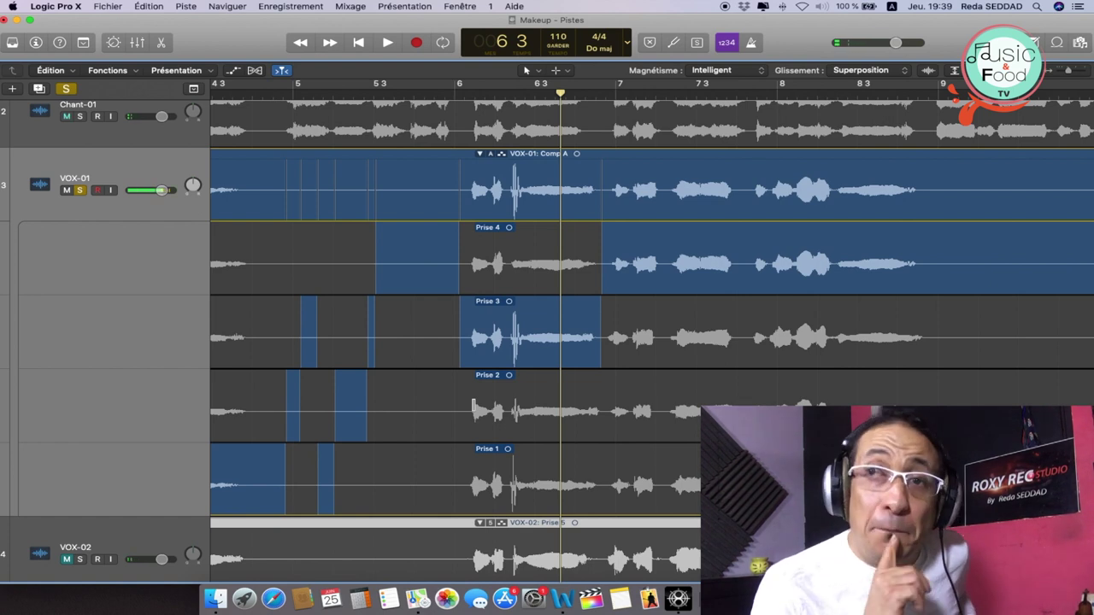
# Assign the second phrase's opening, from bar 6 to just before bar 7, to Prise 2 and listen on into bar 7.
pyautogui.moveTo(462, 417); pyautogui.dragTo(612, 416)
pyautogui.press('space')
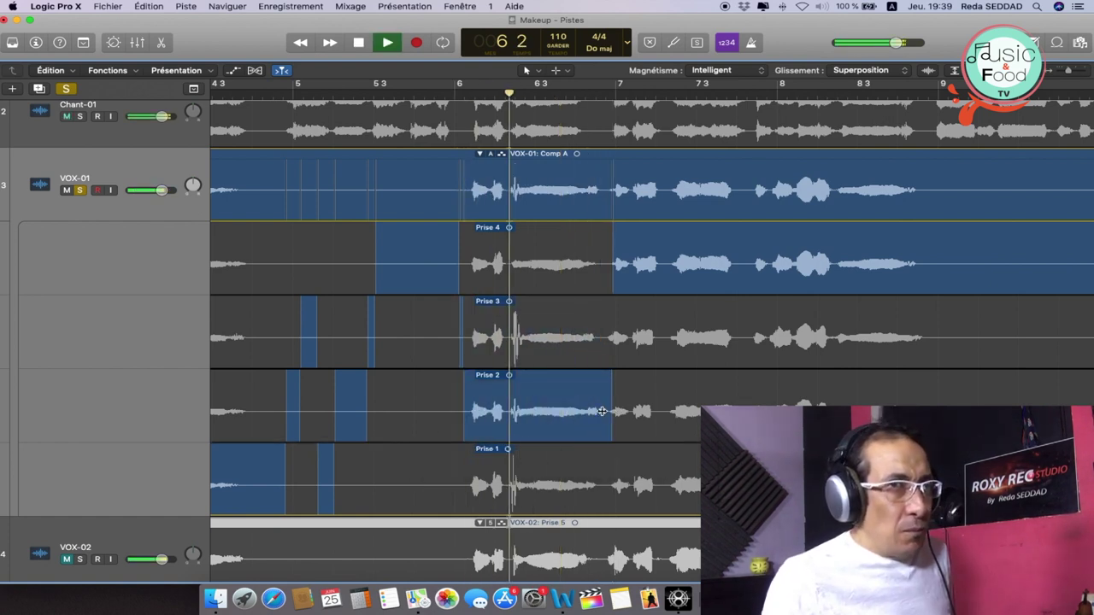
pyautogui.press('space')
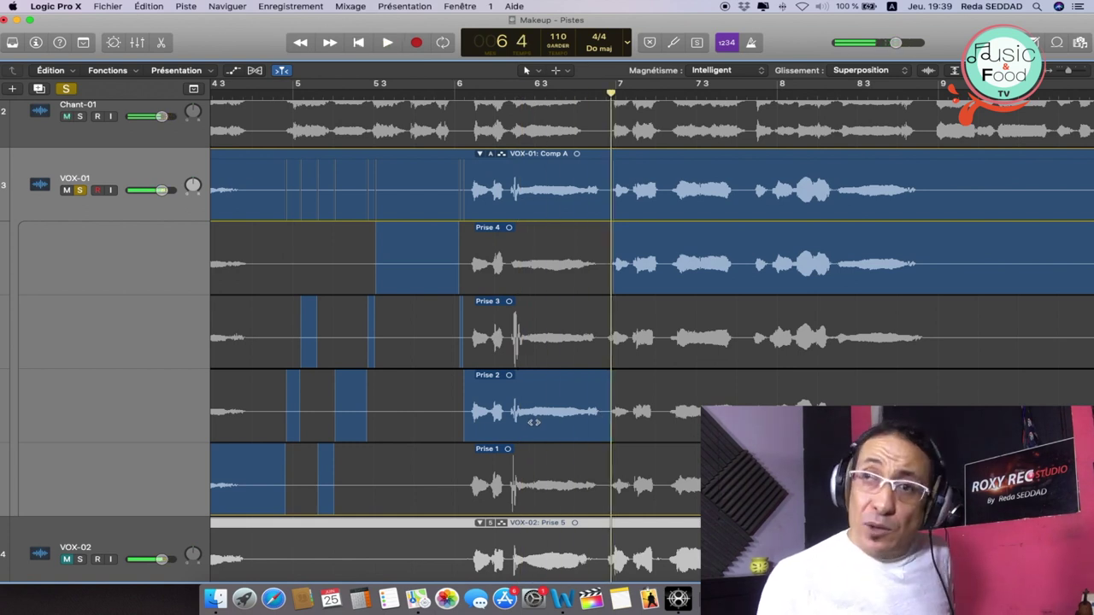
pyautogui.scroll(-2, 533, 422)
pyautogui.press('space')
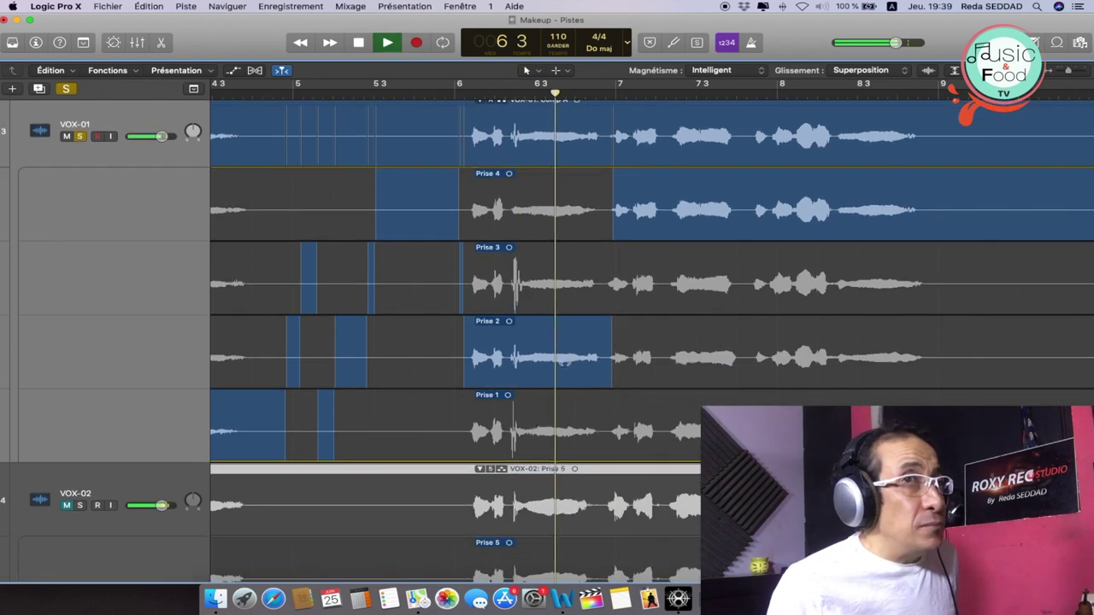
pyautogui.hscroll(5, 564, 363)
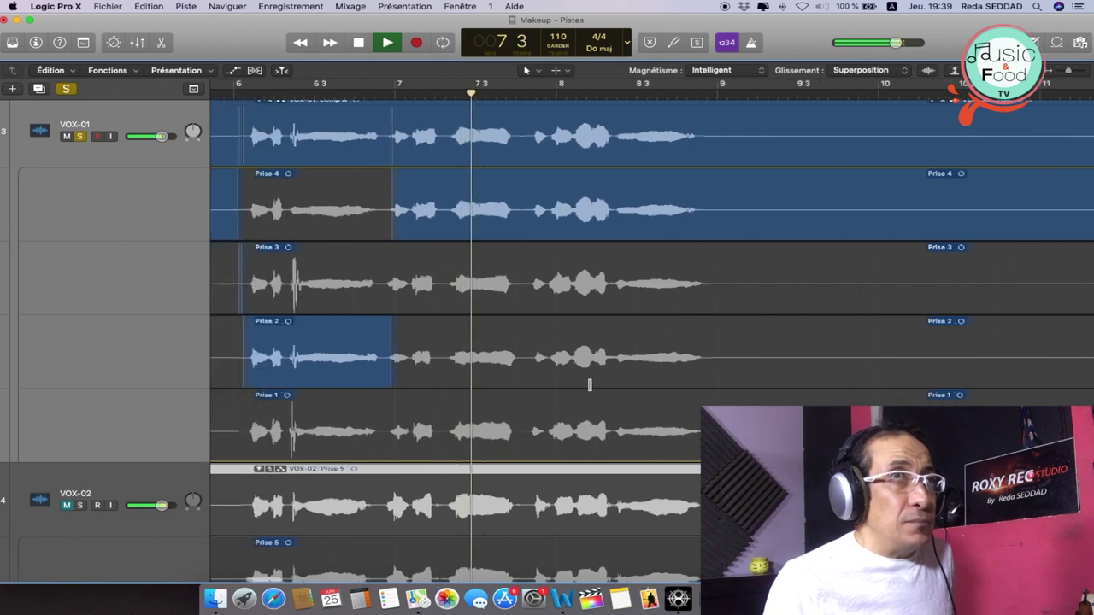
pyautogui.hscroll(-2, 542, 319)
pyautogui.press('space')
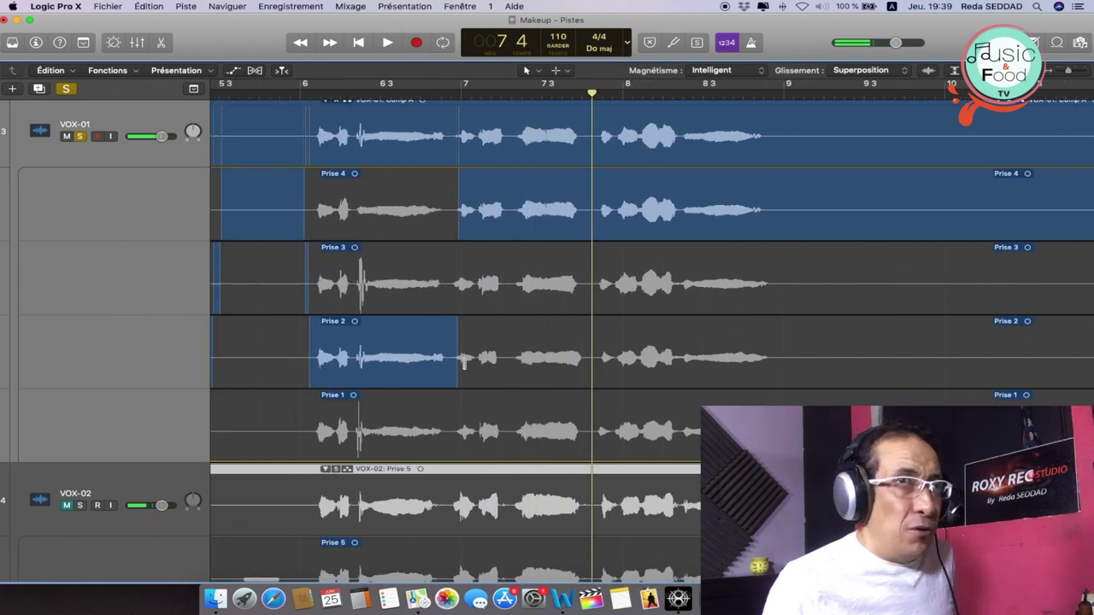
# Try extending the Prise 2 section over the sung segments of bar 7, up to about beat 4, and play it back.
pyautogui.moveTo(459, 362); pyautogui.dragTo(585, 377)
pyautogui.press('space')
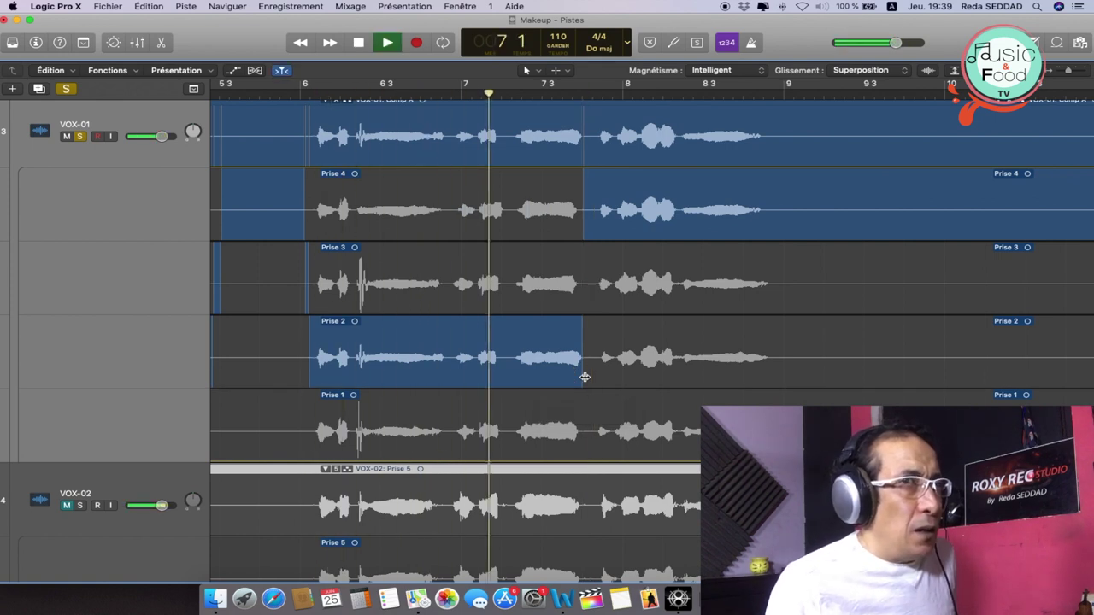
pyautogui.press('space')
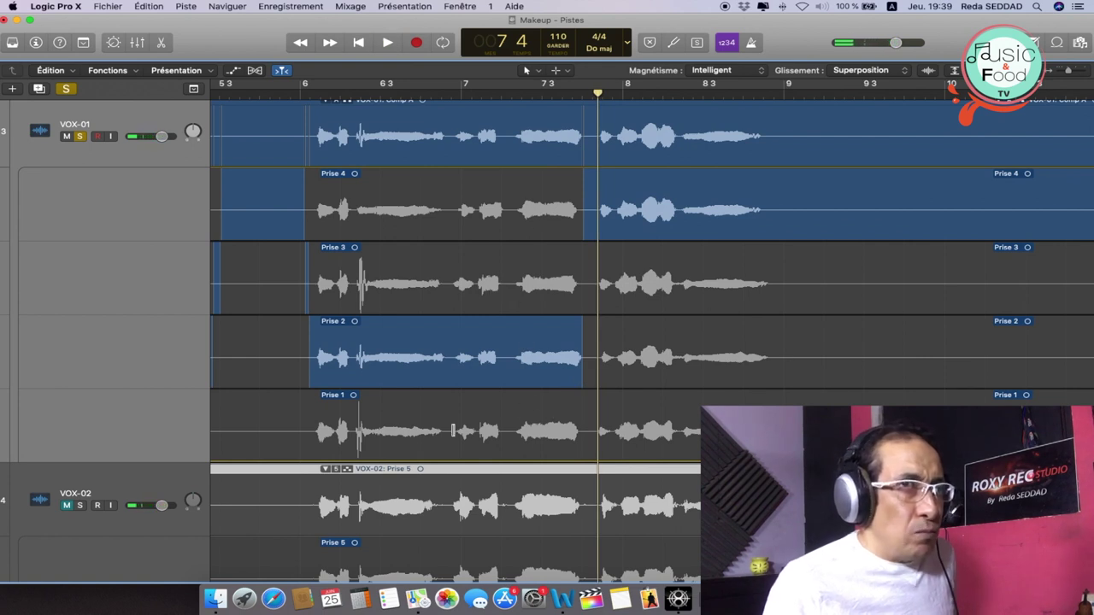
pyautogui.press('space')
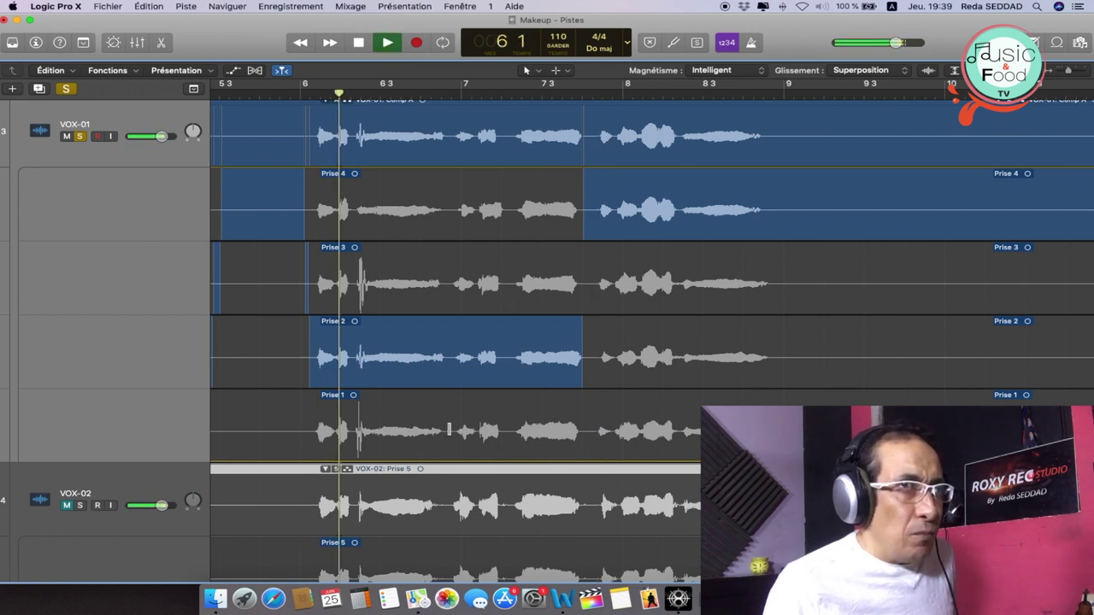
# Use Prise 1 for the first two sung segments of bar 7 and Prise 2 for the long segment after them, and listen.
pyautogui.moveTo(450, 430); pyautogui.dragTo(594, 429)
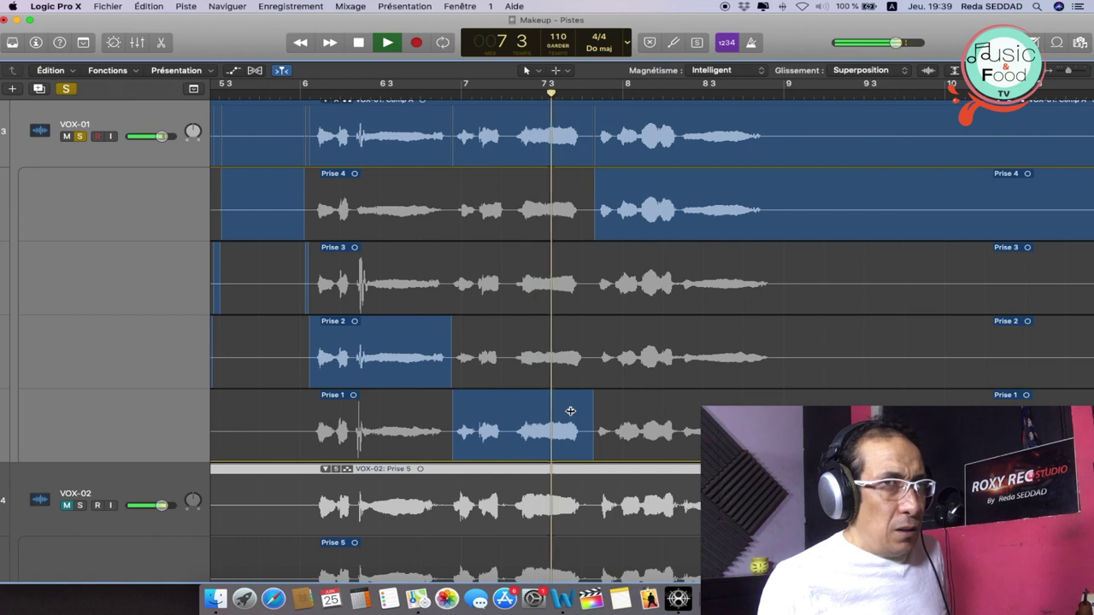
pyautogui.press('space')
pyautogui.moveTo(517, 358); pyautogui.dragTo(593, 356)
pyautogui.press('space')
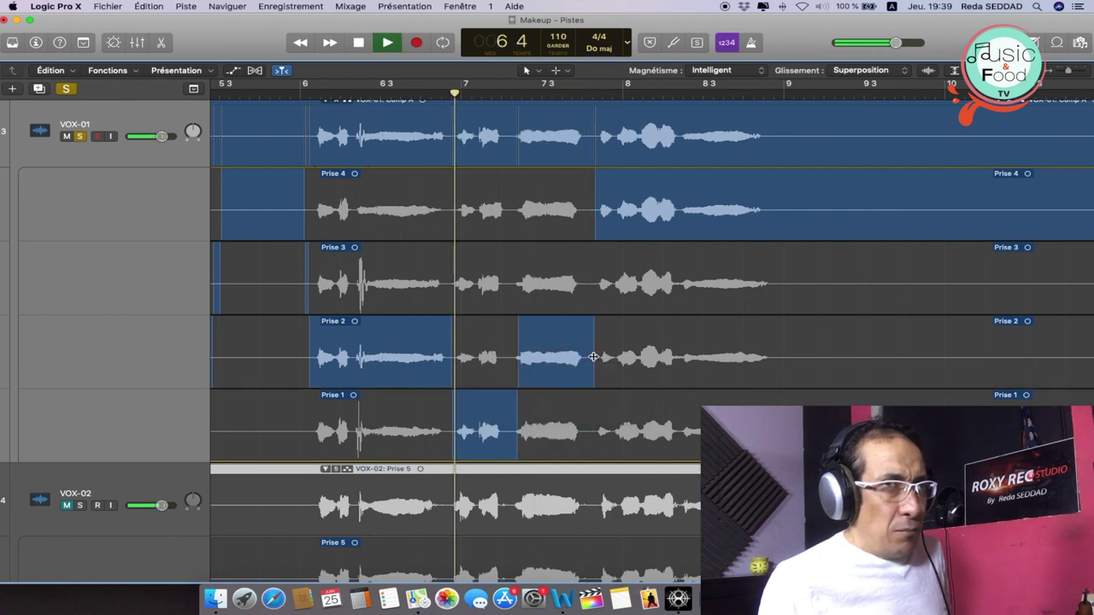
pyautogui.press('space')
pyautogui.moveTo(511, 357); pyautogui.dragTo(589, 357)
pyautogui.press('space')
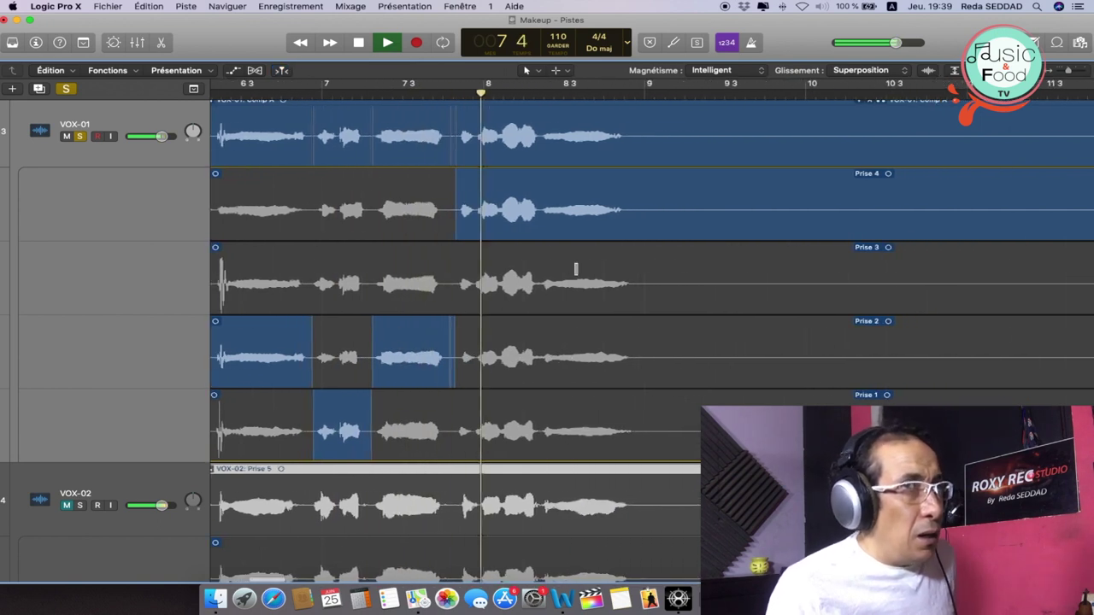
# Try Prise 3 and Prise 2 in turn for the second phrase's ending, from bar 7 beat 4 to about bar 9.
pyautogui.press('space')
pyautogui.moveTo(453, 282); pyautogui.dragTo(641, 279)
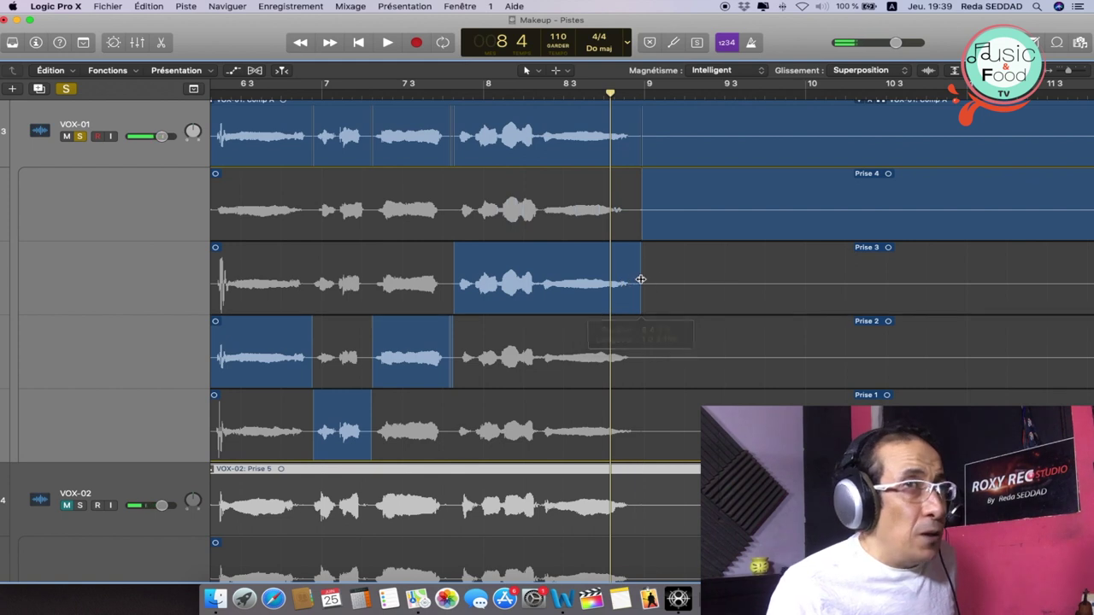
pyautogui.click(423, 92)
pyautogui.press('space')
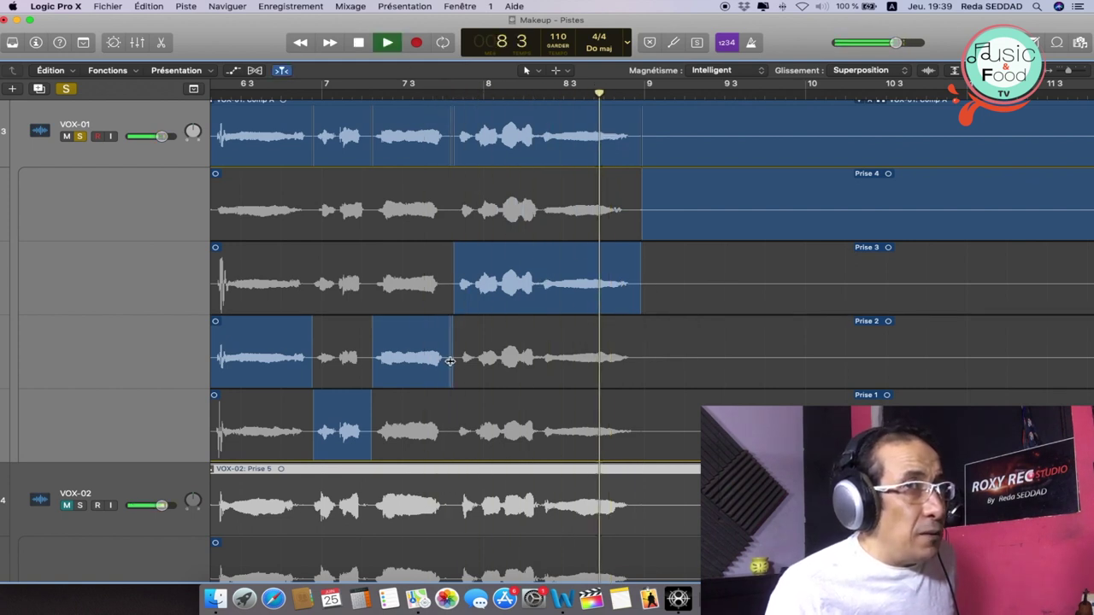
pyautogui.moveTo(452, 362); pyautogui.dragTo(648, 362)
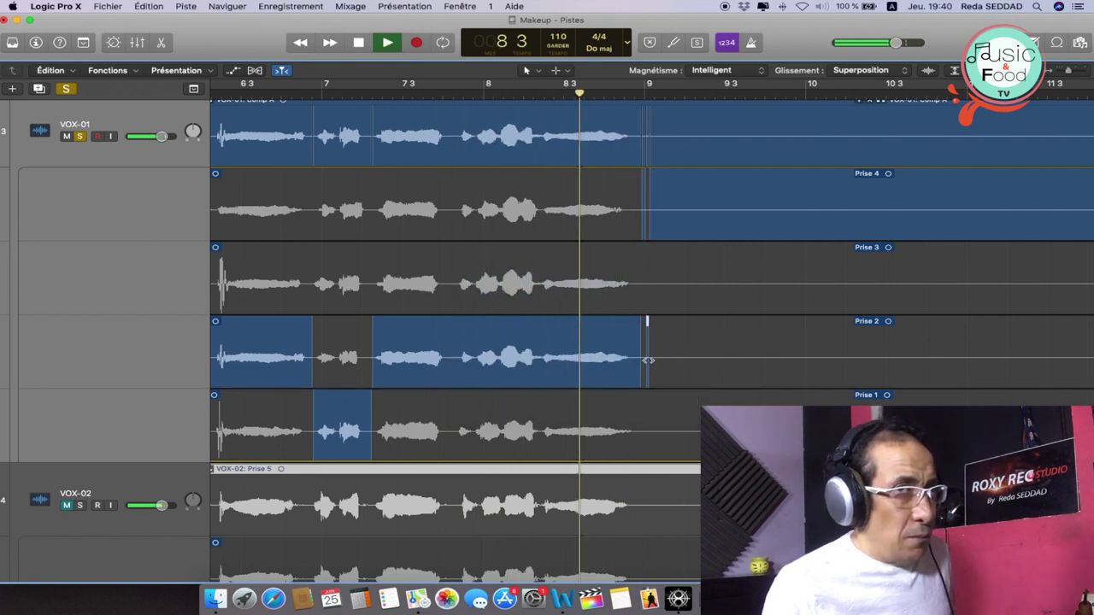
pyautogui.press('space')
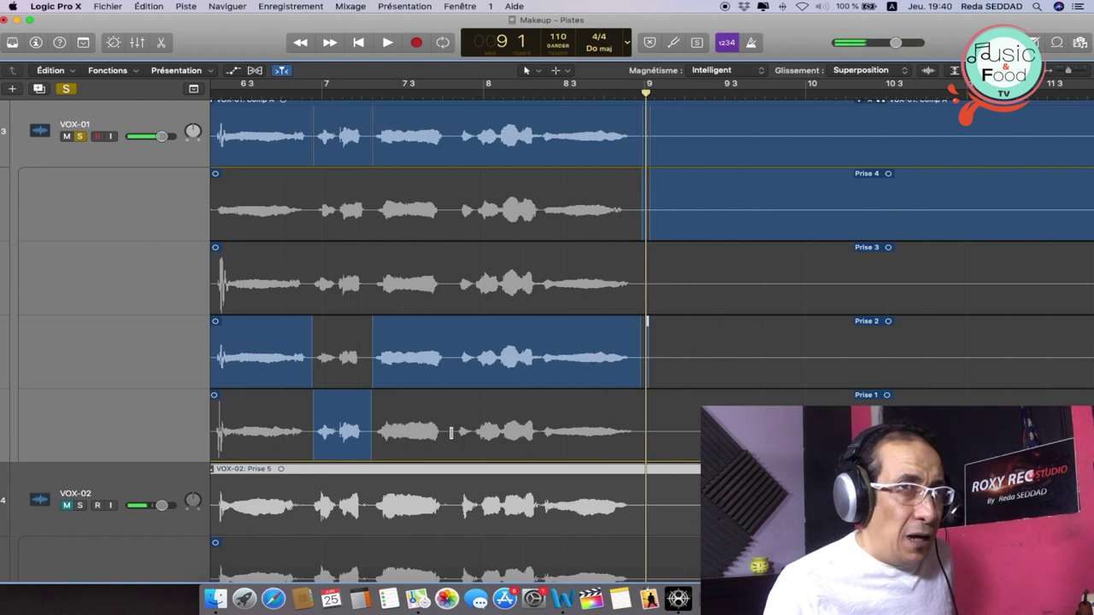
# Try Prise 1 for the second phrase's ending, up to just after bar 9, and play it back.
pyautogui.moveTo(454, 431); pyautogui.dragTo(649, 437)
pyautogui.press('space')
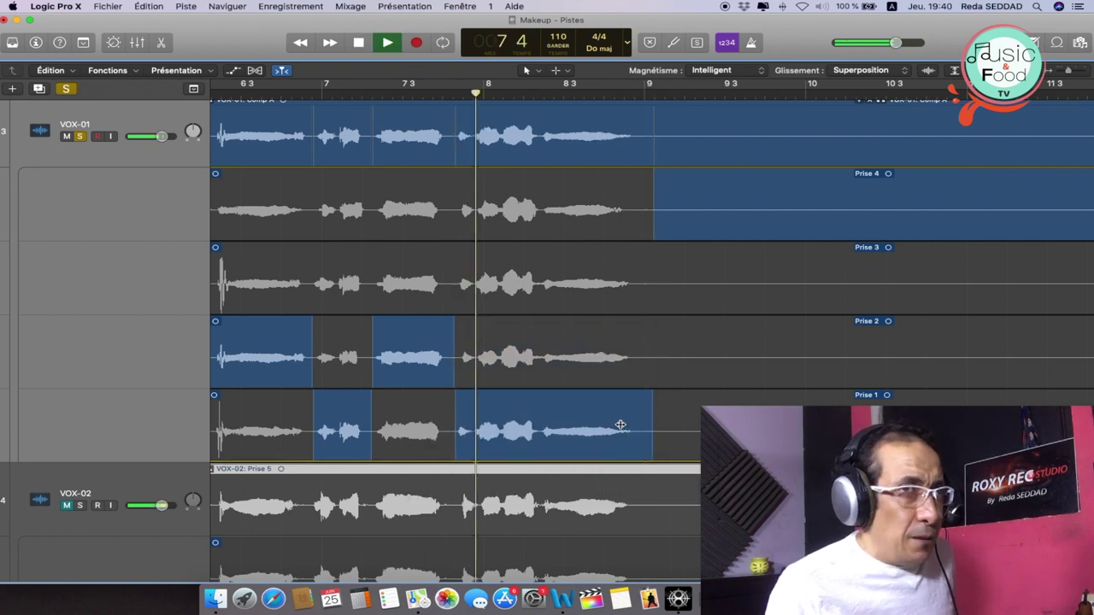
pyautogui.press('space')
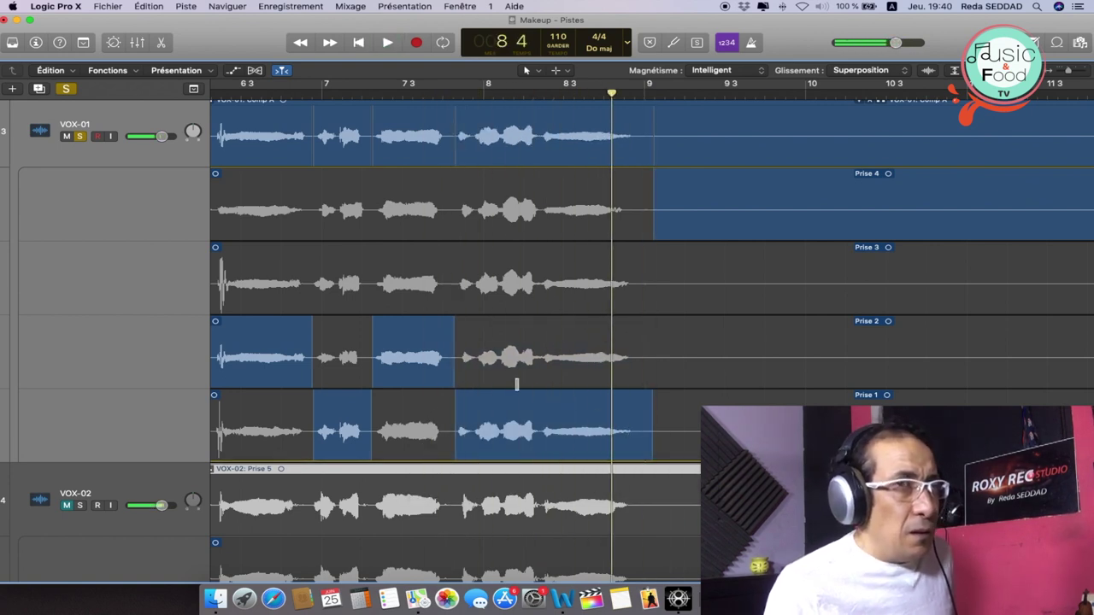
pyautogui.press('space')
pyautogui.press('space')
# Assign the second phrase's ending to Prise 2, listen, and extend the section to shortly after bar 9.
pyautogui.moveTo(457, 359); pyautogui.dragTo(641, 358)
pyautogui.press('space')
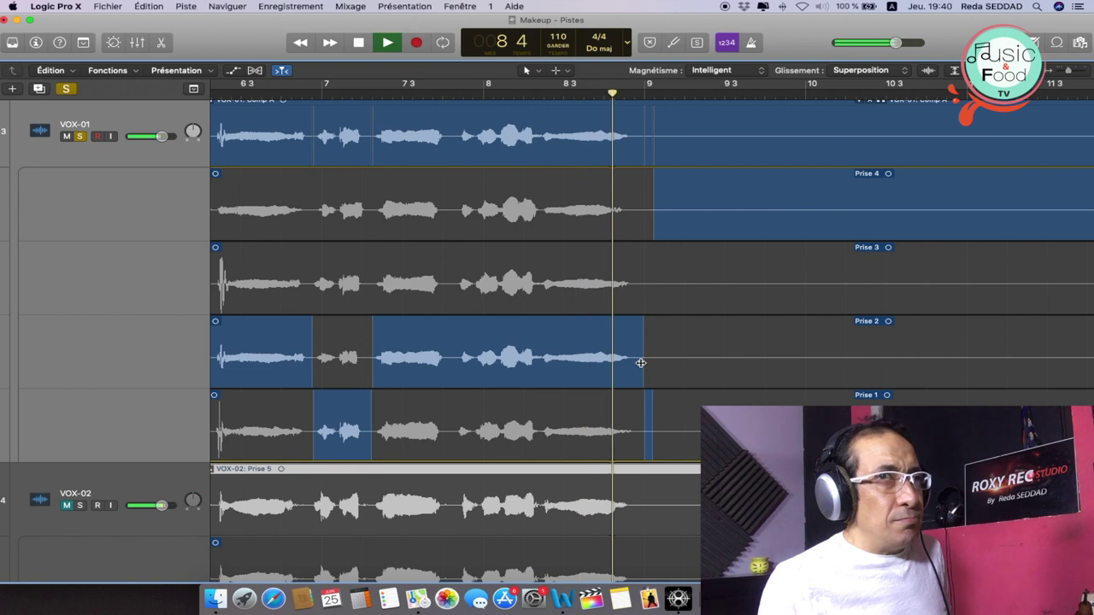
pyautogui.press('space')
pyautogui.moveTo(641, 361); pyautogui.dragTo(662, 362)
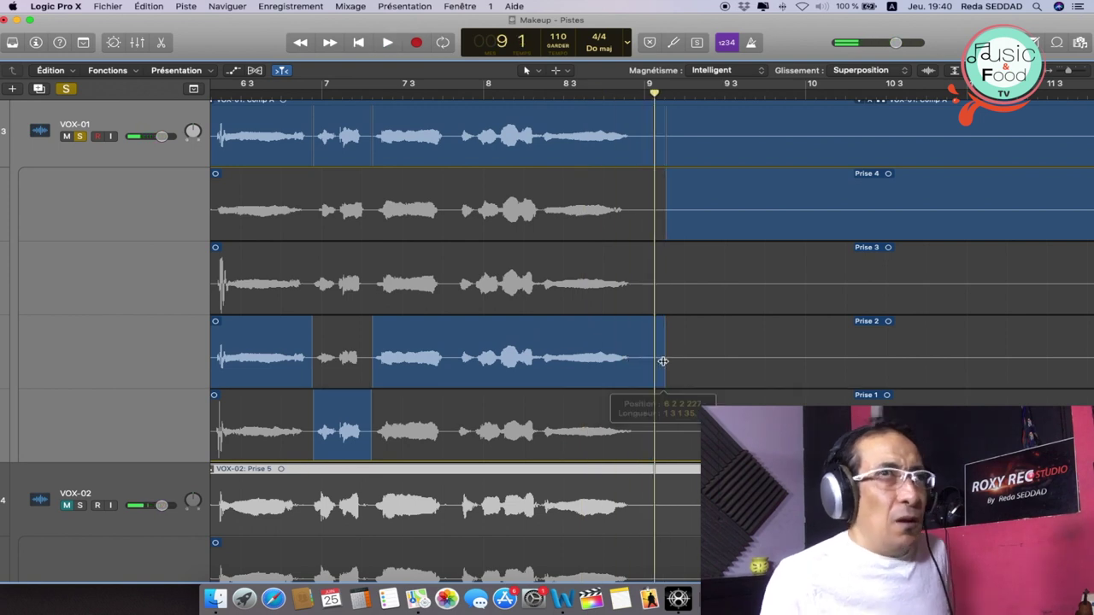
# Solo Chant-01 together with VOX-01 and play the comp from the start of the first phrase.
pyautogui.hscroll(-5, 662, 362)
pyautogui.hscroll(-3, 661, 361)
pyautogui.scroll(3, 662, 361)
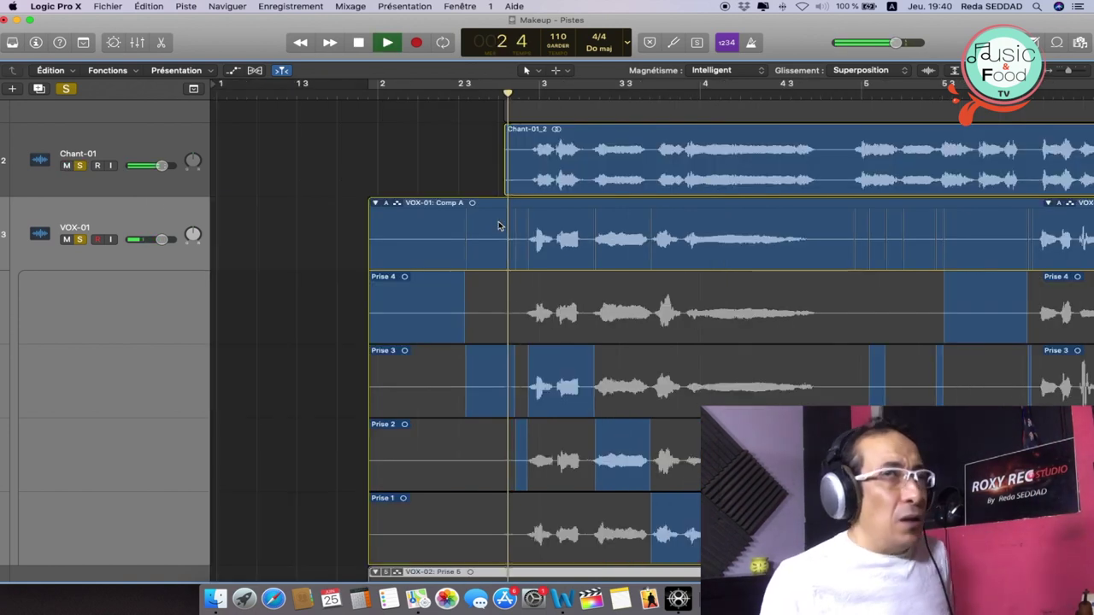
pyautogui.hscroll(3, 499, 226)
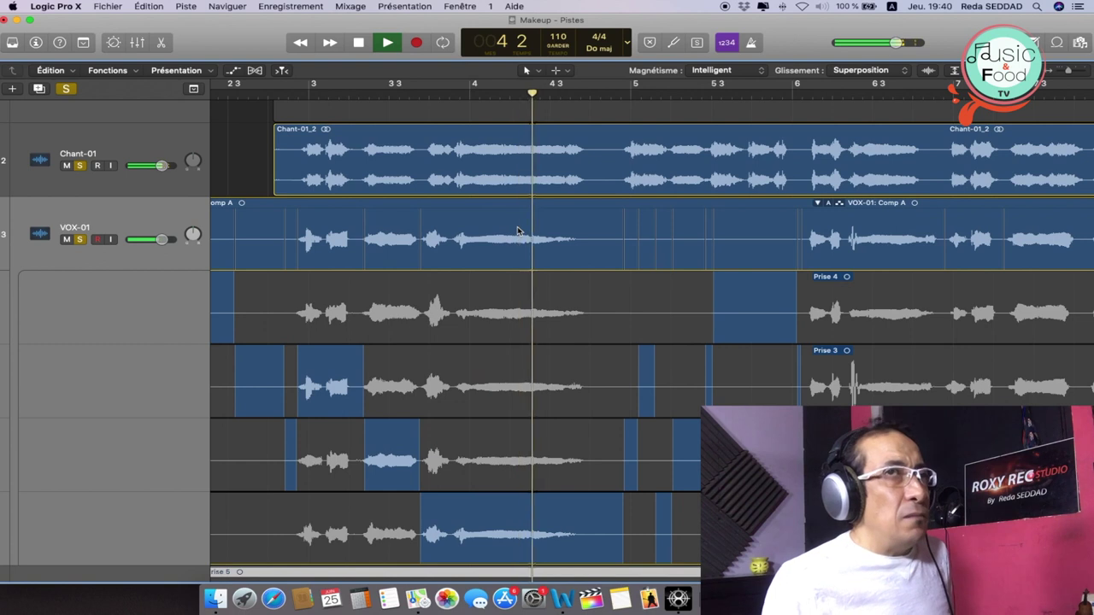
# Follow the VOX-01 comp playing against Chant-01 from bar 4 to about bar 9, checking the second phrase.
pyautogui.hscroll(3, 517, 231)
pyautogui.hscroll(3, 517, 230)
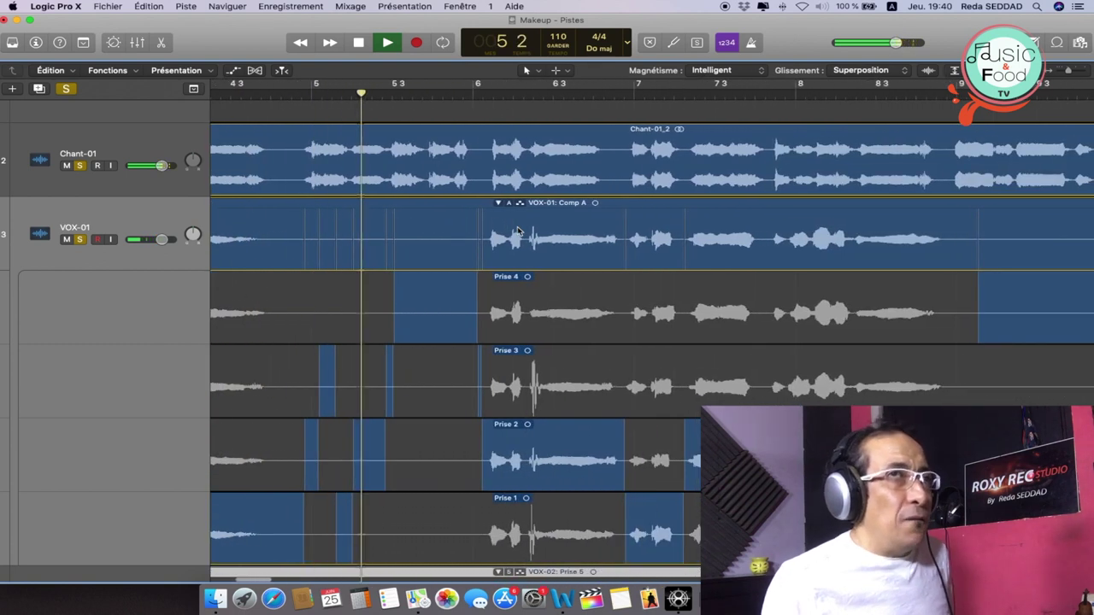
pyautogui.hscroll(3, 517, 231)
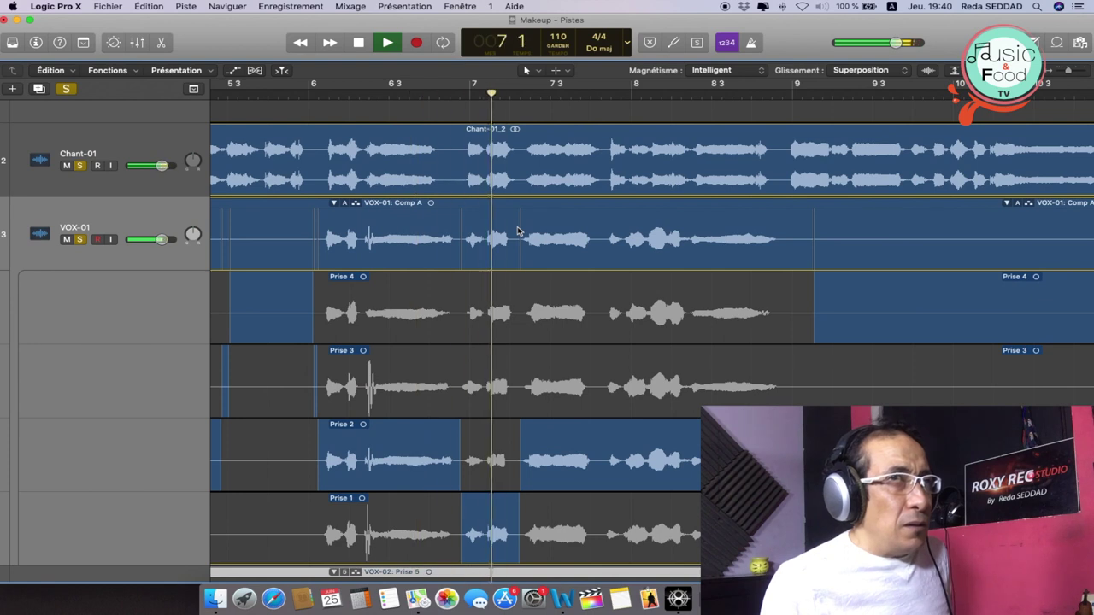
pyautogui.hscroll(5, 517, 231)
pyautogui.hscroll(-3, 517, 231)
pyautogui.hscroll(2, 517, 231)
pyautogui.hscroll(1, 517, 231)
pyautogui.hscroll(5, 517, 230)
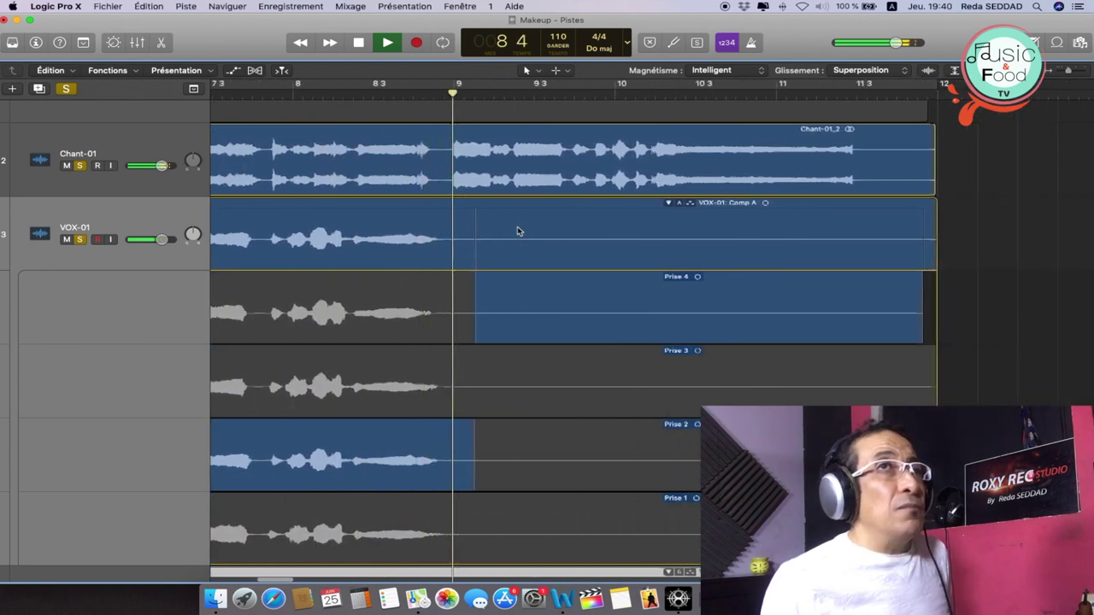
pyautogui.press('space')
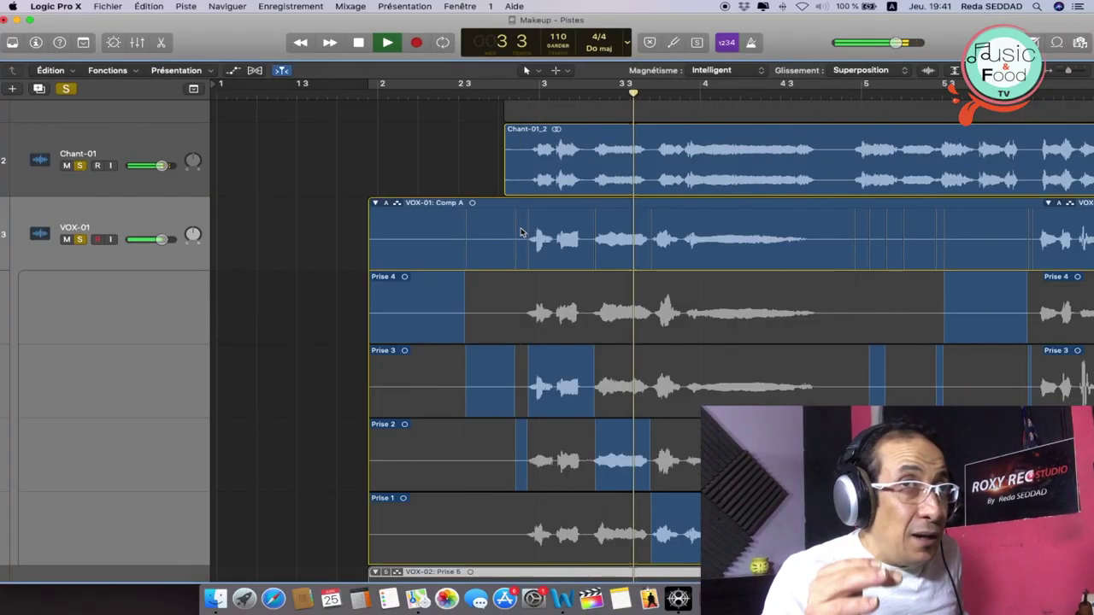
# Zoom in on the first phrase around bar 3, play it, and compare the comp's timing with Chant-01.
pyautogui.press('space')
pyautogui.press('super+Right')
pyautogui.press('super+Right')
pyautogui.press('super+Right')
pyautogui.press('super+Right')
pyautogui.press('super+Right')
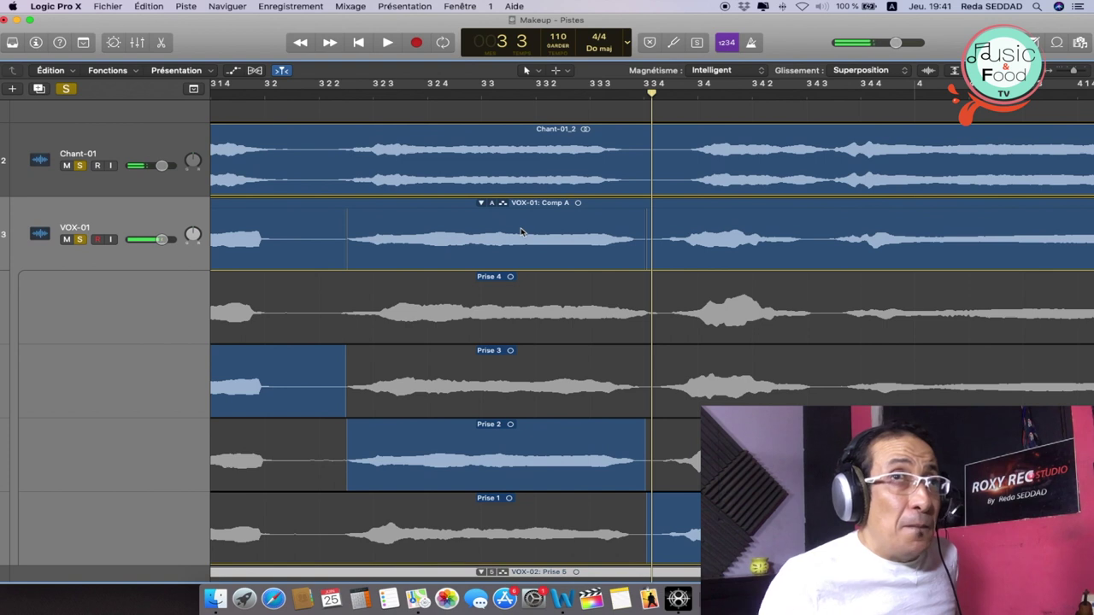
pyautogui.hscroll(-10, 520, 232)
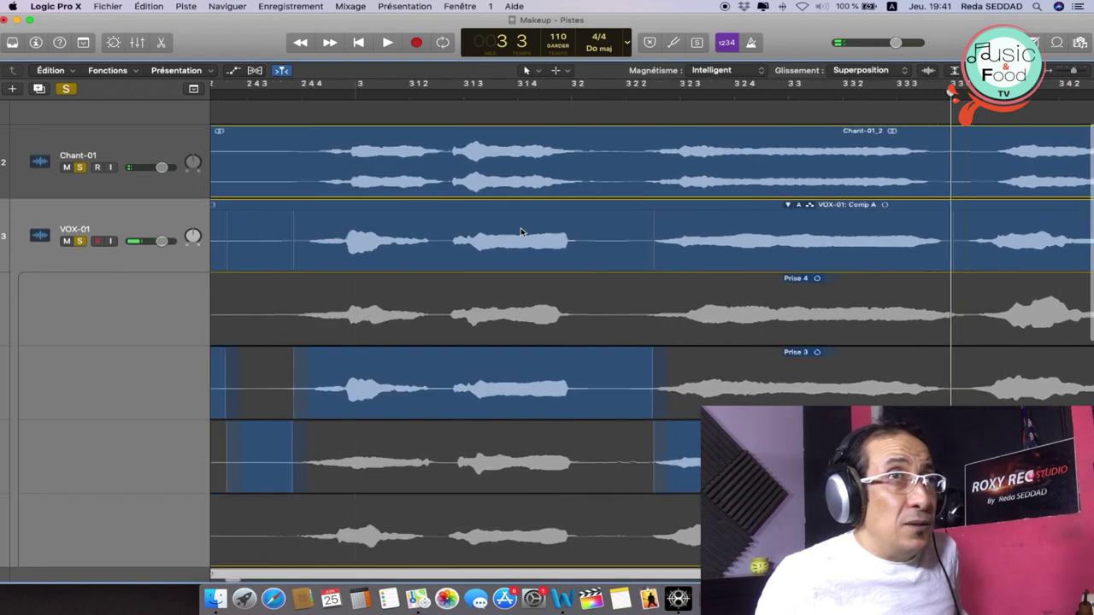
pyautogui.click(394, 92)
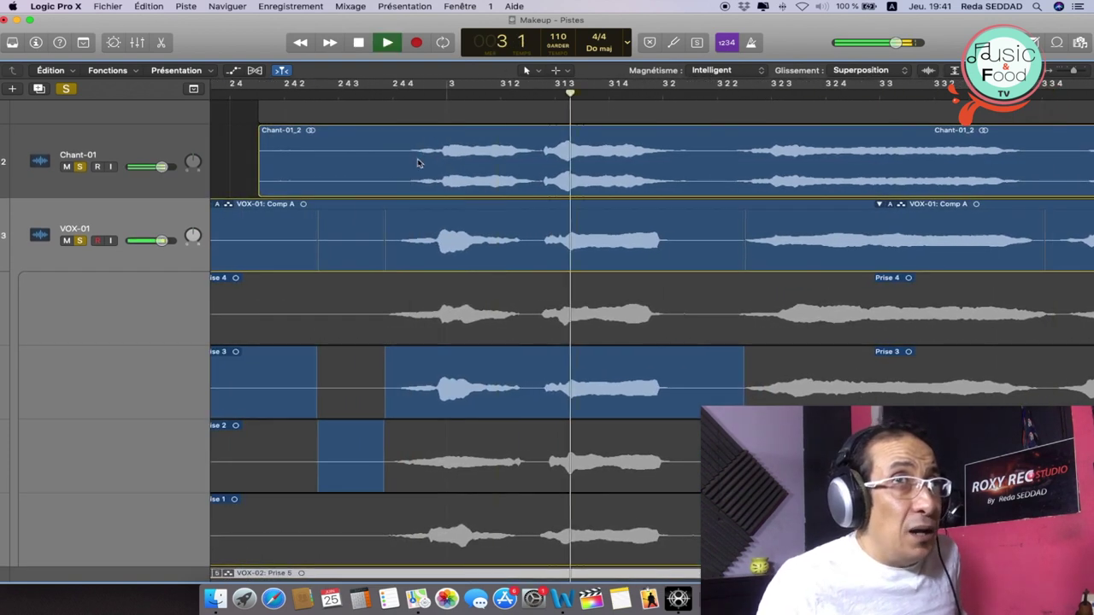
pyautogui.press('space')
pyautogui.hscroll(5, 791, 166)
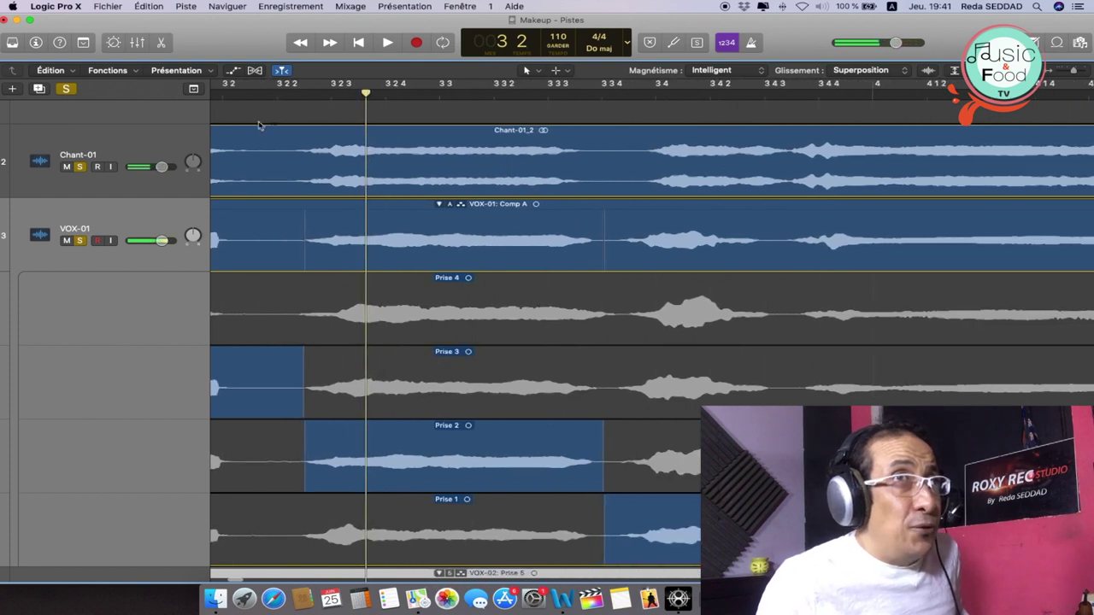
pyautogui.hscroll(-2, 350, 232)
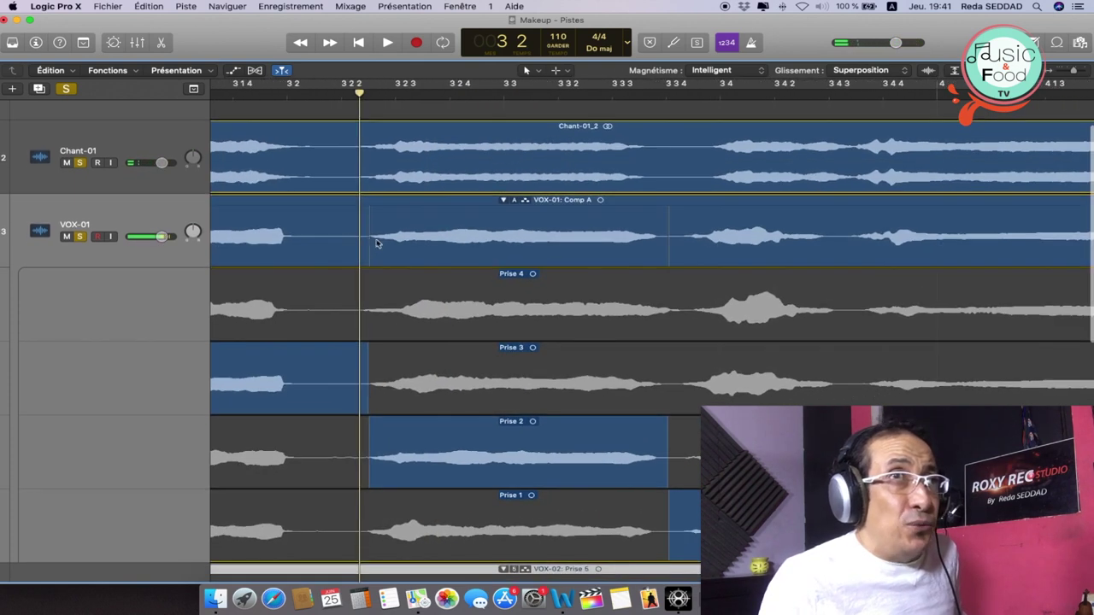
# Play the first phrase's ending from bar 3 to bar 4 and compare it with Chant-01 up to bar 5.
pyautogui.hscroll(-10, 377, 242)
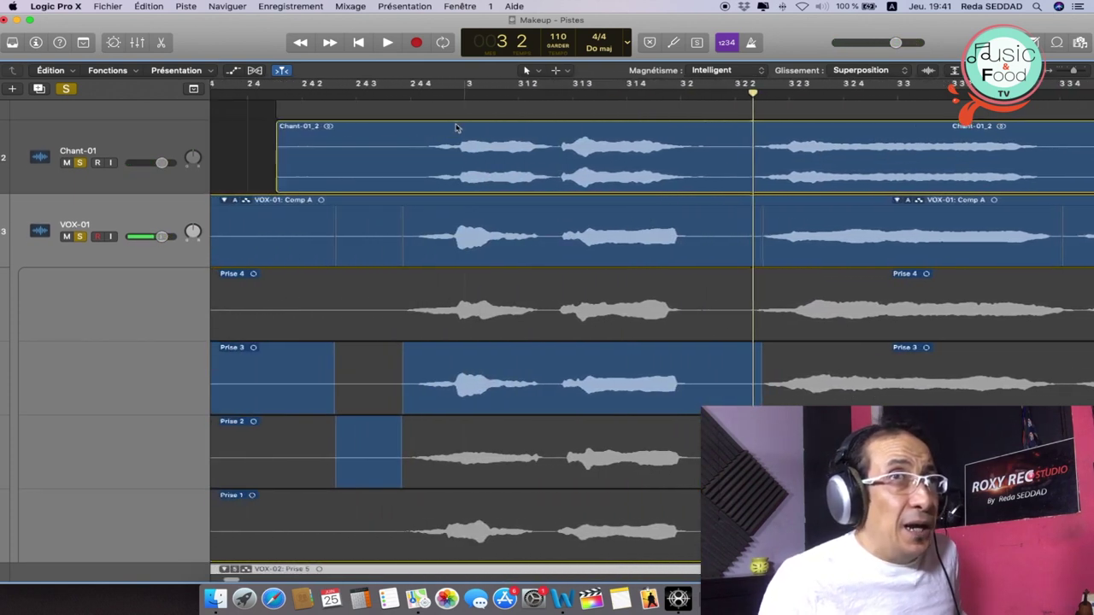
pyautogui.hscroll(10, 441, 163)
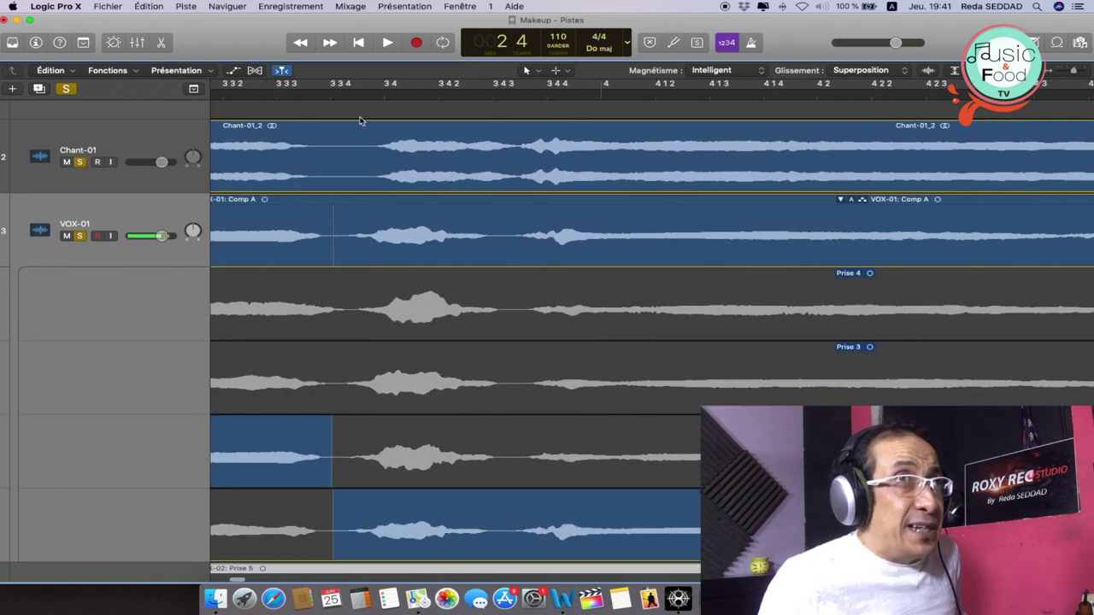
pyautogui.press('space')
pyautogui.press('space')
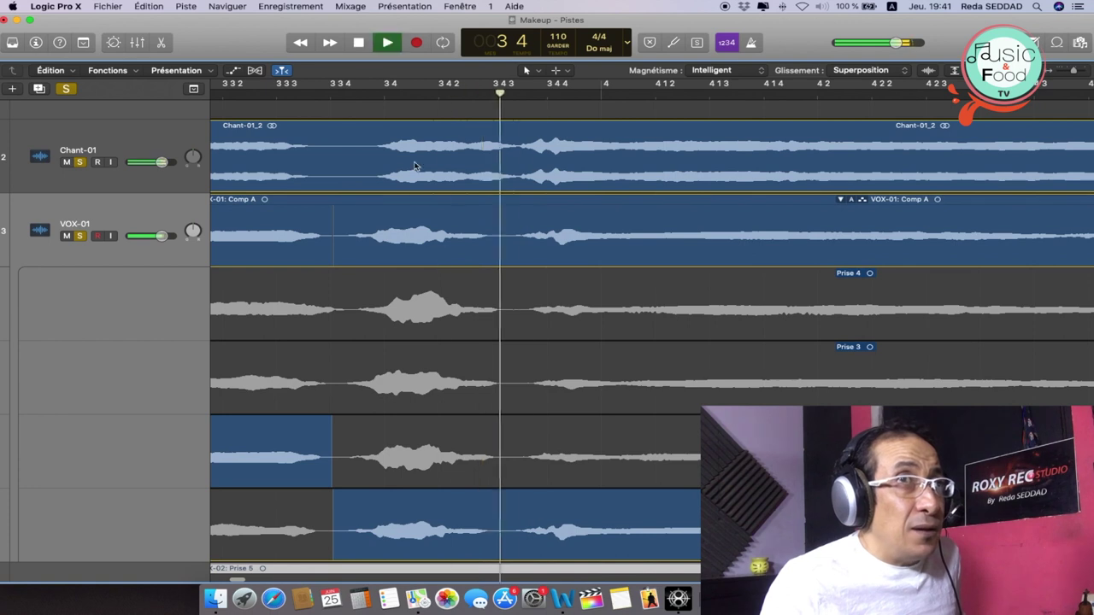
pyautogui.hscroll(4, 415, 166)
pyautogui.hscroll(-6, 414, 166)
pyautogui.press('space')
pyautogui.hscroll(8, 414, 166)
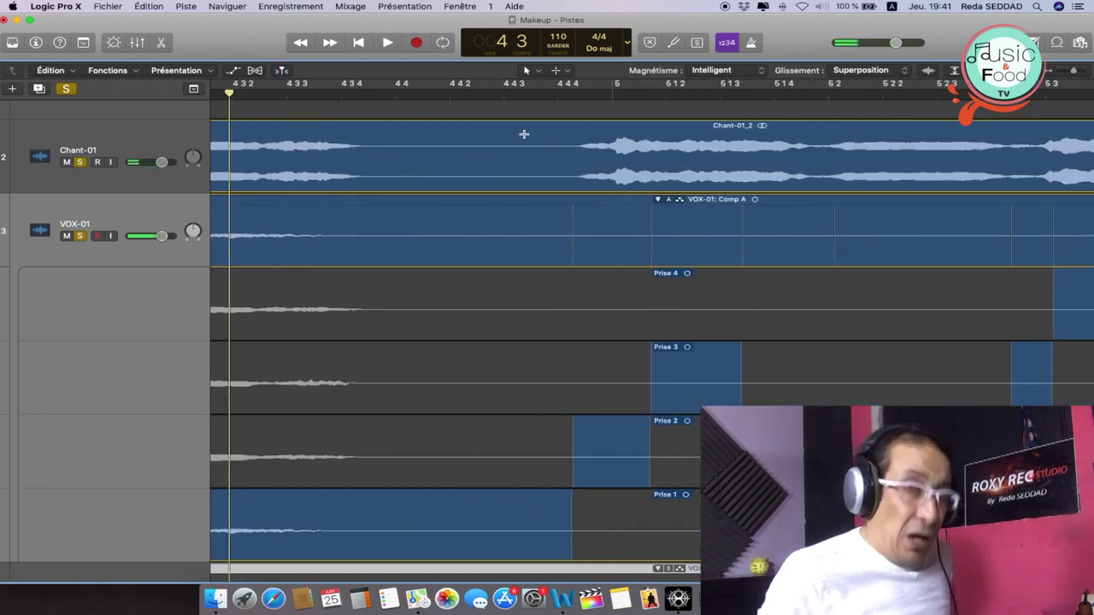
pyautogui.hscroll(8, 524, 133)
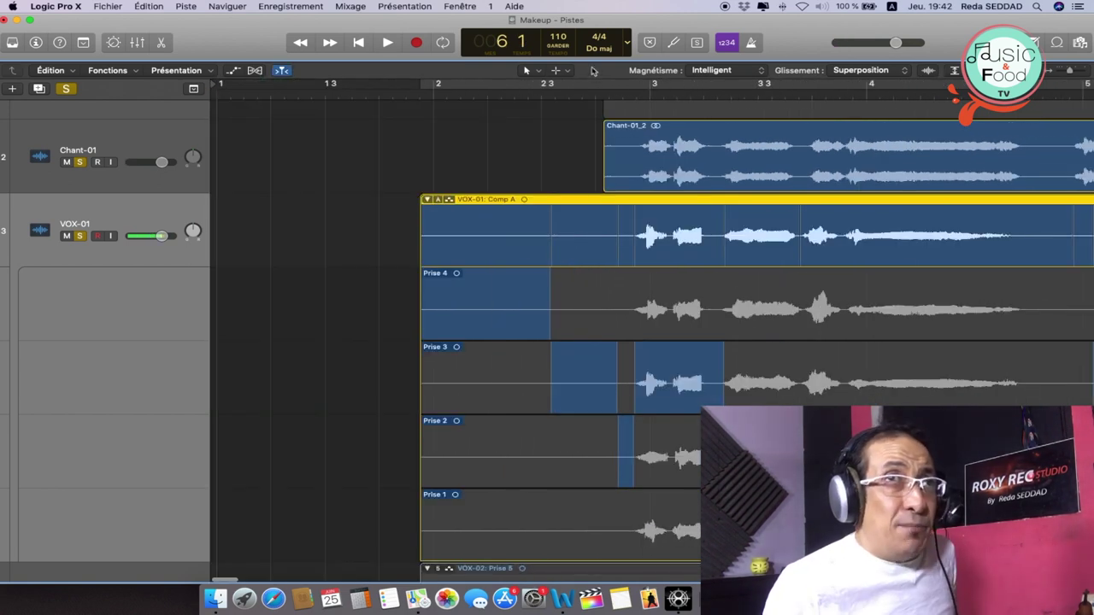
# Play VOX-01 and Chant-01 together from bar 2 beat 4 to bar 8, following both phrases.
pyautogui.click(593, 93)
pyautogui.hscroll(6, 593, 93)
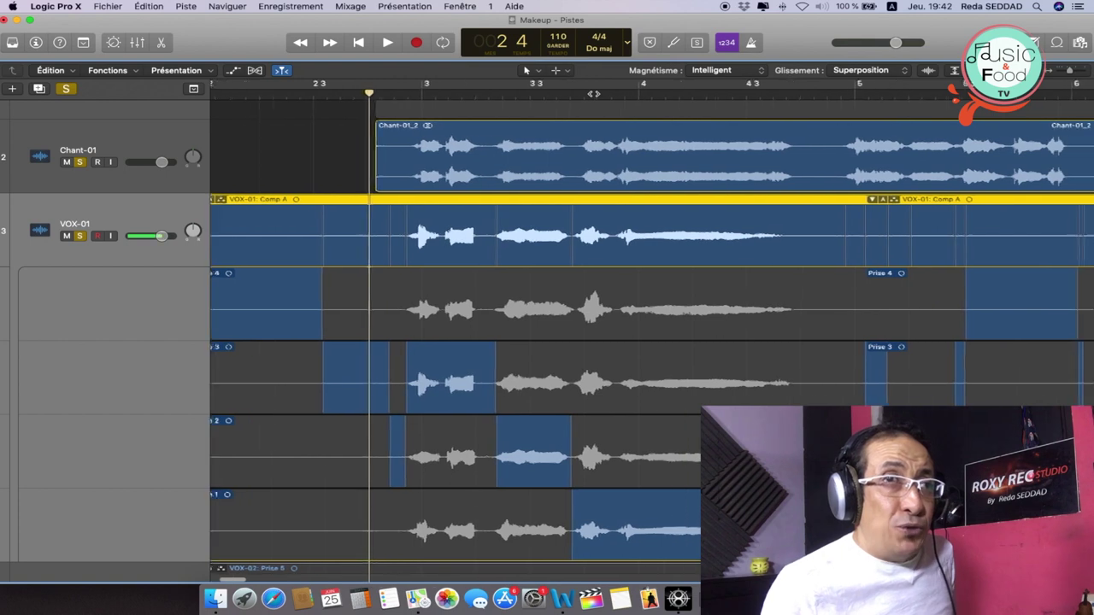
pyautogui.hscroll(3, 593, 94)
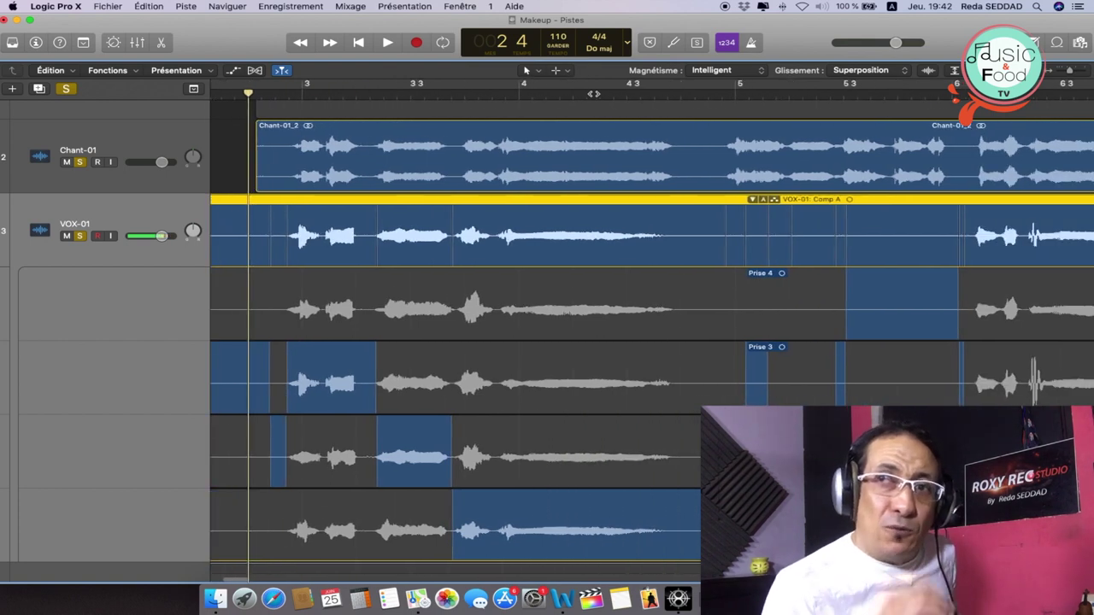
pyautogui.press('space')
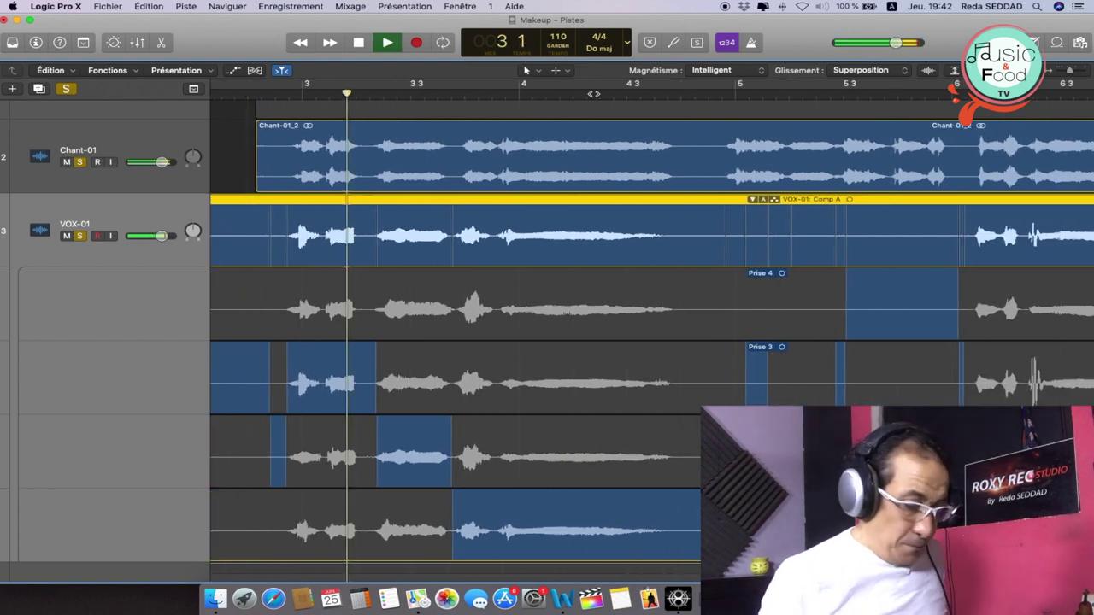
pyautogui.hscroll(-8, 595, 94)
pyautogui.press('super+Down')
pyautogui.press('super+Down')
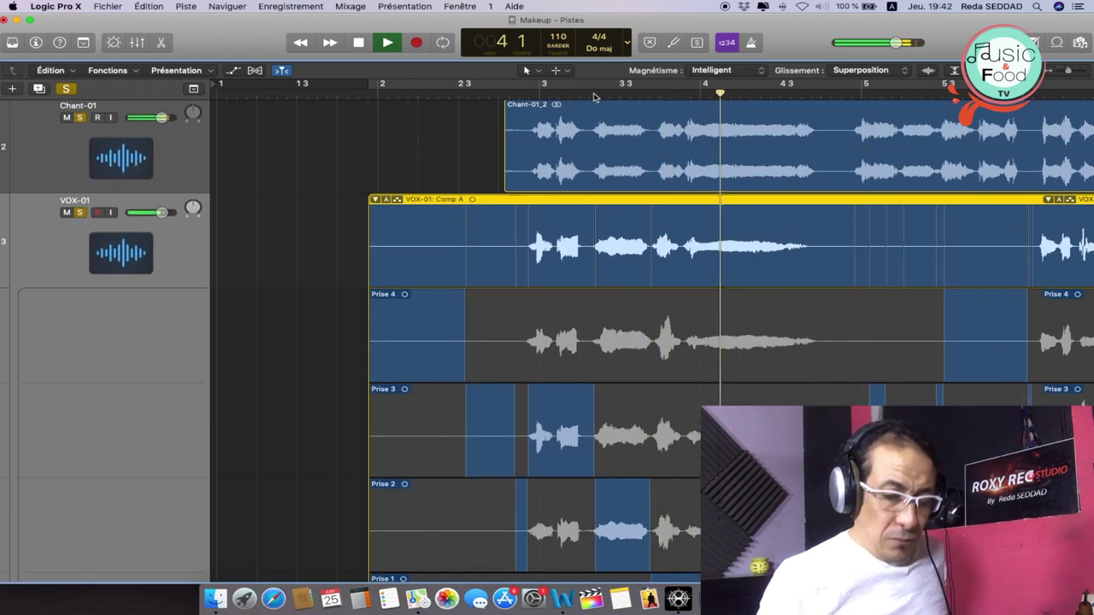
pyautogui.press('super+Up')
pyautogui.press('super+Up')
pyautogui.press('super+Up')
pyautogui.hscroll(8, 594, 94)
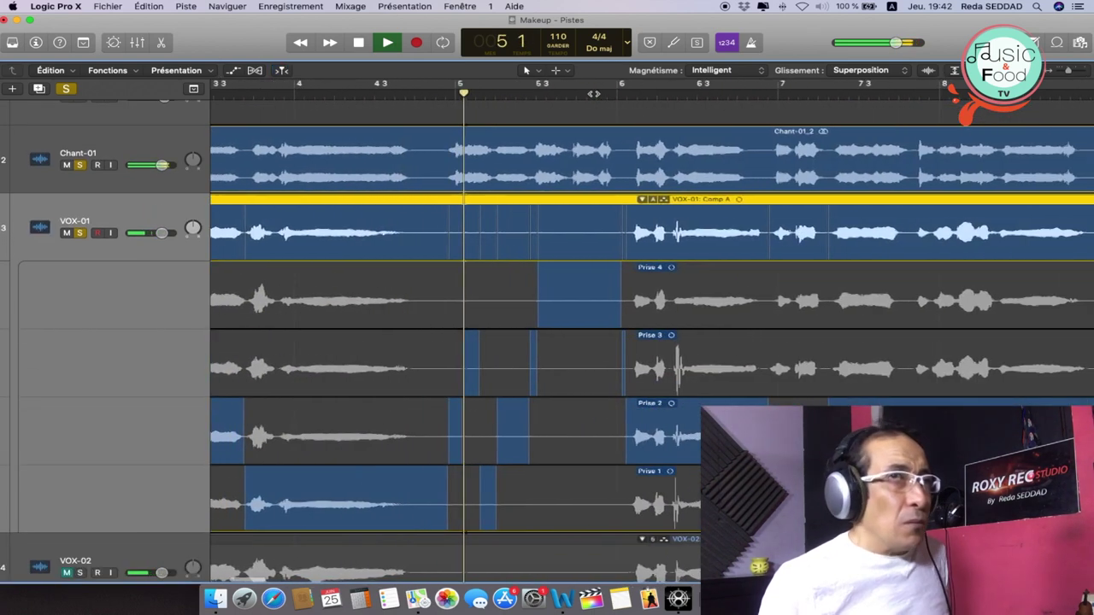
pyautogui.hscroll(5, 594, 94)
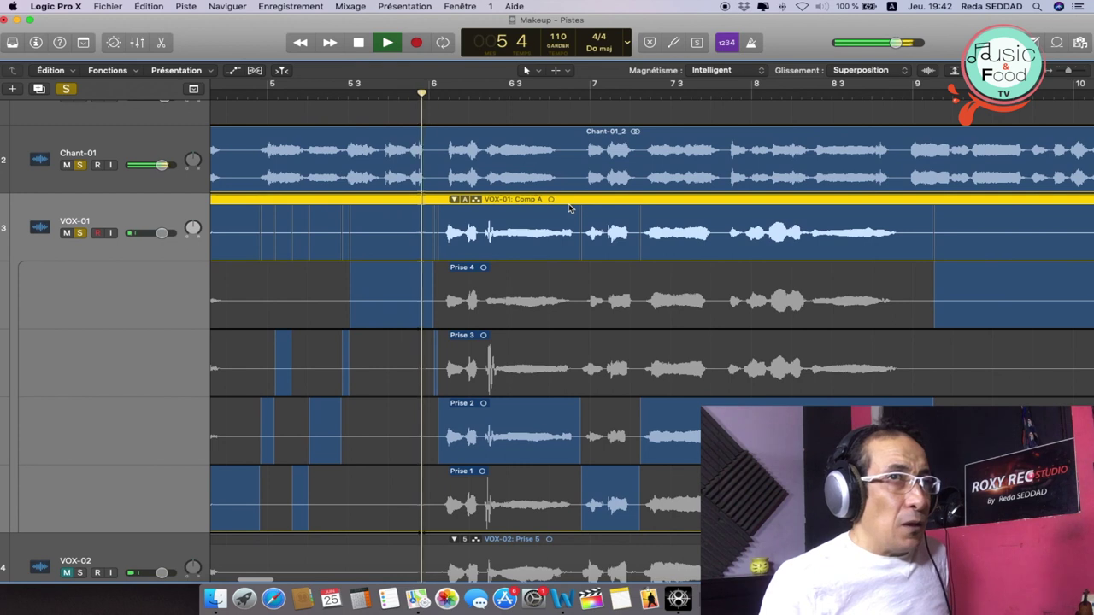
pyautogui.hscroll(4, 569, 208)
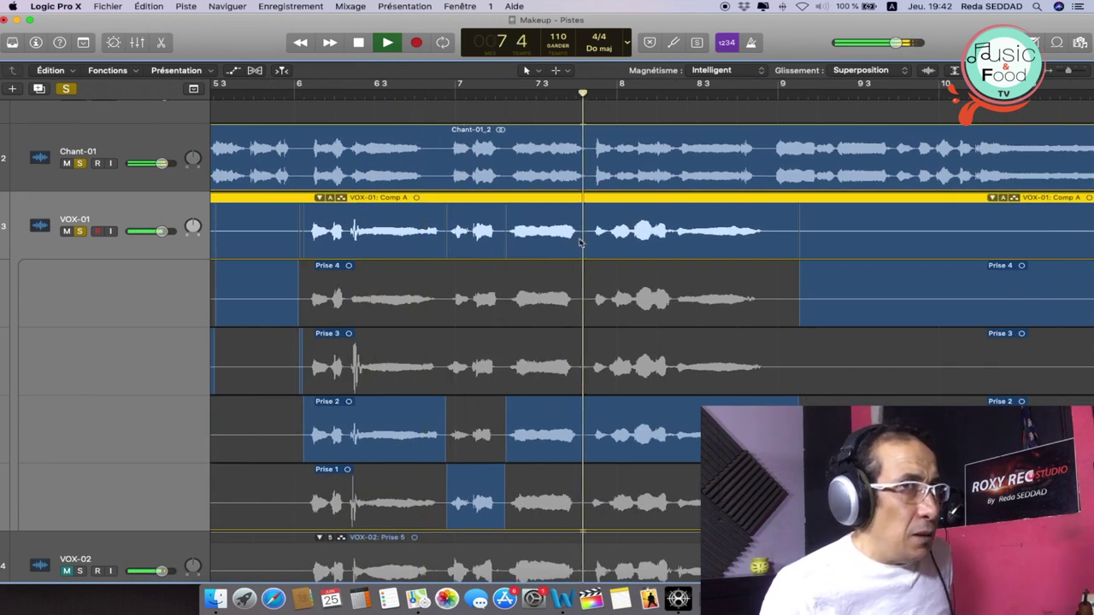
pyautogui.press('space')
# Move the comp boundary between Prise 2 and Prise 1 just before bar 7 slightly later.
pyautogui.press('super+Right')
pyautogui.press('super+Right')
pyautogui.hscroll(-10, 569, 232)
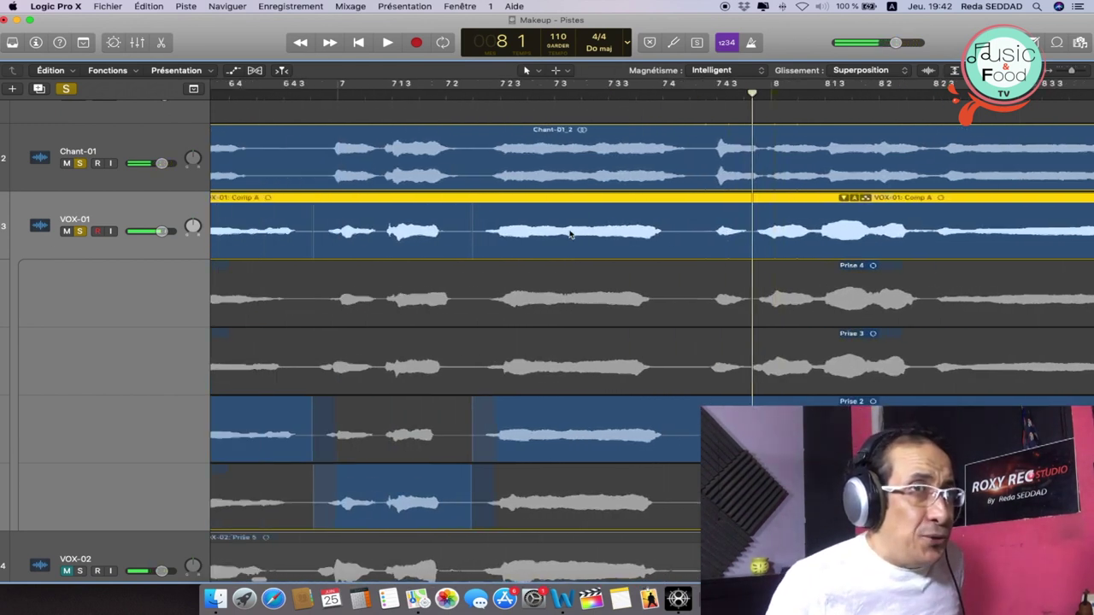
pyautogui.moveTo(629, 454); pyautogui.dragTo(641, 453)
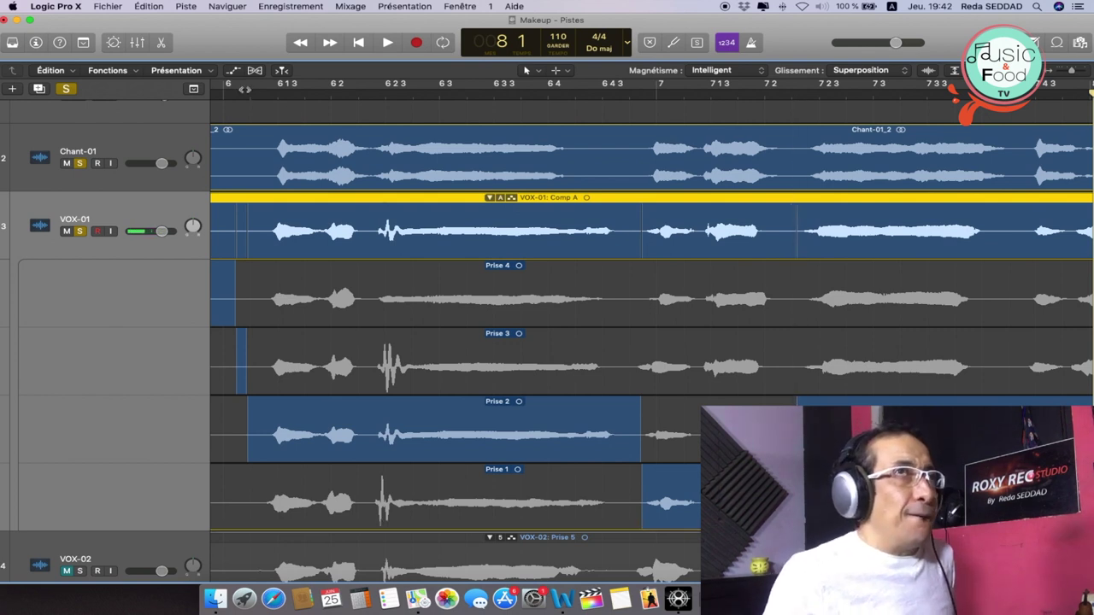
# Play the second phrase's ending with Chant-01 and listen again from around bar 7 beat 4 to bar 9.
pyautogui.press('space')
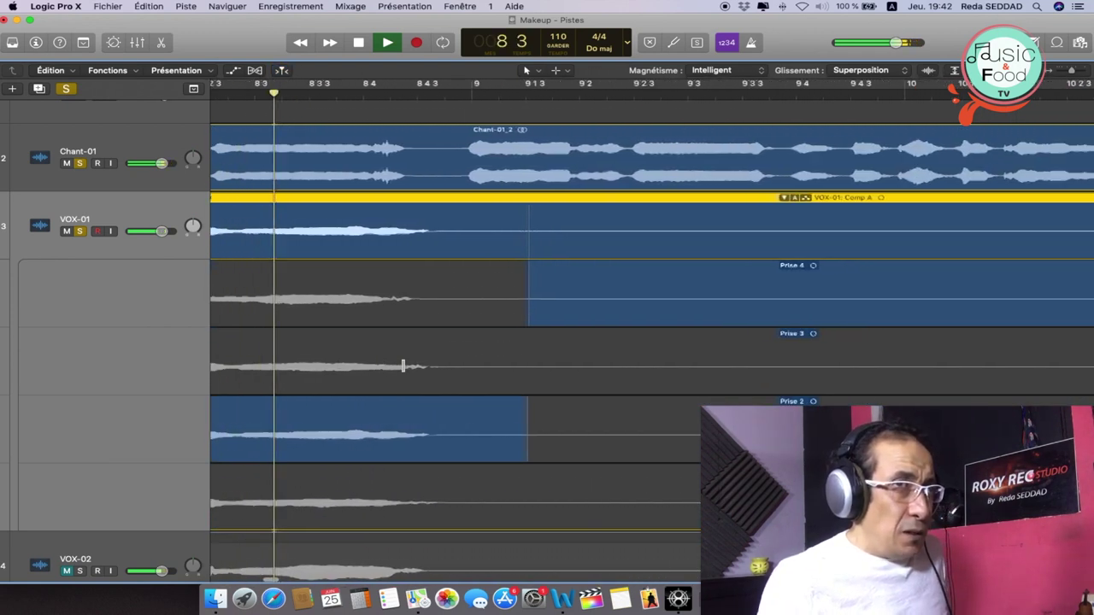
pyautogui.press('space')
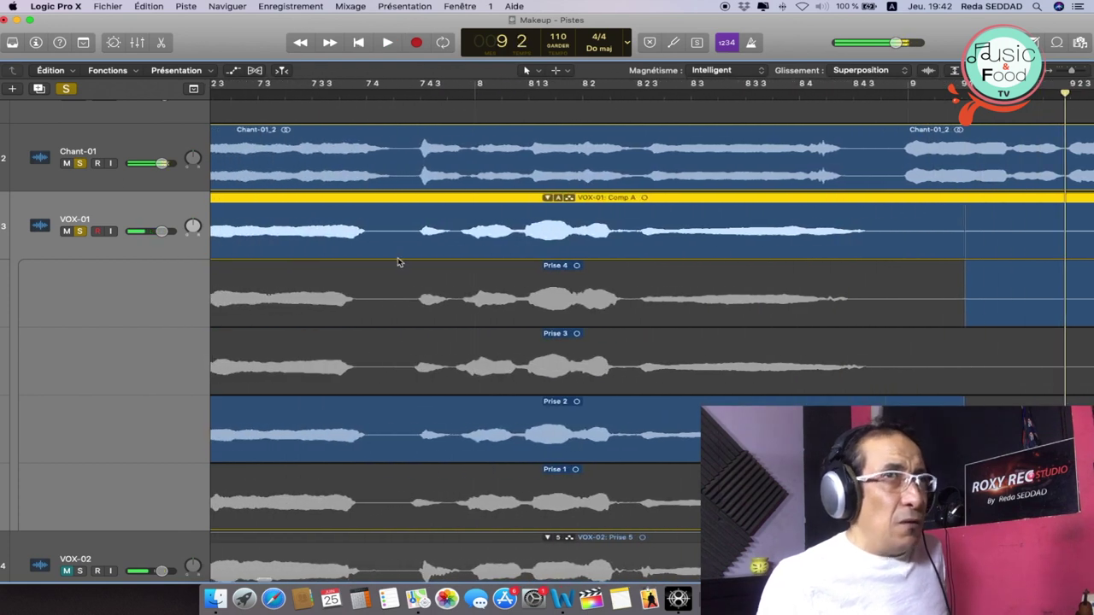
pyautogui.click(367, 94)
pyautogui.press('space')
pyautogui.hscroll(4, 559, 397)
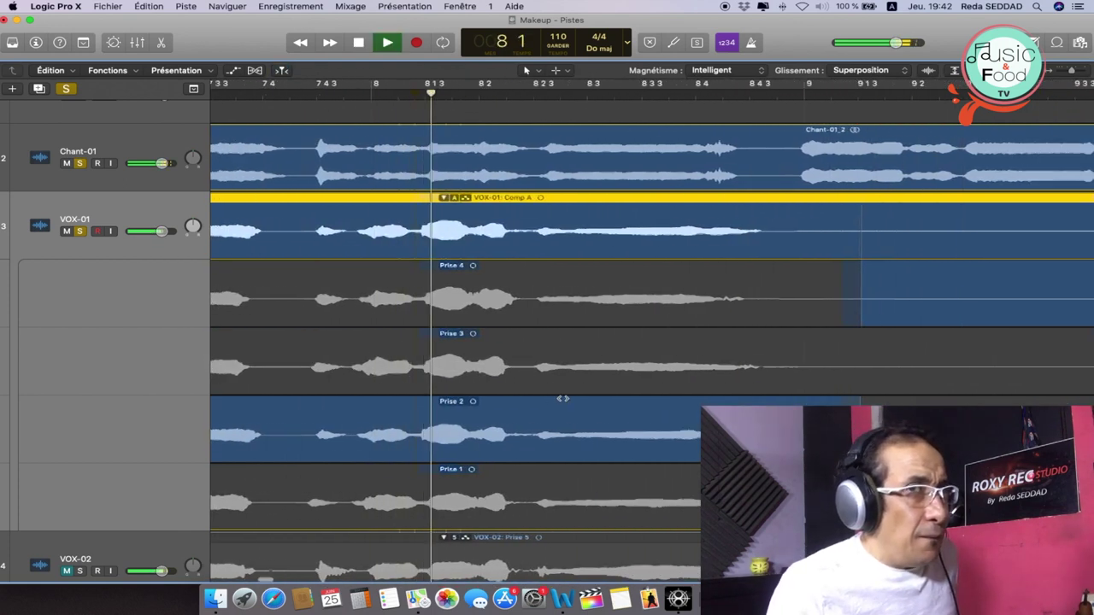
pyautogui.press('space')
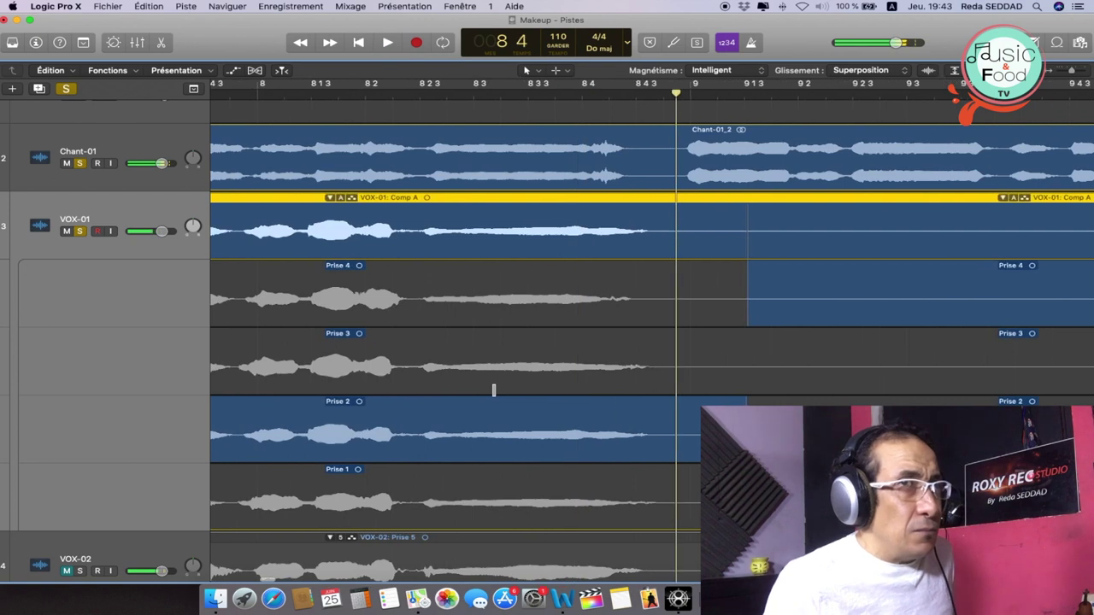
# Try Prise 3 and then Prise 4 for the held final note, starting late in bar 8 beat 2, and listen.
pyautogui.moveTo(421, 368); pyautogui.dragTo(733, 377)
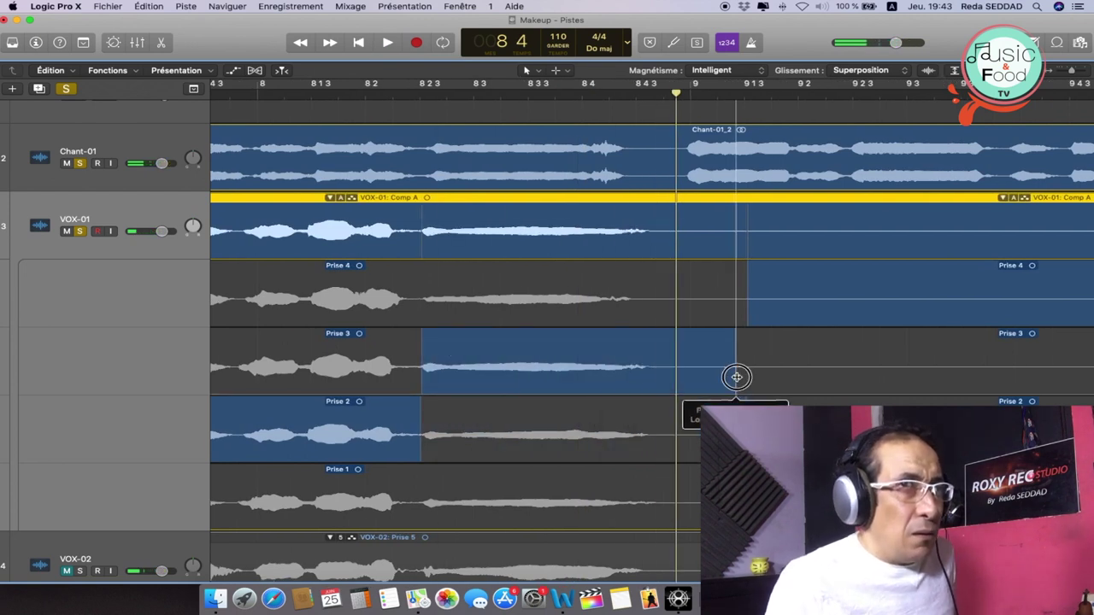
pyautogui.press('space')
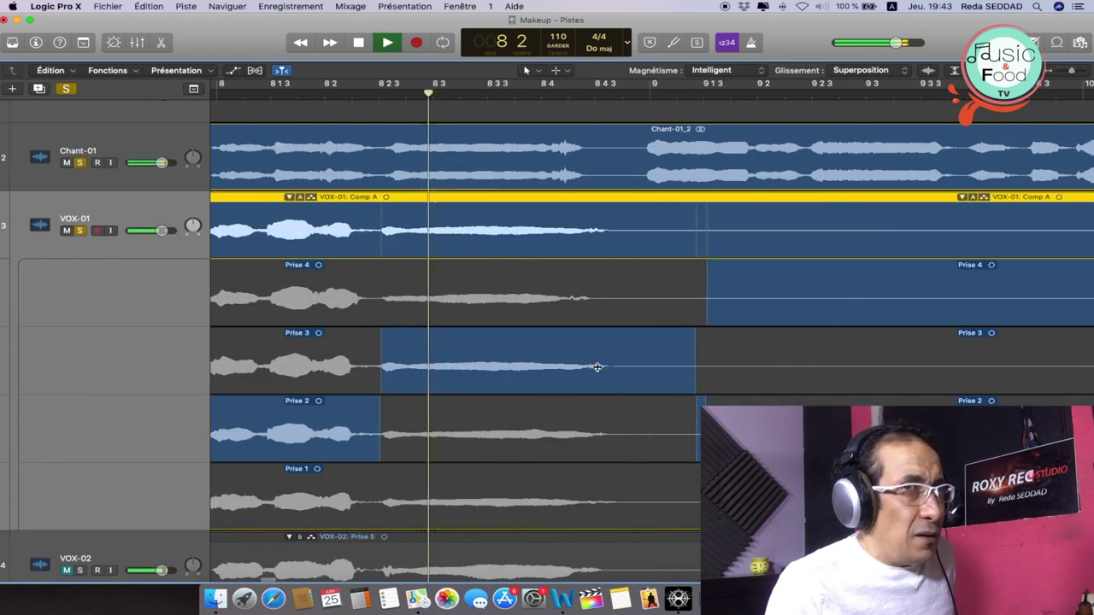
pyautogui.moveTo(606, 306); pyautogui.dragTo(605, 307)
pyautogui.press('space')
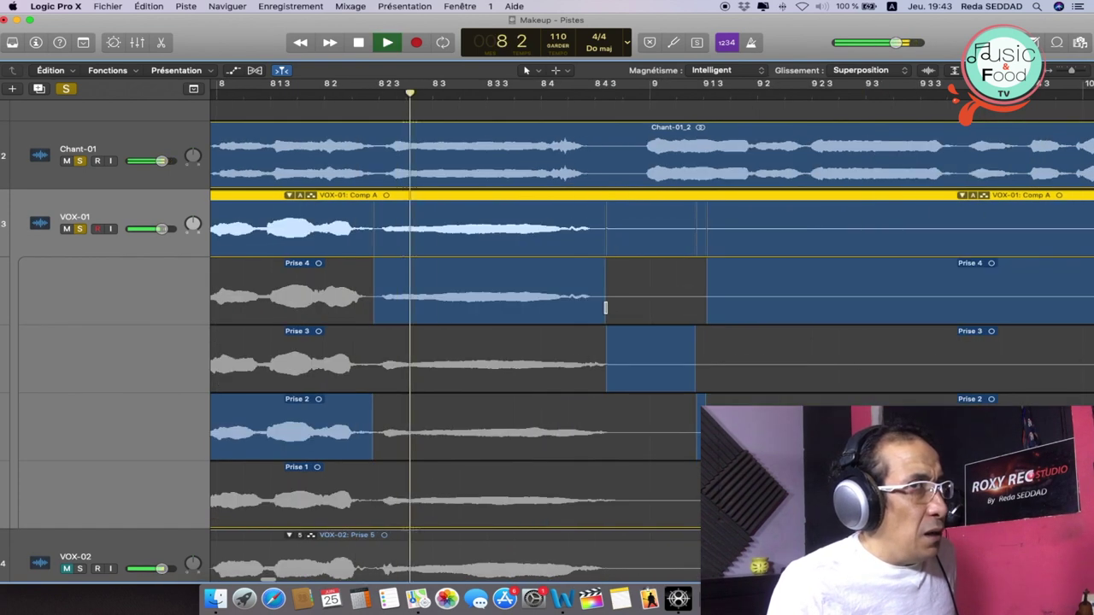
pyautogui.press('space')
pyautogui.press('space')
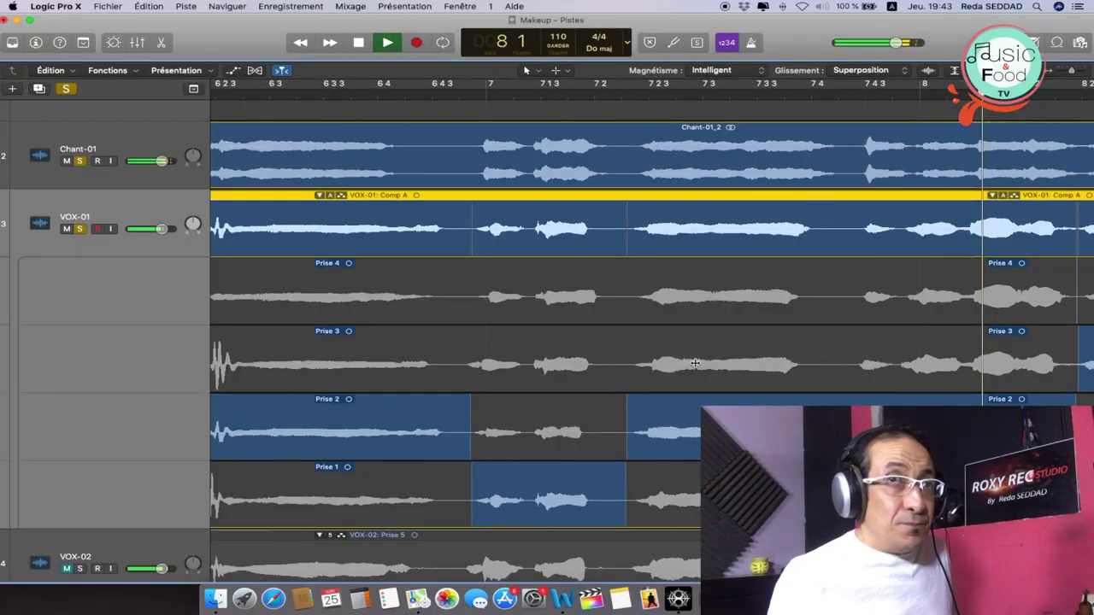
# Try Prise 3 again and then Prise 2 for the held final note of bar 8, playing each back.
pyautogui.moveTo(376, 364); pyautogui.dragTo(695, 364)
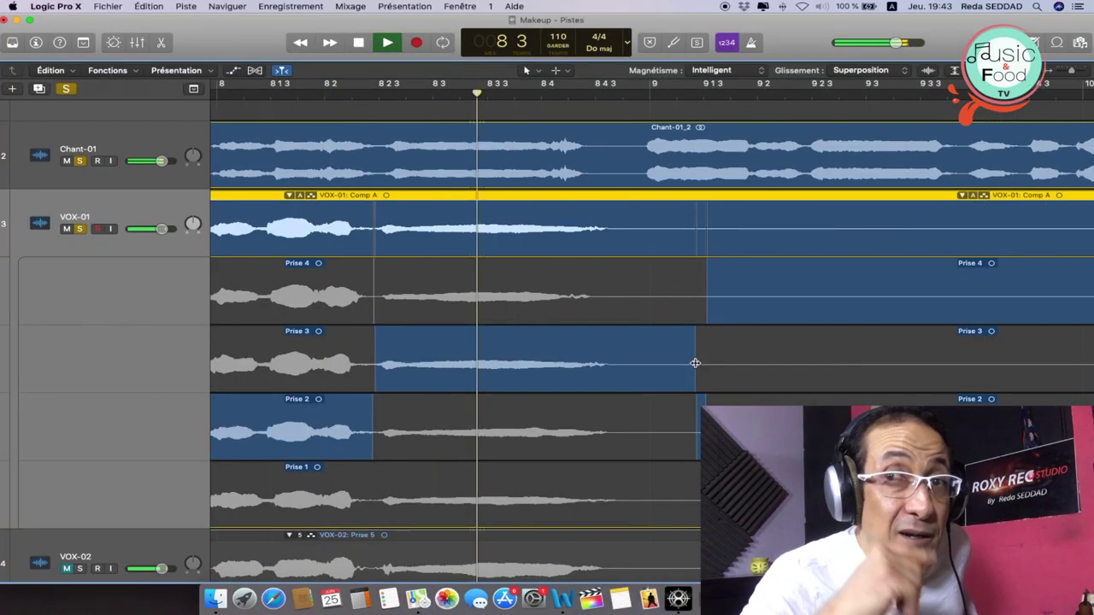
pyautogui.press('space')
pyautogui.scroll(-1, 694, 363)
pyautogui.scroll(-1, 694, 363)
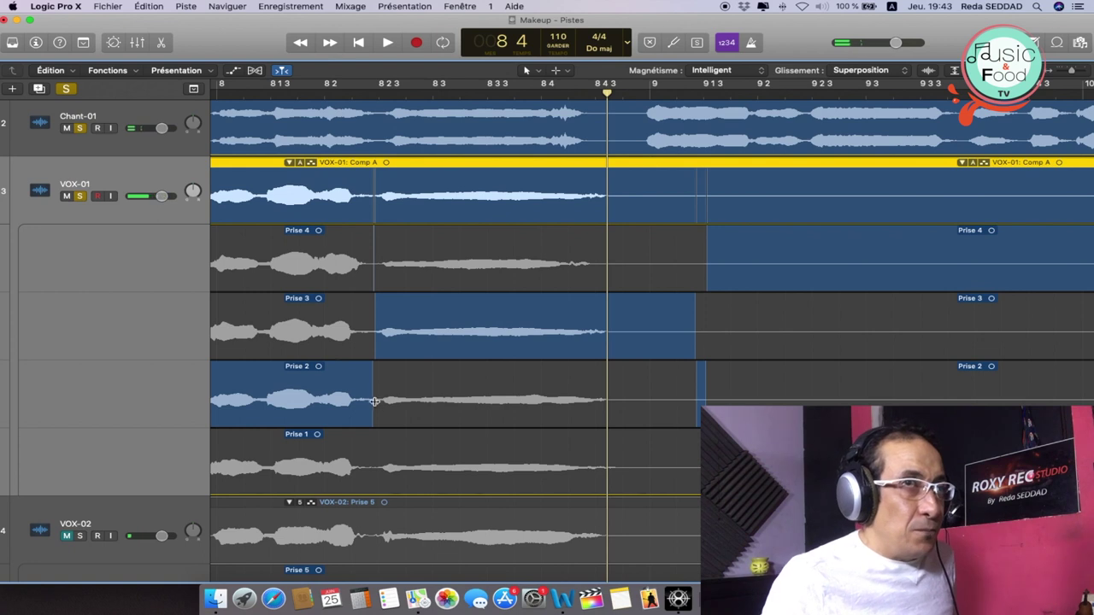
pyautogui.moveTo(630, 390); pyautogui.dragTo(648, 386)
pyautogui.press('space')
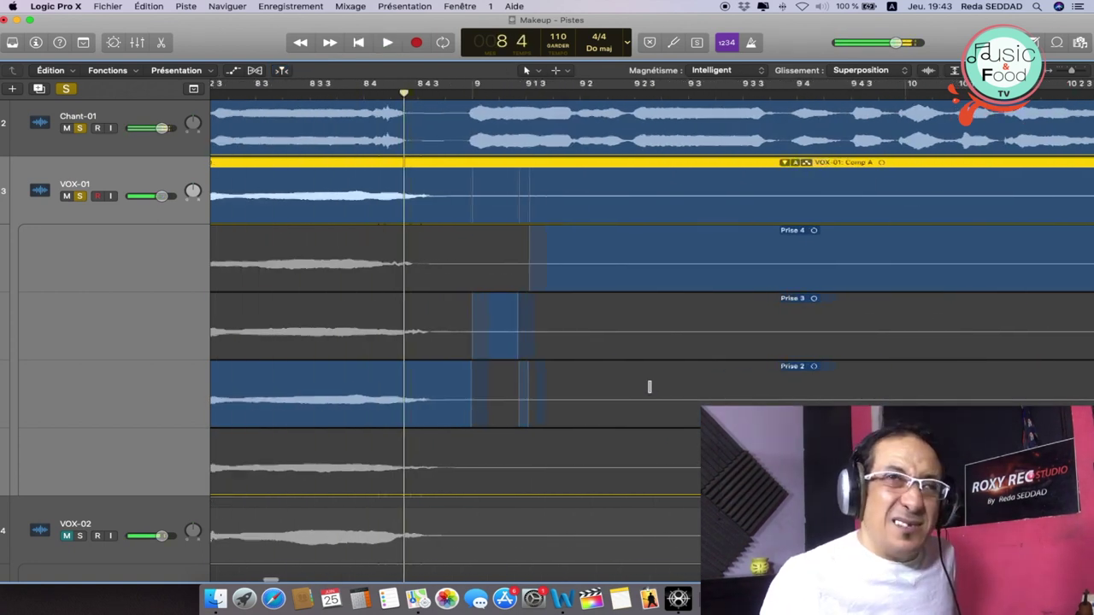
pyautogui.press('space')
# Assign the held final note to Prise 1, from late in bar 8 beat 2 to just after bar 9, and play it.
pyautogui.moveTo(429, 468); pyautogui.dragTo(747, 468)
pyautogui.press('space')
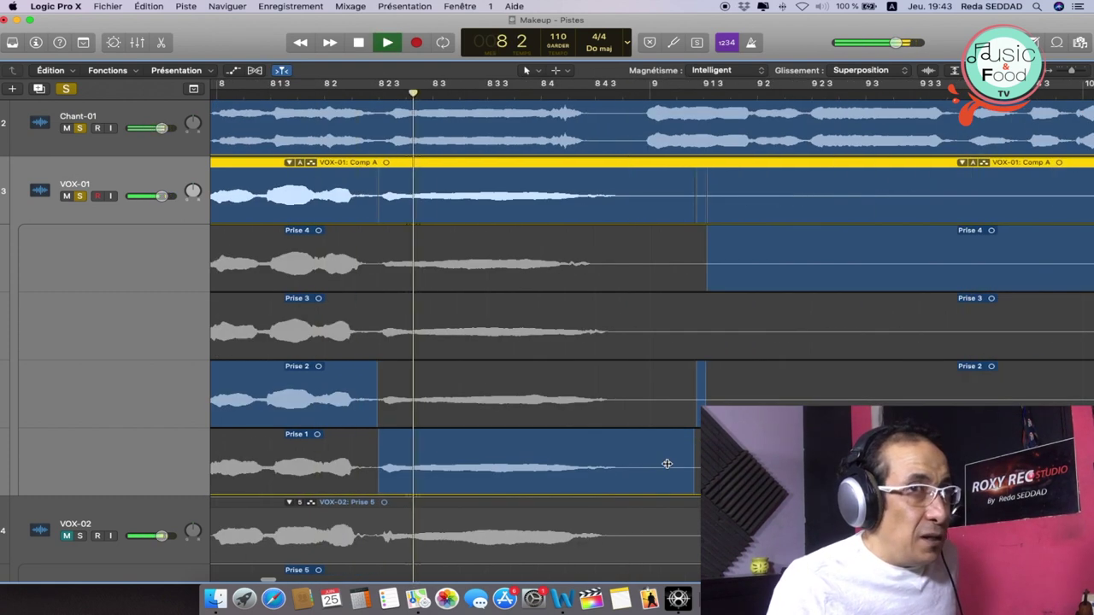
# Replay the end of the second phrase around the take change in bar 8 and listen.
pyautogui.press('space')
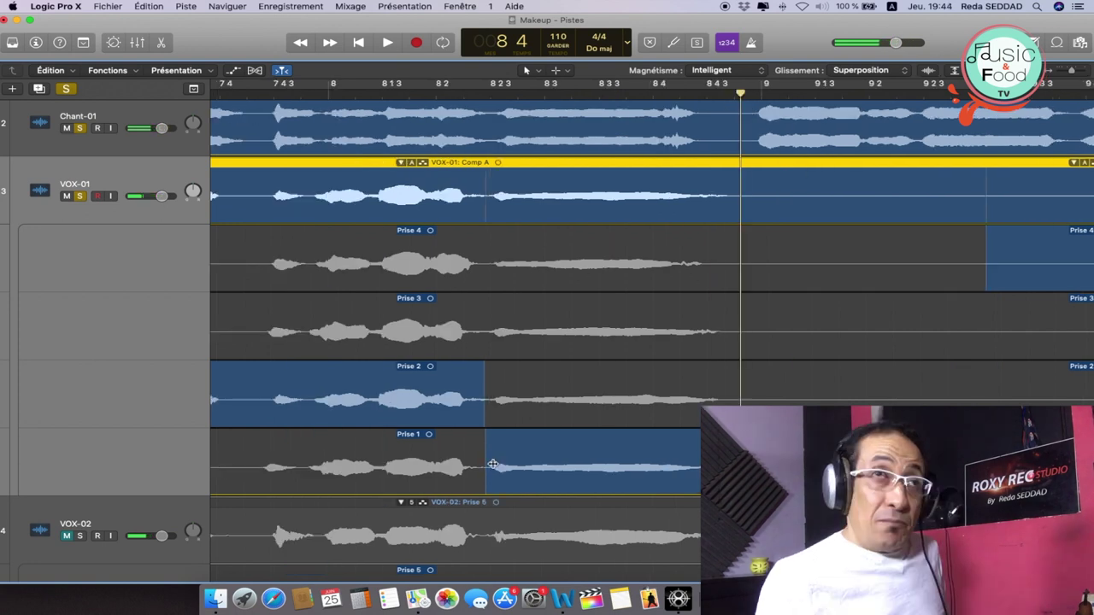
pyautogui.press('space')
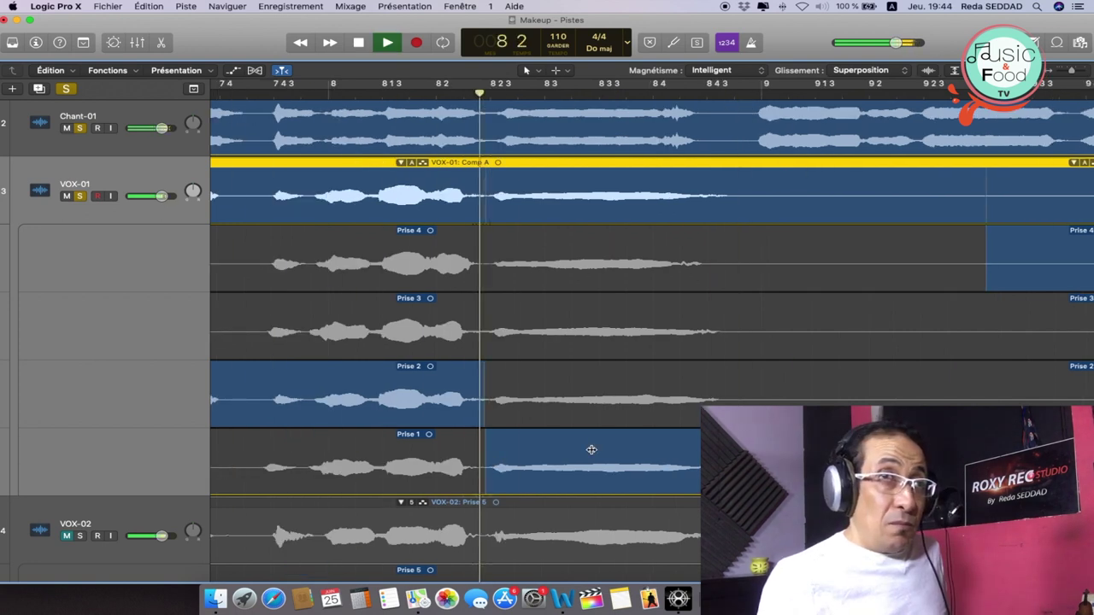
pyautogui.press('space')
# Flatten and merge Comp A on VOX-01 into a single audio region.
pyautogui.press('z')
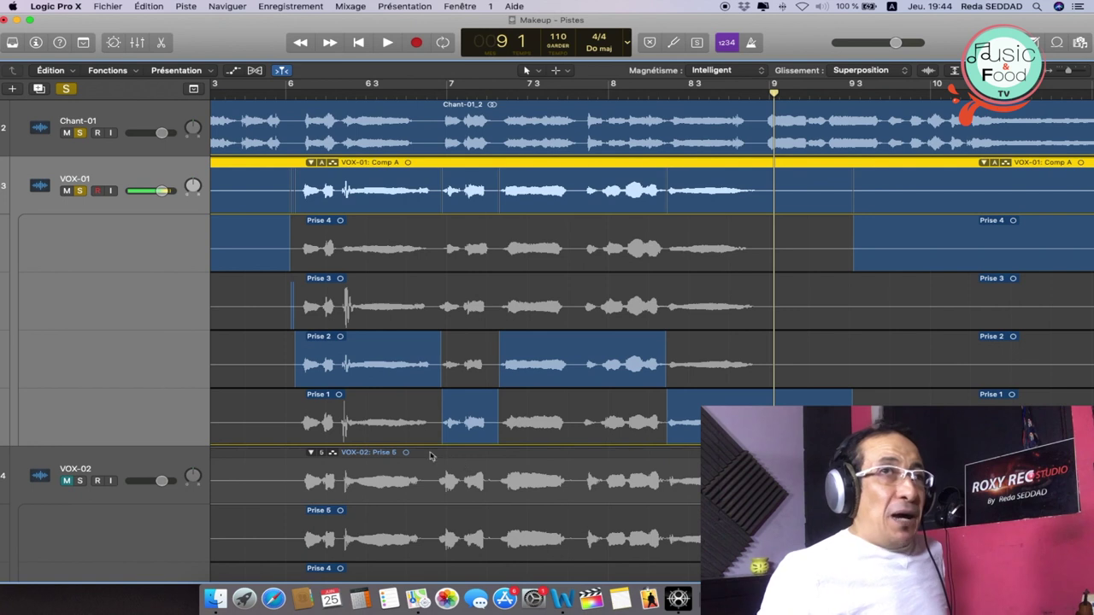
pyautogui.hscroll(-10, 301, 324)
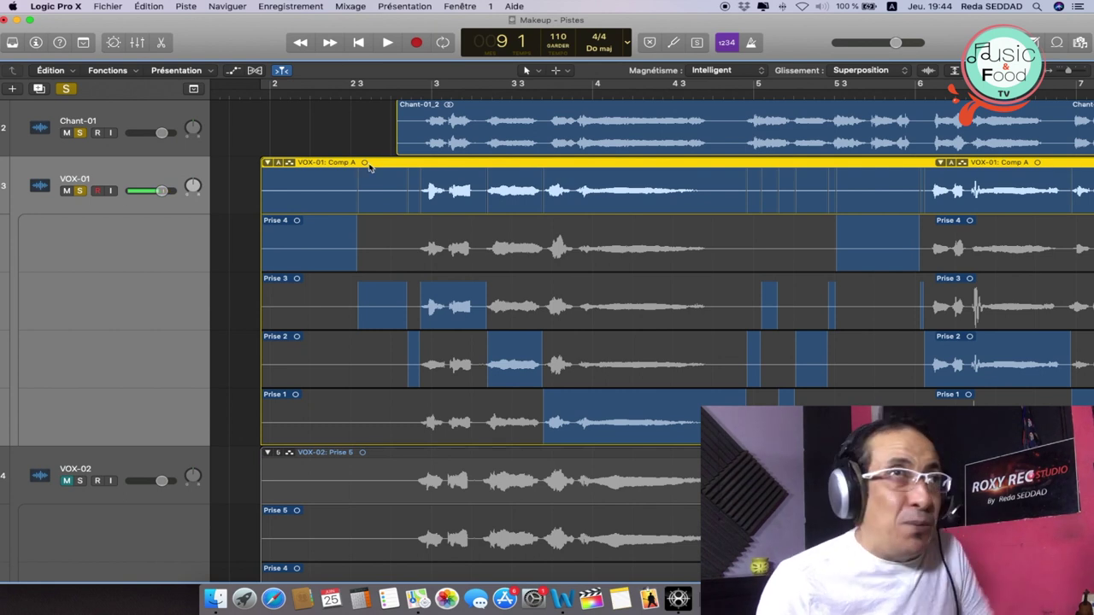
pyautogui.click(278, 164)
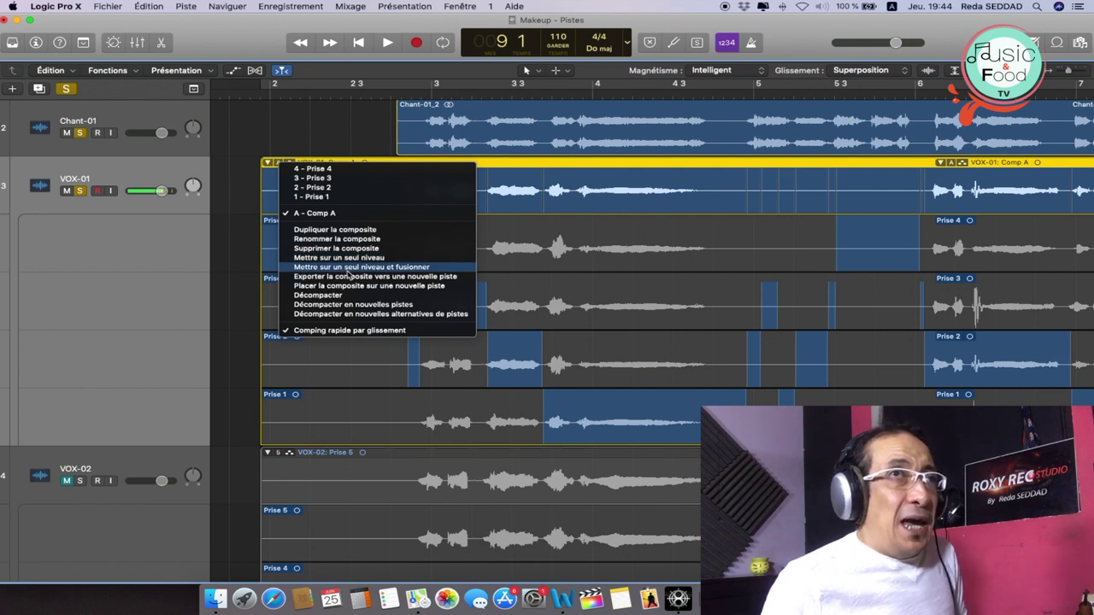
pyautogui.click(398, 270)
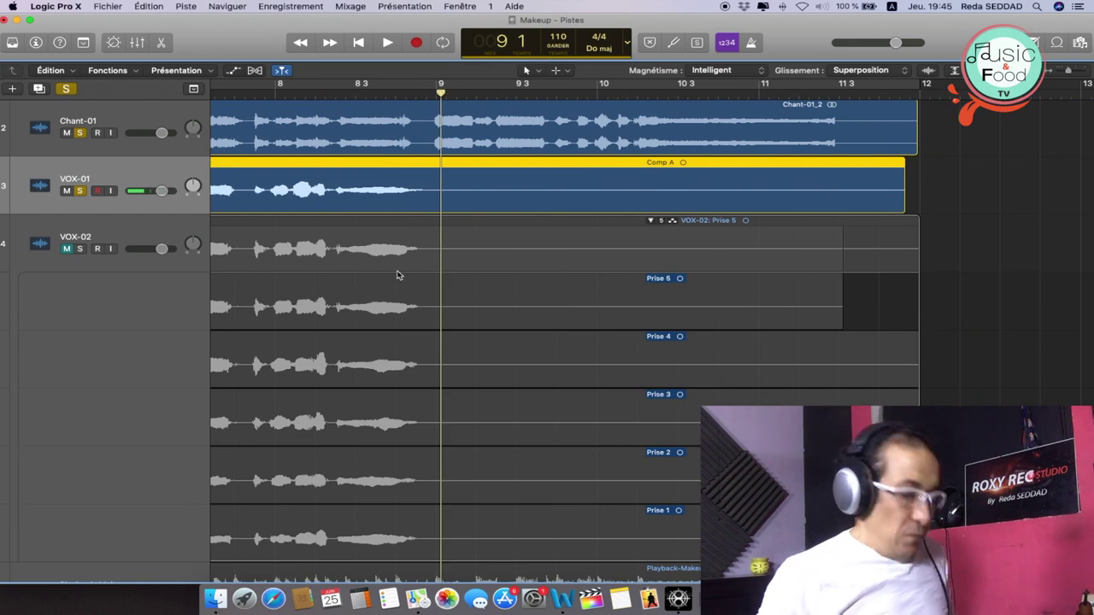
pyautogui.press('z')
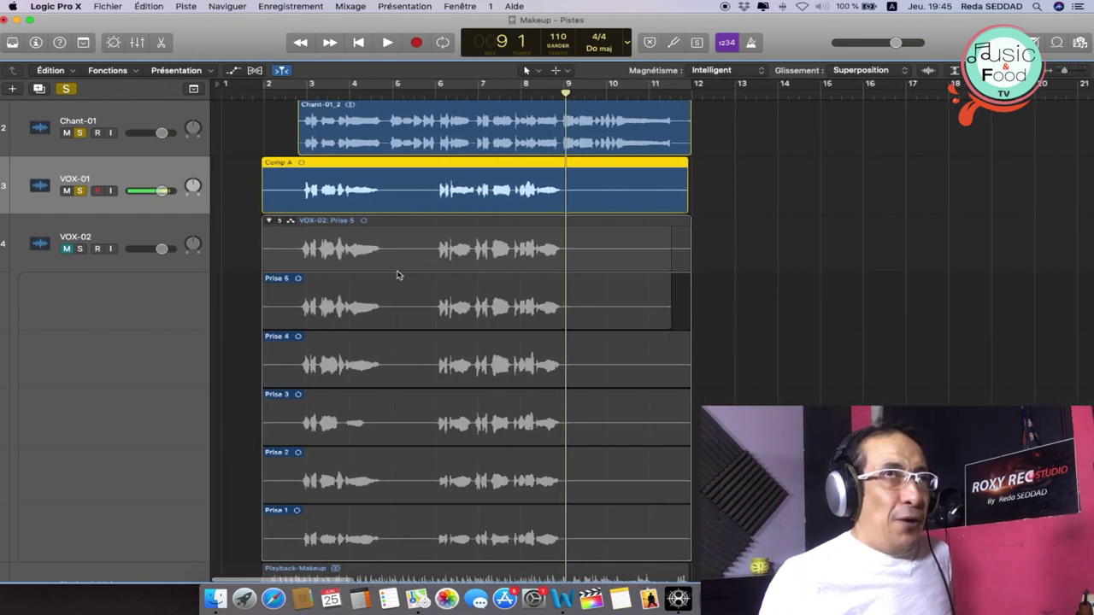
# Place the playhead at bar 2 beat 4, enable Flex, and set VOX-01 to Flex Pitch mode.
pyautogui.click(293, 92)
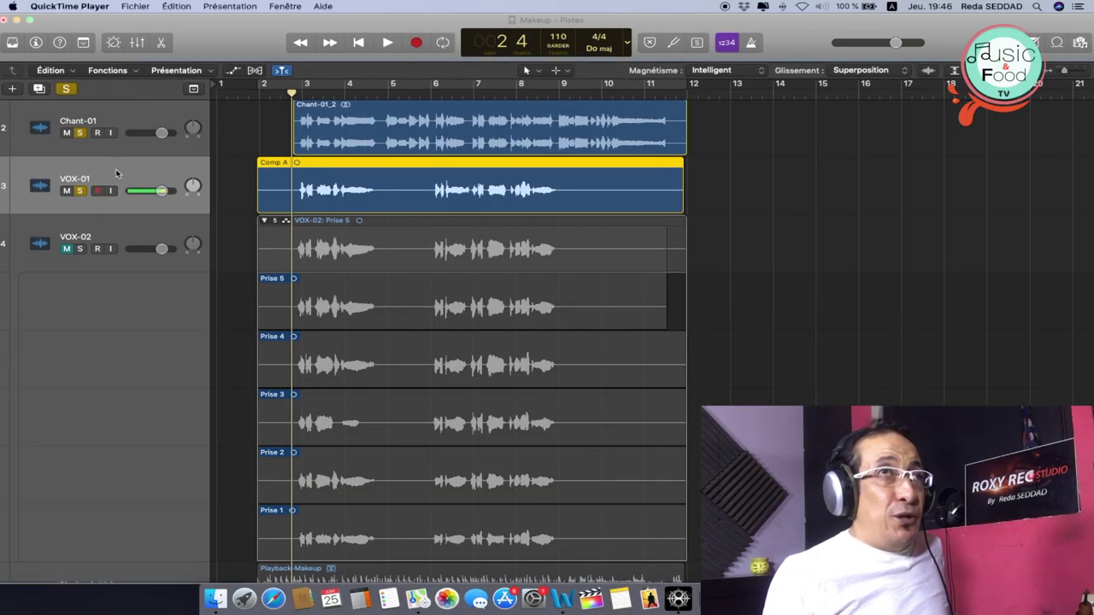
pyautogui.click(117, 173)
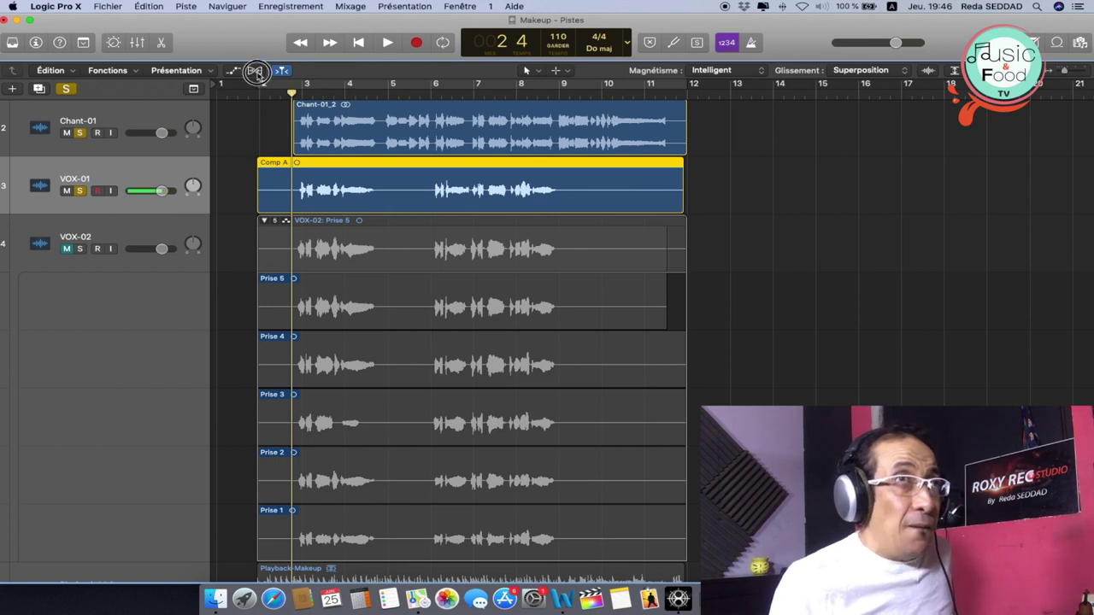
pyautogui.click(256, 71)
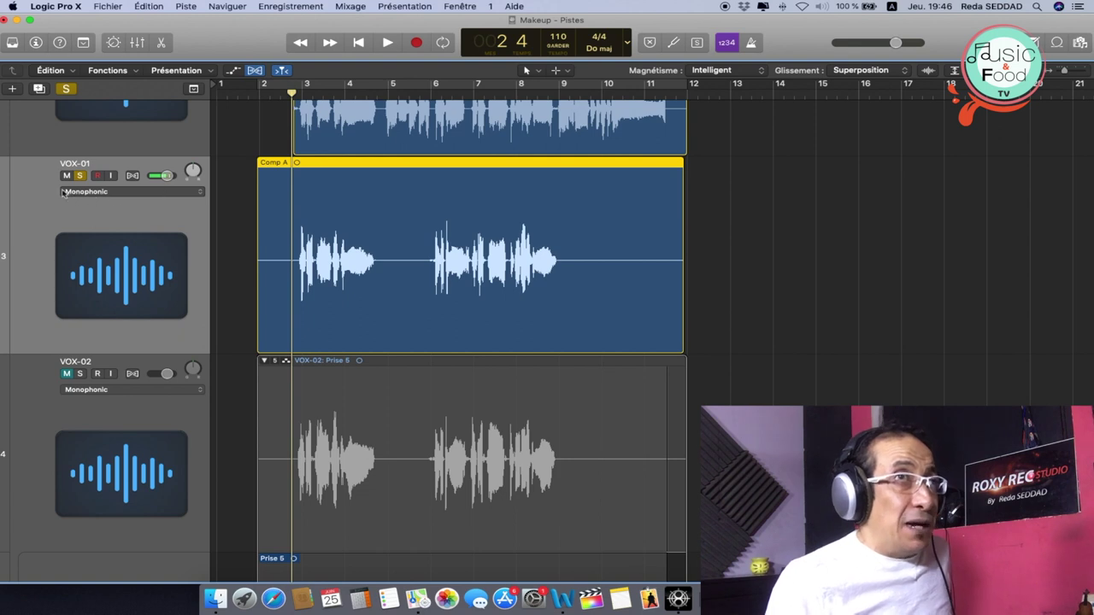
pyautogui.click(202, 192)
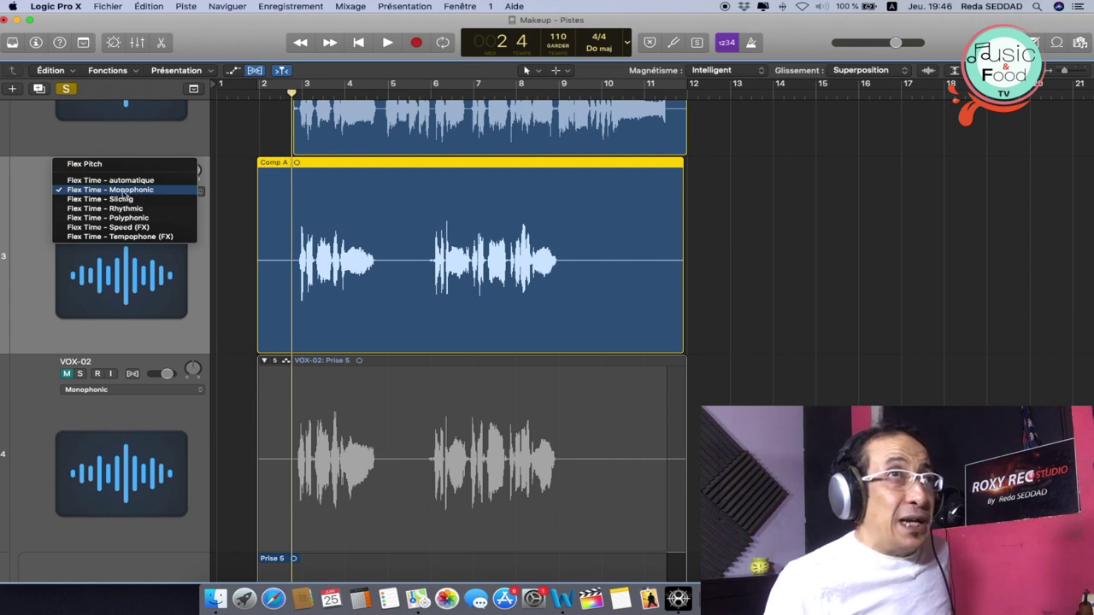
pyautogui.click(84, 168)
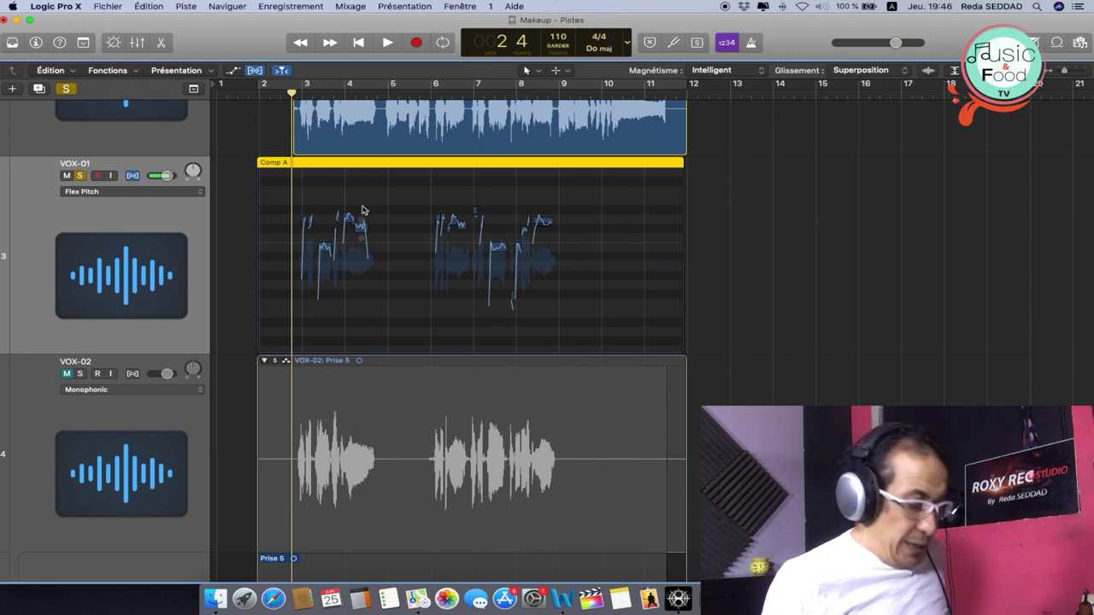
# Open the Comp A region in the audio track editor, enlarge the editor, and show the notes of bar 3.
pyautogui.press('super+Right')
pyautogui.press('super+Right')
pyautogui.press('super+Right')
pyautogui.press('super+Right')
pyautogui.press('super+Right')
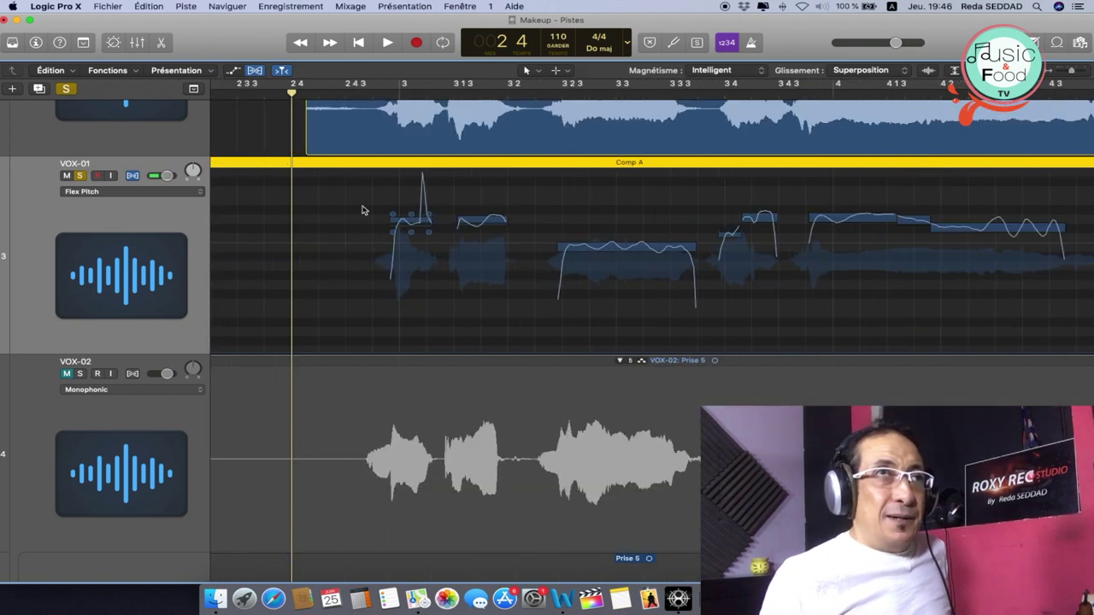
pyautogui.hscroll(3, 363, 210)
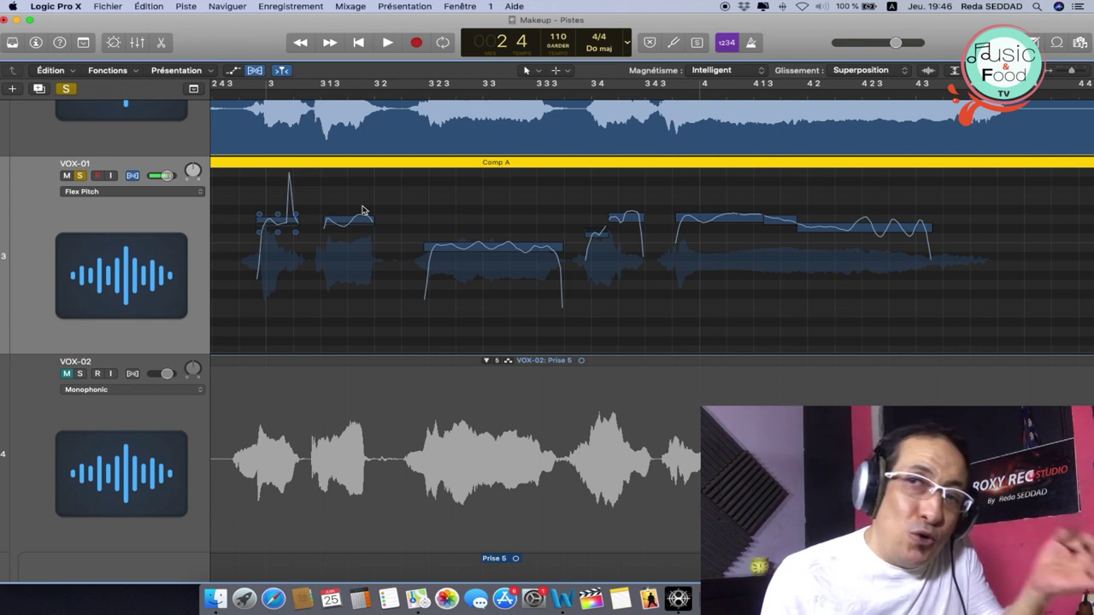
pyautogui.doubleClick(294, 165)
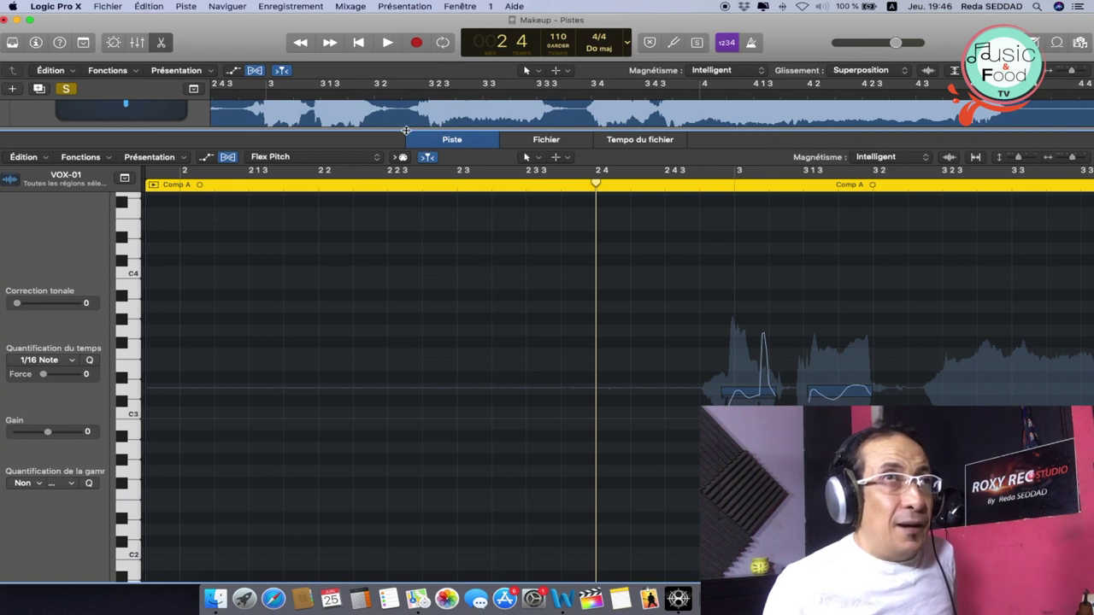
pyautogui.moveTo(406, 130); pyautogui.dragTo(403, 53)
pyautogui.hscroll(4, 633, 375)
pyautogui.scroll(-2, 635, 373)
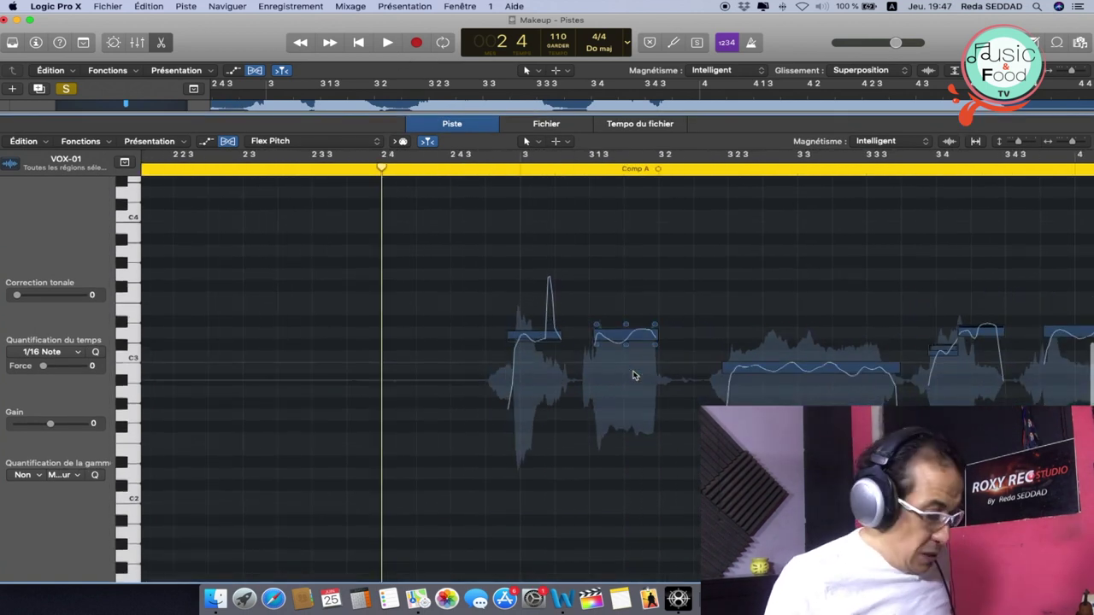
# Play the first phrase in the Flex Pitch editor, then replay it from bar 2 beat 4.
pyautogui.press('super+Left')
pyautogui.press('super+Left')
pyautogui.press('super+Left')
pyautogui.press('super+Left')
pyautogui.rightClick(381, 171)
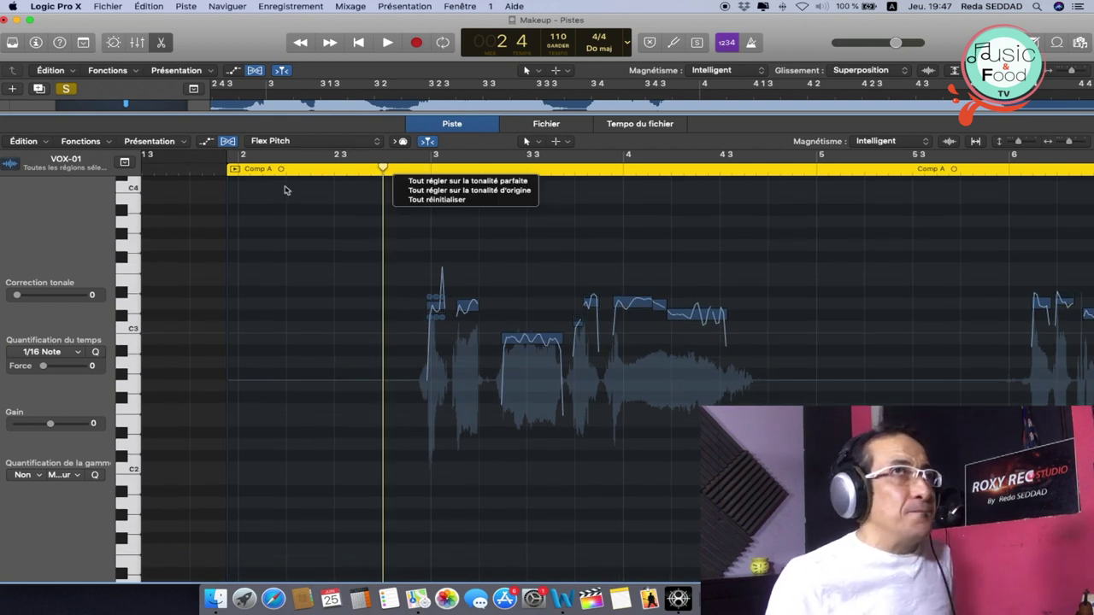
pyautogui.click(235, 169)
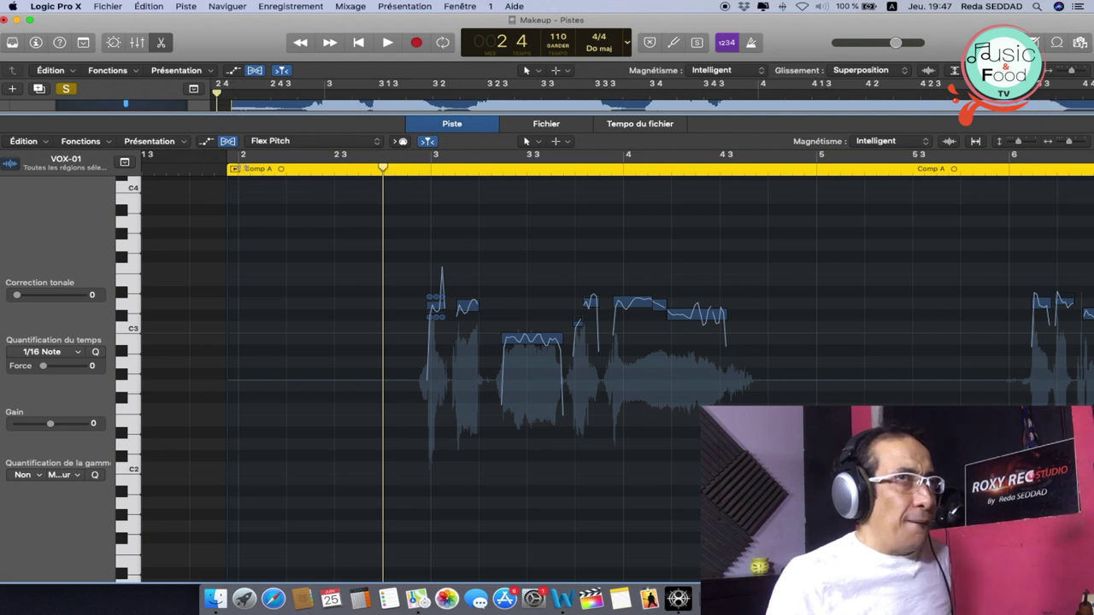
pyautogui.click(236, 170)
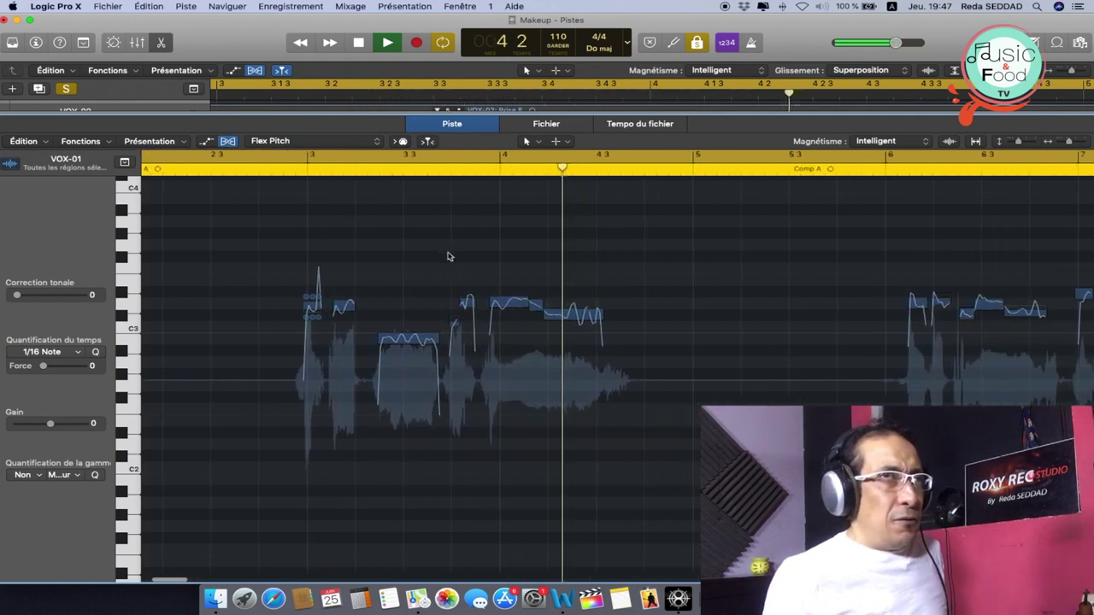
pyautogui.press('space')
pyautogui.click(277, 170)
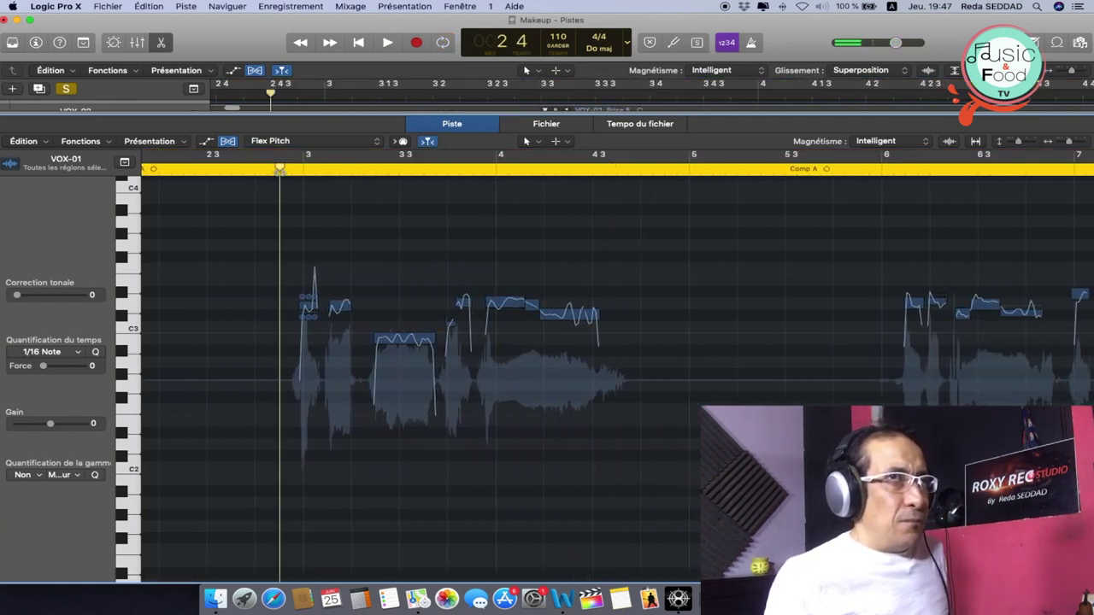
pyautogui.press('space')
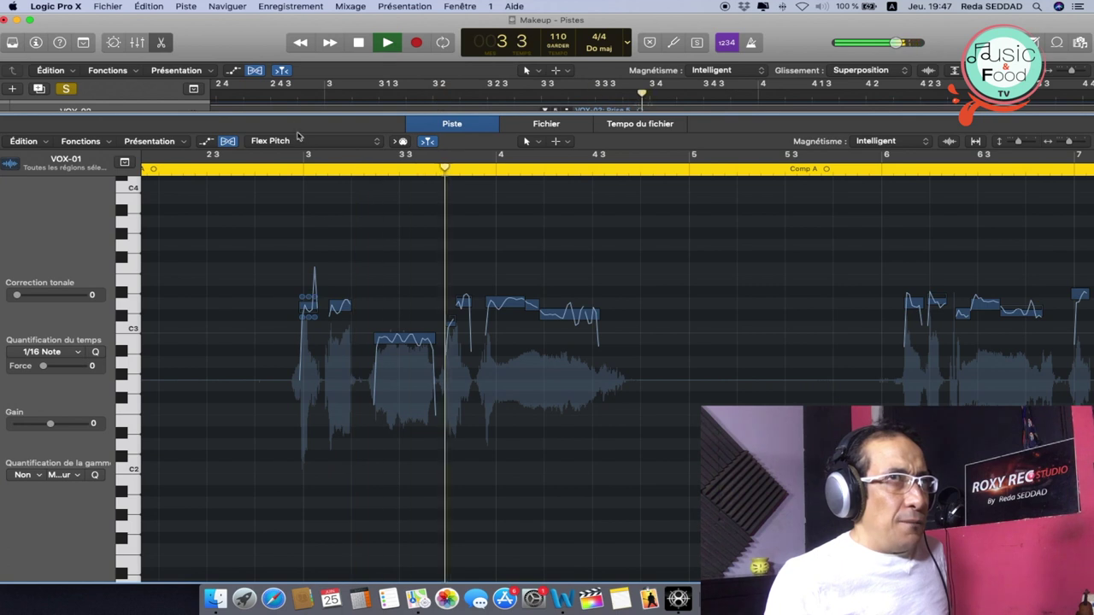
pyautogui.press('space')
# Mute the Chant-01 track and restore the enlarged Flex Pitch editor.
pyautogui.scroll(3, 259, 98)
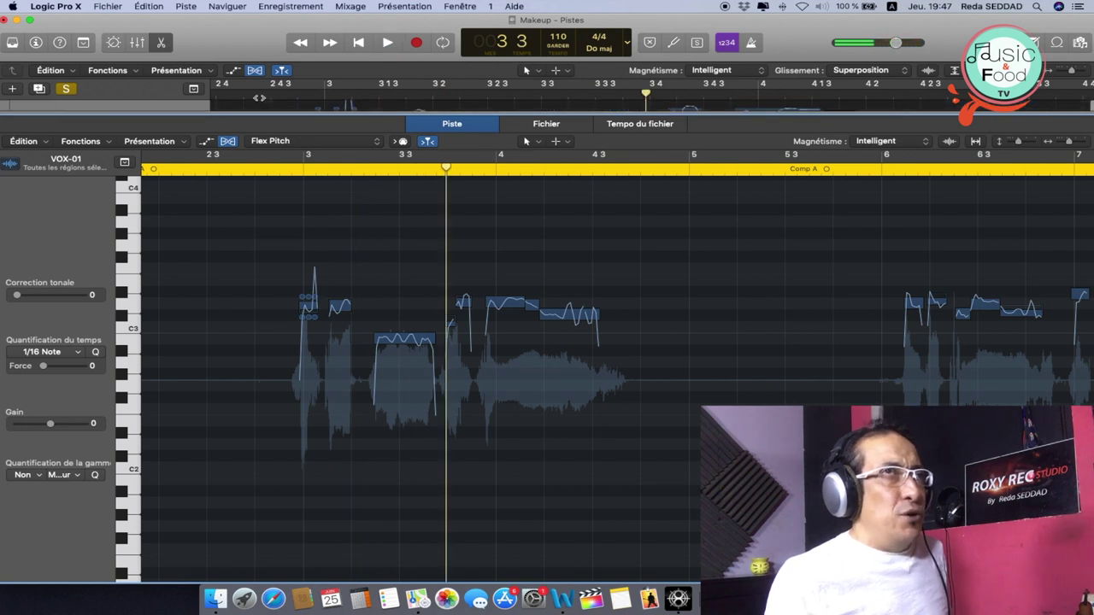
pyautogui.moveTo(254, 113); pyautogui.dragTo(258, 211)
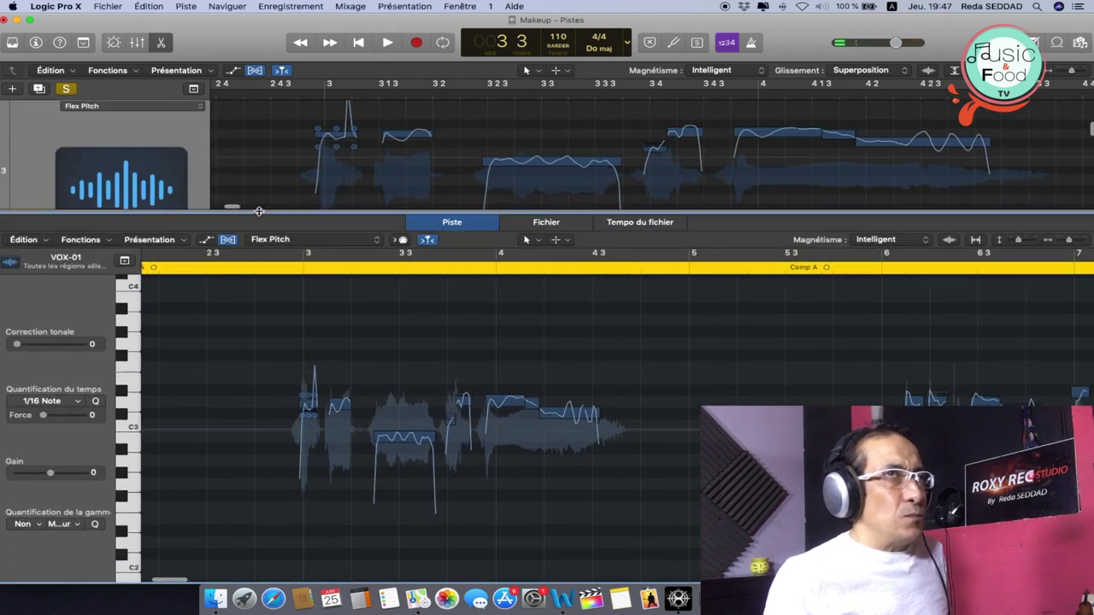
pyautogui.scroll(3, 252, 149)
pyautogui.scroll(-2, 252, 149)
pyautogui.scroll(-5, 162, 154)
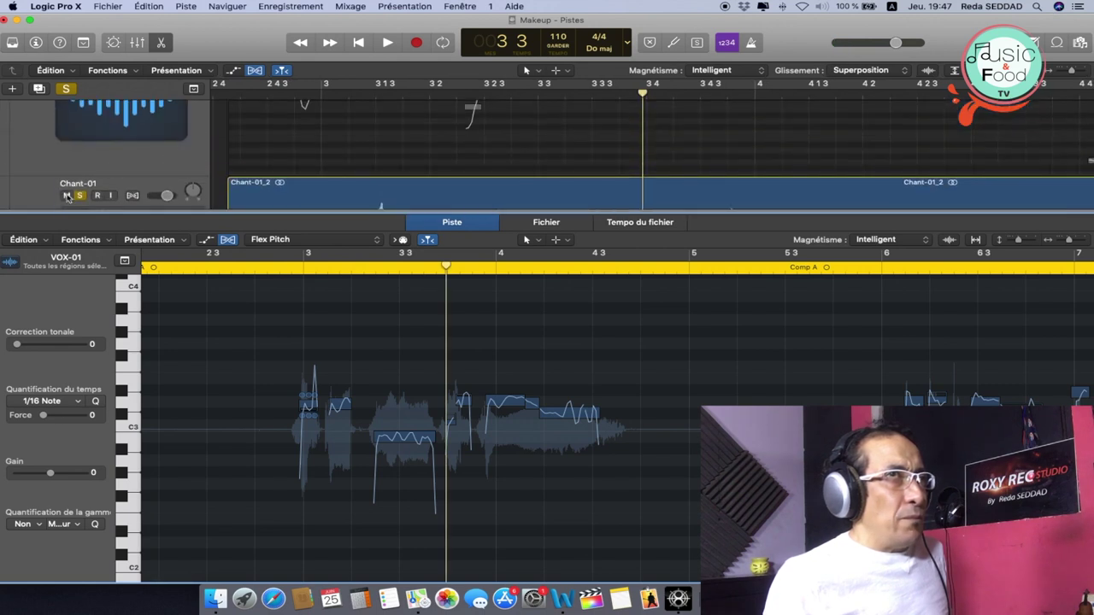
pyautogui.click(67, 196)
pyautogui.moveTo(151, 212); pyautogui.dragTo(151, 114)
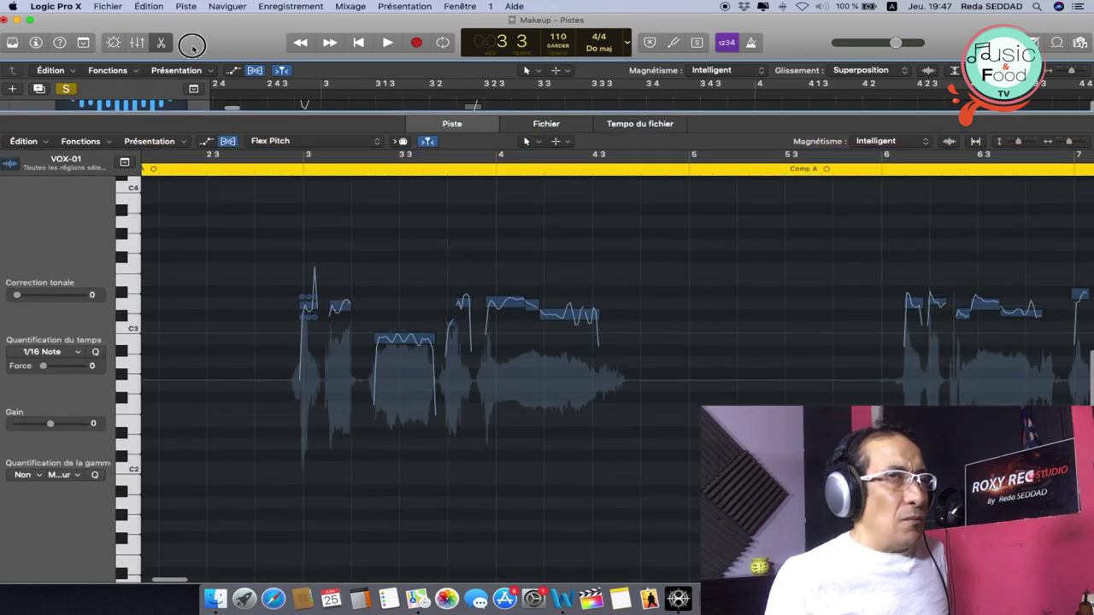
# Play the opening notes of VOX-01 from late in bar 2 and listen to their pitch twice.
pyautogui.press('space')
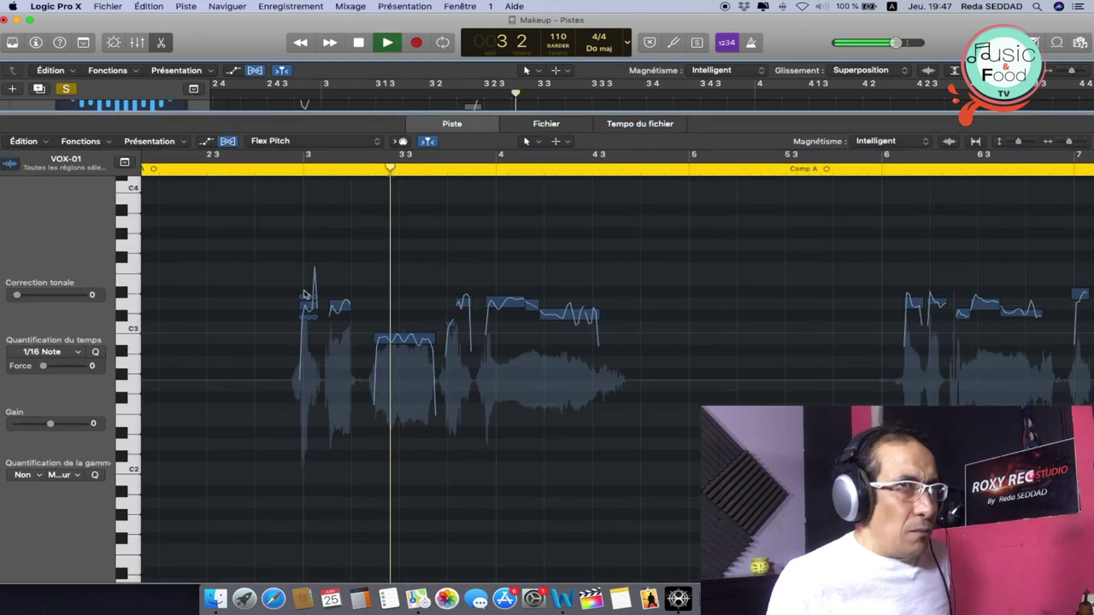
pyautogui.press('space')
pyautogui.click(268, 161)
pyautogui.press('space')
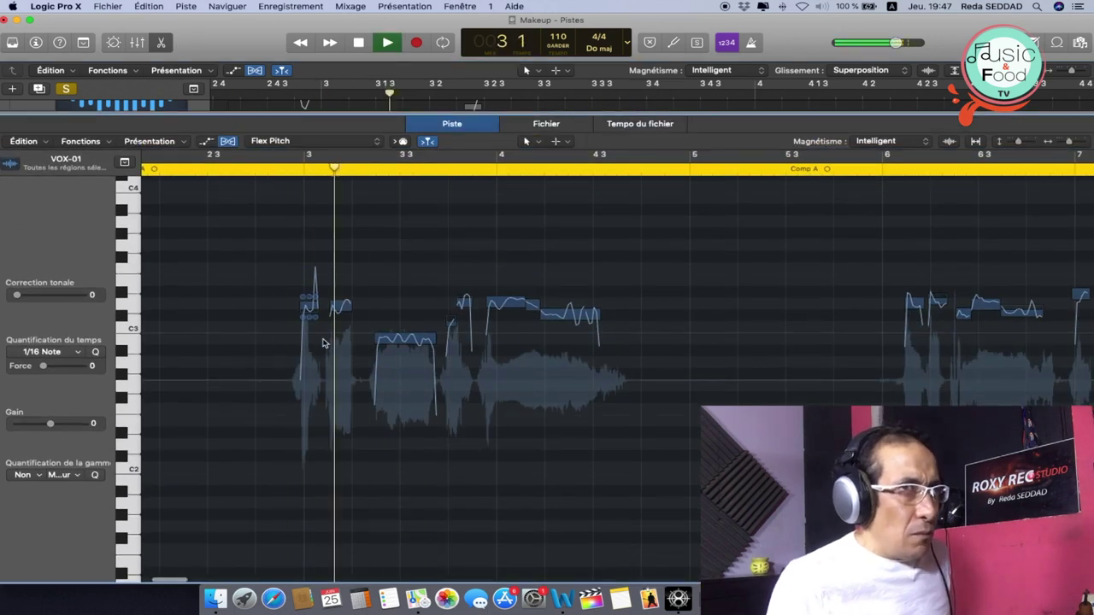
pyautogui.press('space')
# Try the first note of the phrase one semitone higher, listen, and move it back to its previous pitch.
pyautogui.moveTo(307, 306); pyautogui.dragTo(309, 295)
pyautogui.press('space')
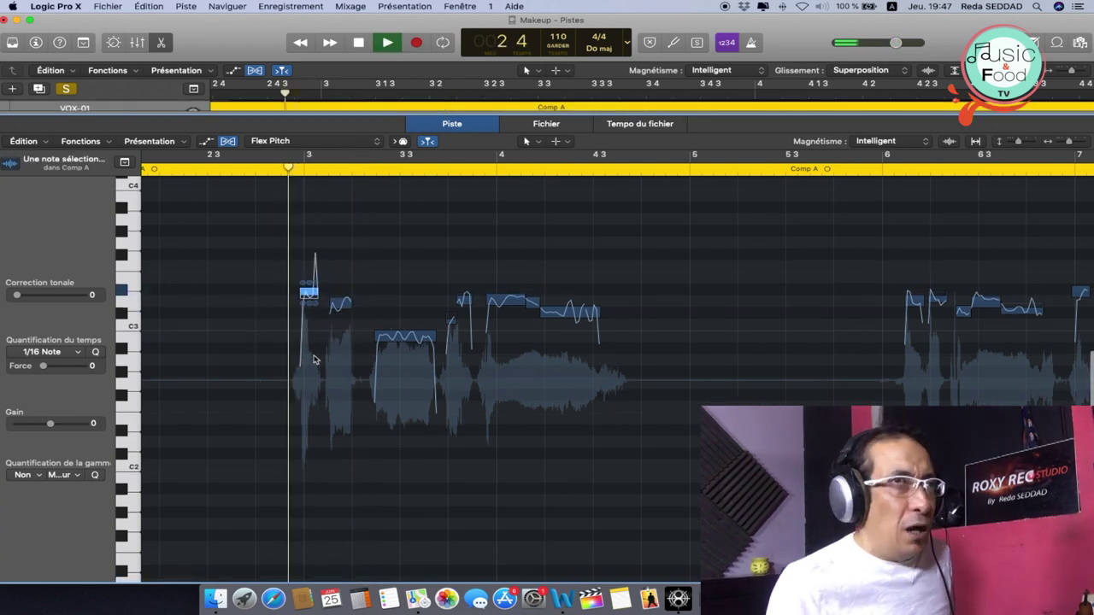
pyautogui.press('space')
pyautogui.scroll(5, 310, 298)
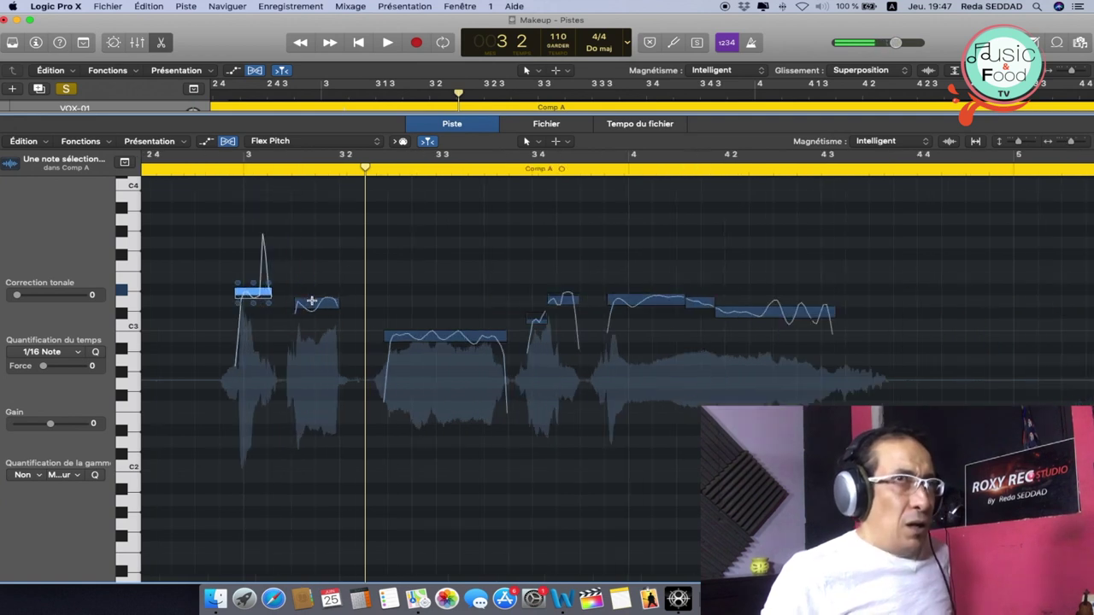
pyautogui.hscroll(-5, 314, 306)
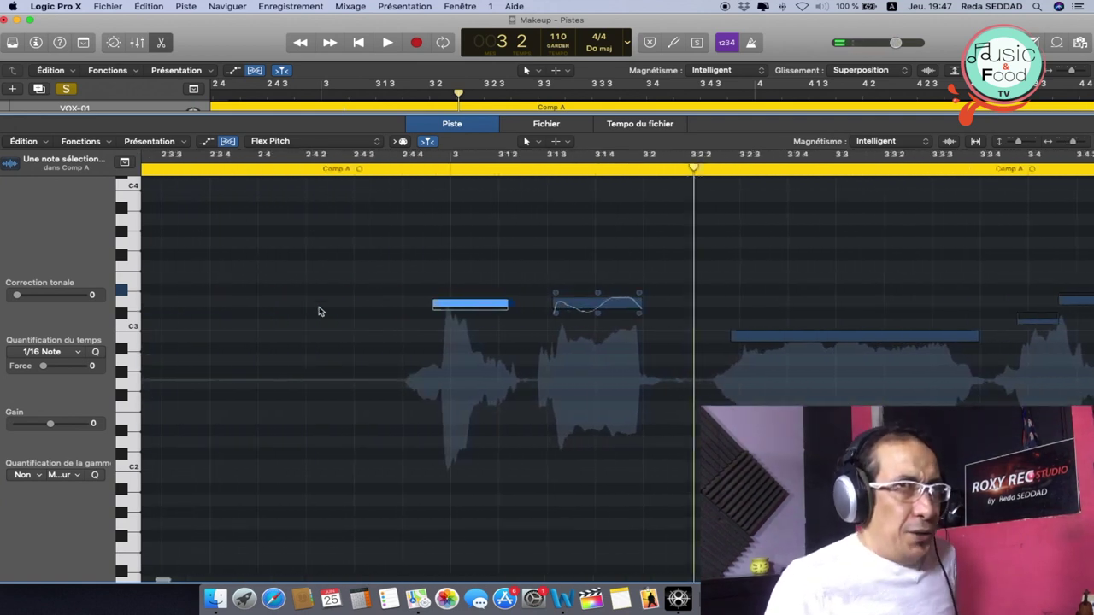
# Play the first two notes around the start of bar 3 close up and check the first note's Fine Pitch.
pyautogui.click(435, 171)
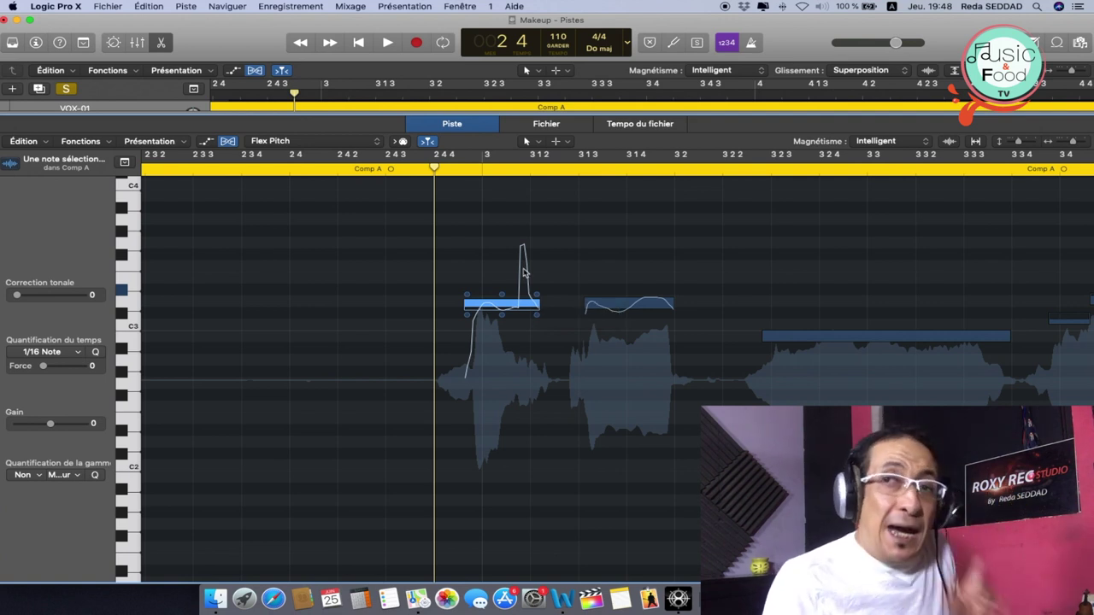
pyautogui.press('super+Right')
pyautogui.press('super+Right')
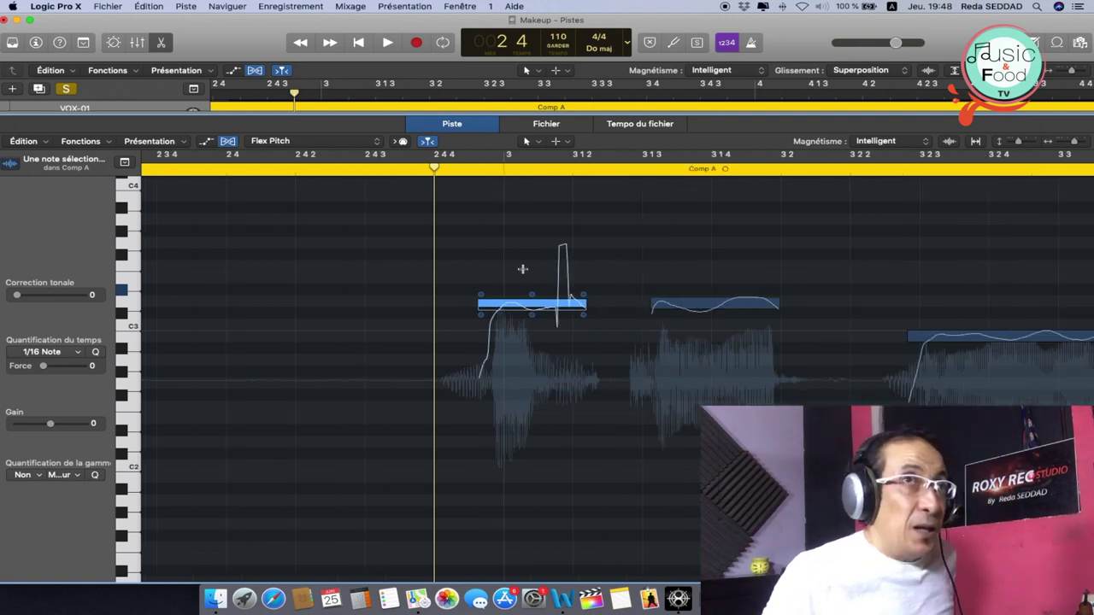
pyautogui.hscroll(2, 524, 272)
pyautogui.hscroll(2, 524, 272)
pyautogui.click(258, 171)
pyautogui.press('space')
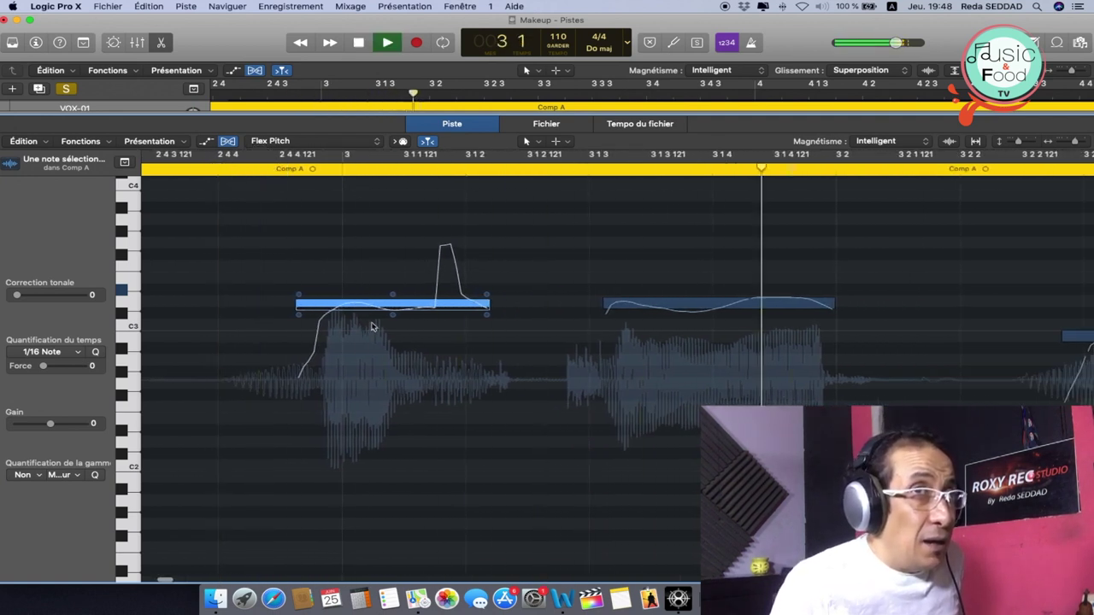
pyautogui.press('space')
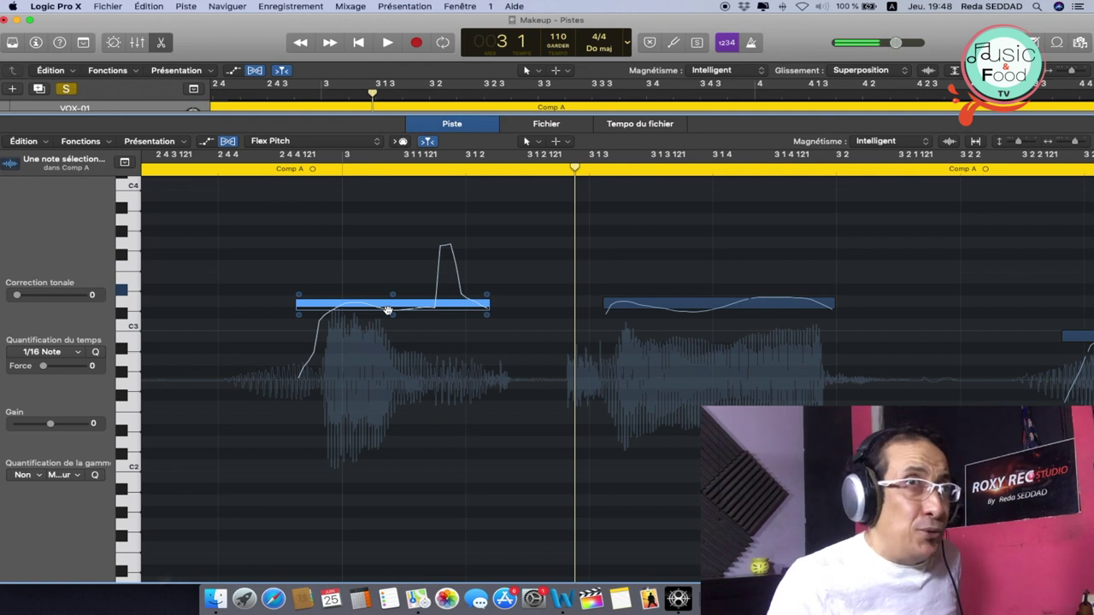
pyautogui.moveTo(394, 299)
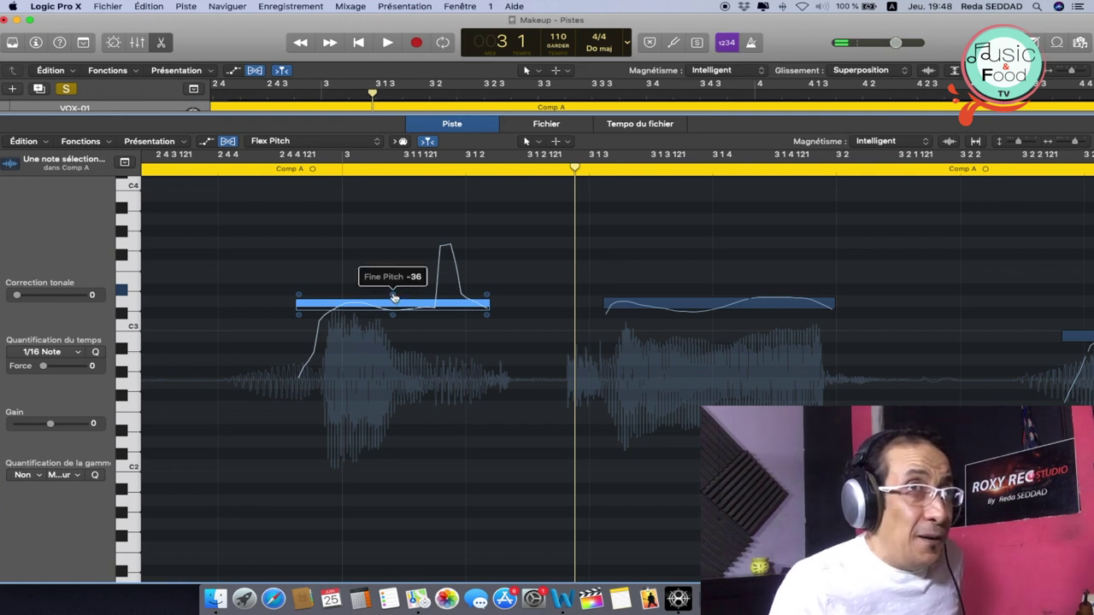
# Raise the Fine Pitch and the opening Pitch Drift of the first note around bar 3 and listen to the result.
pyautogui.moveTo(394, 296); pyautogui.dragTo(396, 227)
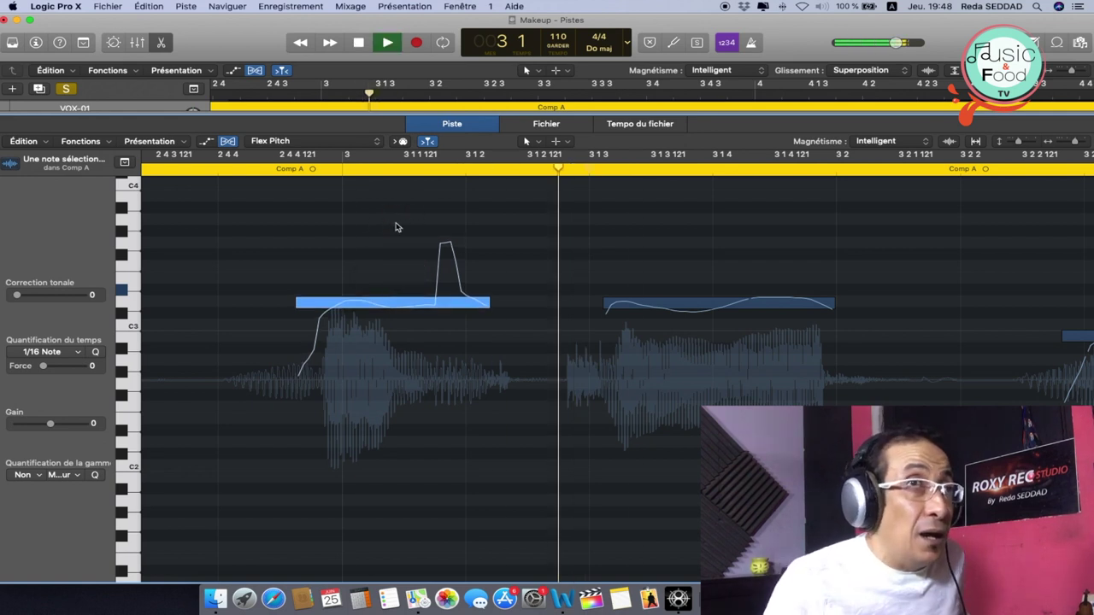
pyautogui.press('space')
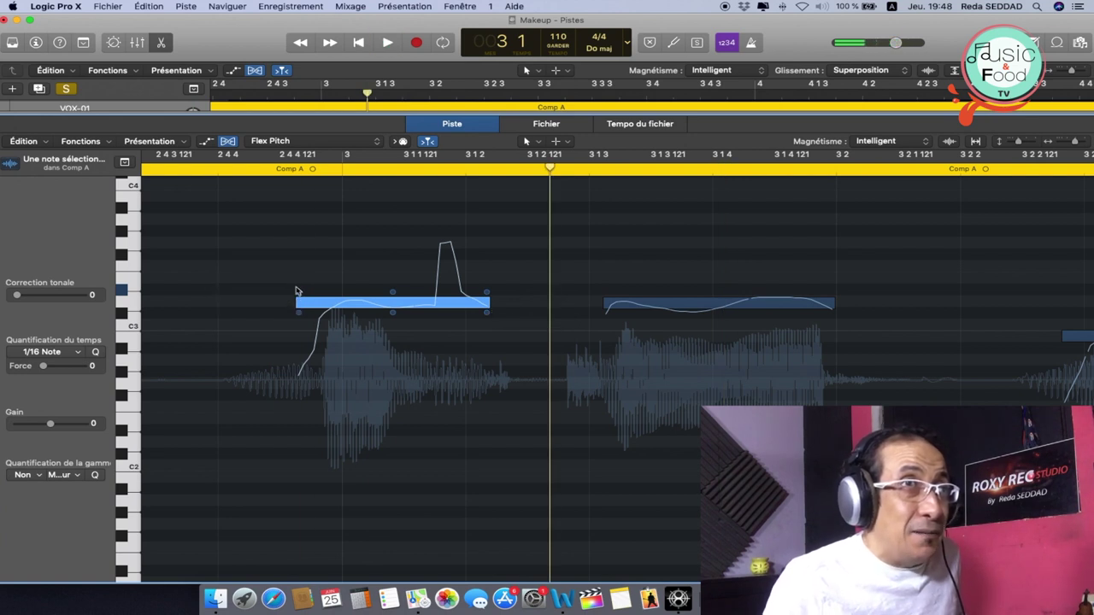
pyautogui.moveTo(298, 292); pyautogui.dragTo(296, 241)
pyautogui.press('space')
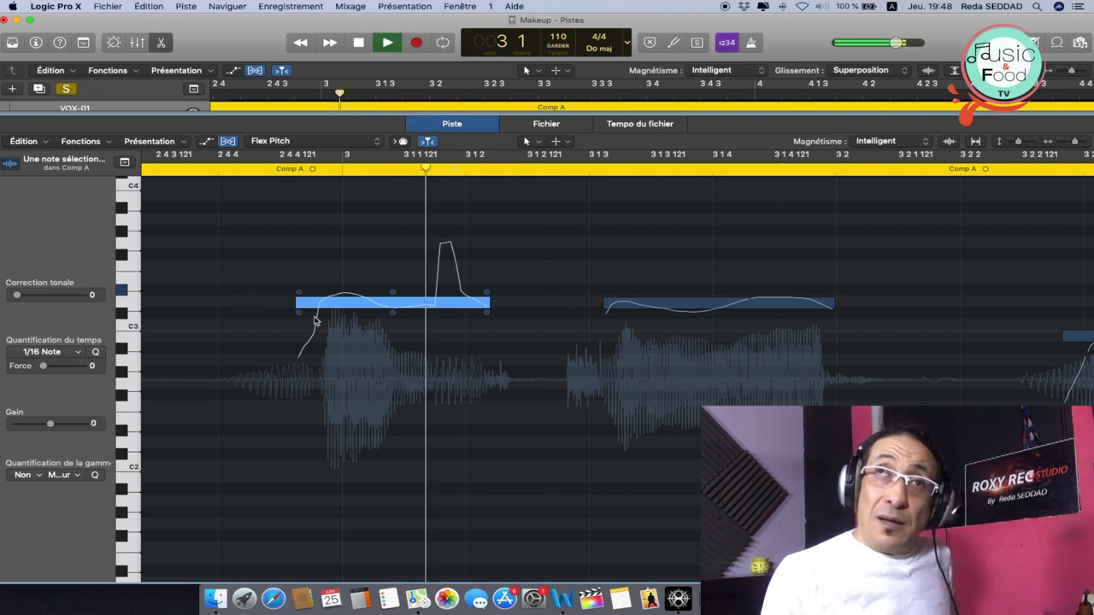
pyautogui.press('space')
pyautogui.press('space')
pyautogui.press('space')
pyautogui.press('space')
pyautogui.press('space')
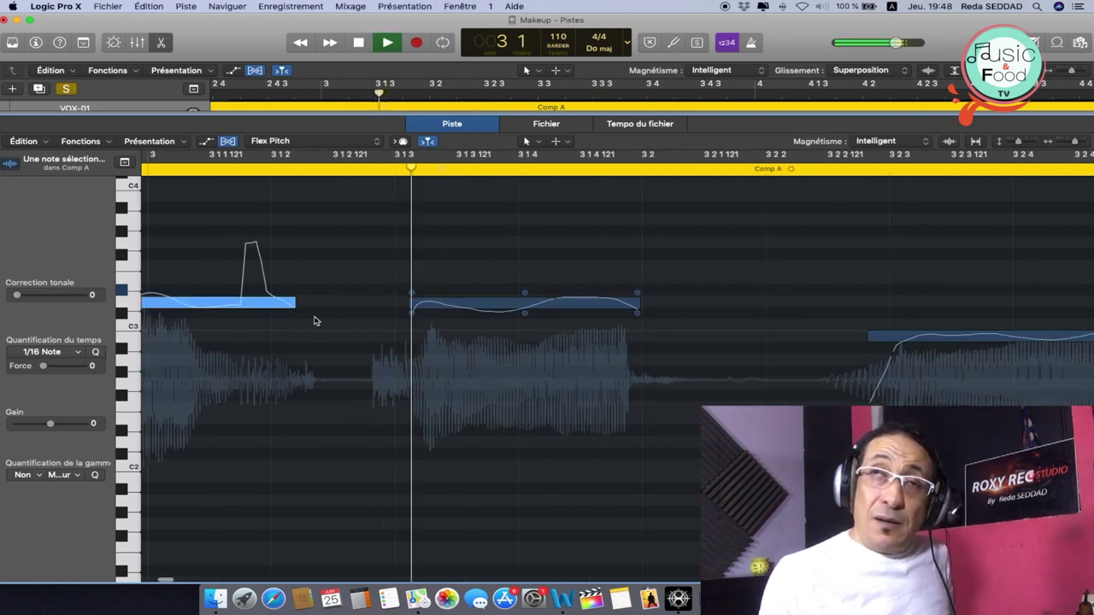
pyautogui.hscroll(-5, 208, 313)
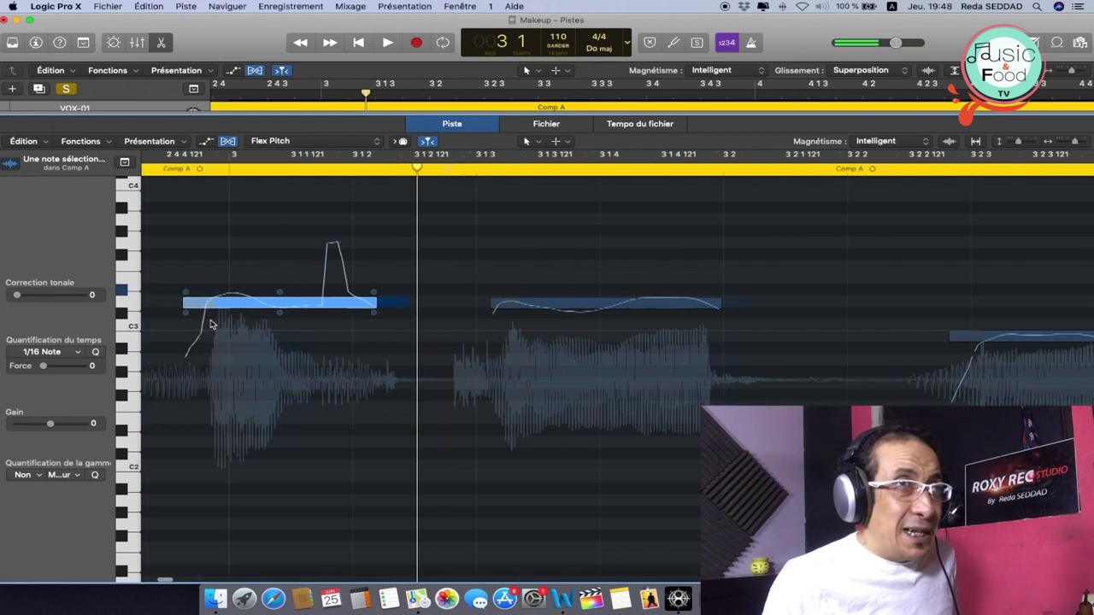
# Try a stronger opening Pitch Drift on the first note around bar 3, listen, and lower it again.
pyautogui.moveTo(306, 293); pyautogui.dragTo(296, 253)
pyautogui.press('space')
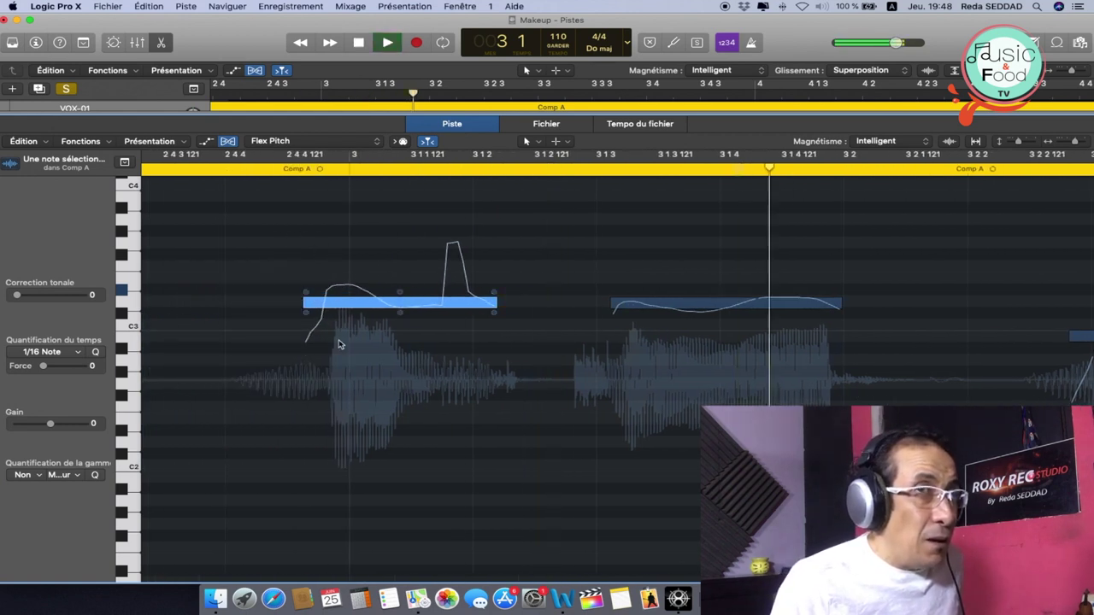
pyautogui.press('space')
pyautogui.press('space')
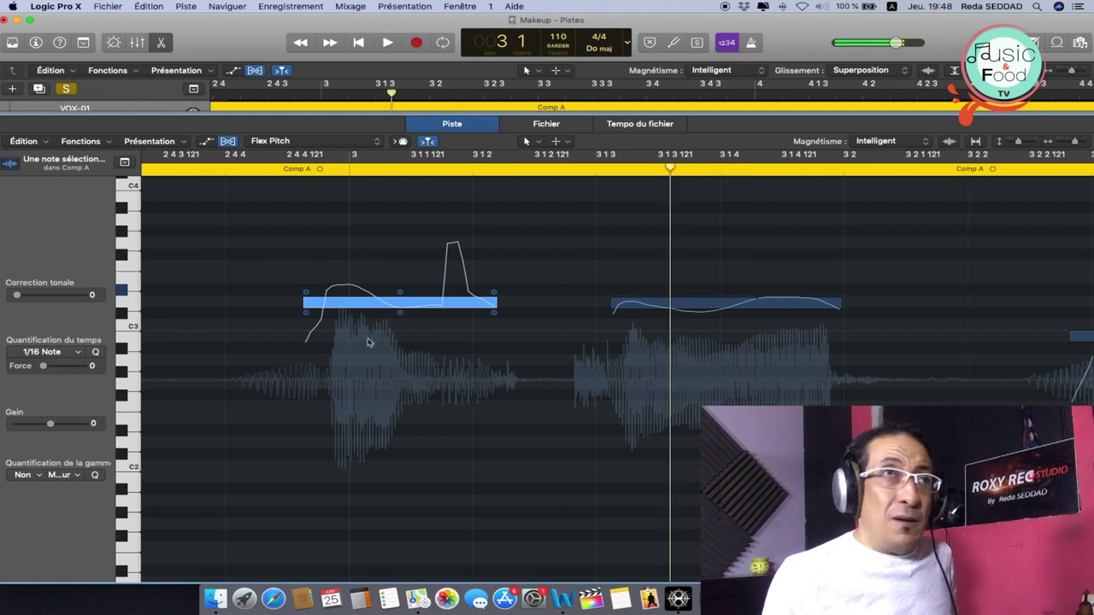
pyautogui.moveTo(303, 294); pyautogui.dragTo(325, 320)
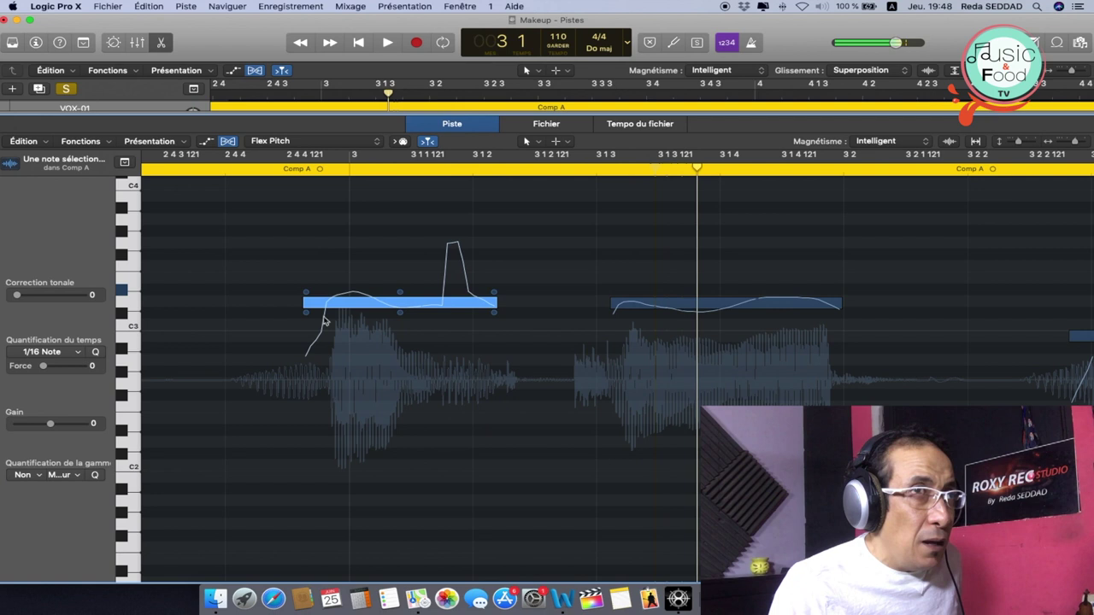
# Raise the first note's closing Pitch Drift, slightly lower its opening Pitch Drift, and listen to both changes.
pyautogui.moveTo(492, 295); pyautogui.dragTo(493, 257)
pyautogui.press('space')
pyautogui.press('space')
pyautogui.moveTo(309, 293); pyautogui.dragTo(310, 312)
pyautogui.press('space')
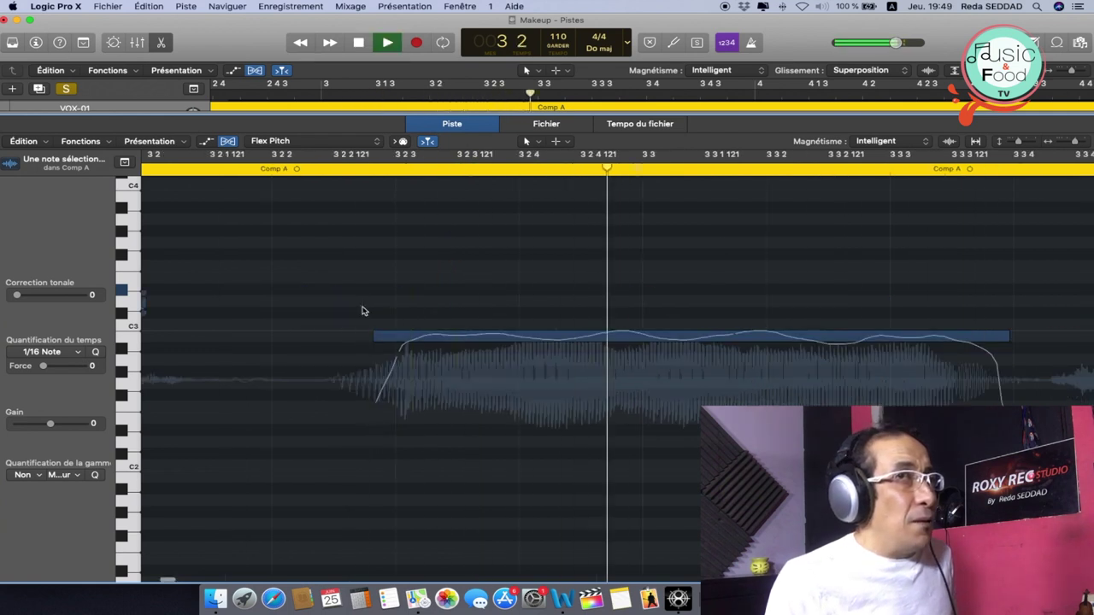
pyautogui.press('space')
# Play the following notes from the second half of bar 3 into bar 4 and listen to their pitch.
pyautogui.hscroll(-10, 363, 310)
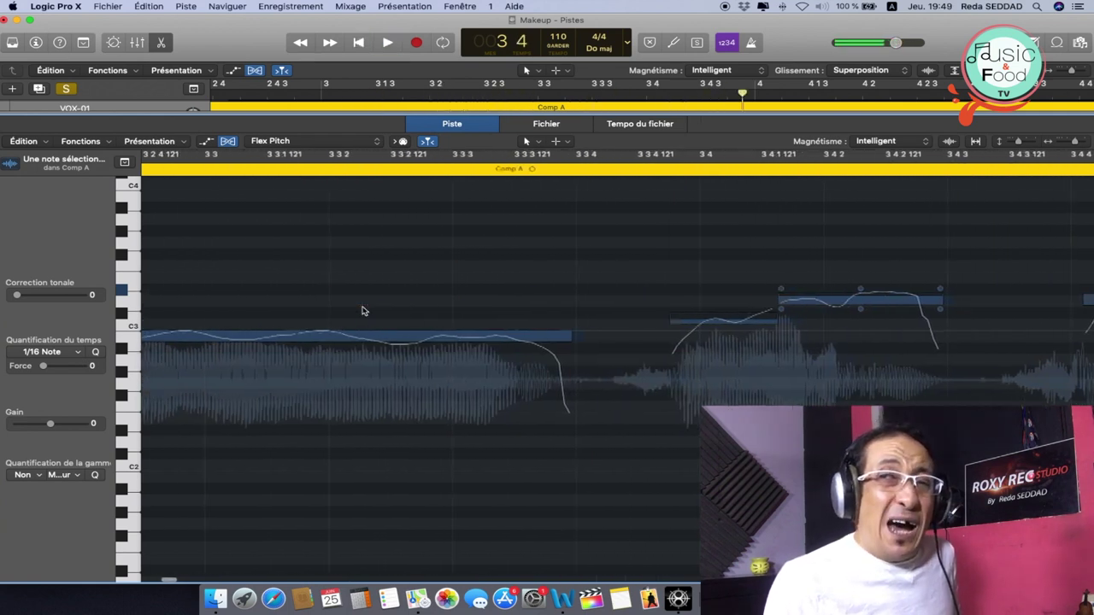
pyautogui.hscroll(-1, 406, 279)
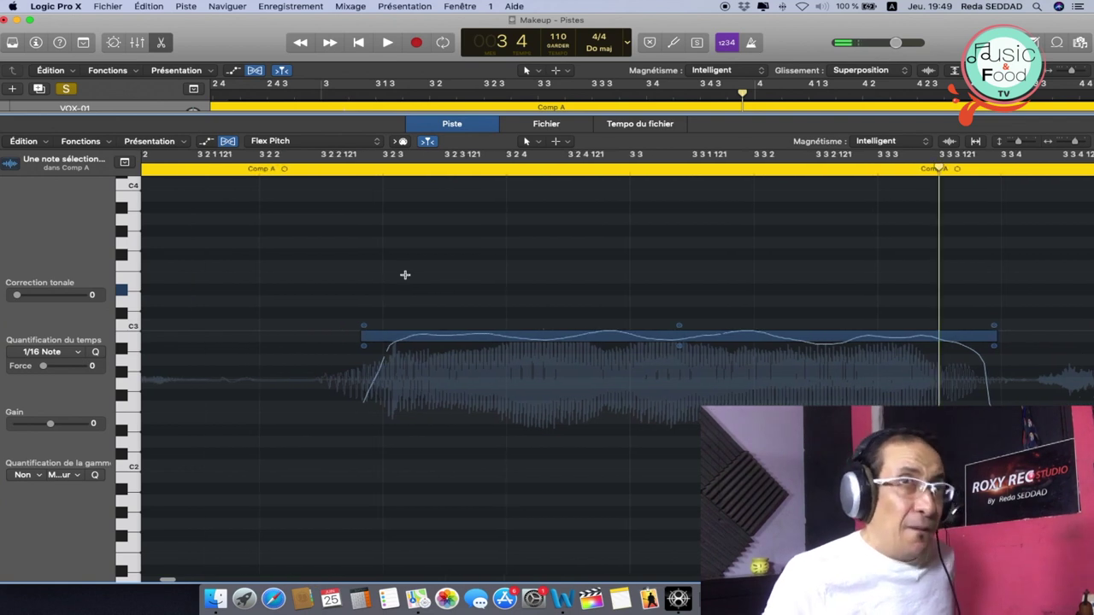
pyautogui.press('super+Left')
pyautogui.hscroll(-3, 406, 278)
pyautogui.click(504, 170)
pyautogui.press('space')
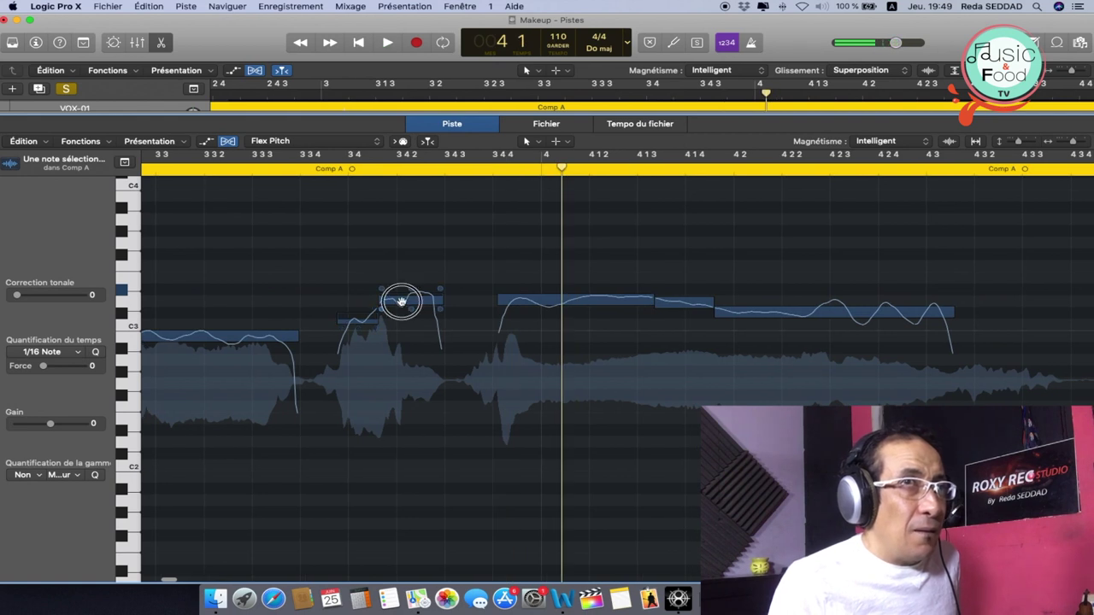
# Set the Fine Pitch of the note between 3 4 and 3 4 3 to 0 and replay the phrase.
pyautogui.click(401, 301)
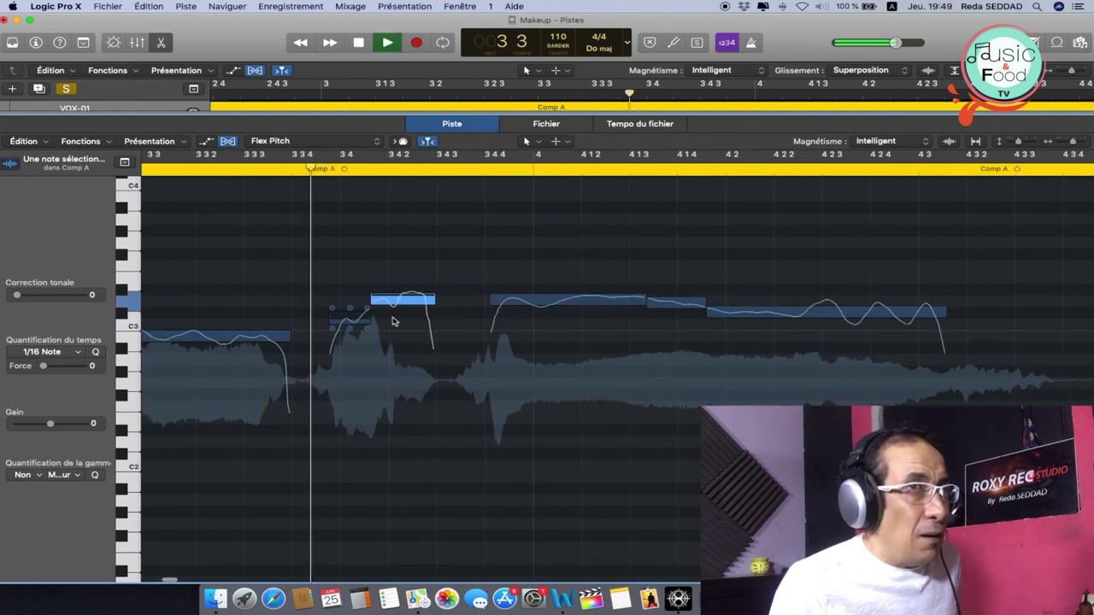
pyautogui.press('space')
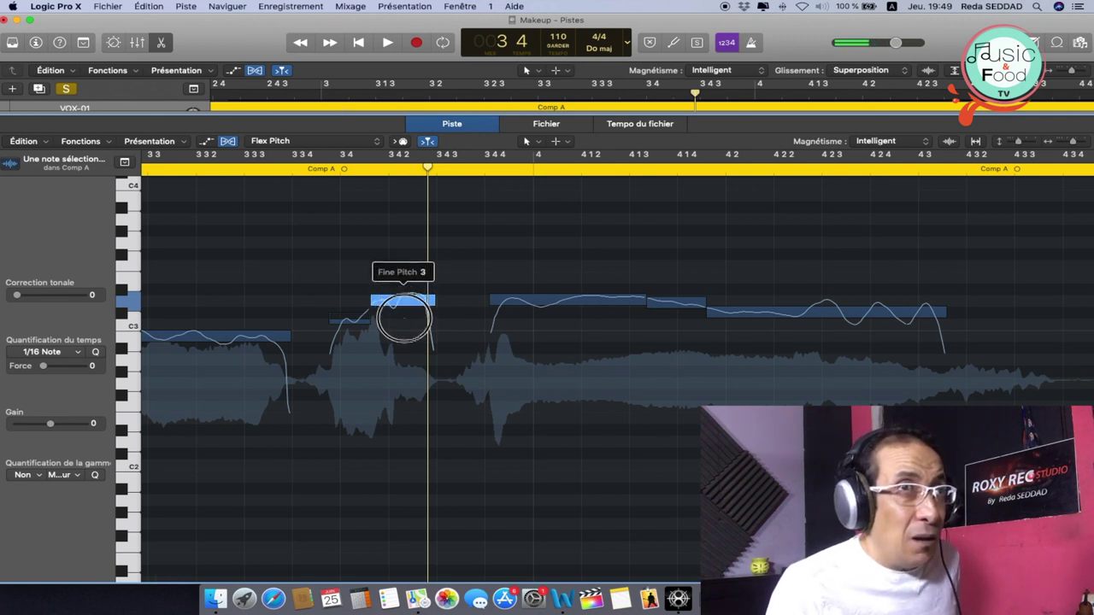
pyautogui.press('space')
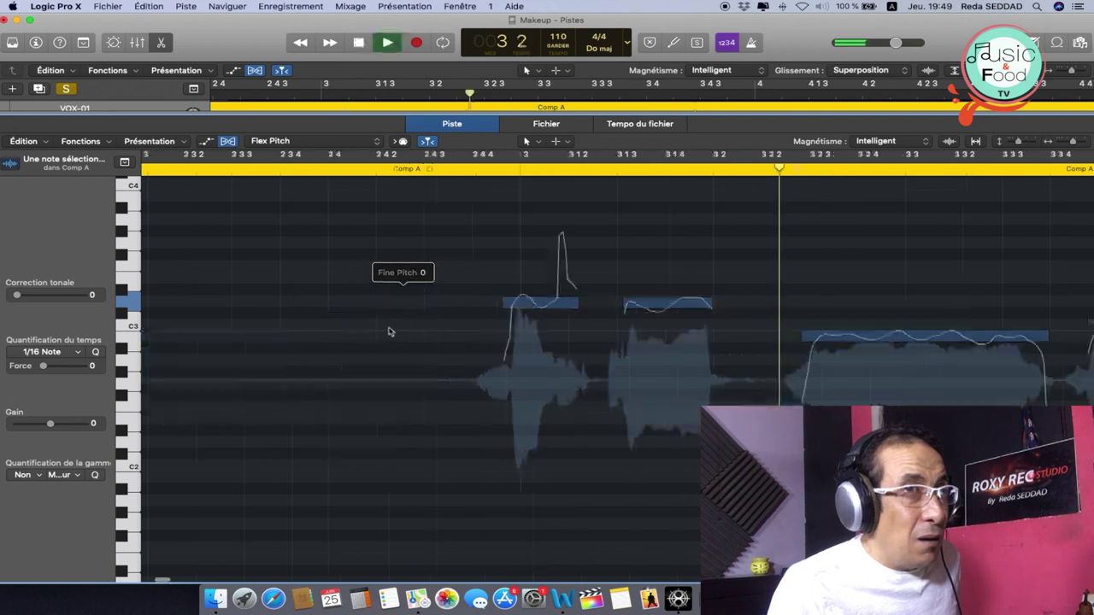
pyautogui.press('space')
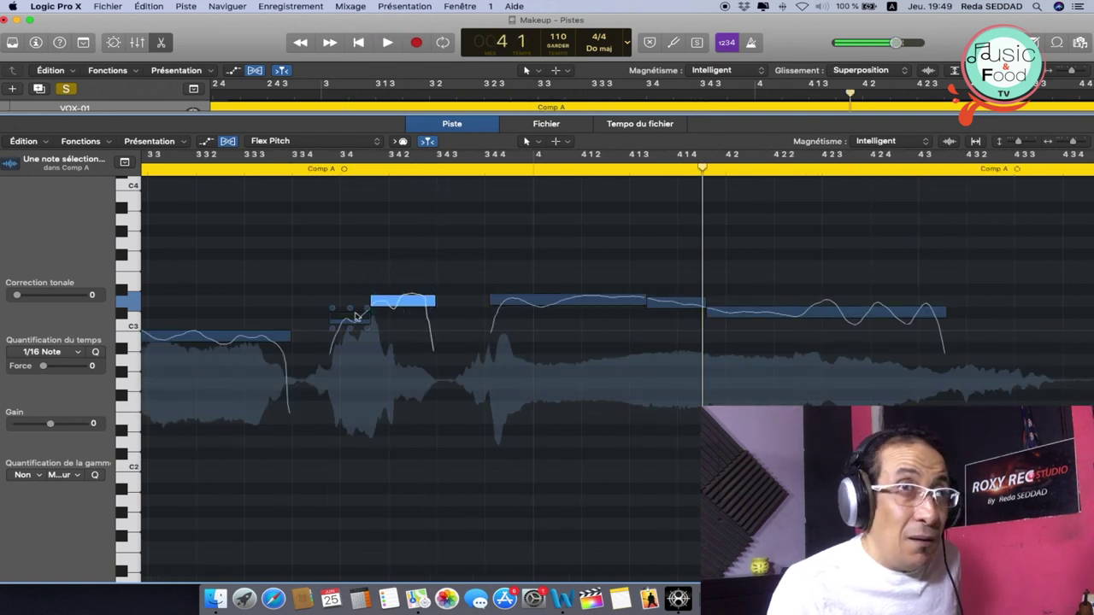
# Raise the short note at 3 3 4 182 to C#3 and listen to the phrase.
pyautogui.moveTo(347, 318); pyautogui.dragTo(353, 310)
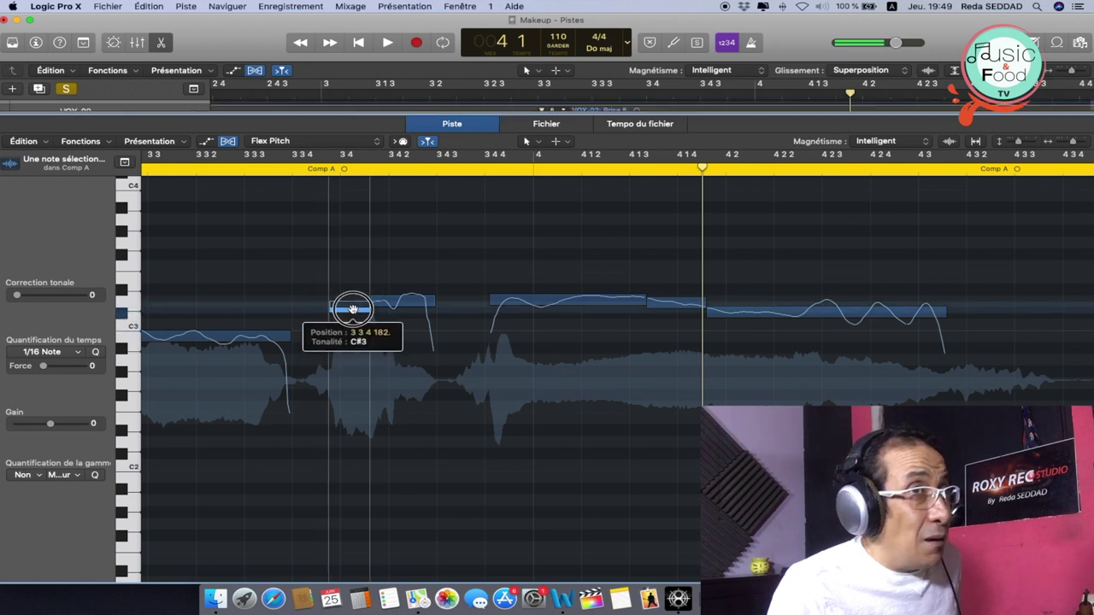
pyautogui.press('space')
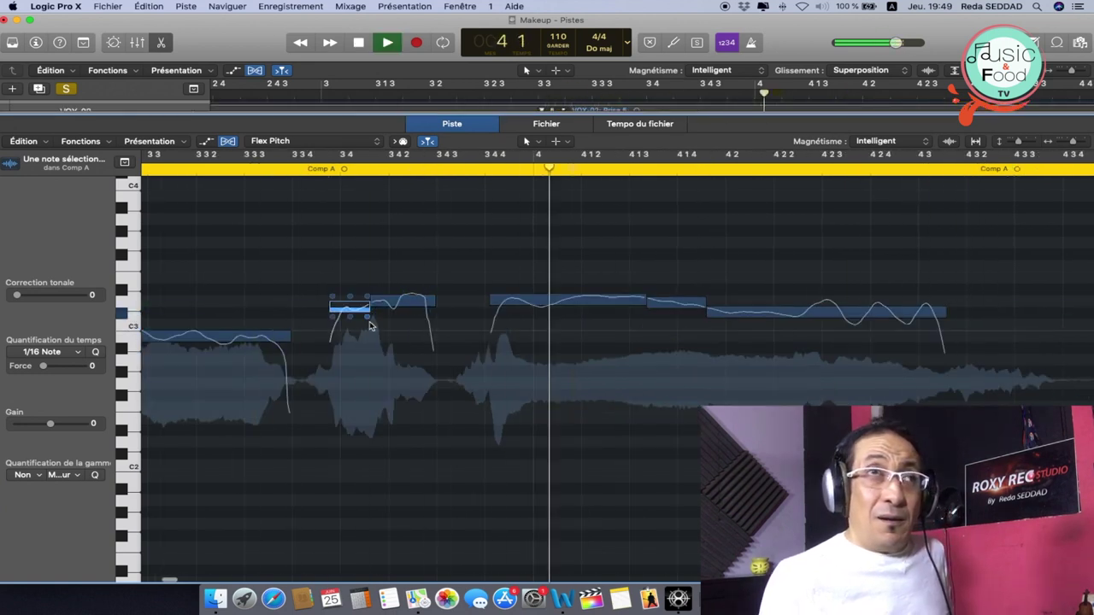
pyautogui.press('space')
pyautogui.press('space')
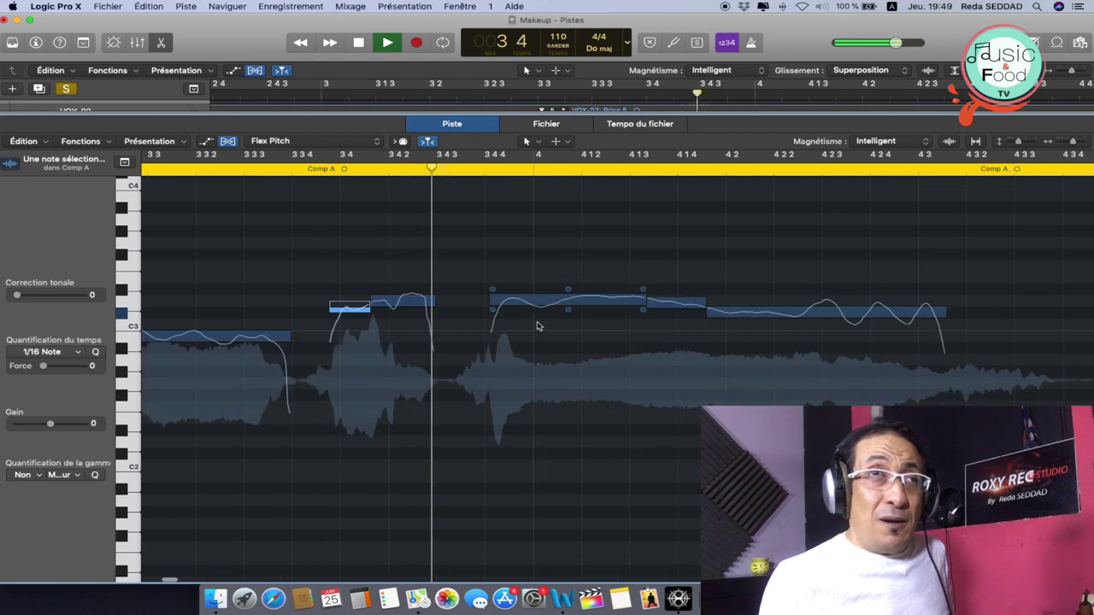
pyautogui.press('space')
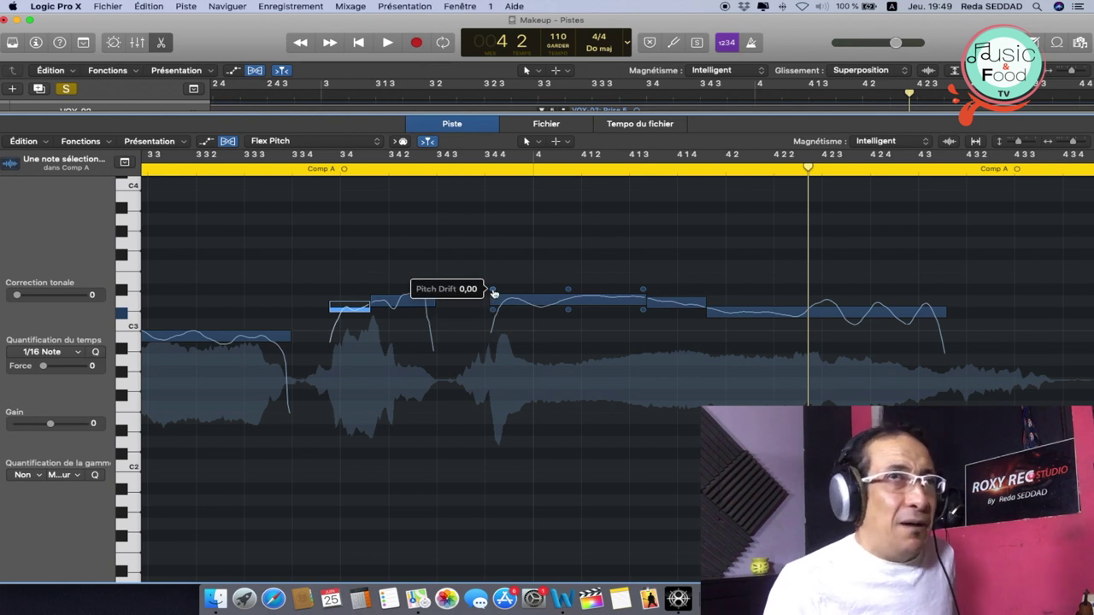
# Try an opening Pitch Drift of 1,48 on the long note leading into bar 4, listen, and reset it.
pyautogui.moveTo(493, 292); pyautogui.dragTo(494, 287)
pyautogui.press('space')
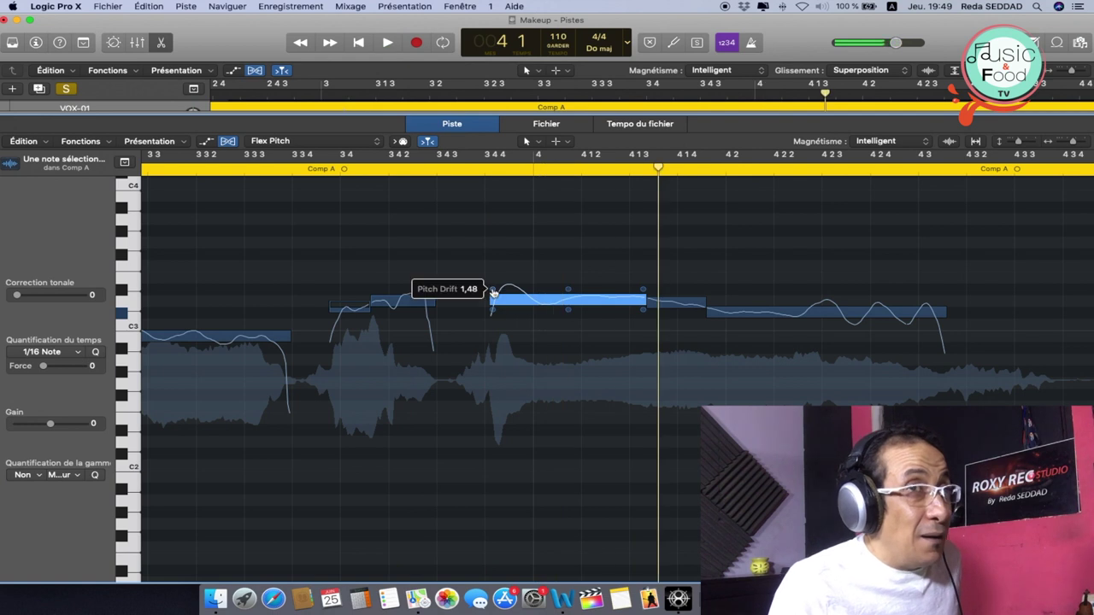
pyautogui.keyDown('alt'); pyautogui.click(494, 292); pyautogui.keyUp('alt')
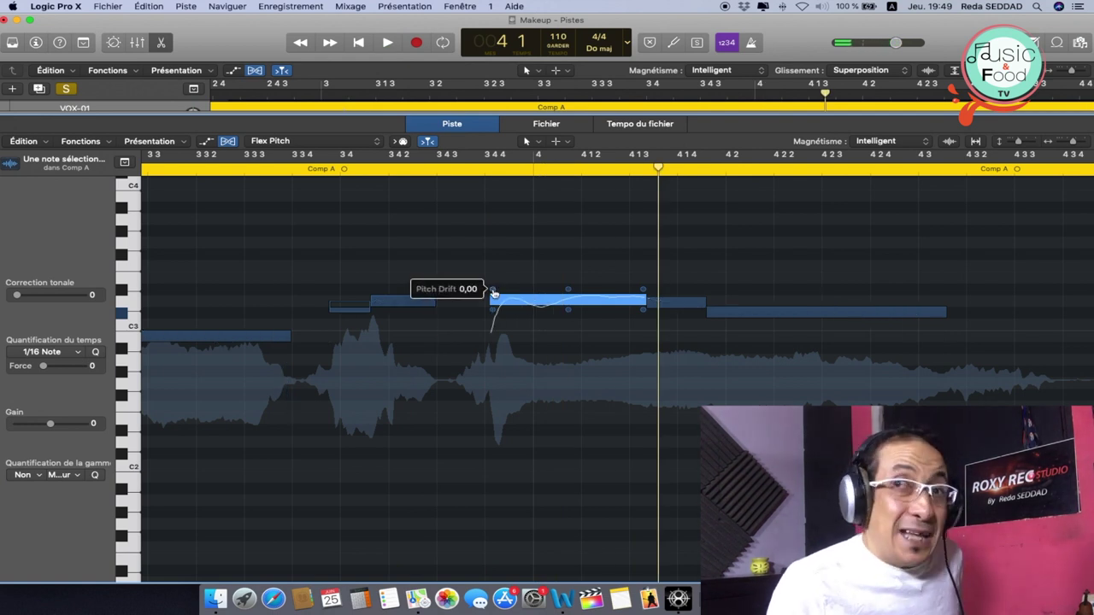
# Lower the opening Pitch Drift of the long note leading into bar 4 and listen to the phrase twice.
pyautogui.moveTo(493, 293); pyautogui.dragTo(494, 317)
pyautogui.press('space')
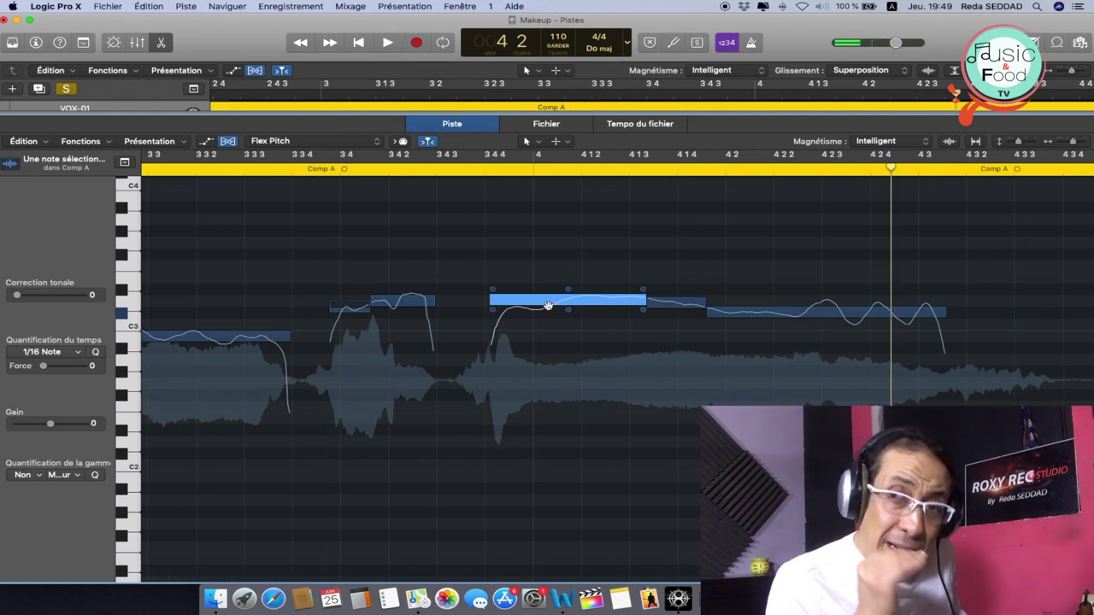
pyautogui.press('space')
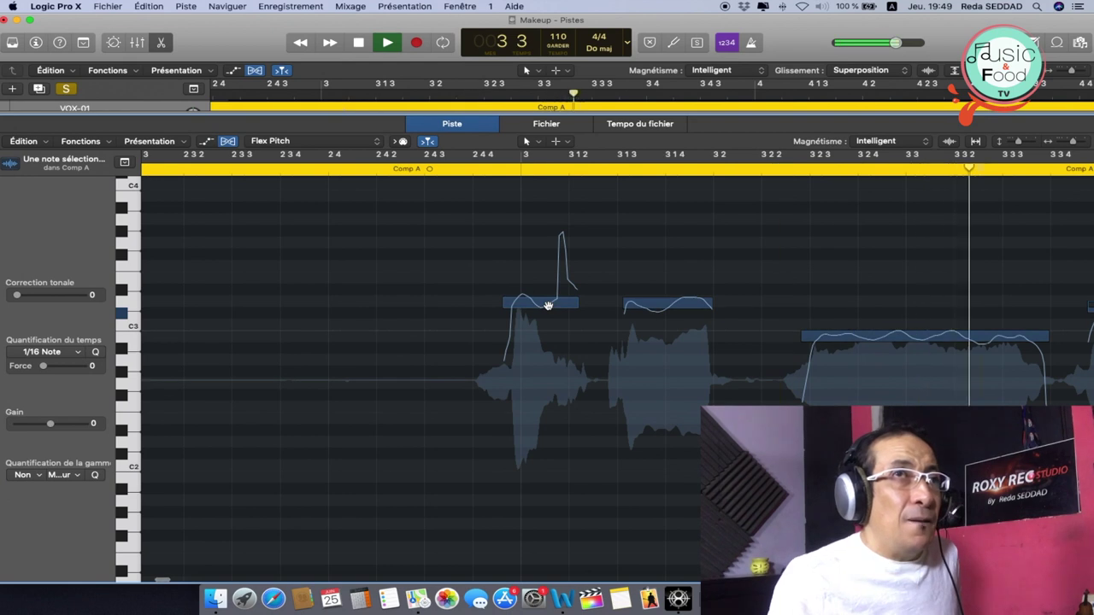
pyautogui.press('space')
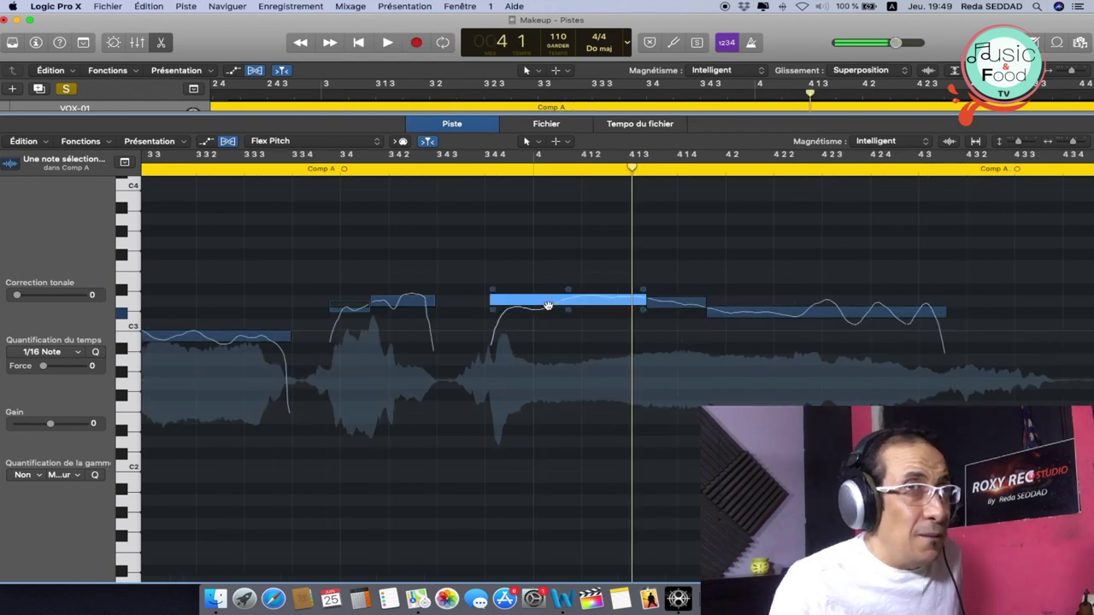
# Lower the note at 3 4 1 151 by one semitone to C#3 and listen to the phrase.
pyautogui.click(407, 302)
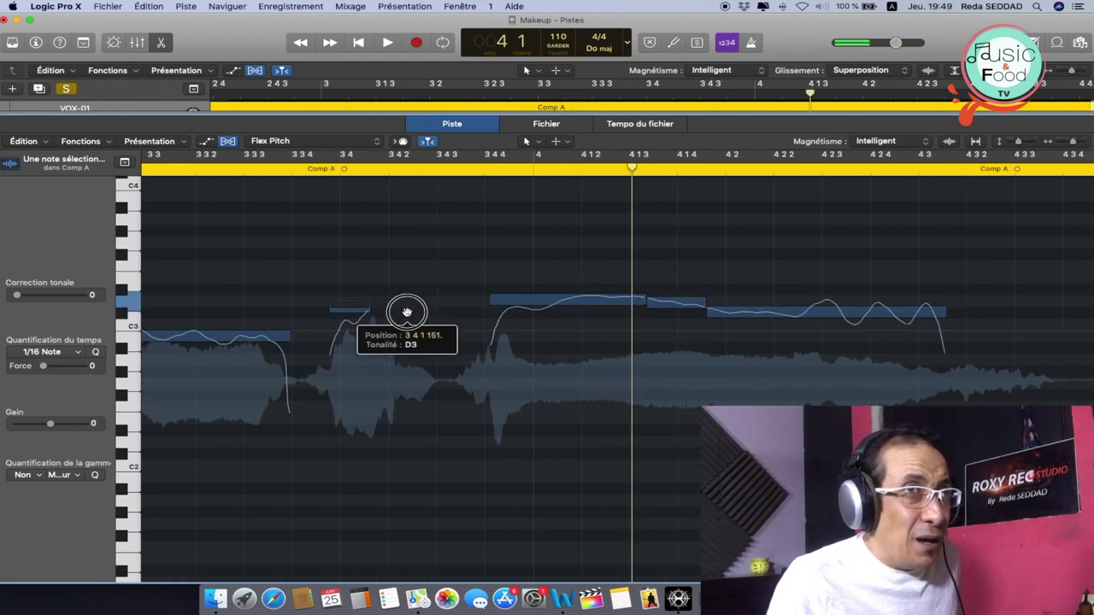
pyautogui.press('space')
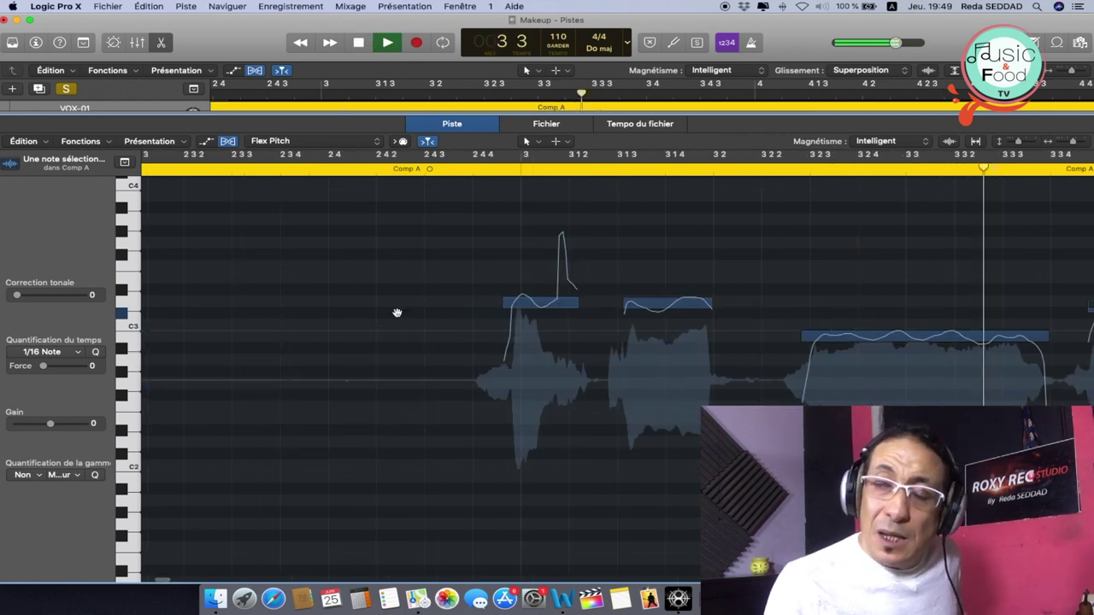
pyautogui.press('space')
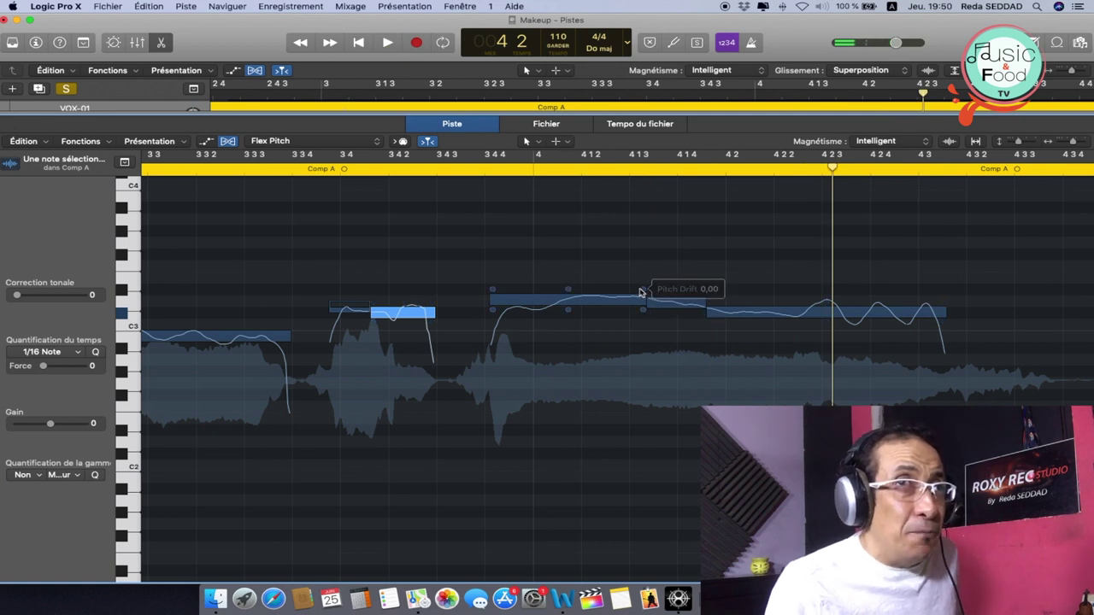
# Lower the closing Pitch Drift of the long note leading into bar 4 and replay it.
pyautogui.moveTo(647, 290); pyautogui.dragTo(646, 299)
pyautogui.press(',')
pyautogui.press('space')
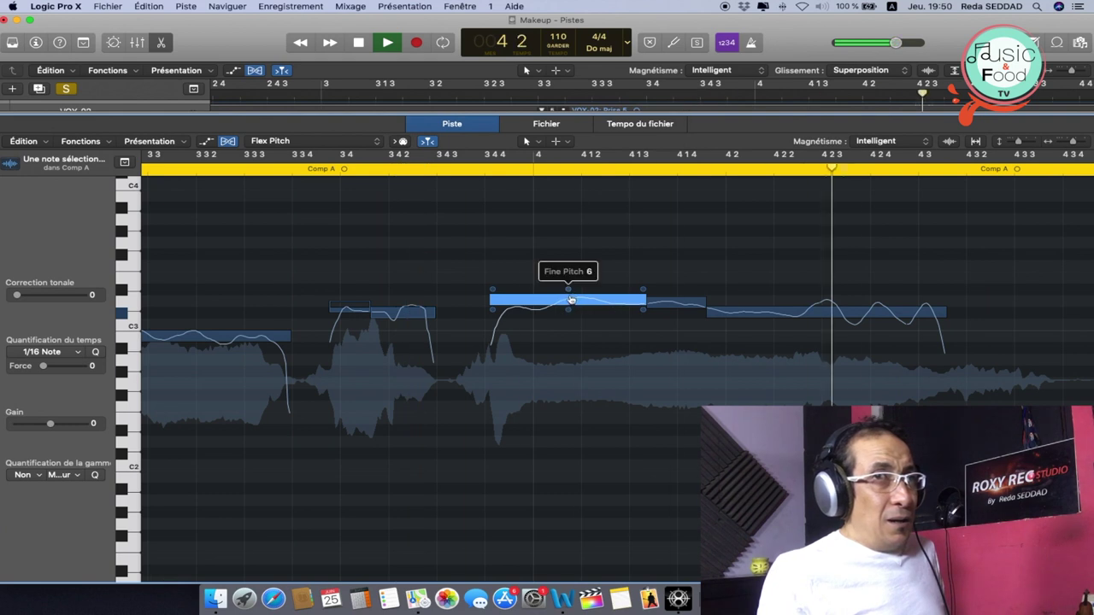
pyautogui.press('space')
# Select the short note after 4 1 3, check its Fine Pitch, and replay the end of the phrase through bar 4.
pyautogui.click(670, 306)
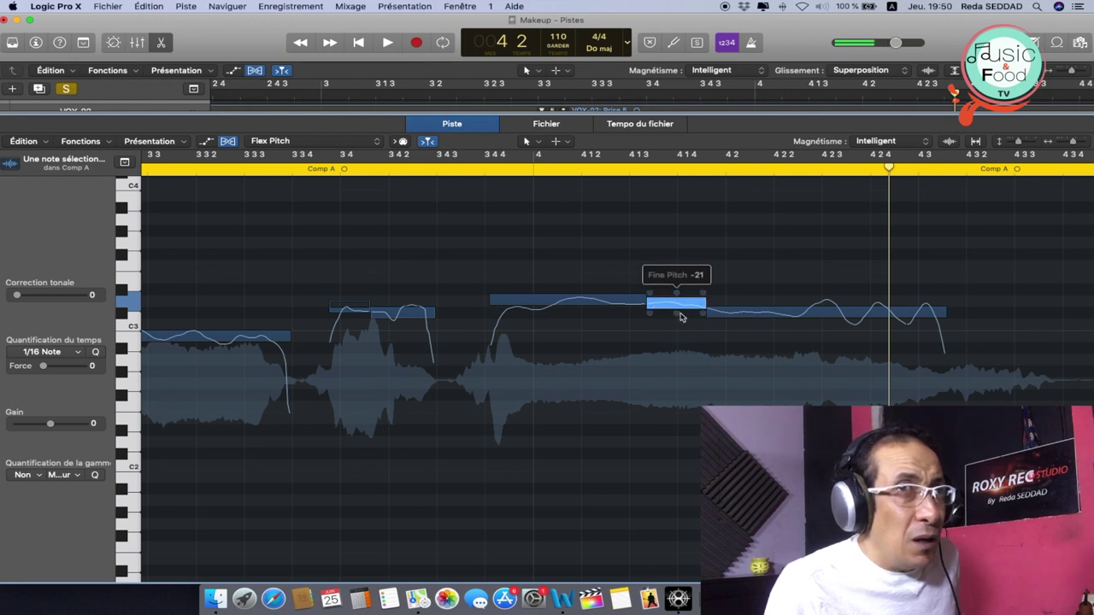
pyautogui.press(',')
pyautogui.press('space')
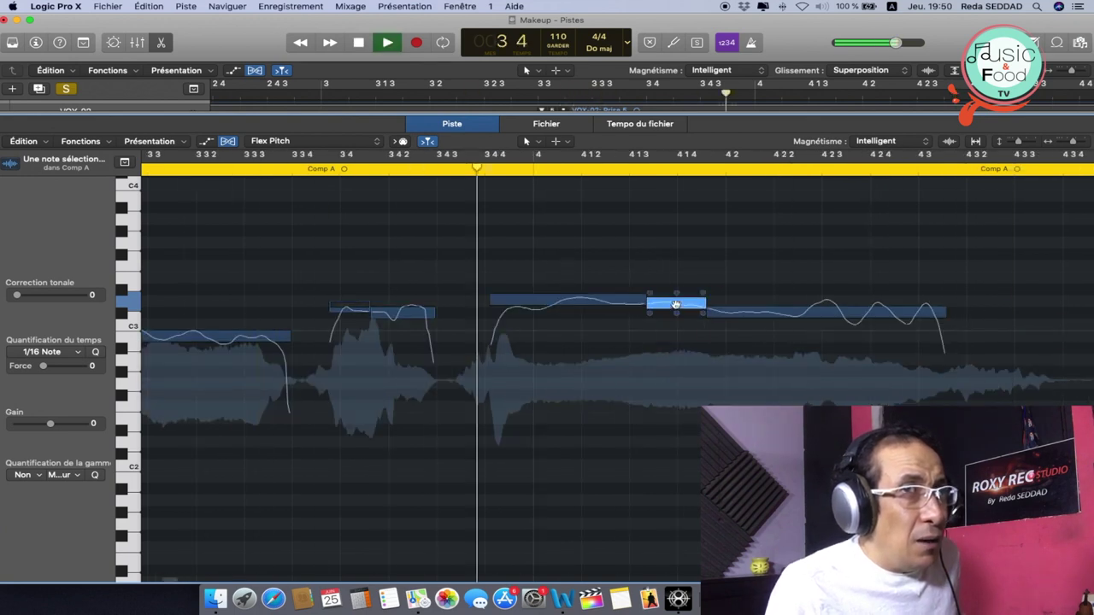
pyautogui.press('space')
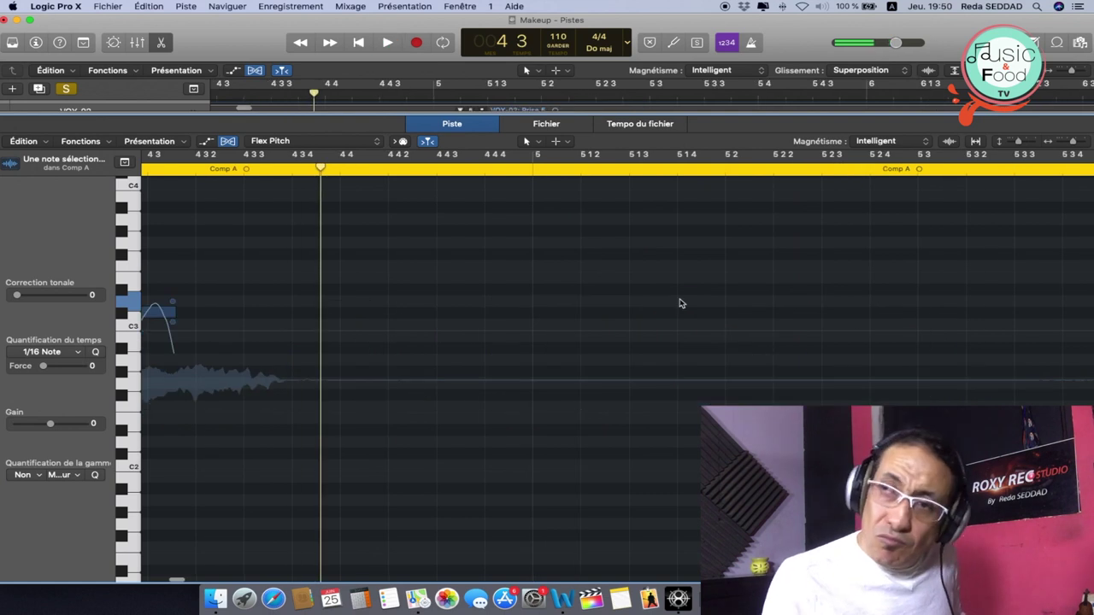
pyautogui.press(',')
pyautogui.press('space')
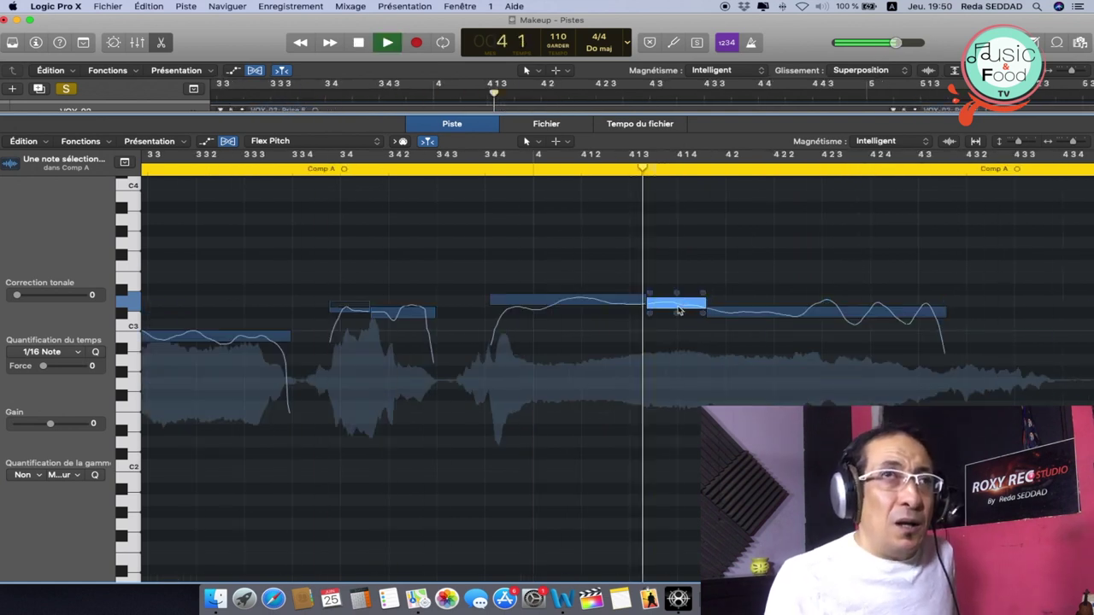
pyautogui.press(',')
pyautogui.press(',')
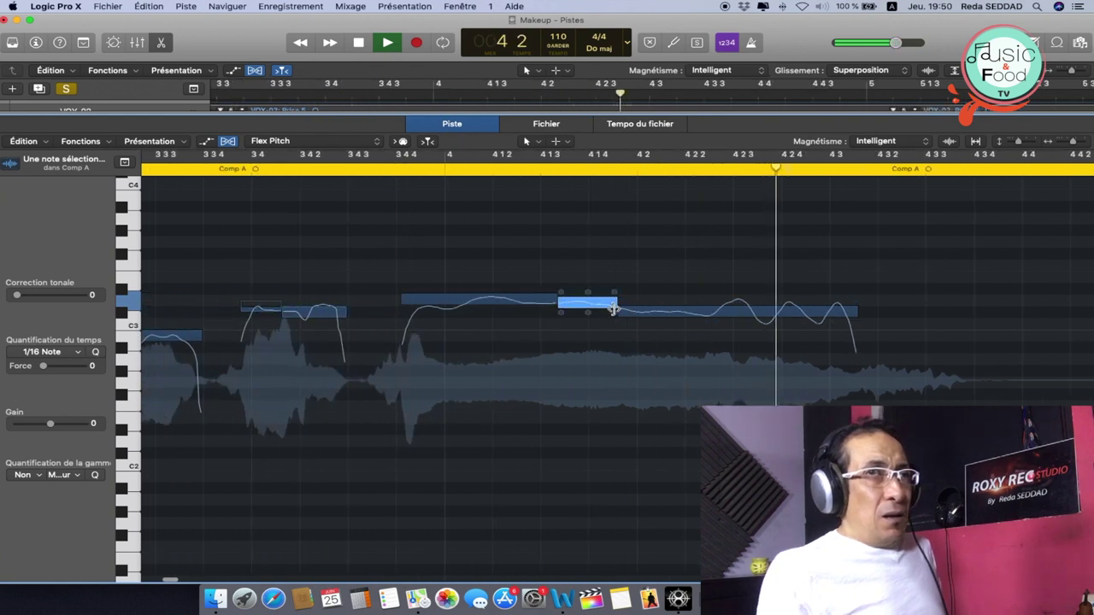
pyautogui.press('space')
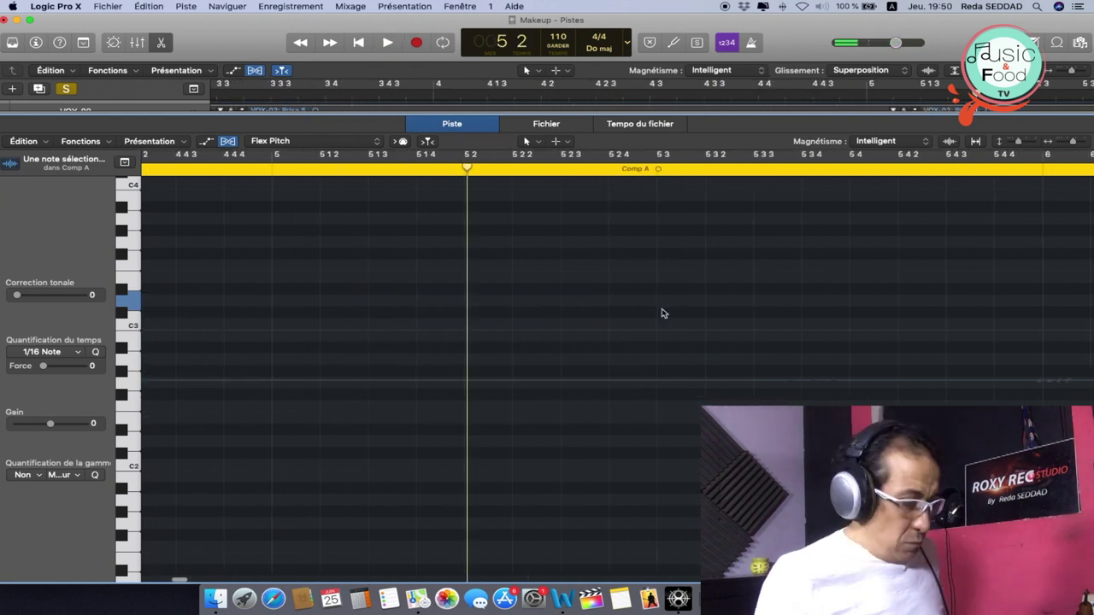
# Listen to the phrase in bar 6, lower its first long note by one semitone to C#3, and replay it.
pyautogui.press('space')
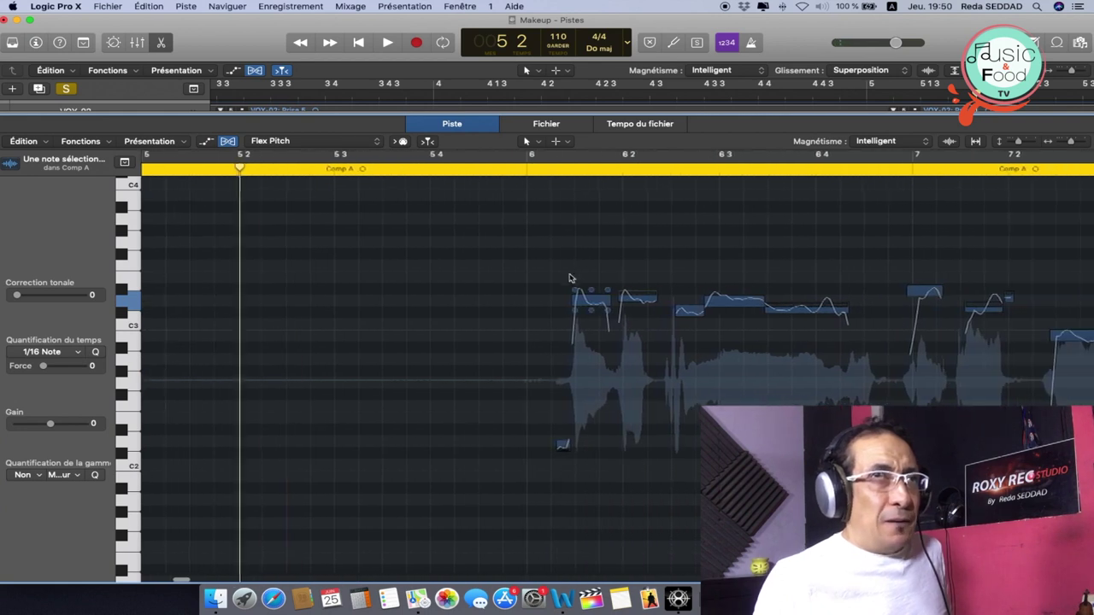
pyautogui.hscroll(3, 578, 422)
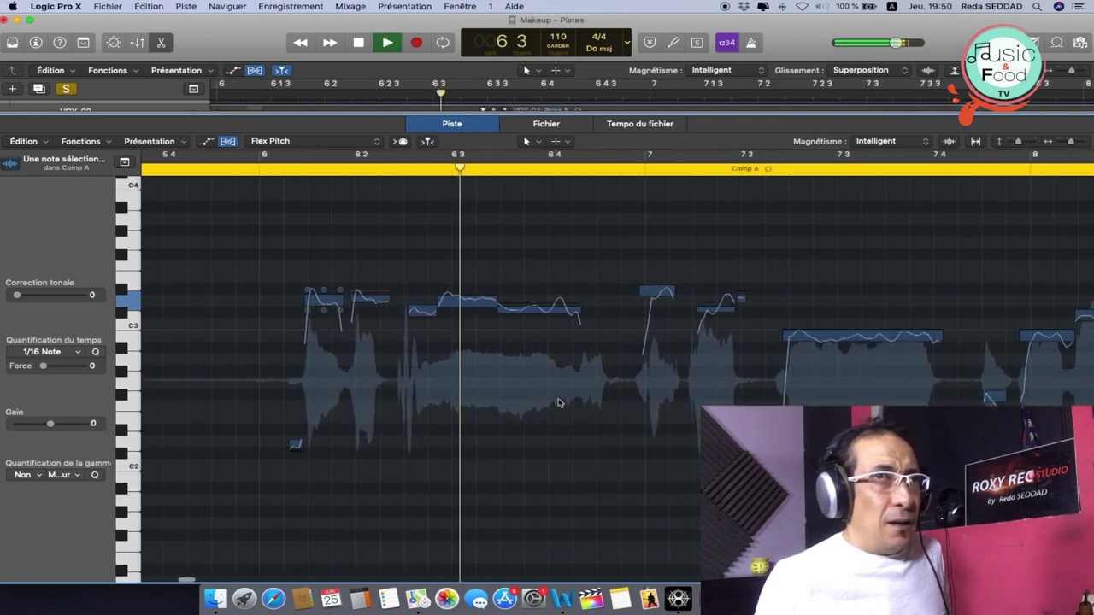
pyautogui.press(',')
pyautogui.press('space')
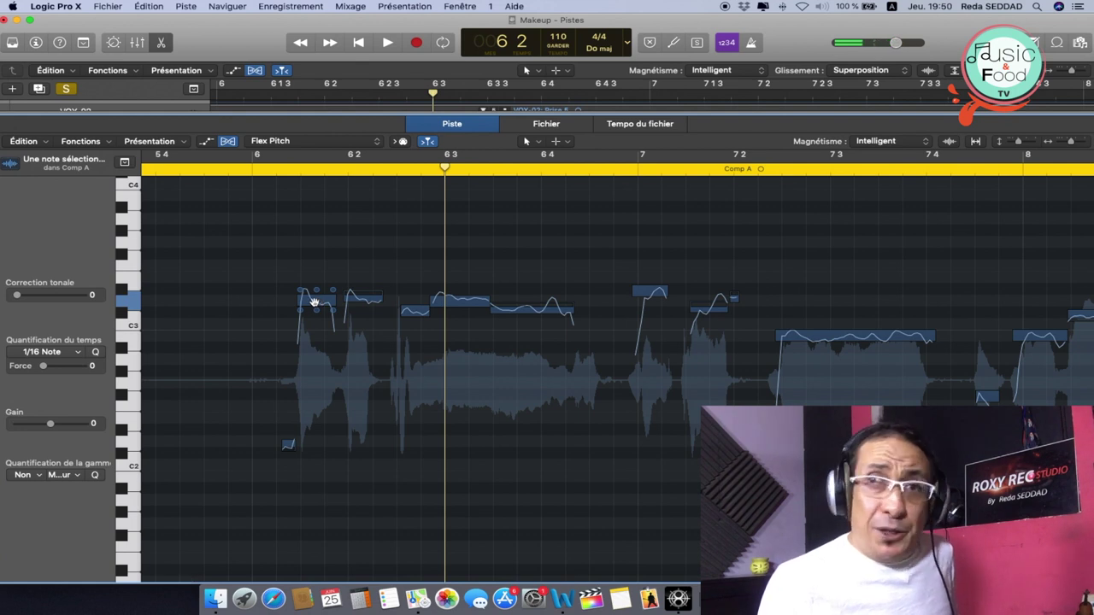
pyautogui.moveTo(315, 301); pyautogui.dragTo(316, 318)
pyautogui.press('space')
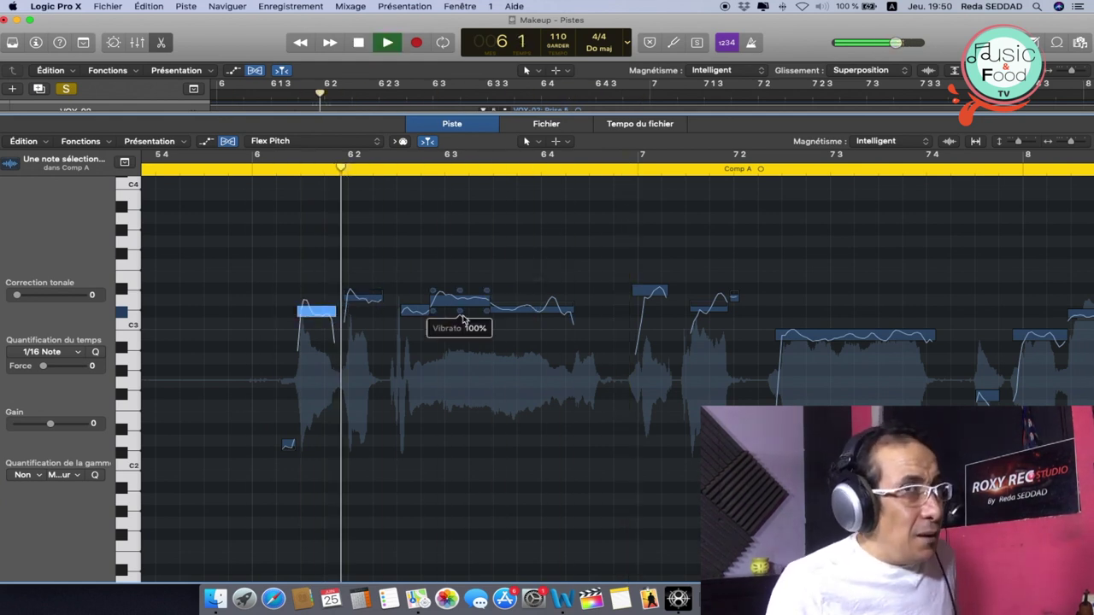
pyautogui.press('space')
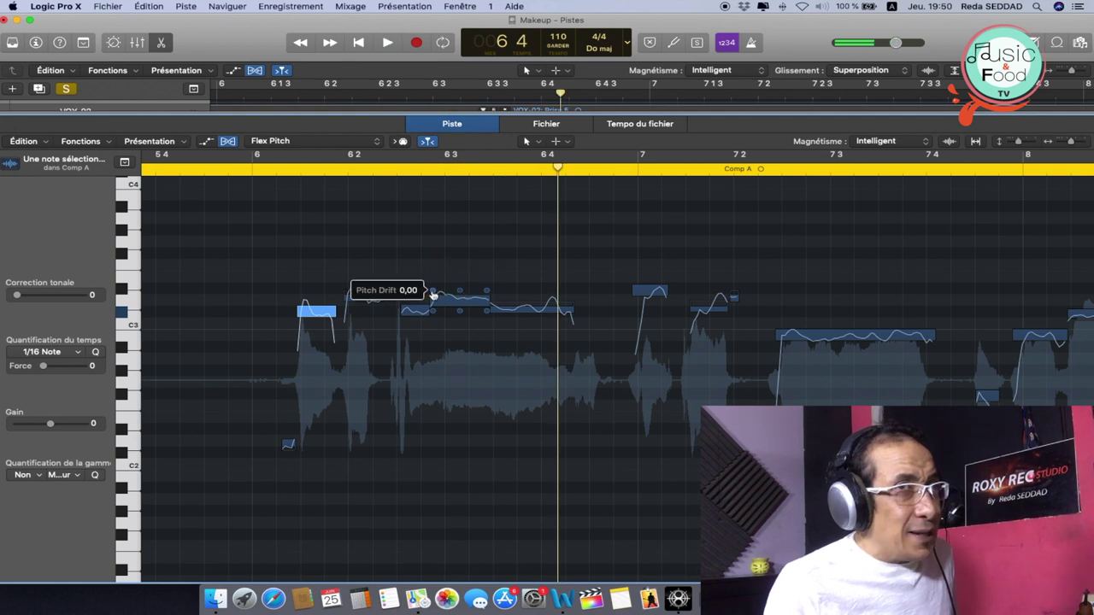
# Set the Fine Pitch of the note at 6 3 to -17 and listen on into bar 7.
pyautogui.moveTo(459, 293); pyautogui.dragTo(460, 299)
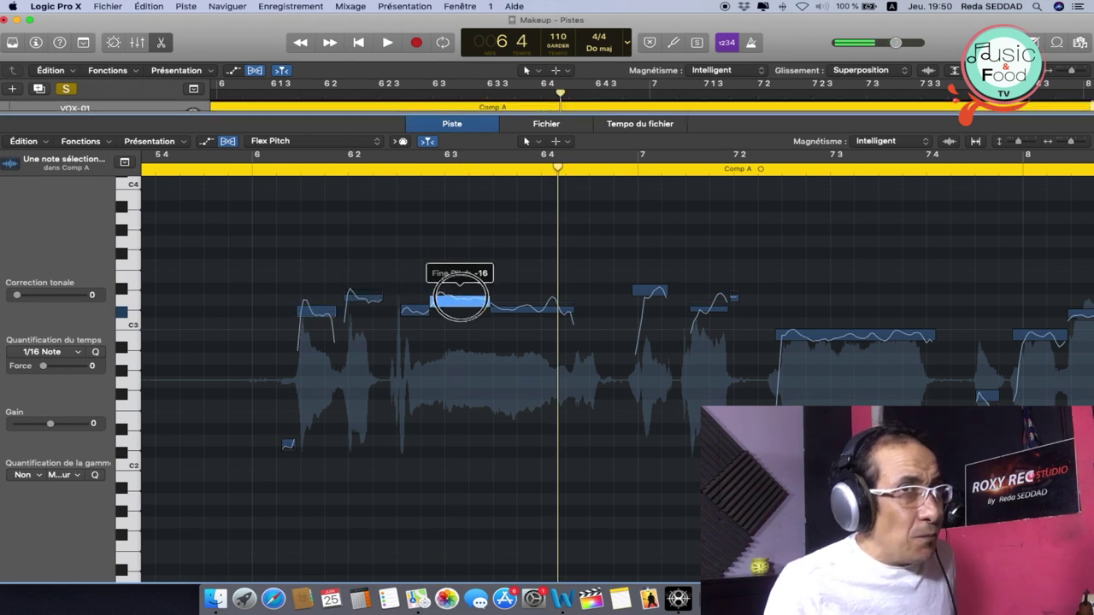
pyautogui.press('space')
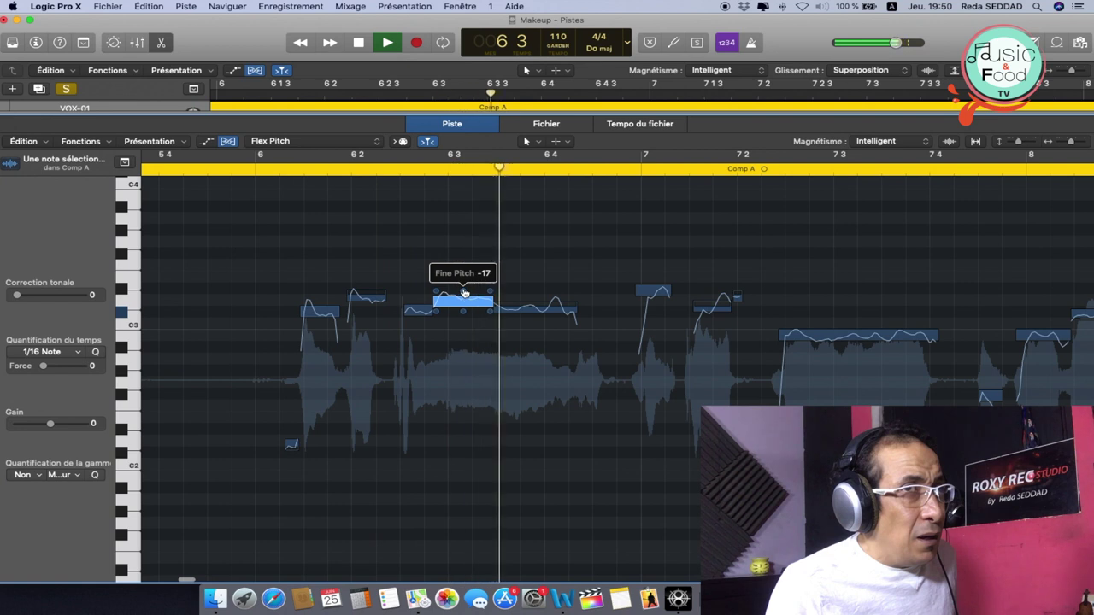
pyautogui.press('space')
pyautogui.press('space')
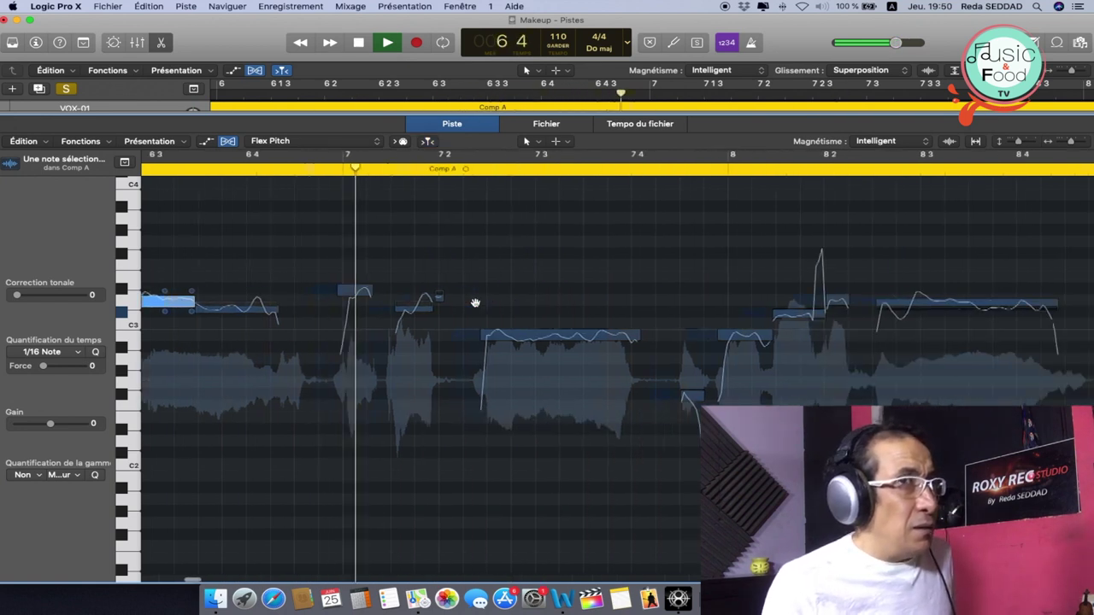
pyautogui.hscroll(-3, 476, 307)
pyautogui.press('space')
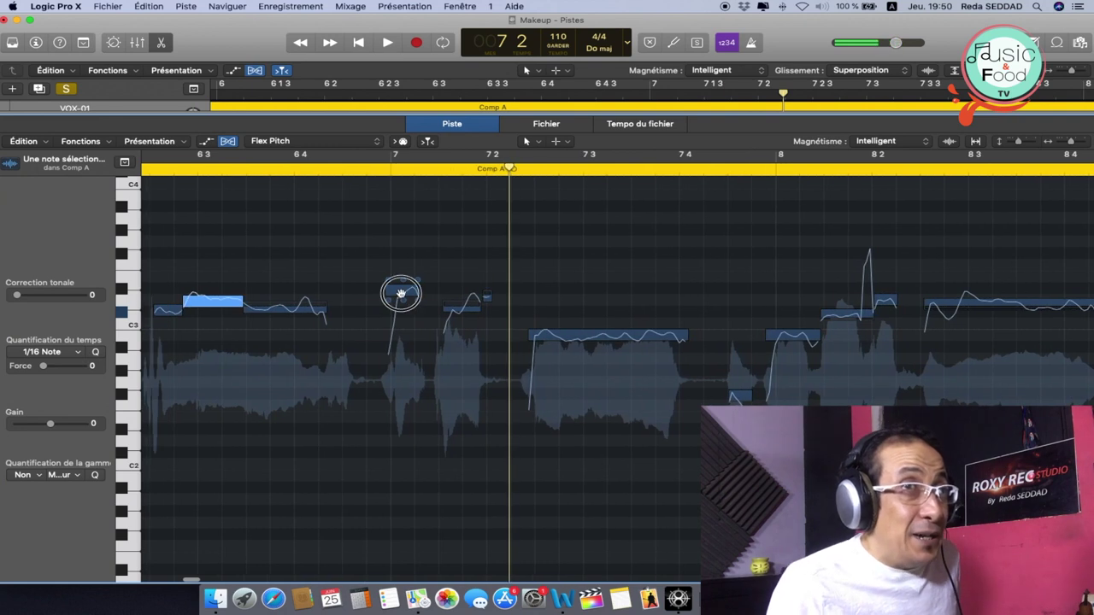
# Lower the first note of bar 7 by one semitone to D3 and replay it from just before the bar.
pyautogui.click(401, 294)
pyautogui.press('space')
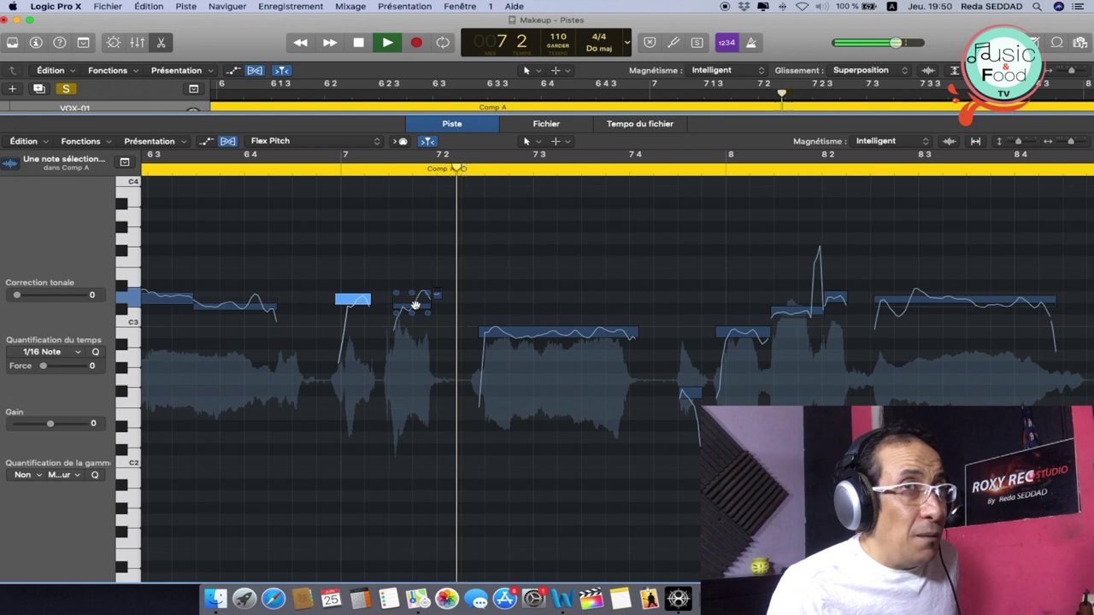
pyautogui.press('space')
pyautogui.click(313, 168)
pyautogui.press('space')
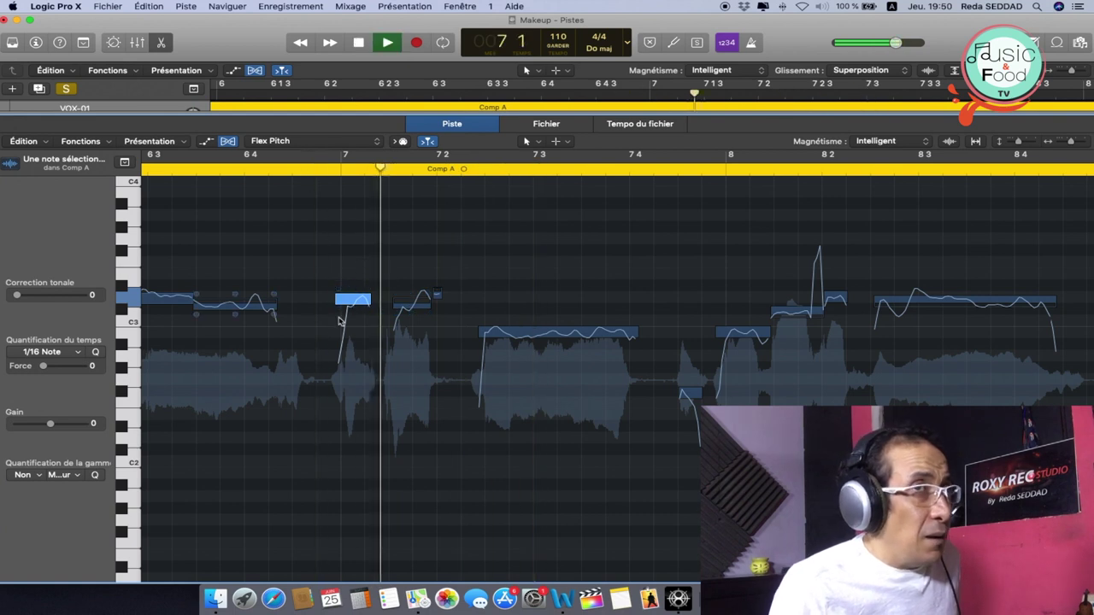
pyautogui.press('space')
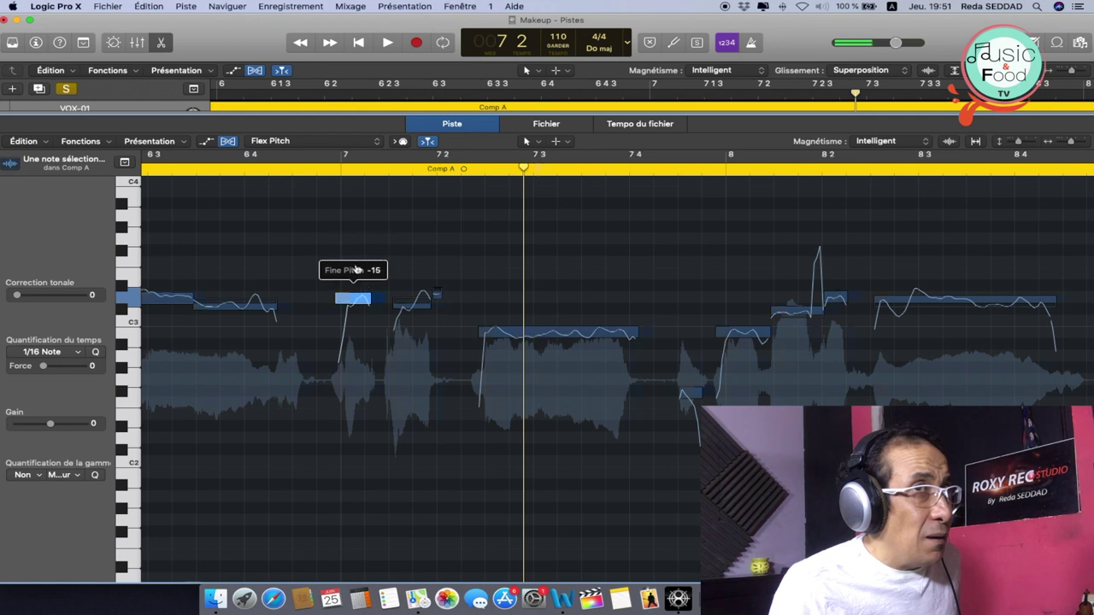
# Set the Fine Pitch of the first note of bar 7 to about -15 and listen on towards bar 8.
pyautogui.moveTo(356, 269); pyautogui.dragTo(356, 269)
pyautogui.press('space')
pyautogui.press('space')
pyautogui.press('space')
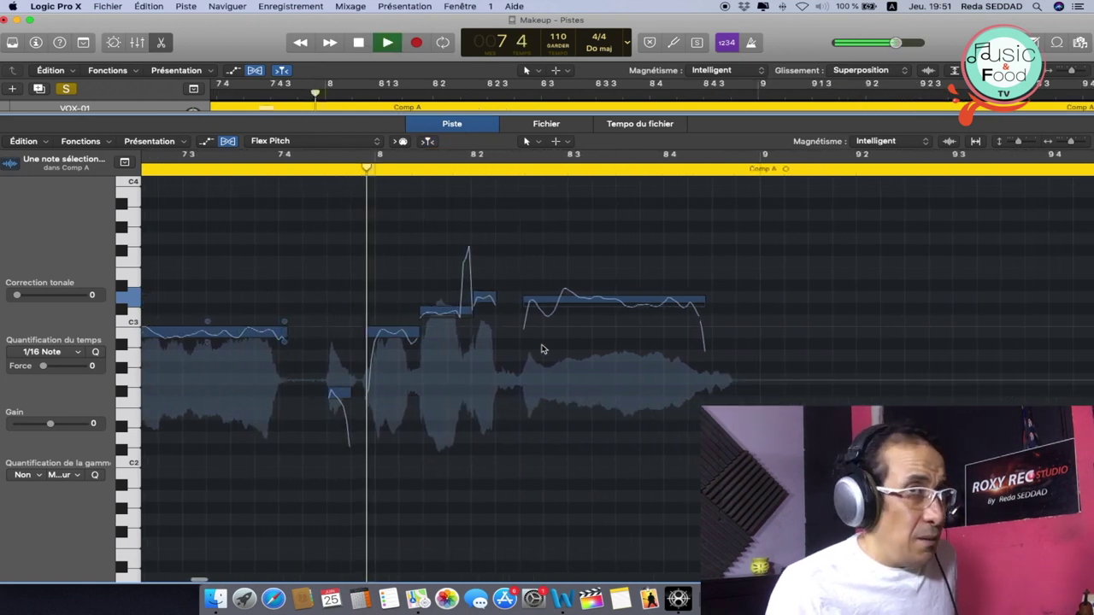
# Replay the phrase from 7 4 through bar 8 to check its pitch.
pyautogui.press('space')
pyautogui.click(283, 156)
pyautogui.press('space')
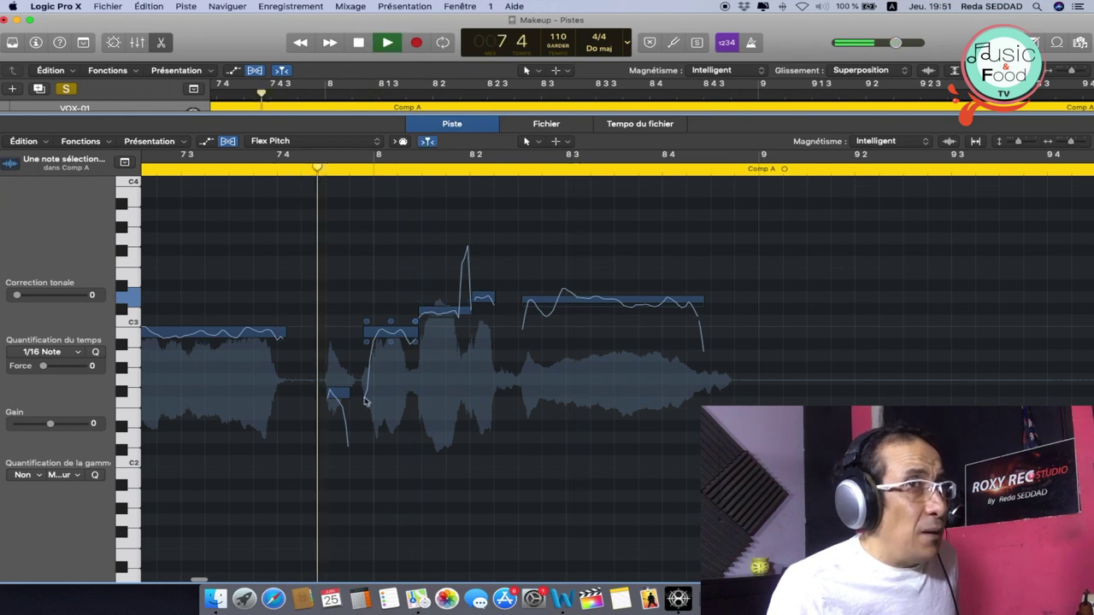
pyautogui.press('space')
pyautogui.press('space')
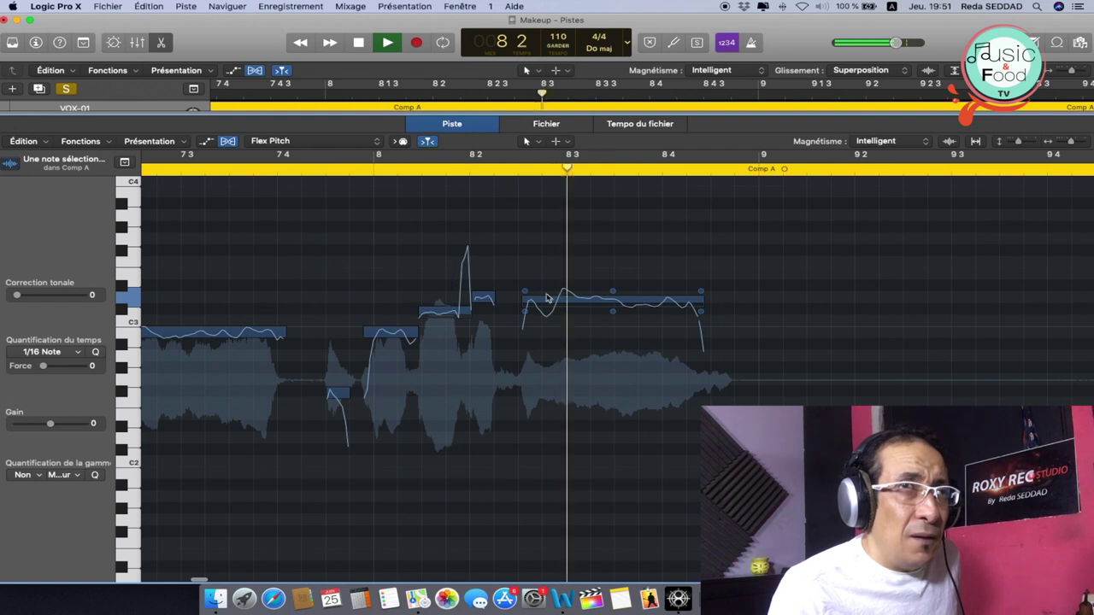
pyautogui.press('space')
# Raise the opening Pitch Drift of the long note around 8 3 and replay the phrase.
pyautogui.click(528, 280)
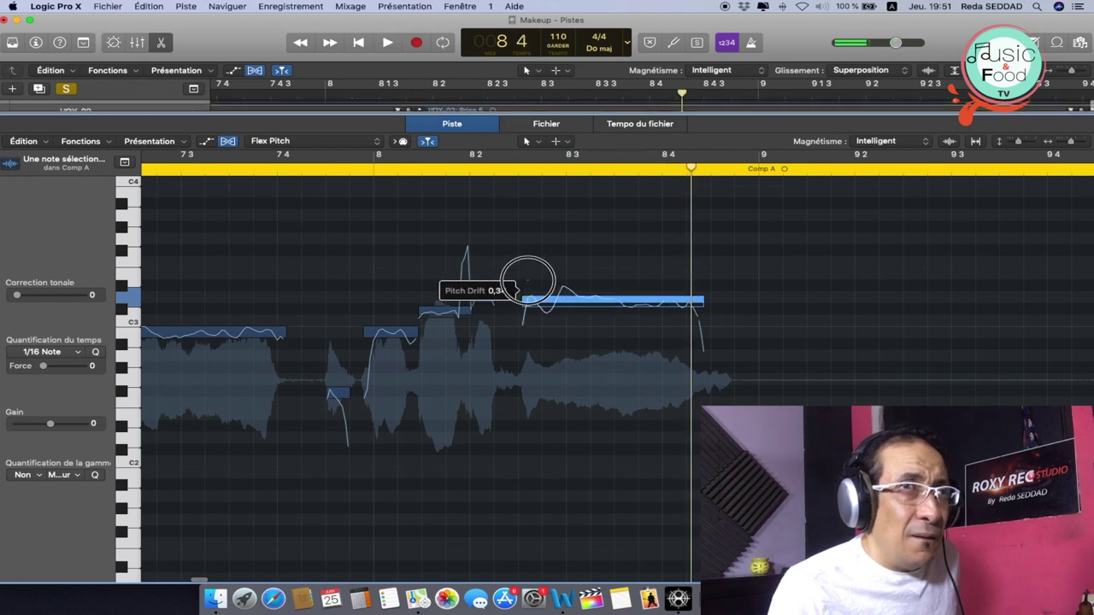
pyautogui.hotkey('shift', 'space')
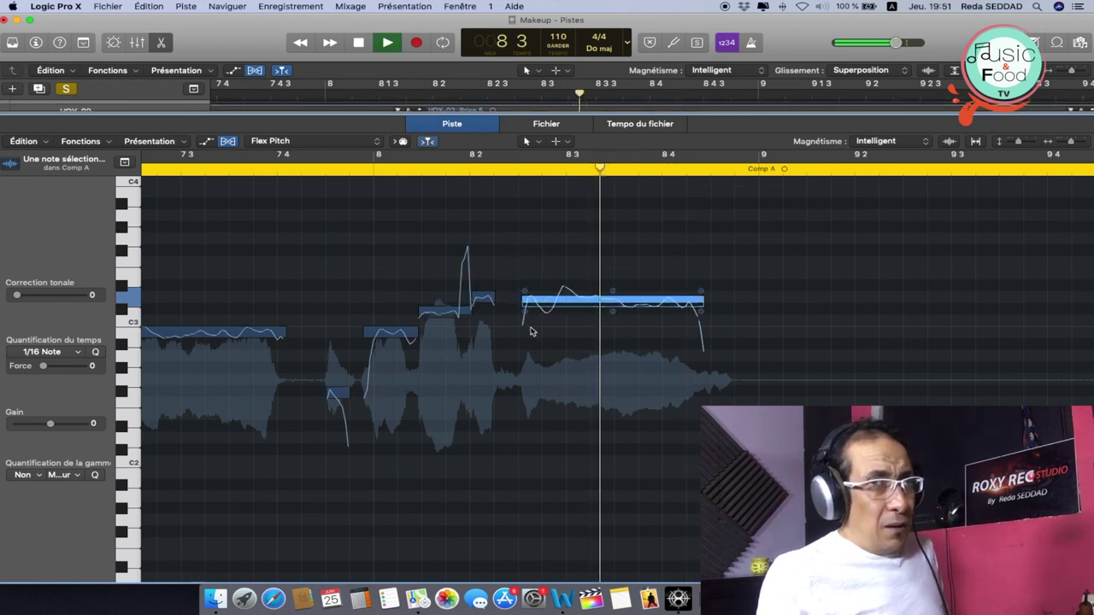
pyautogui.hotkey('shift', 'space')
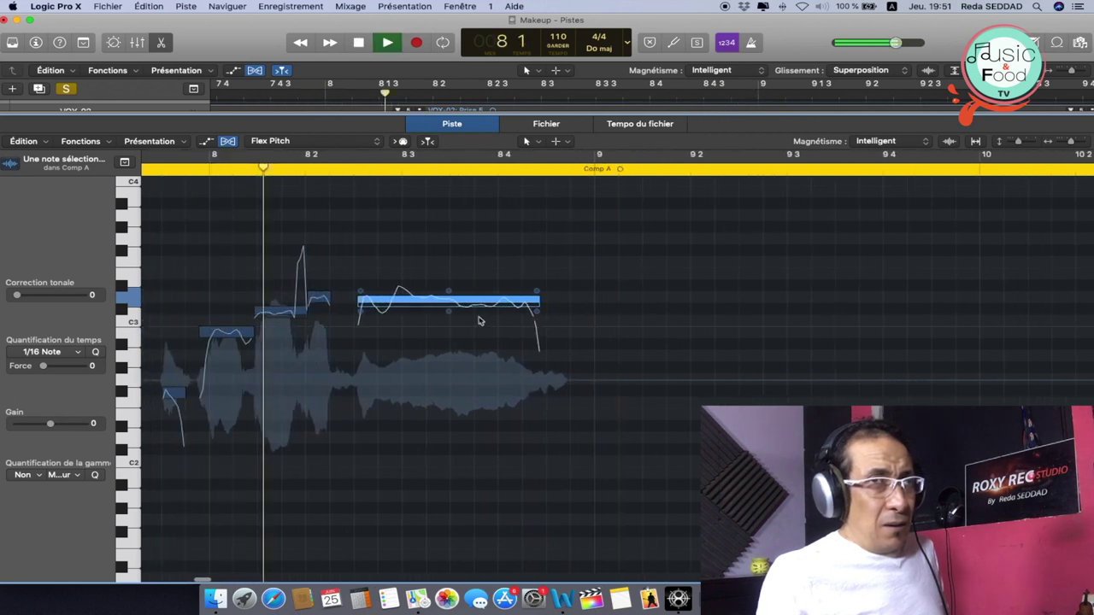
pyautogui.press('space')
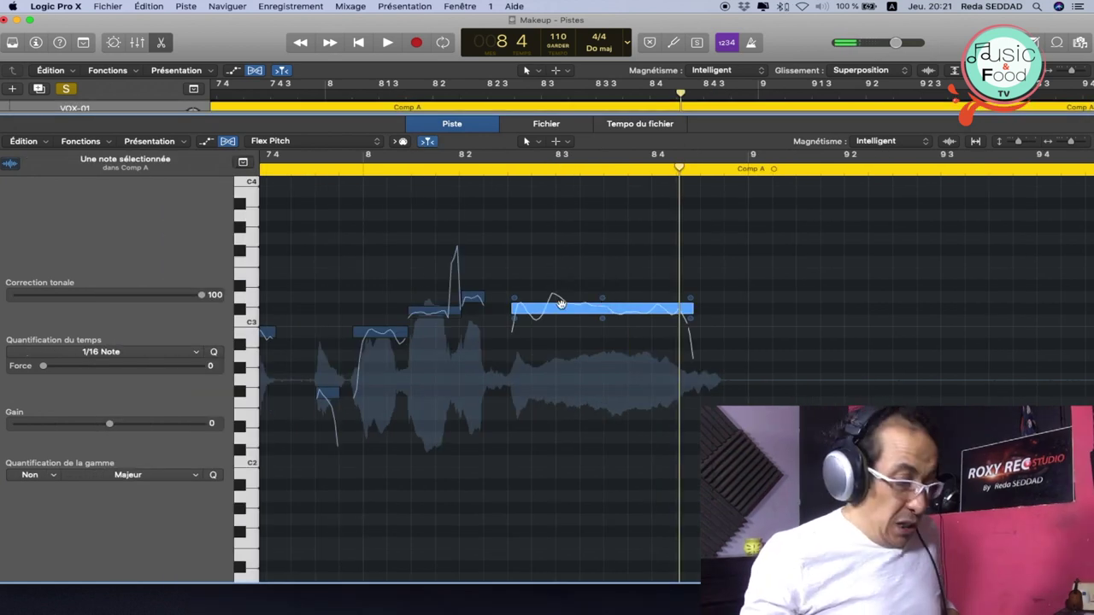
# Split the long note at 8 3 with the Scissors tool and return to the Pointer tool.
pyautogui.press('t')
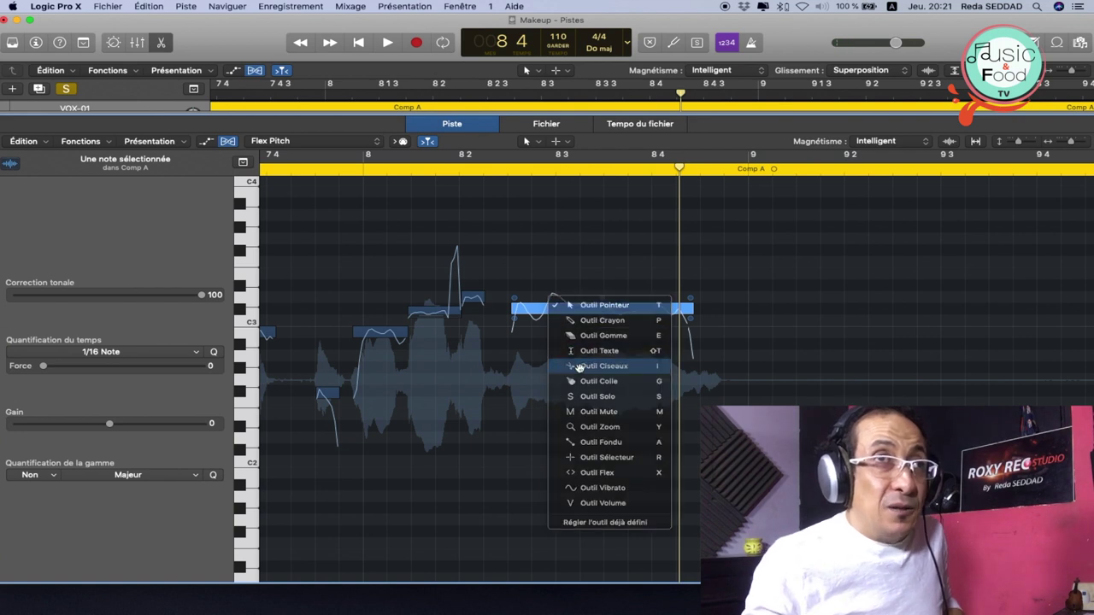
pyautogui.click(577, 366)
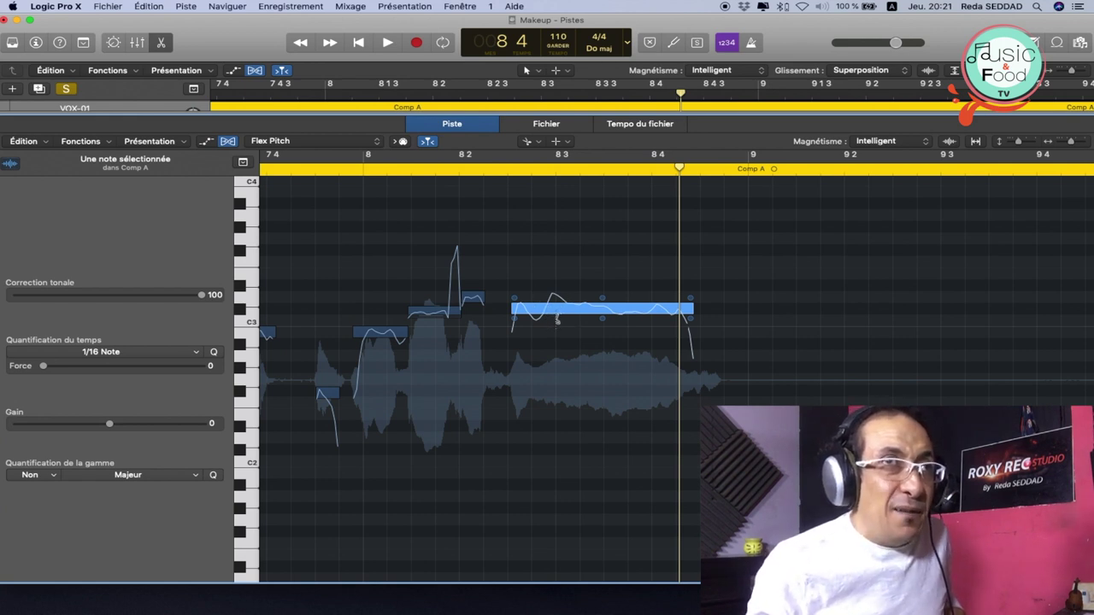
pyautogui.click(557, 318)
pyautogui.press('t')
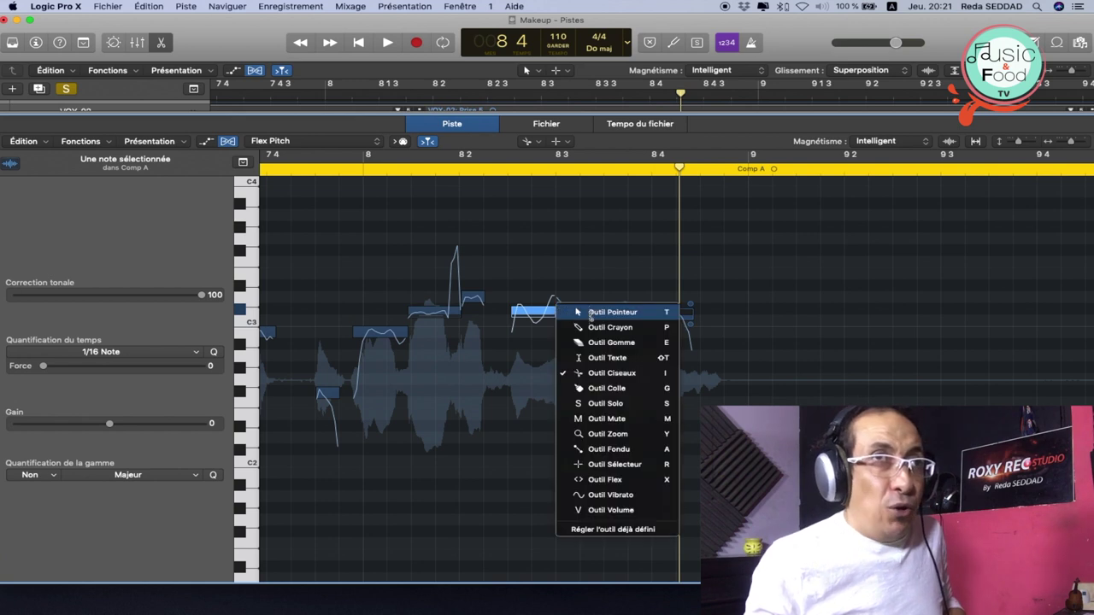
pyautogui.click(586, 312)
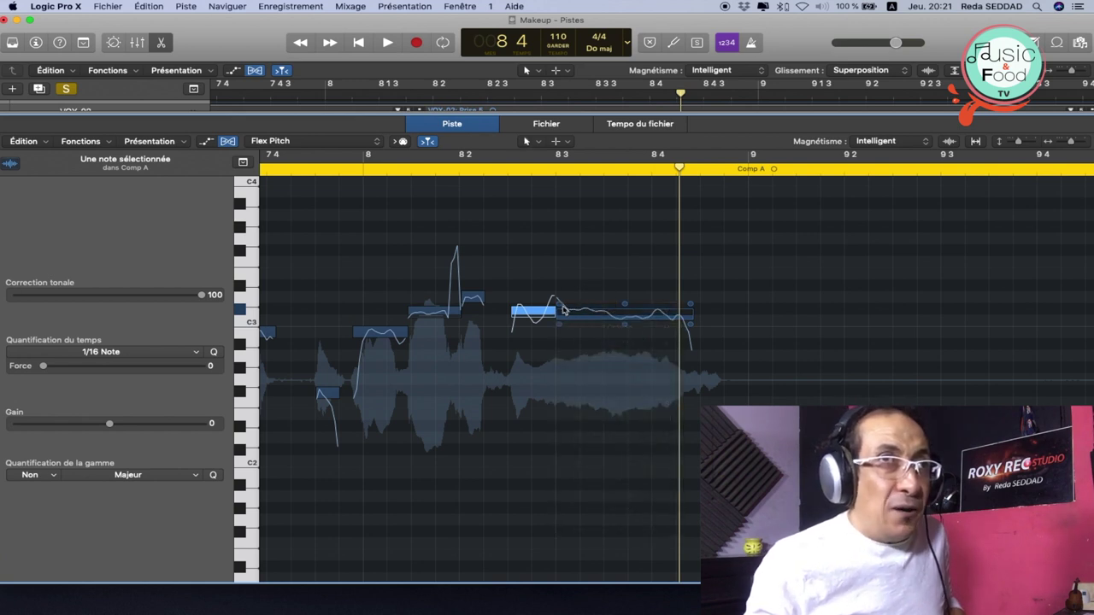
# Lower the Pitch Drift at the split to -0.34 opening the second part and -0.24 closing the first, and listen.
pyautogui.click(559, 305)
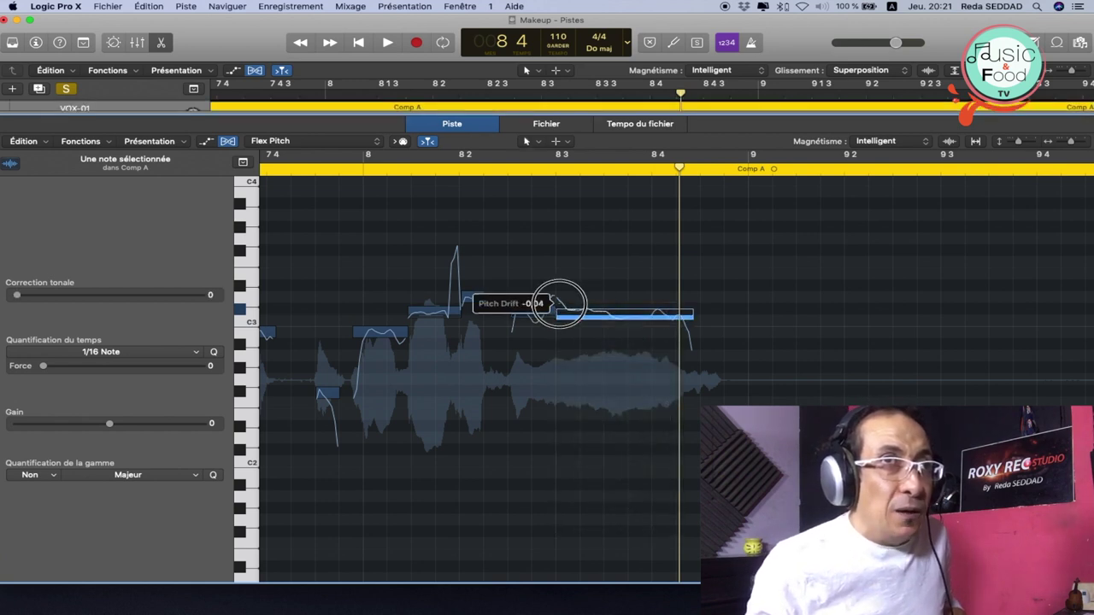
pyautogui.moveTo(560, 313); pyautogui.dragTo(558, 315)
pyautogui.hscroll(1, 557, 316)
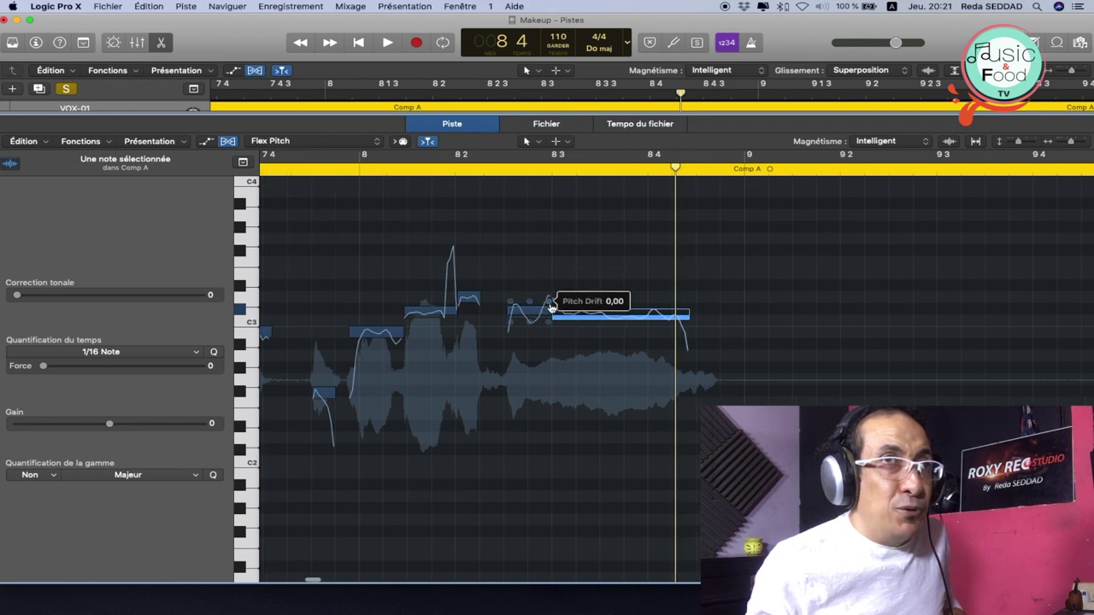
pyautogui.click(548, 305)
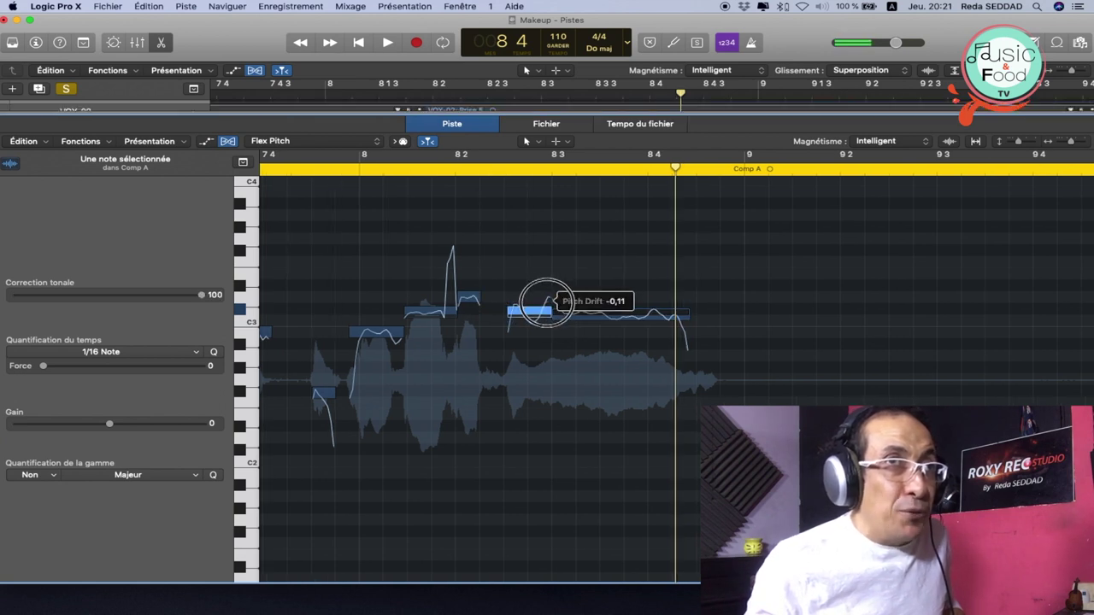
pyautogui.press('space')
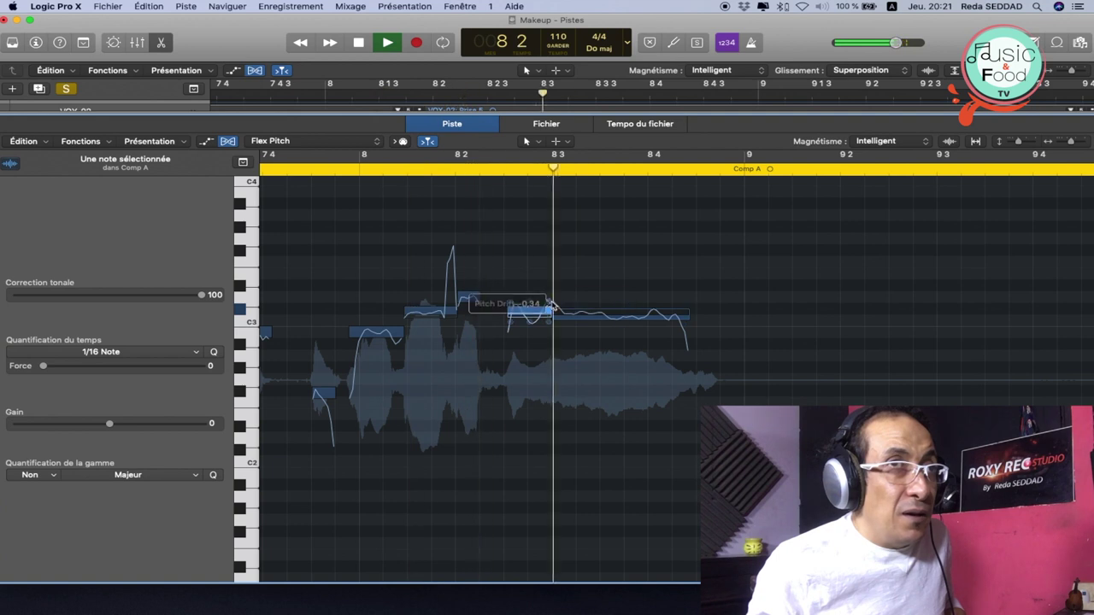
pyautogui.press('space')
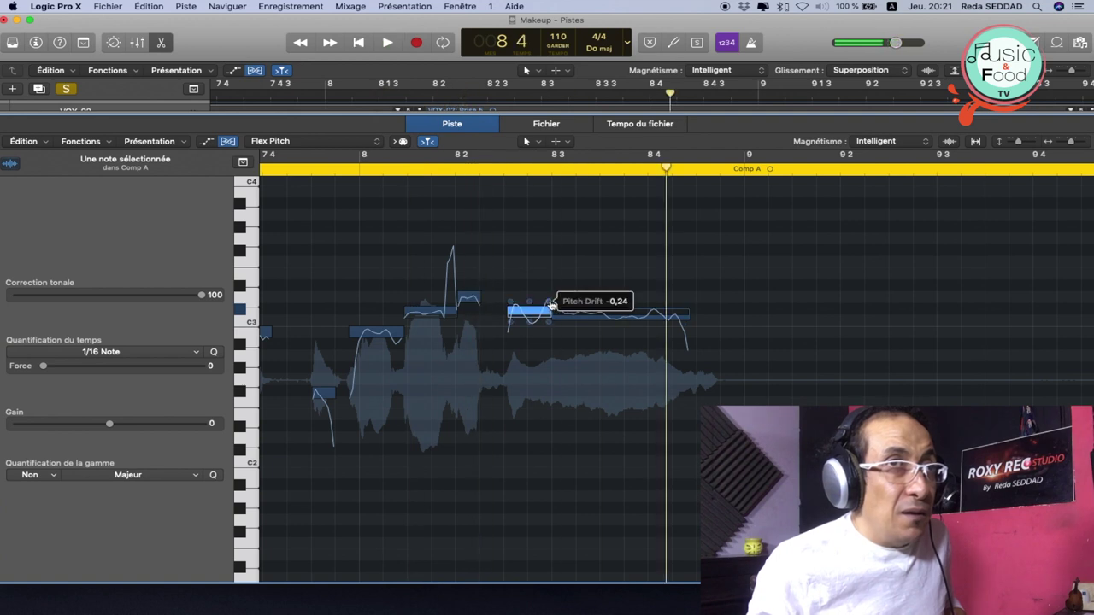
# Raise the second part of the split note by one semitone and replay the phrase.
pyautogui.click(573, 314)
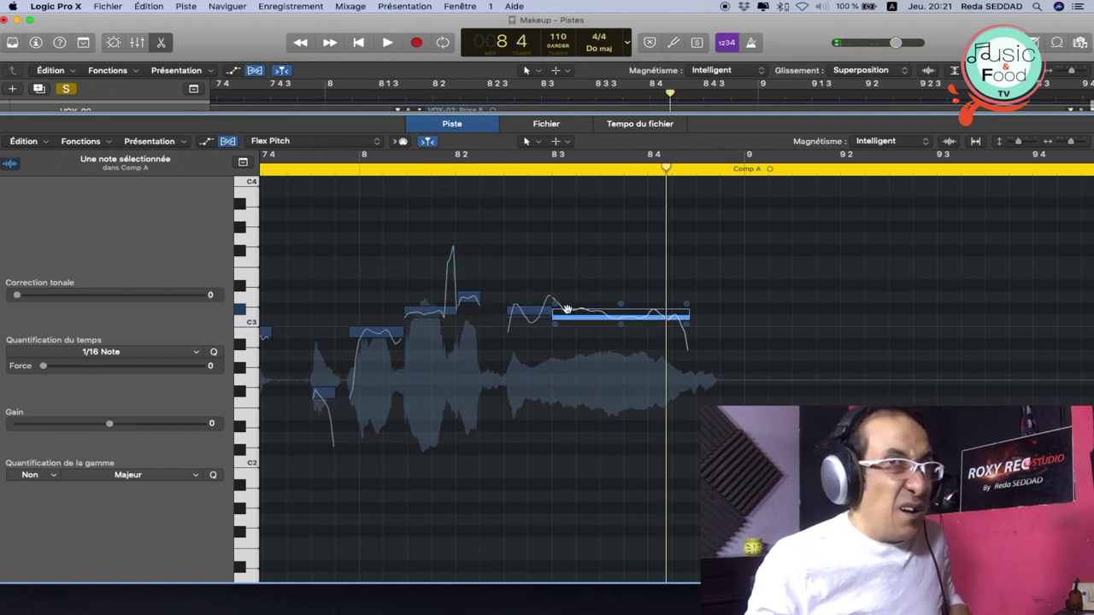
pyautogui.press('space')
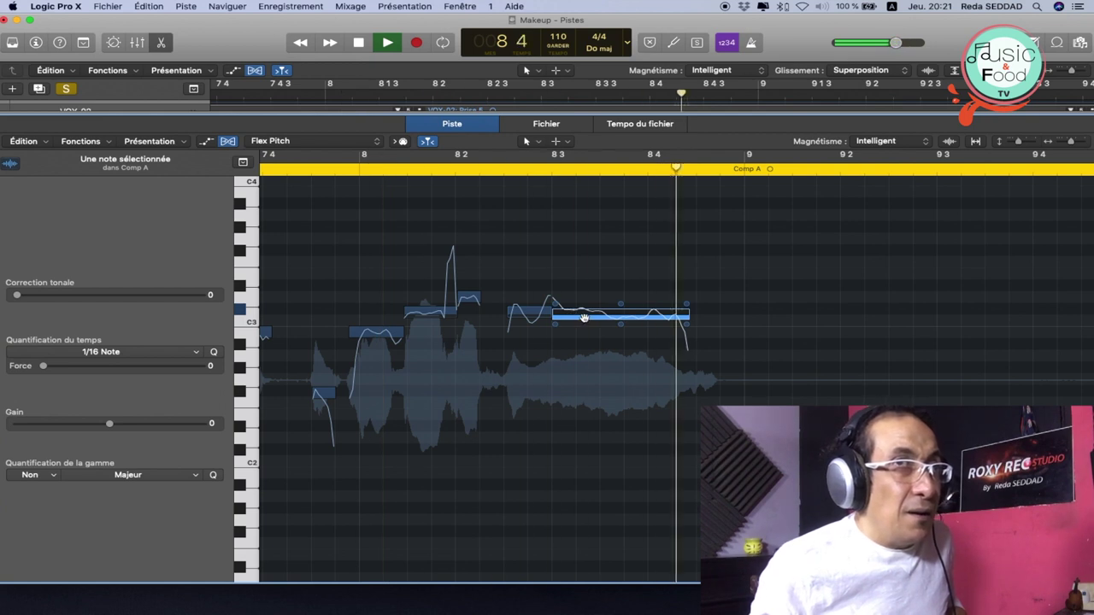
pyautogui.click(583, 318)
pyautogui.moveTo(583, 315)
pyautogui.mouseDown()
pyautogui.moveTo(586, 305)
pyautogui.moveTo(565, 305)
pyautogui.mouseUp()
pyautogui.press('space')
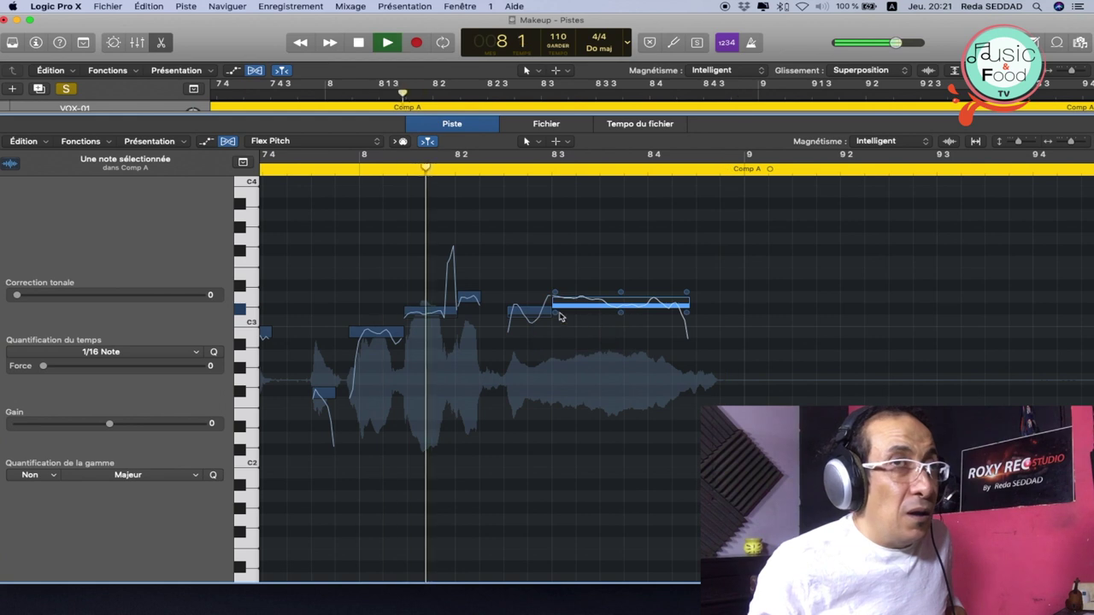
pyautogui.press('space')
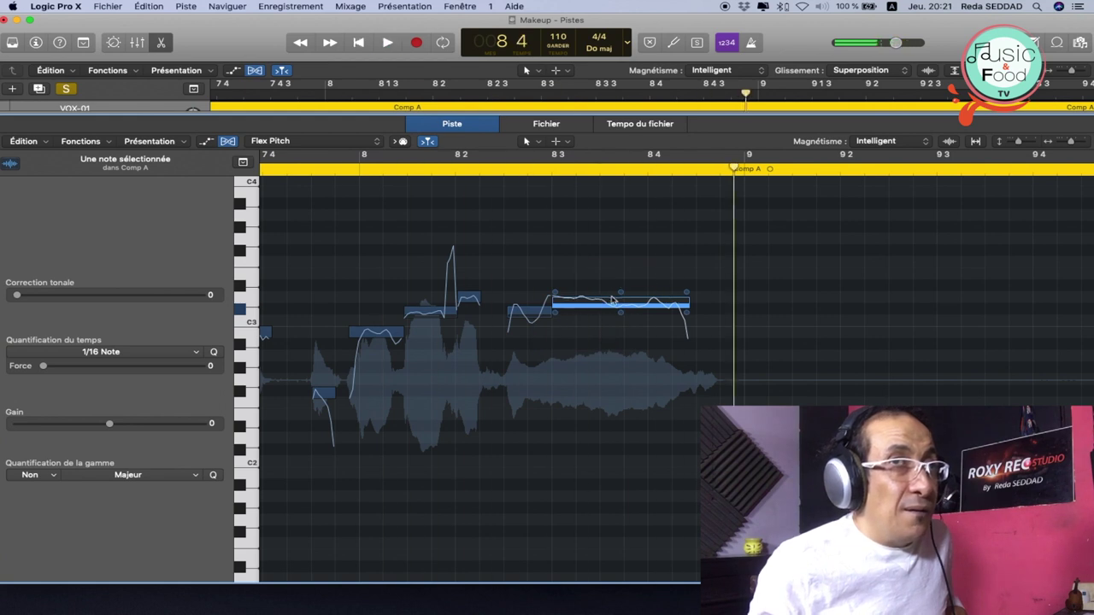
# Replay the phrase, lower the opening Pitch Drift of the split note's second part, and listen again.
pyautogui.press('space')
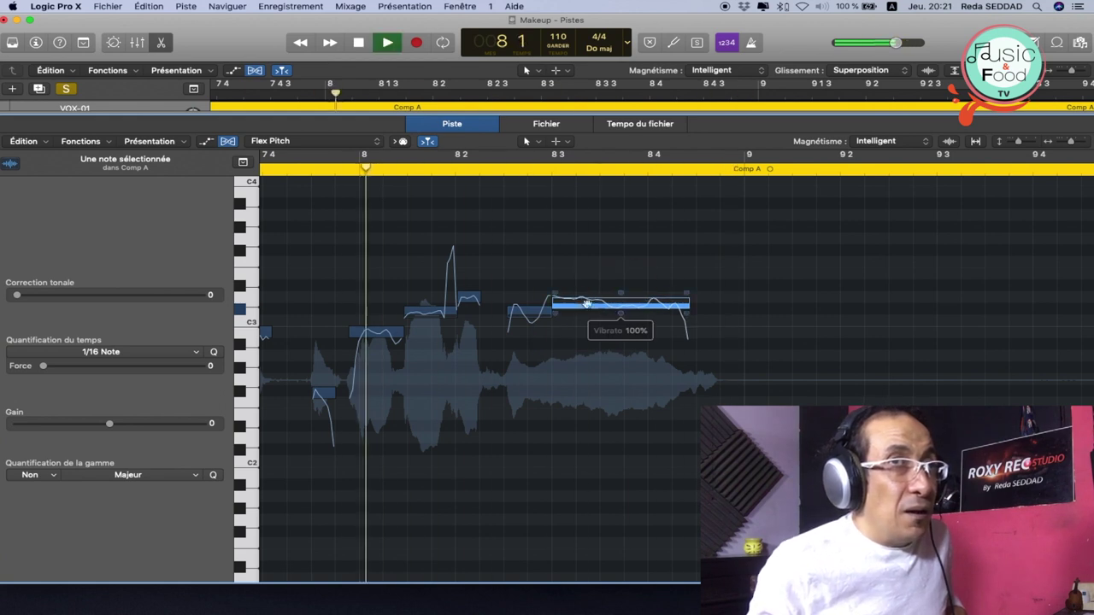
pyautogui.press('space')
pyautogui.click(555, 293)
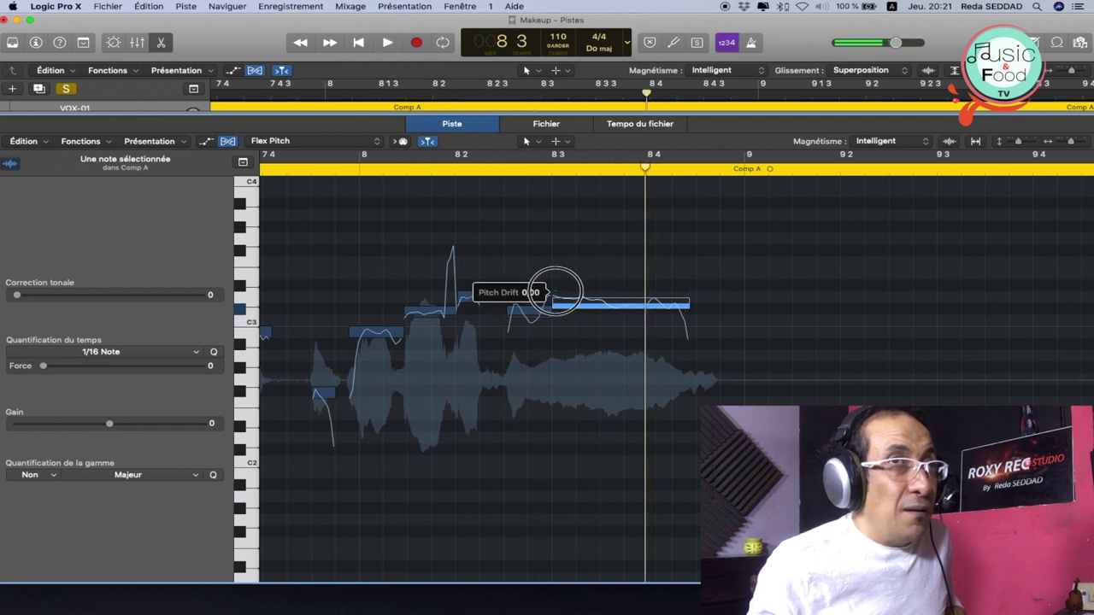
pyautogui.press('space')
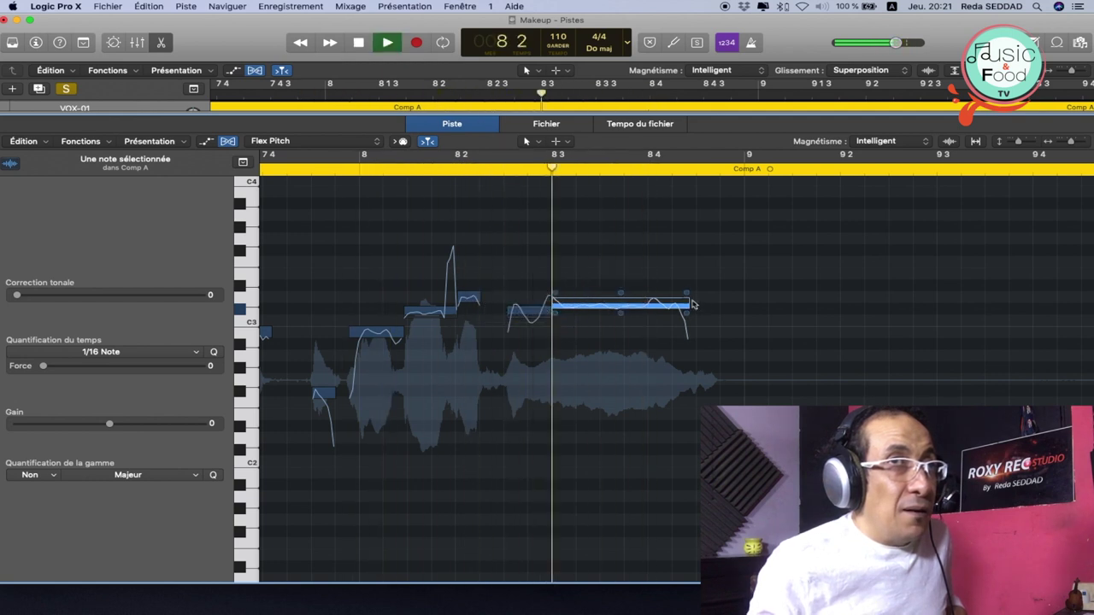
# Adjust the opening Pitch Drift of the long note starting at 8 3 to -0.74, replaying the phrase between changes.
pyautogui.press('space')
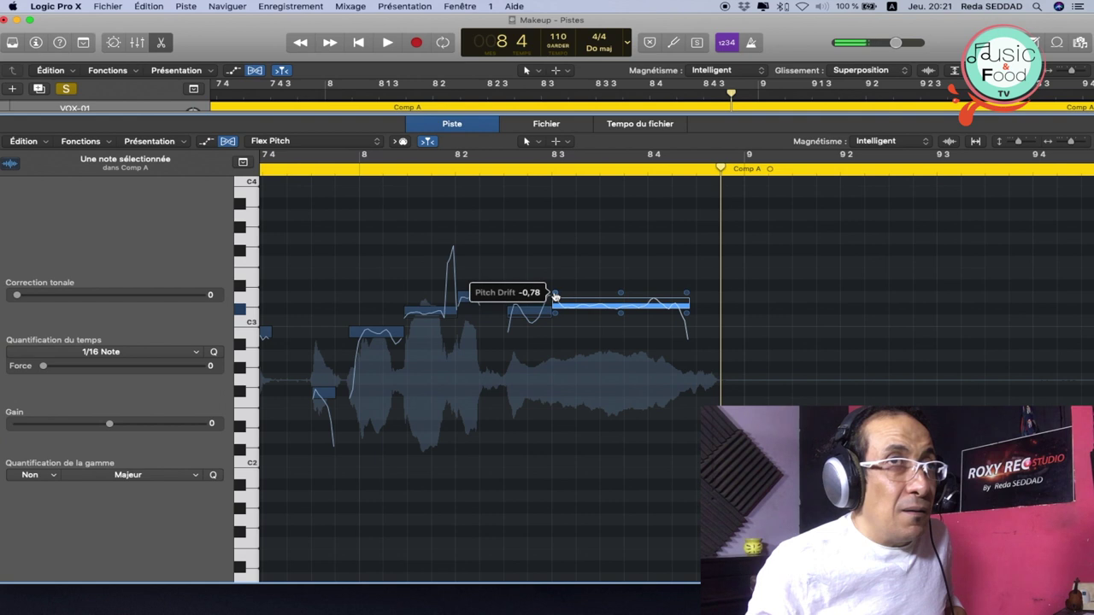
pyautogui.press('space')
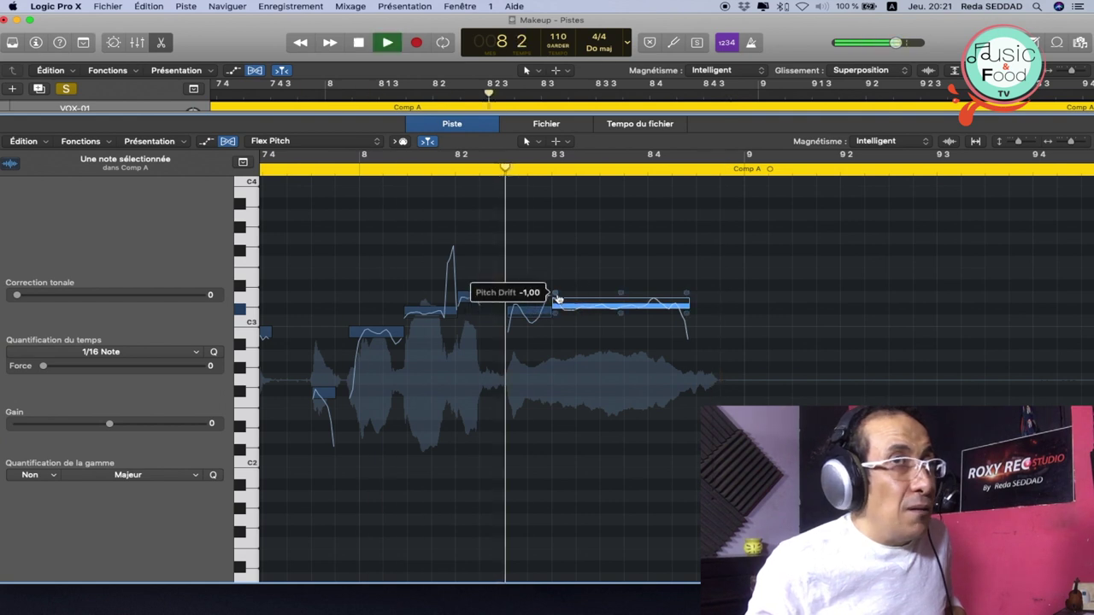
pyautogui.press('space')
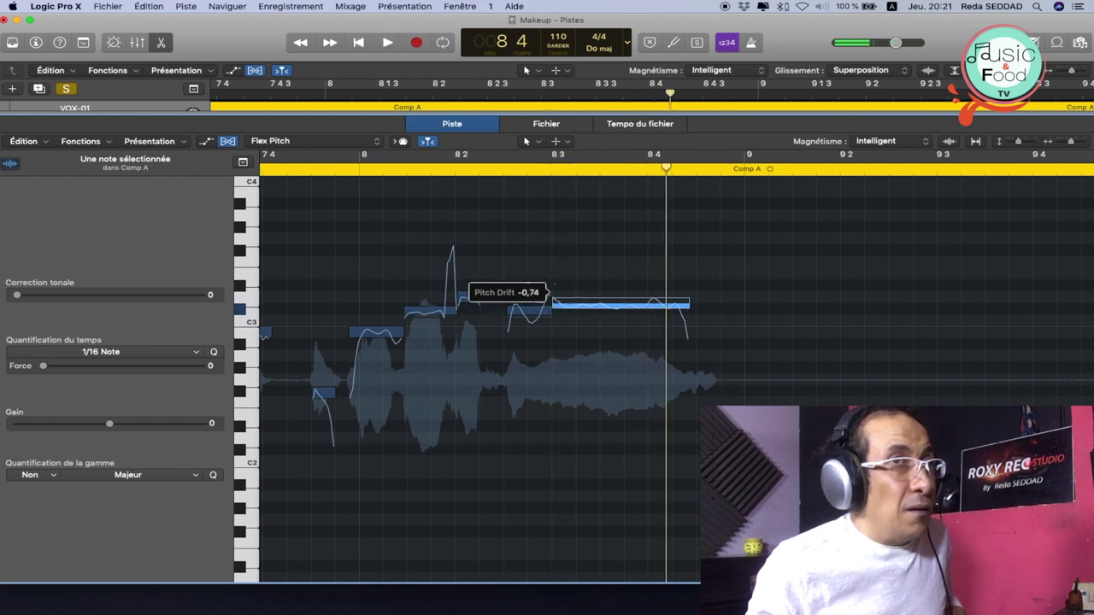
pyautogui.press('space')
pyautogui.press('space')
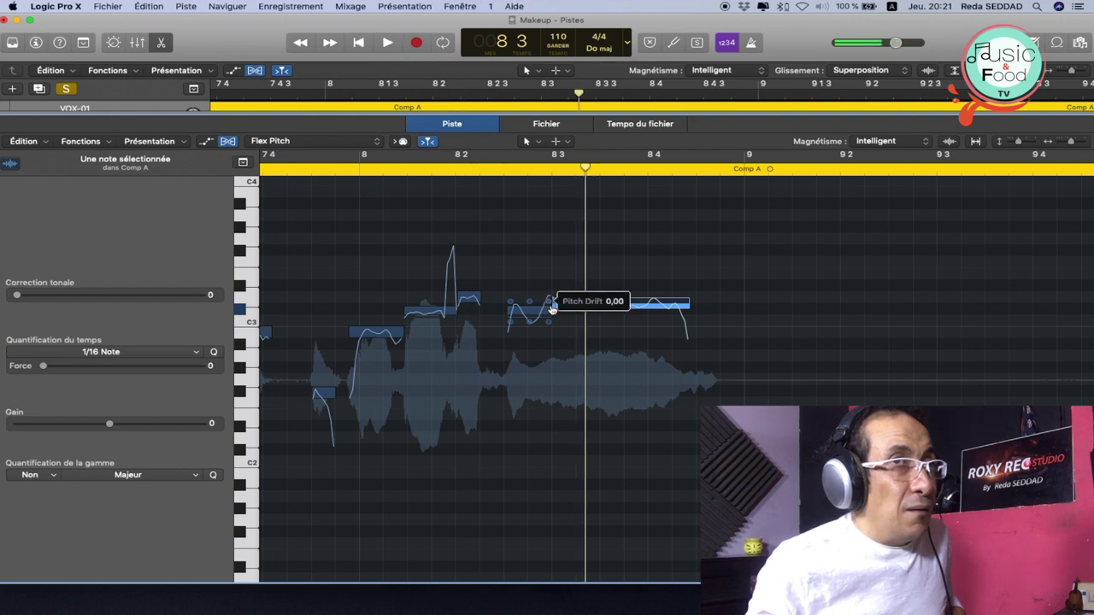
# Lower the closing Pitch Drift of the short note ending at 8 3 to -0.33 and further to -0.61, listening between changes.
pyautogui.click(546, 304)
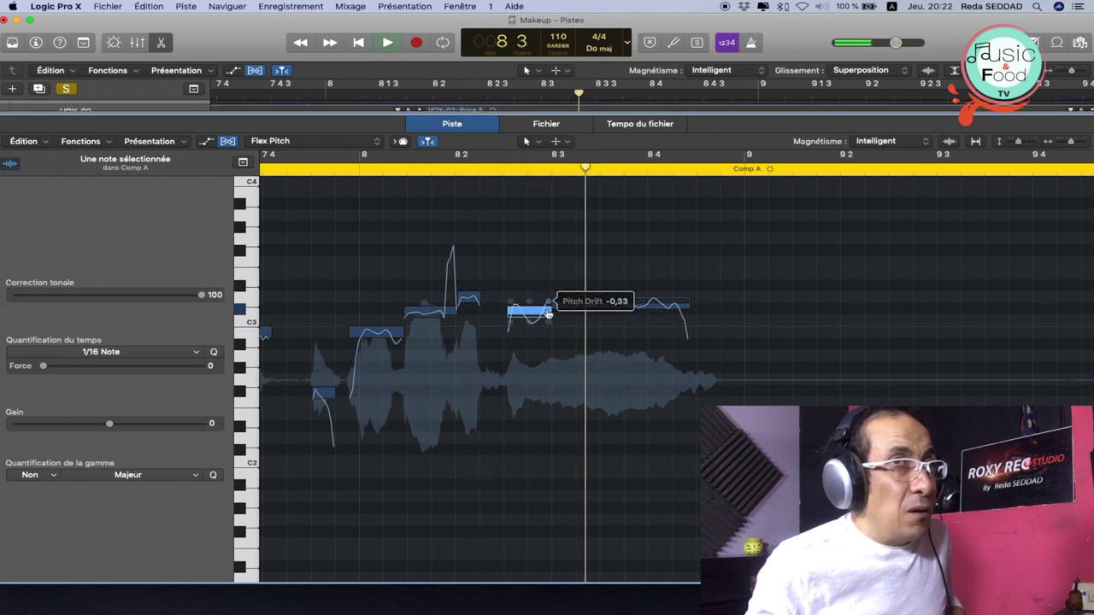
pyautogui.press('space')
pyautogui.press('space')
pyautogui.click(547, 301)
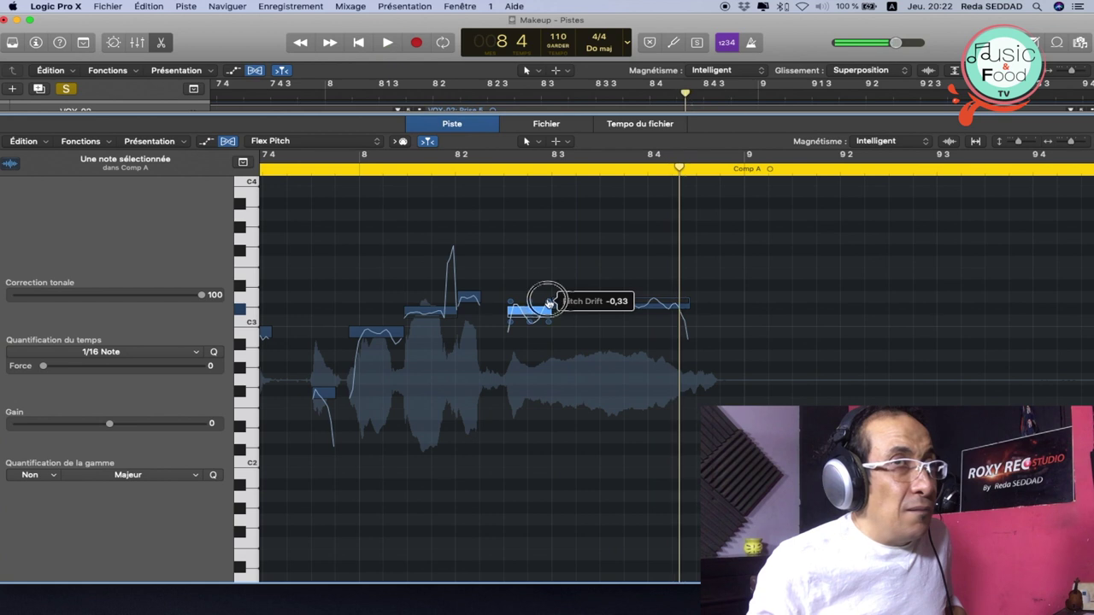
pyautogui.press('space')
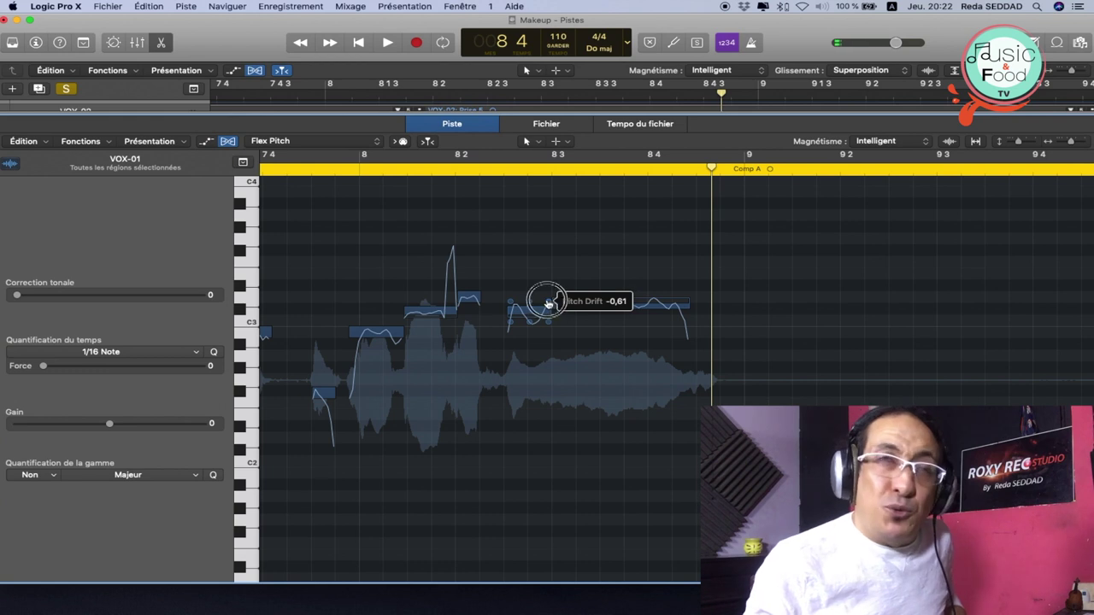
pyautogui.moveTo(548, 303); pyautogui.dragTo(548, 301)
pyautogui.press('space')
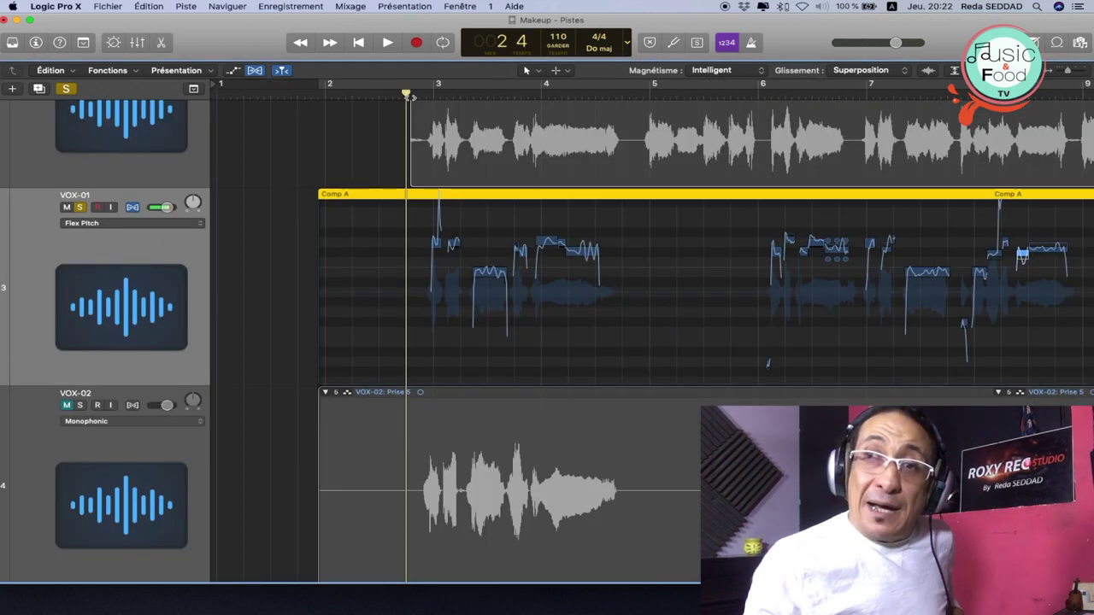
# Unmute the Chant-01 track and play it together with the corrected VOX-01 comp from 2 4 past bar 9.
pyautogui.scroll(5, 252, 183)
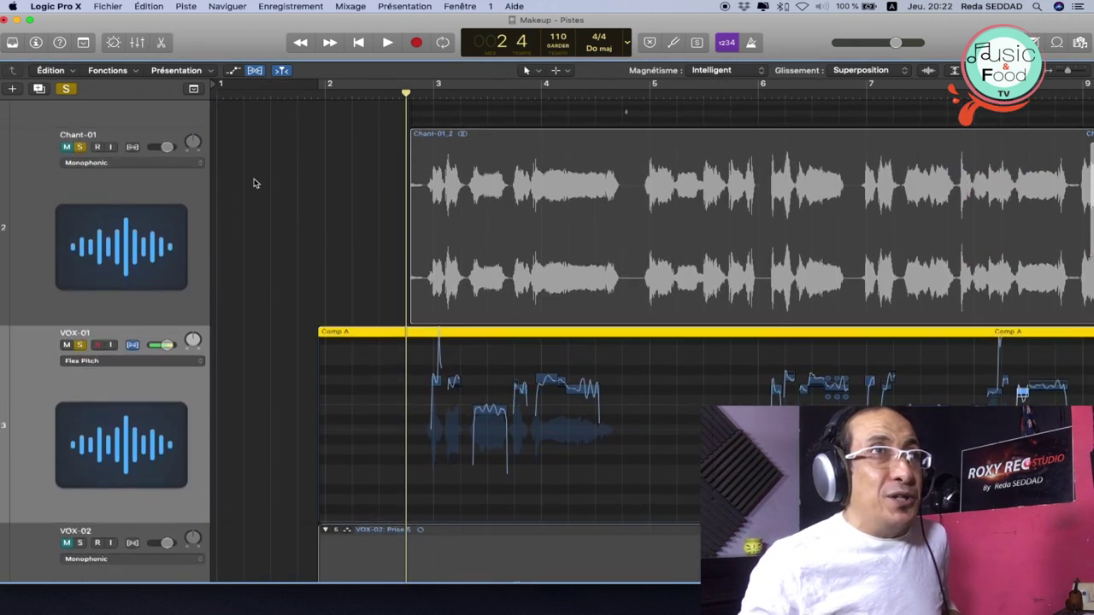
pyautogui.click(68, 195)
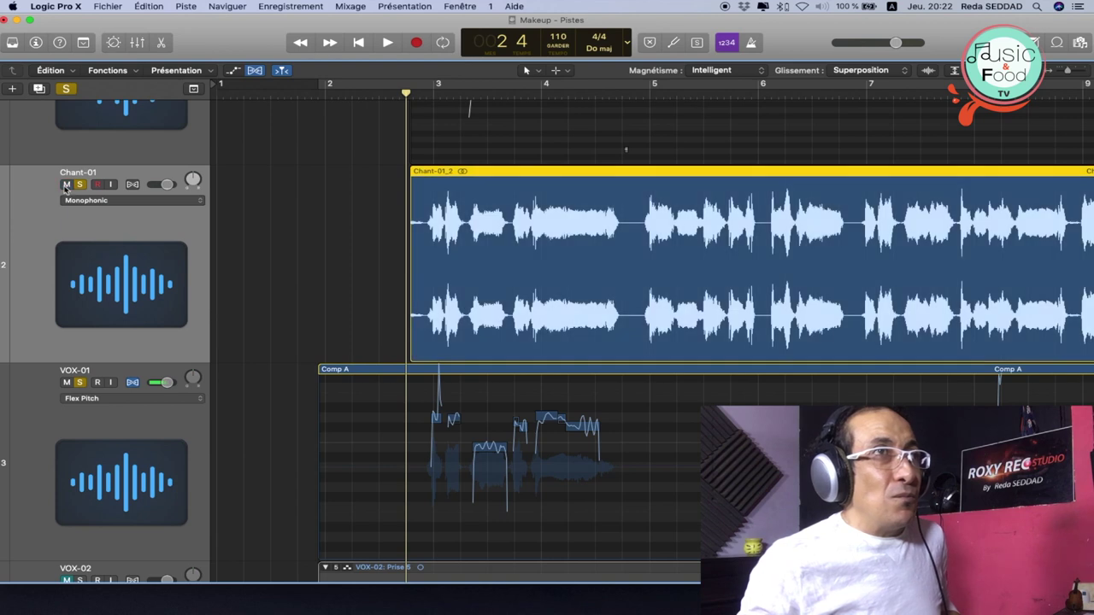
pyautogui.press('space')
pyautogui.scroll(-5, 342, 214)
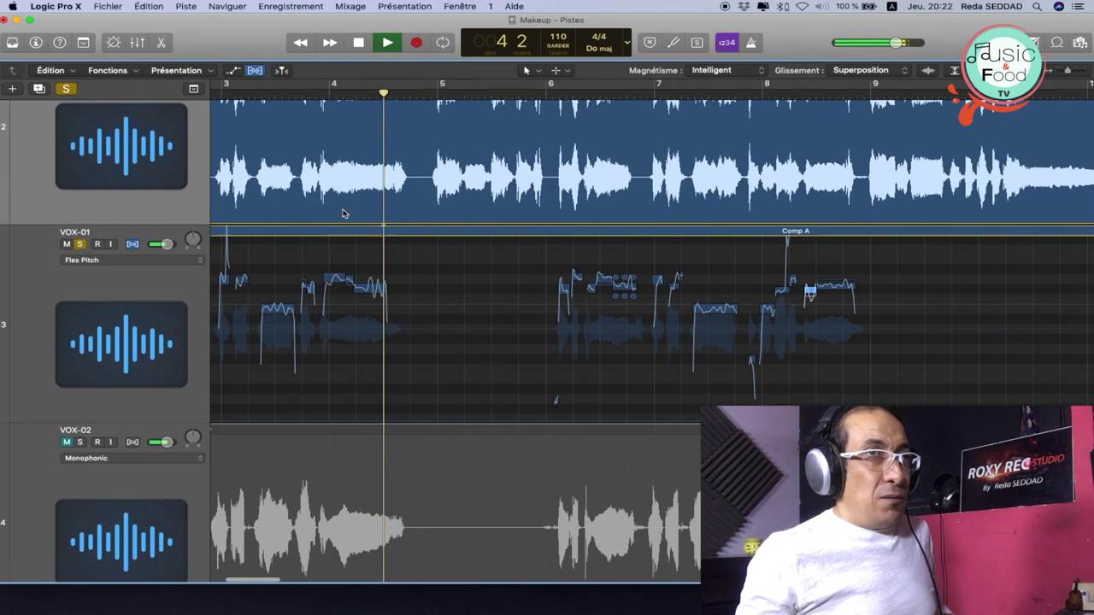
pyautogui.scroll(3, 342, 213)
pyautogui.hscroll(2, 343, 213)
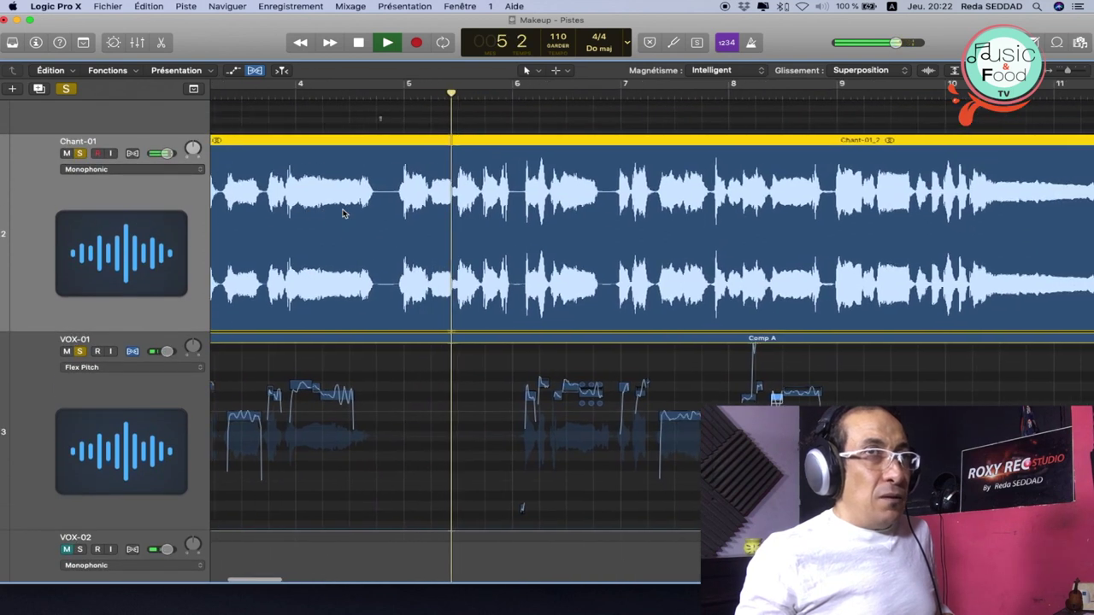
pyautogui.hscroll(2, 342, 213)
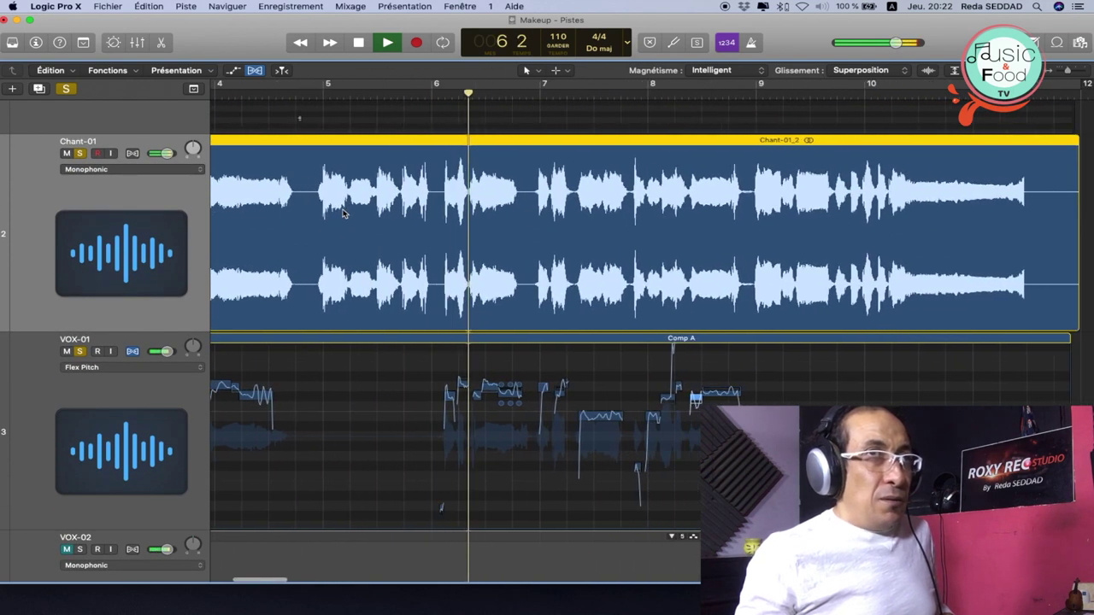
pyautogui.hscroll(5, 343, 214)
pyautogui.hscroll(2, 343, 213)
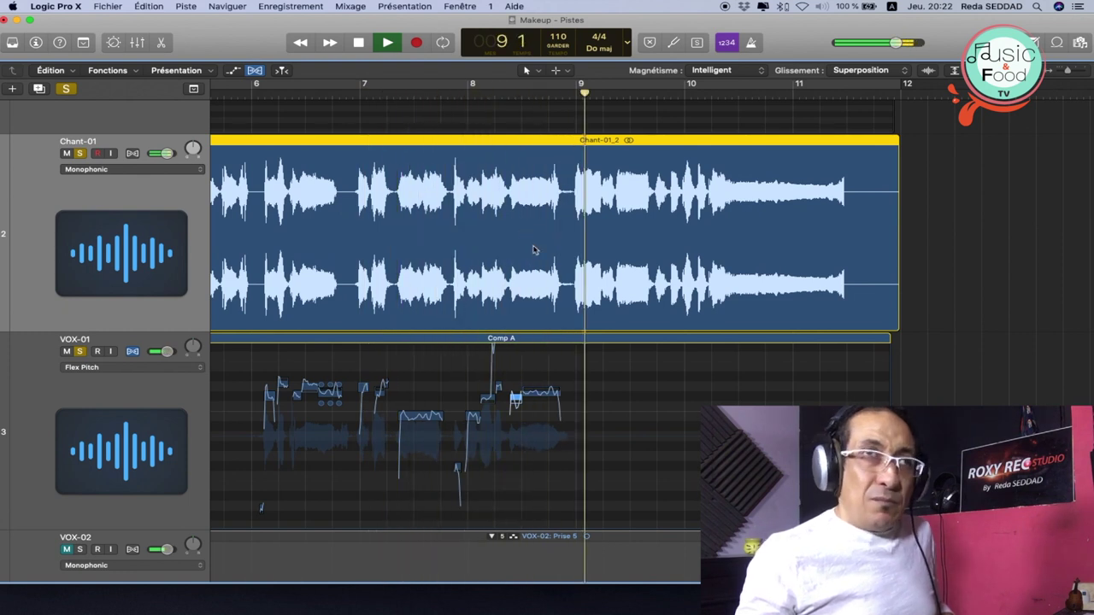
pyautogui.press('space')
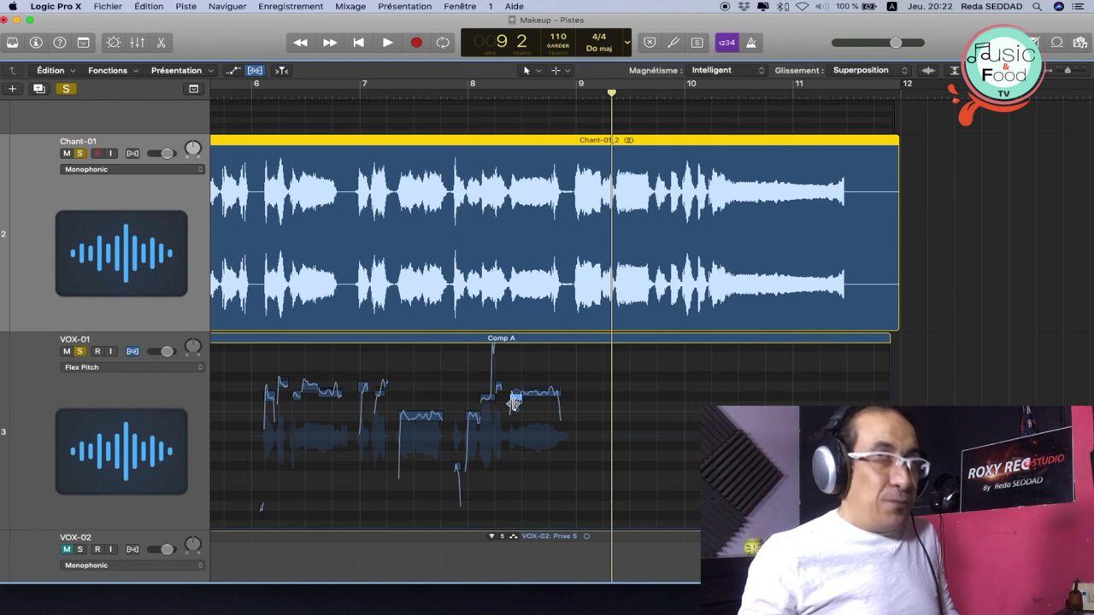
# Open the VOX-01 Comp A region around bar 3 in the Flex Pitch track editor.
pyautogui.scroll(-3, 522, 240)
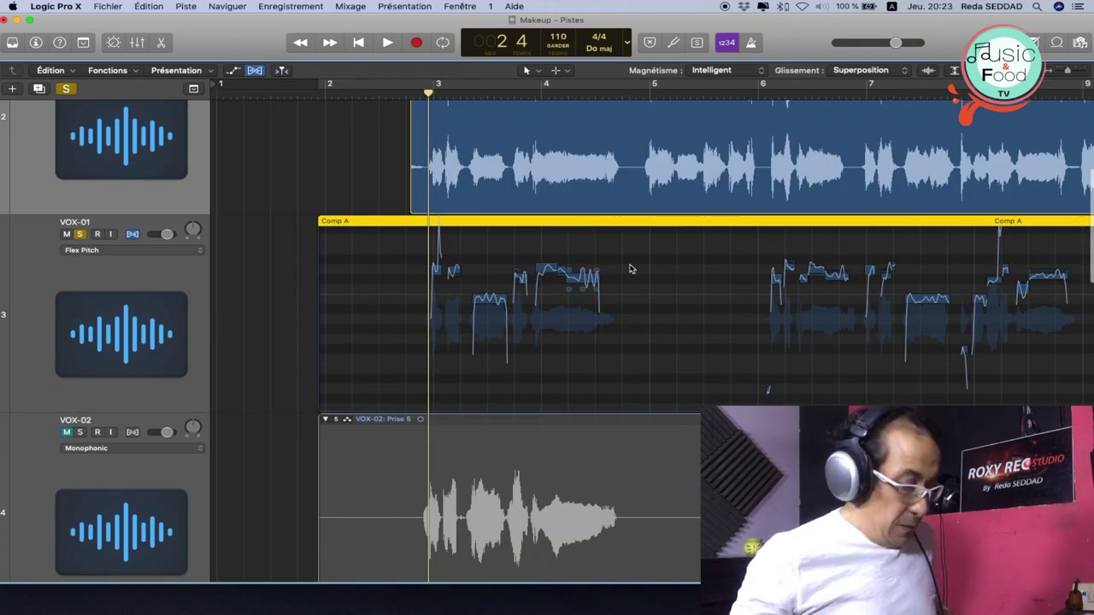
pyautogui.press('super+Right')
pyautogui.press('super+Right')
pyautogui.press('super+Right')
pyautogui.press('super+Right')
pyautogui.press('super+Right')
pyautogui.press('super+Right')
pyautogui.press('super+Down')
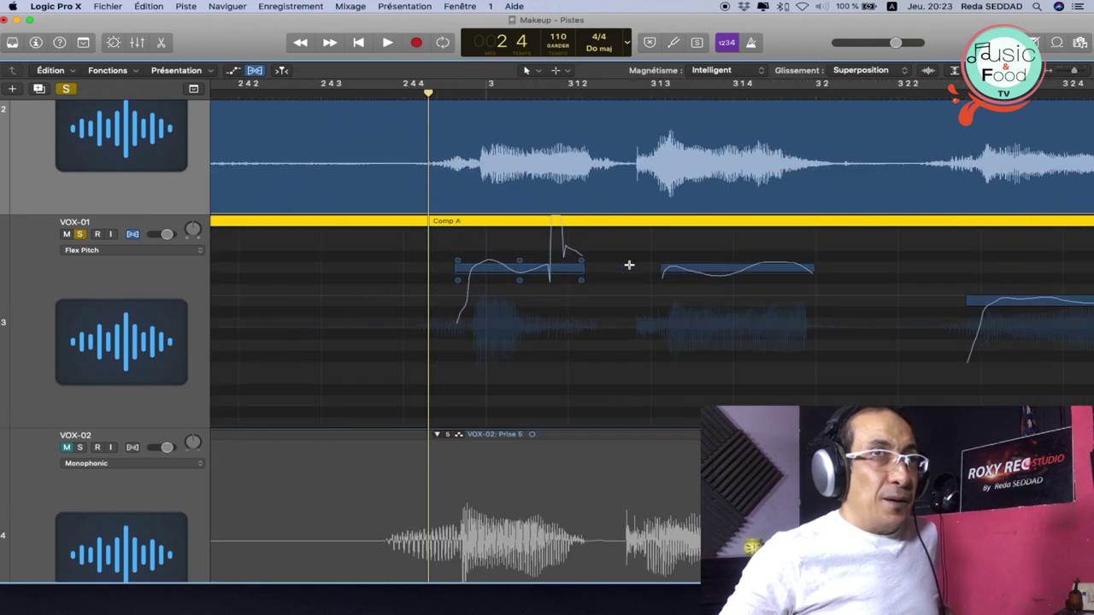
pyautogui.press('super+Down')
pyautogui.doubleClick(573, 220)
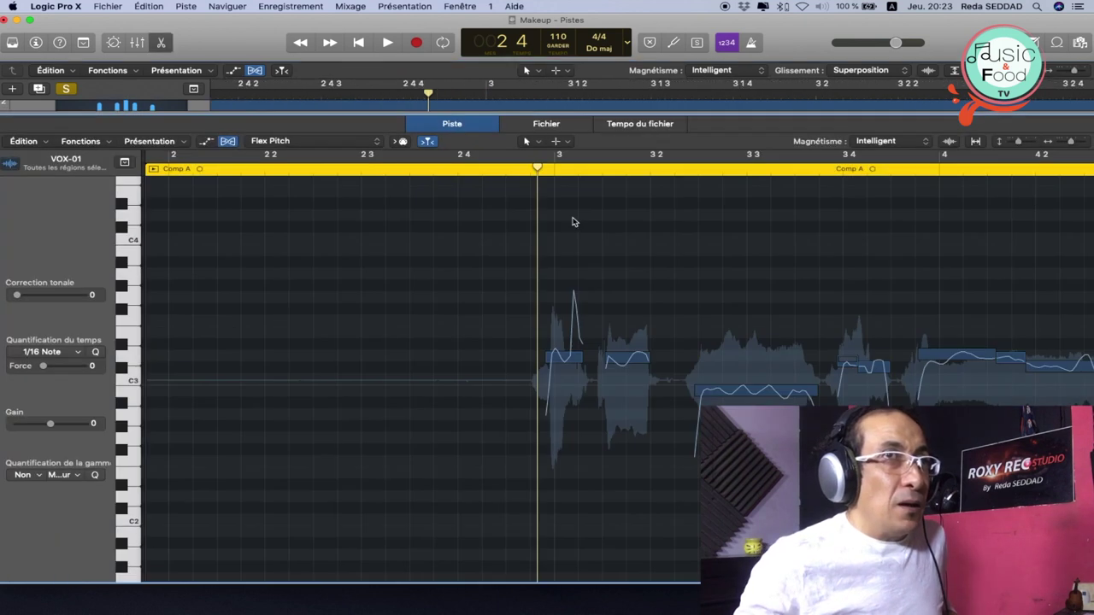
# Play the comp from 2 4 onward and replay the phrase from bar 6 to examine the transition into bar 7.
pyautogui.press('space')
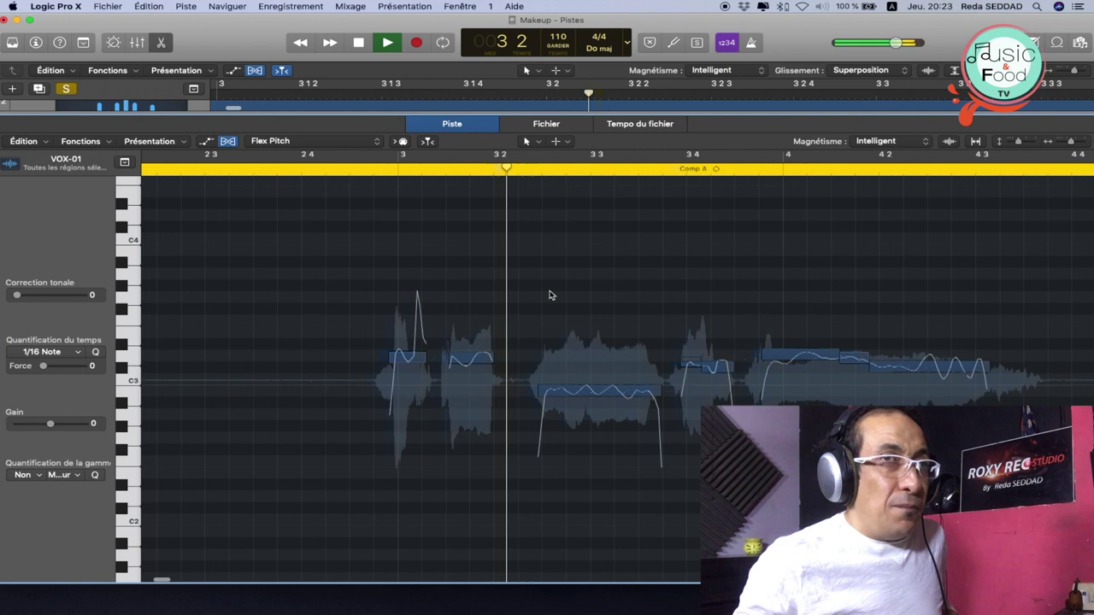
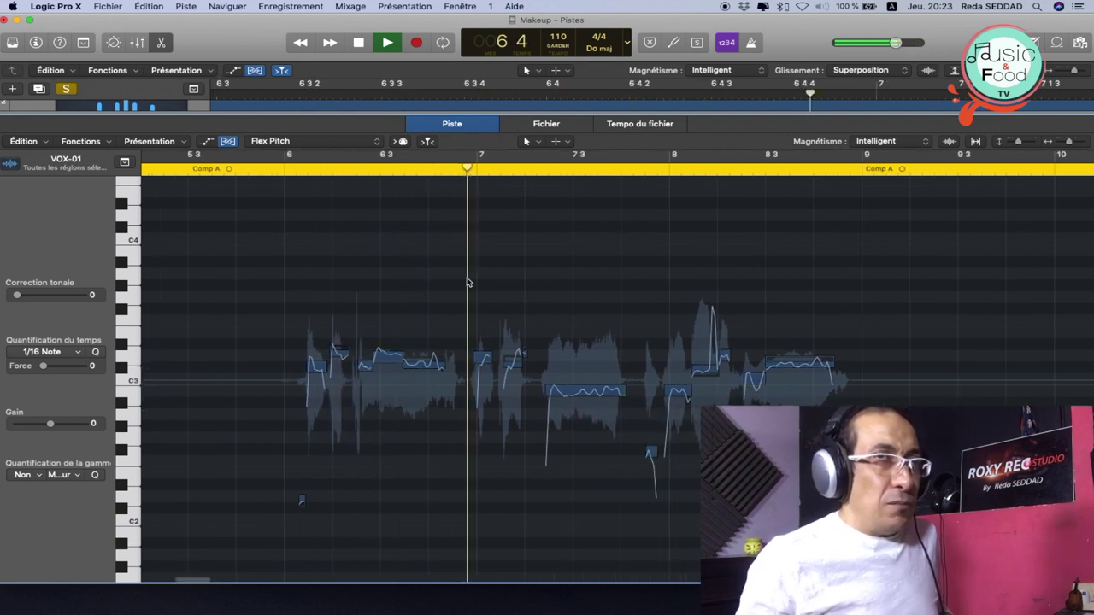
pyautogui.press('space')
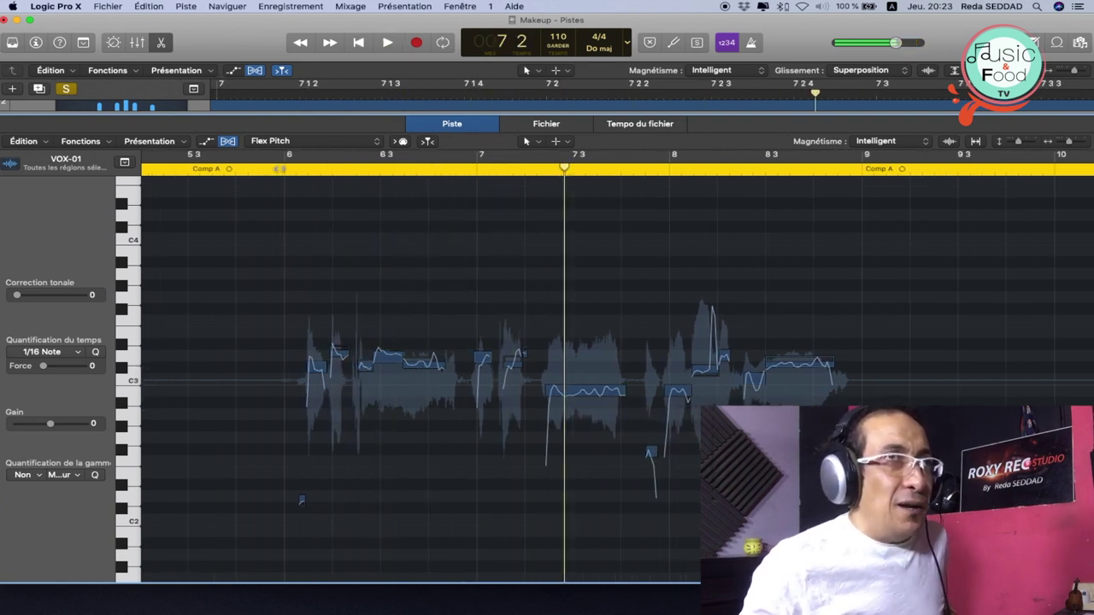
pyautogui.click(279, 168)
pyautogui.press('space')
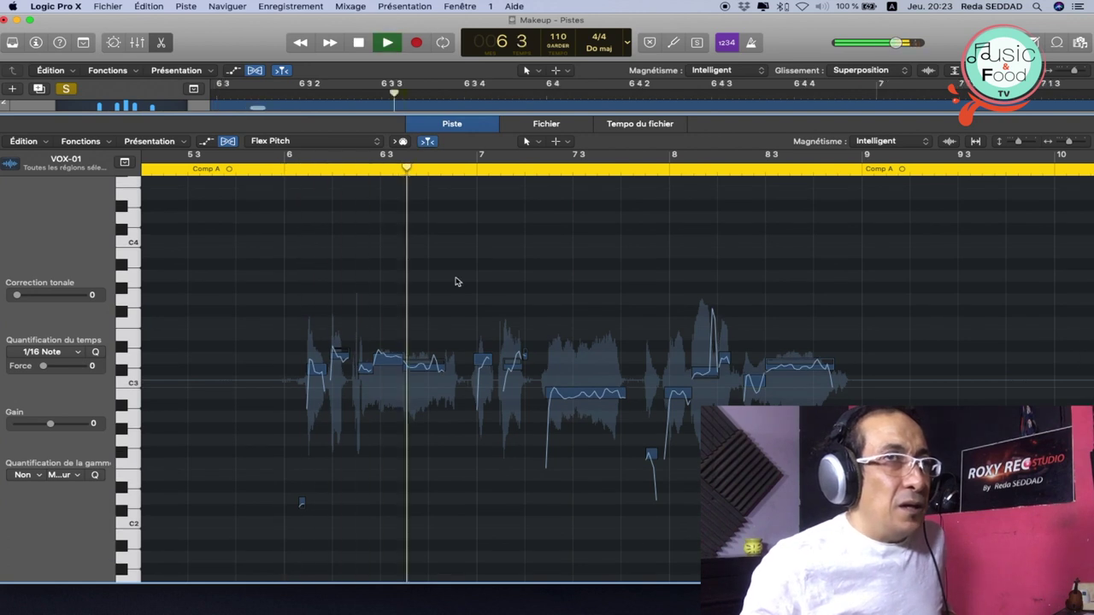
pyautogui.press('space')
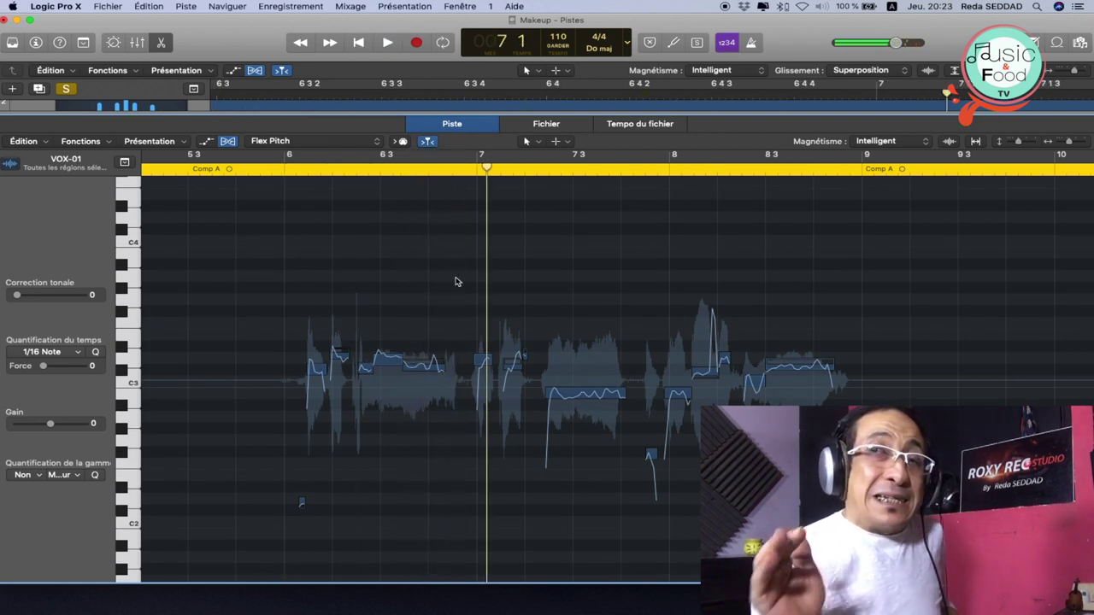
pyautogui.press('super+Right')
pyautogui.press('super+Right')
pyautogui.press('super+Right')
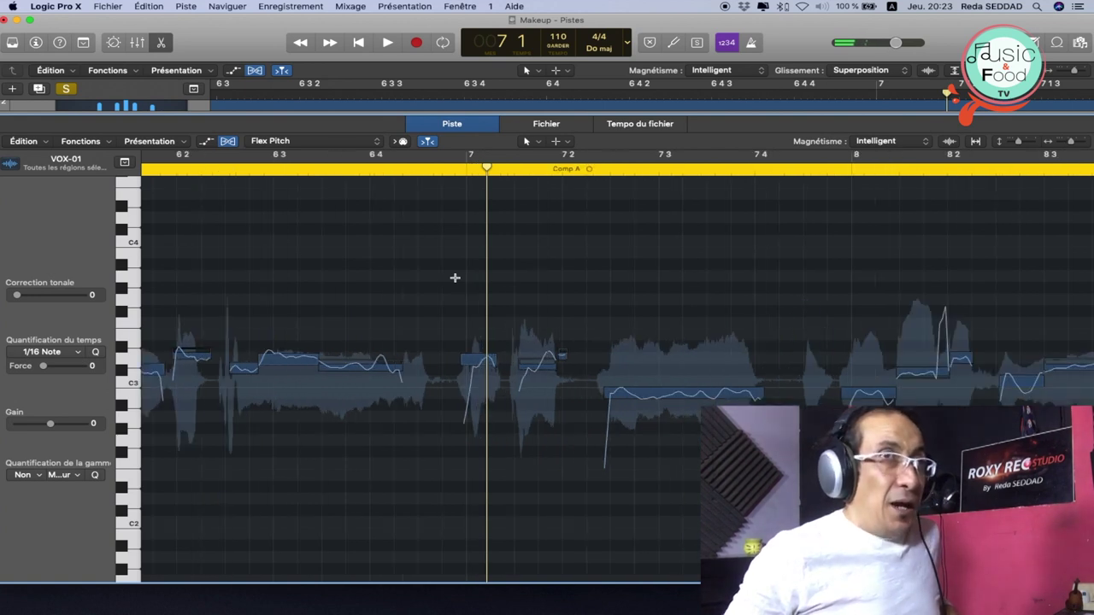
pyautogui.hscroll(-5, 456, 281)
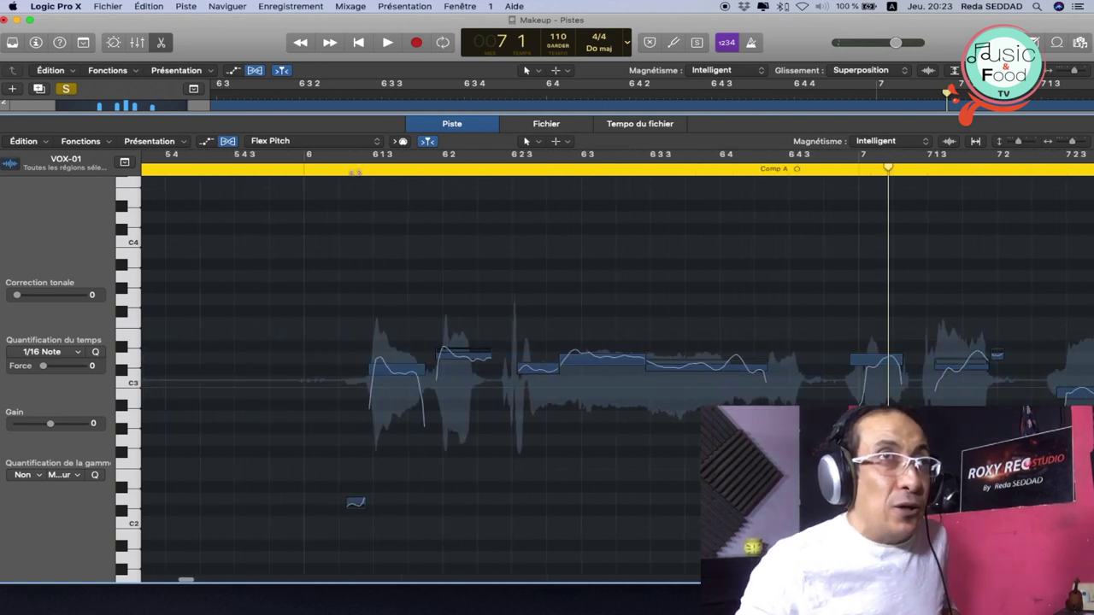
pyautogui.press('space')
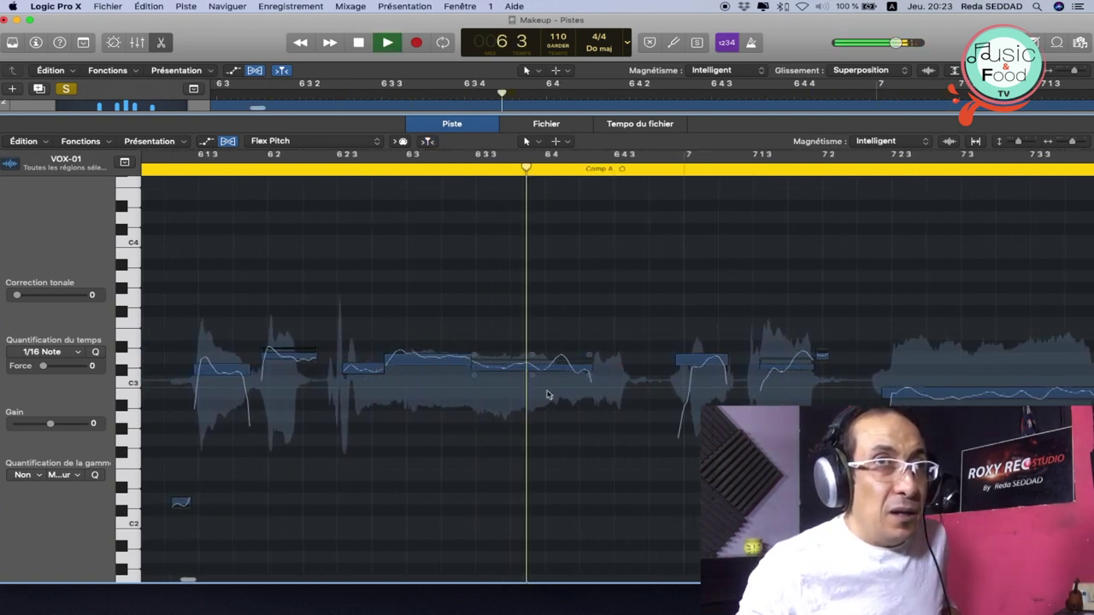
pyautogui.press('space')
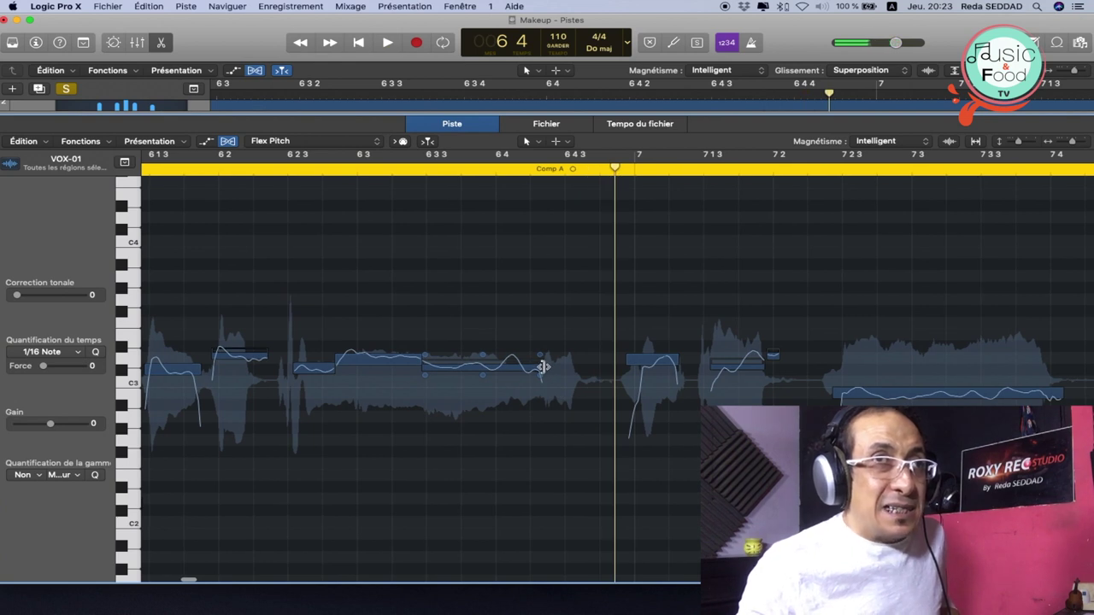
# Shorten the end of the held note between 6 4 and 6 4 3, and replay the transition into bar 7.
pyautogui.click(542, 366)
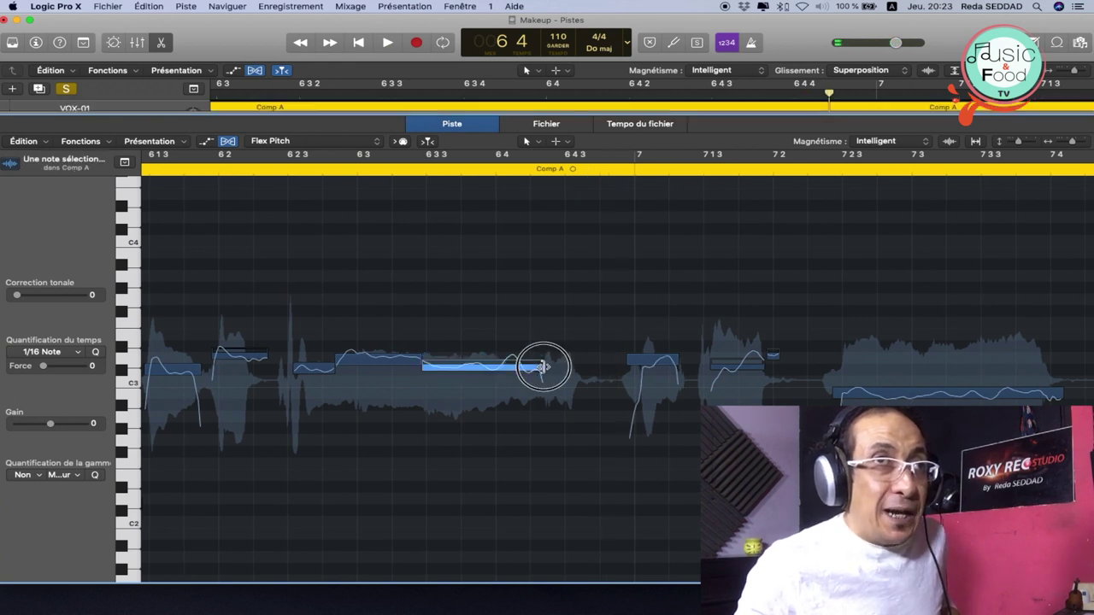
pyautogui.moveTo(542, 366); pyautogui.dragTo(522, 367)
pyautogui.press('space')
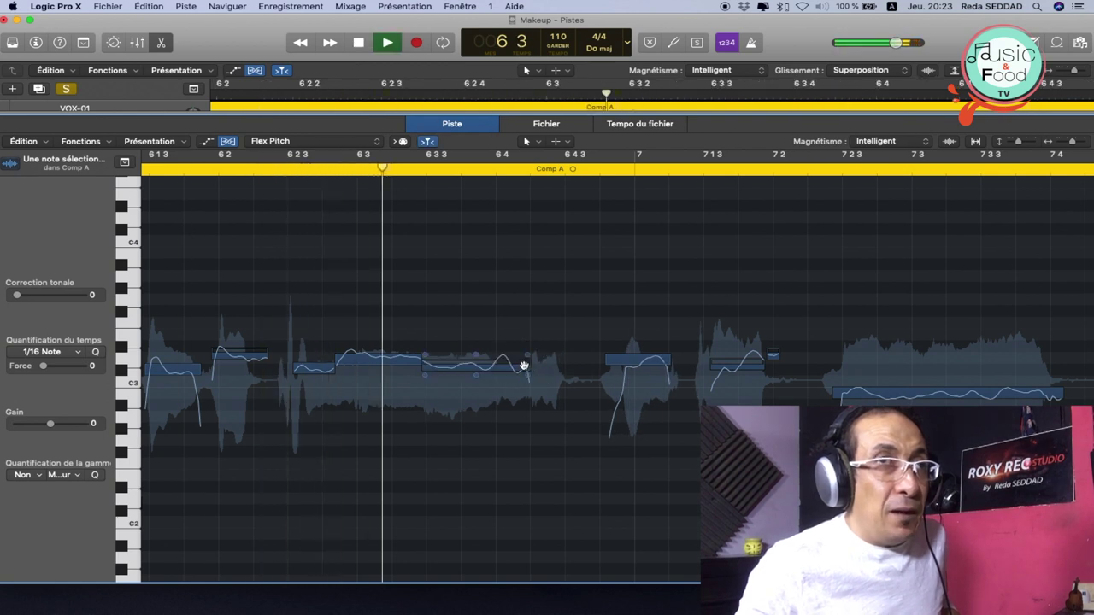
pyautogui.press('space')
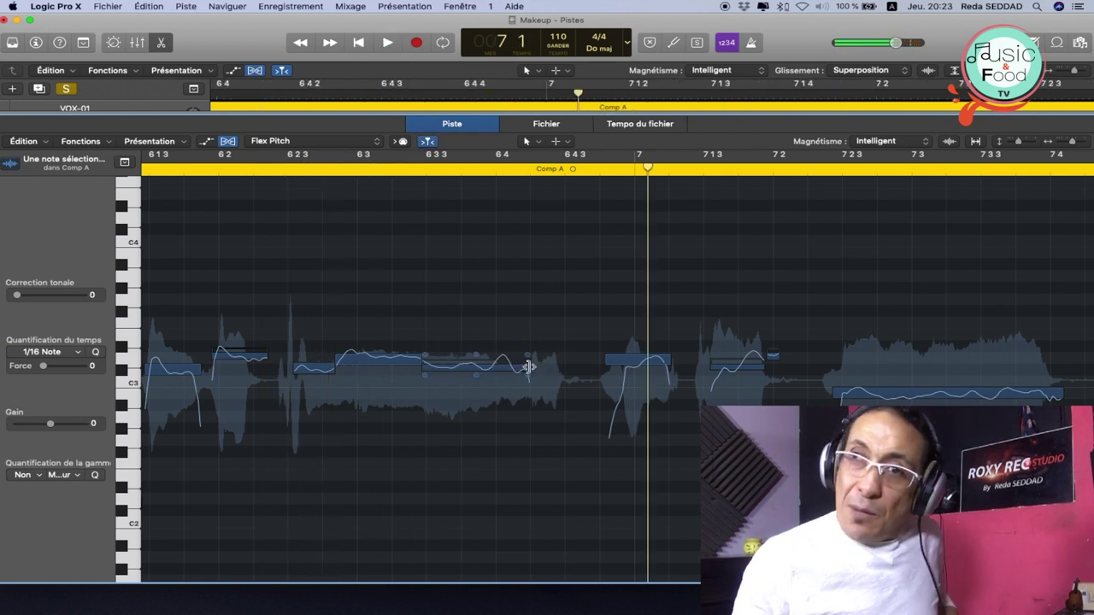
pyautogui.press('space')
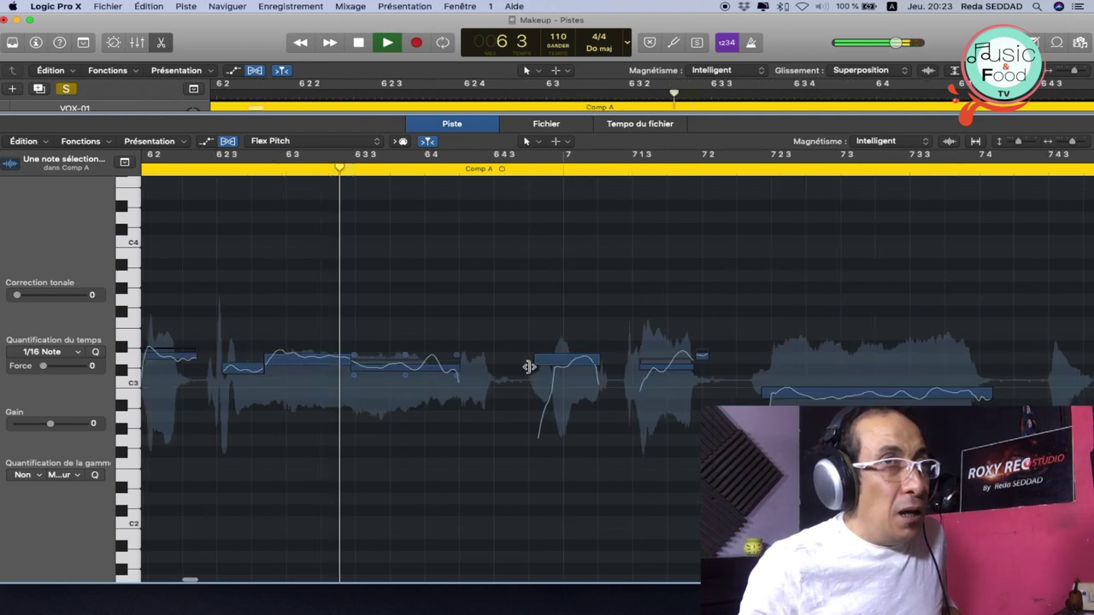
pyautogui.press('space')
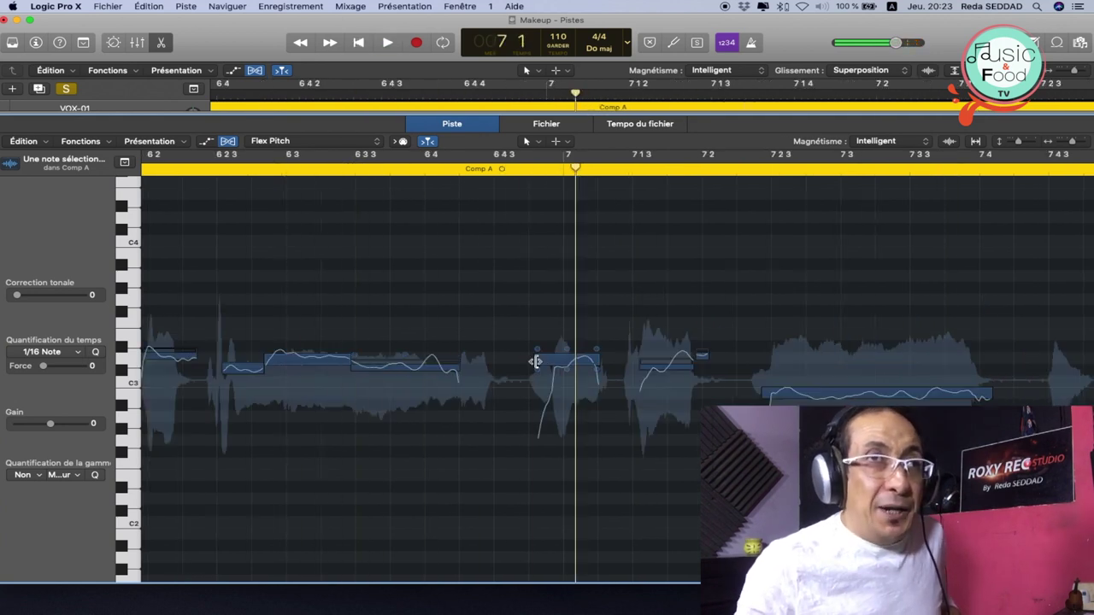
# Try moving the start of the next note to bar 7, replay the phrase, undo the timing change, and listen again.
pyautogui.moveTo(535, 362); pyautogui.dragTo(557, 363)
pyautogui.press('space')
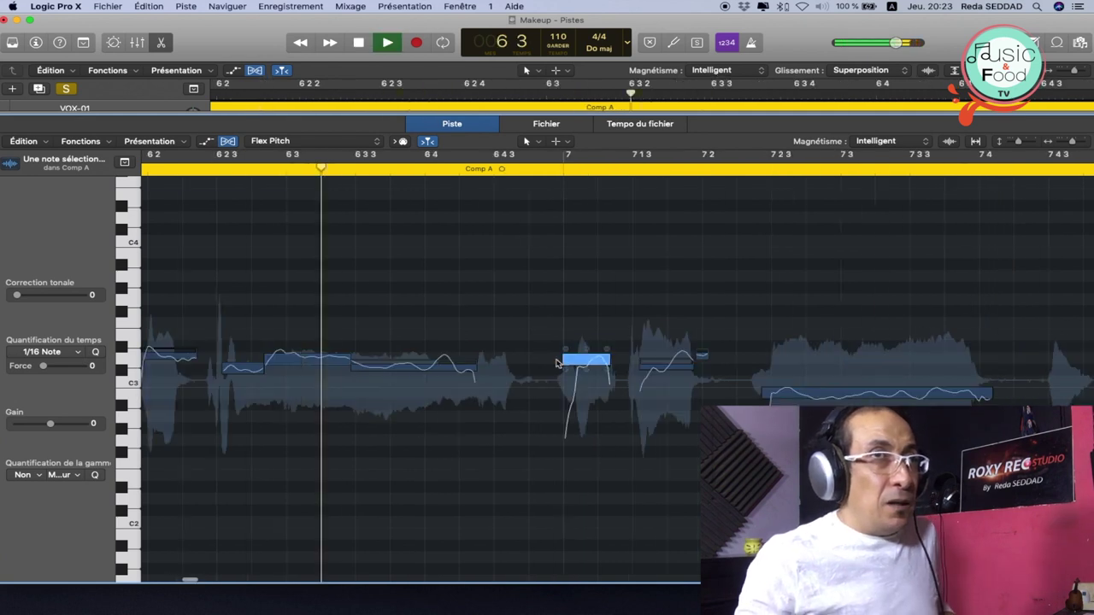
pyautogui.press('space')
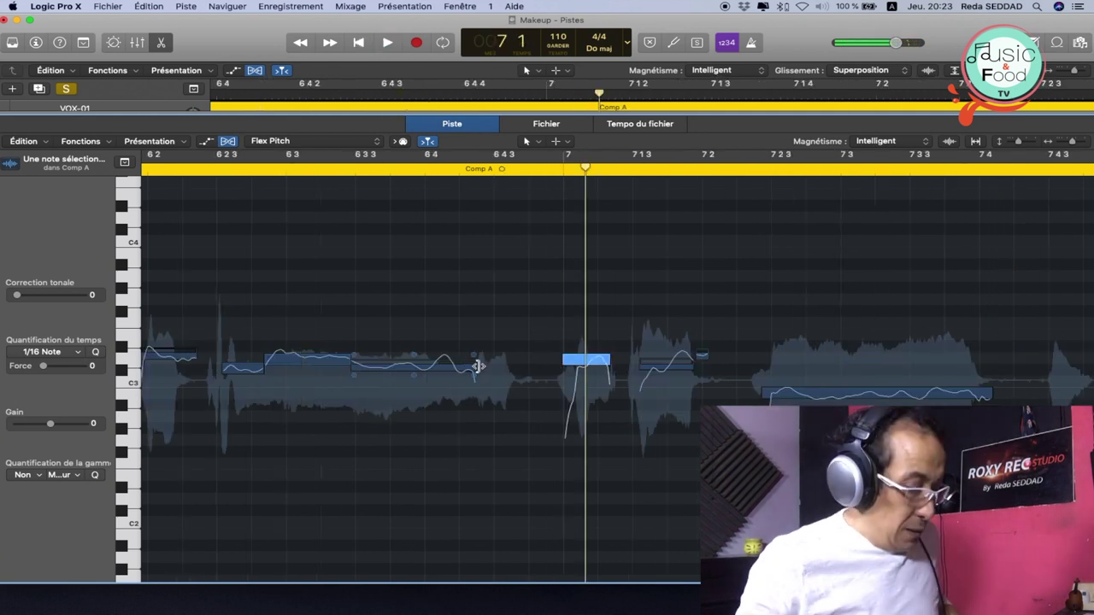
pyautogui.press('super+z')
pyautogui.press('space')
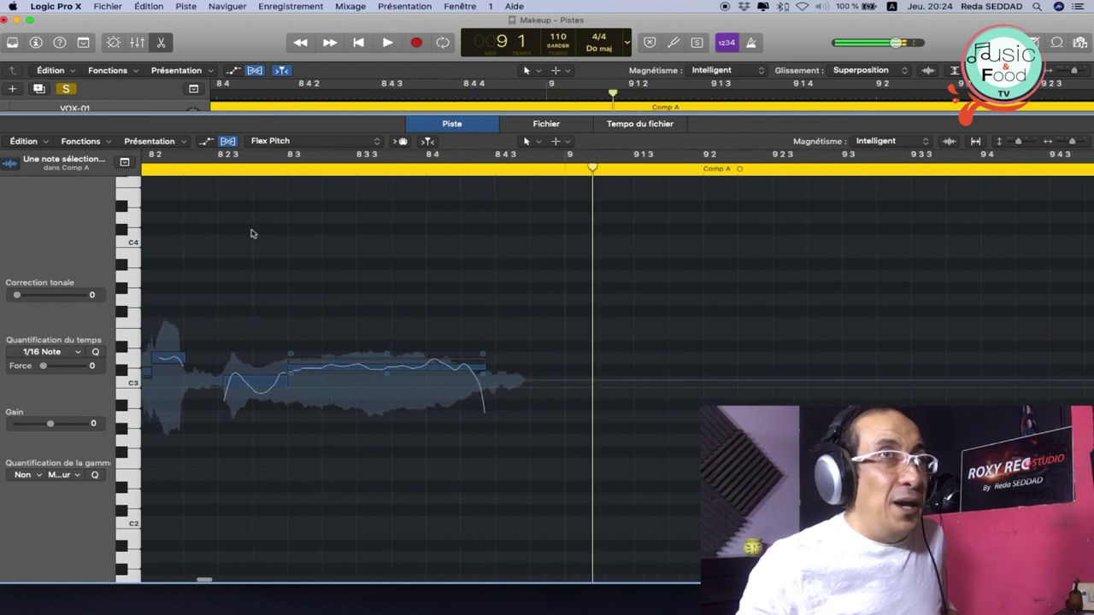
# Replay the end of the phrase from about 8 2 to examine how the held note finishes before bar 9.
pyautogui.click(197, 175)
pyautogui.press('space')
pyautogui.press('space')
pyautogui.click(485, 365)
pyautogui.press('space')
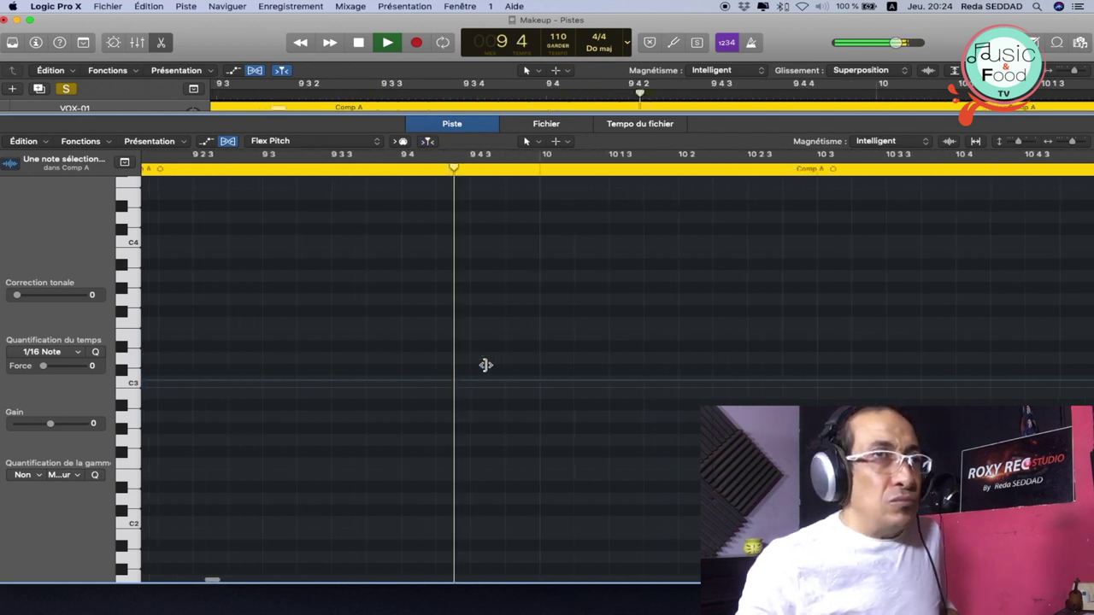
pyautogui.press('space')
pyautogui.press('super+Left')
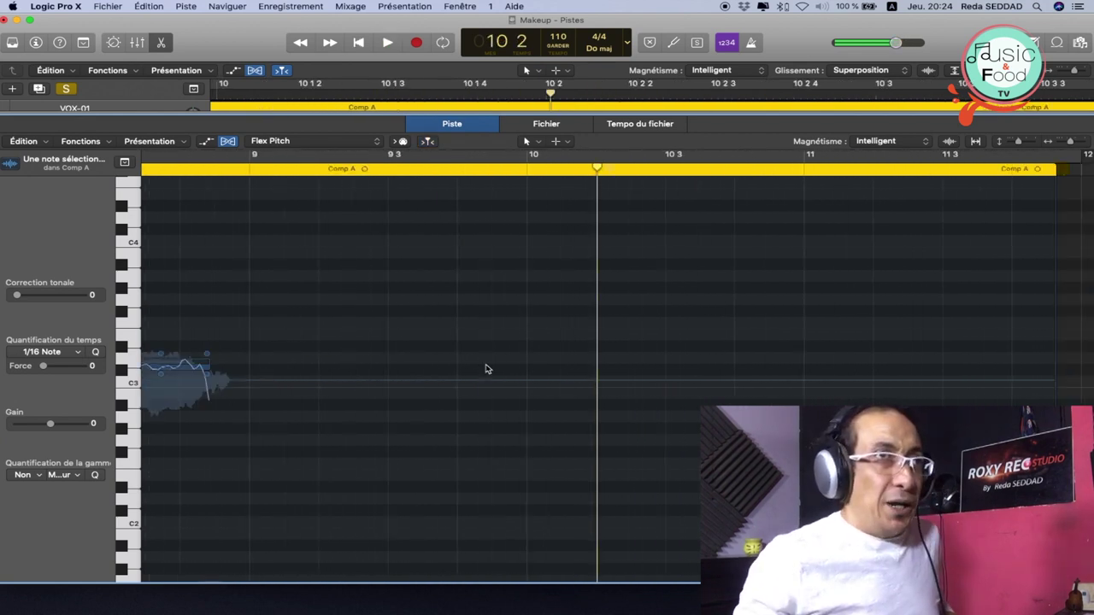
# Play the comp from just before bar 3 through bar 4 to check the first phrase.
pyautogui.hscroll(-15, 486, 369)
pyautogui.hscroll(-5, 485, 369)
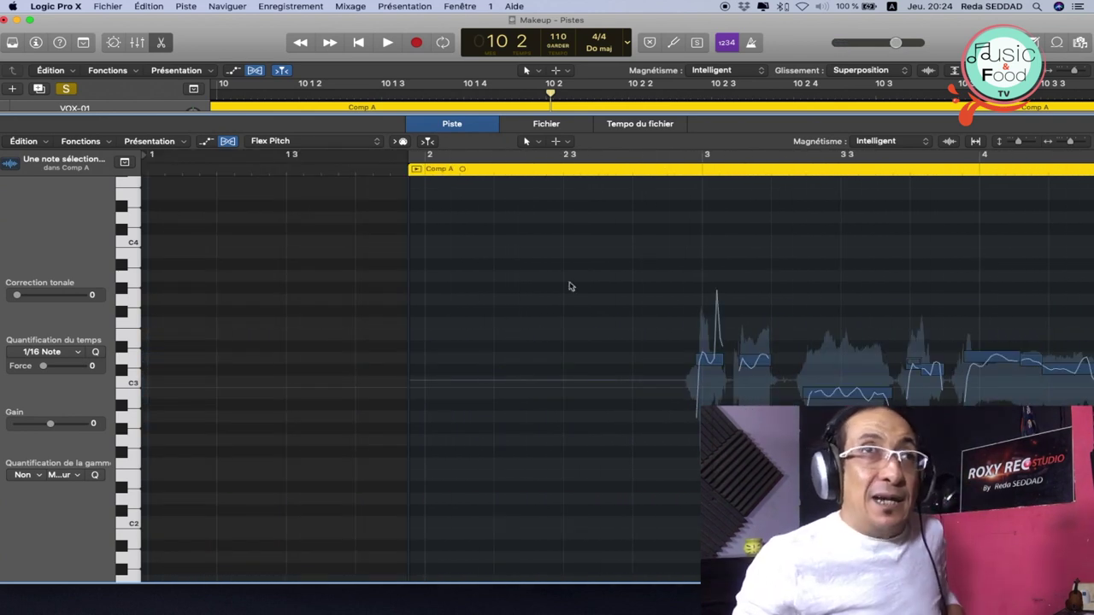
pyautogui.click(668, 171)
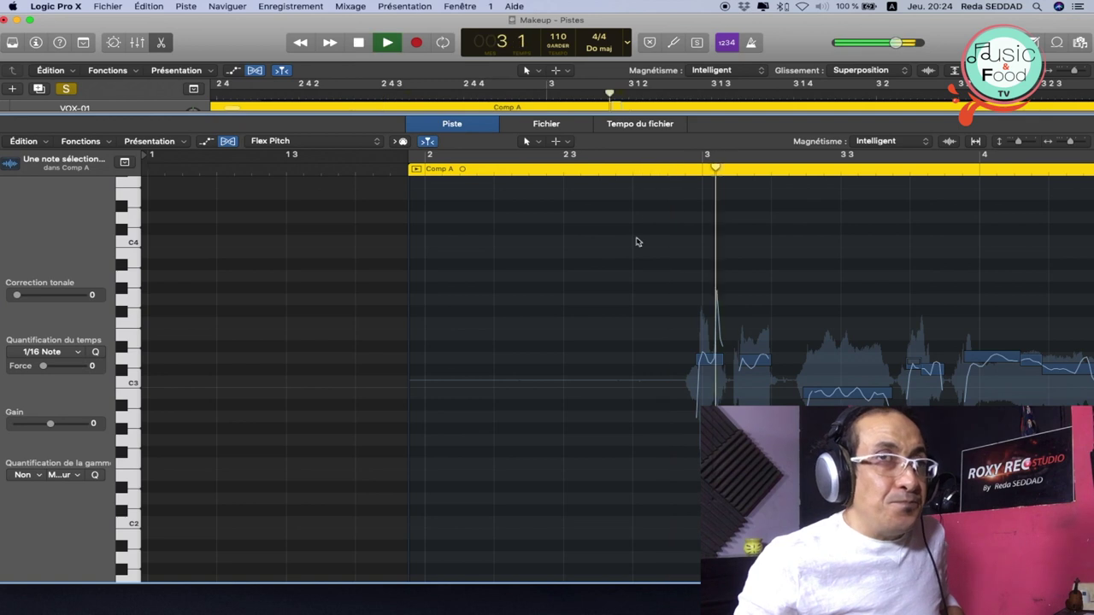
pyautogui.press('t')
pyautogui.press('Escape')
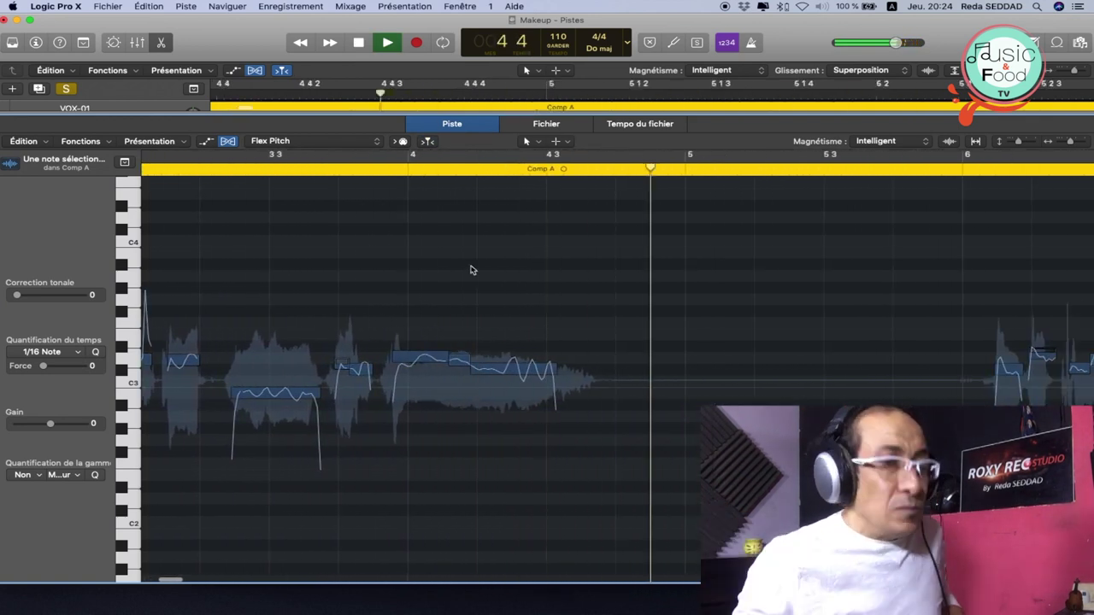
pyautogui.press('space')
# Replay the phrase from about 3 4 3 to examine the held note that ends just after 4 3.
pyautogui.press('super+Right')
pyautogui.press('super+Right')
pyautogui.press('super+Right')
pyautogui.hscroll(-3, 471, 269)
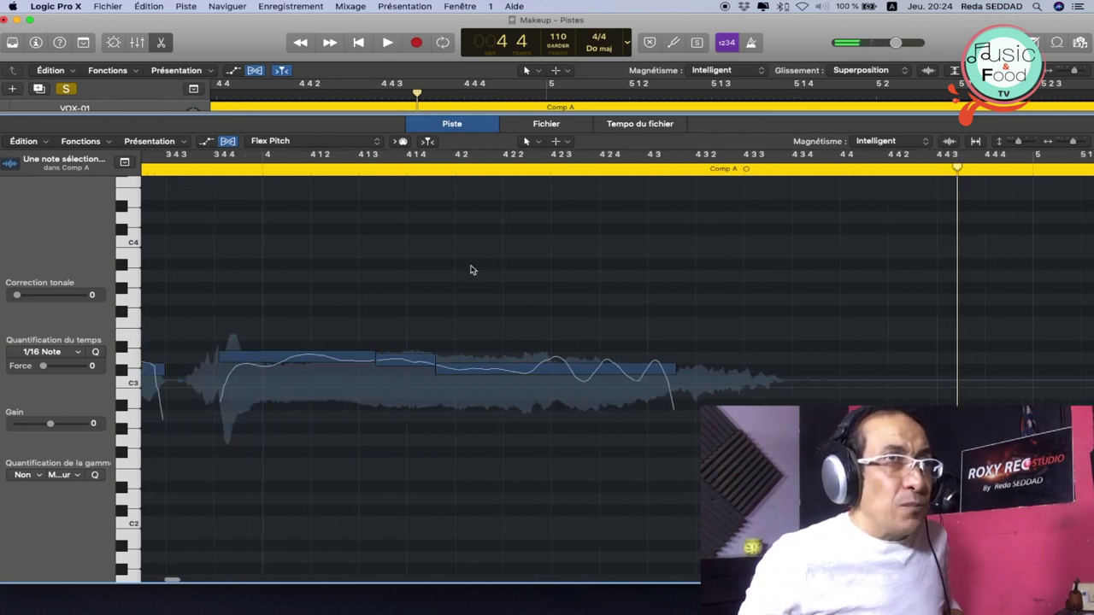
pyautogui.hscroll(-5, 470, 270)
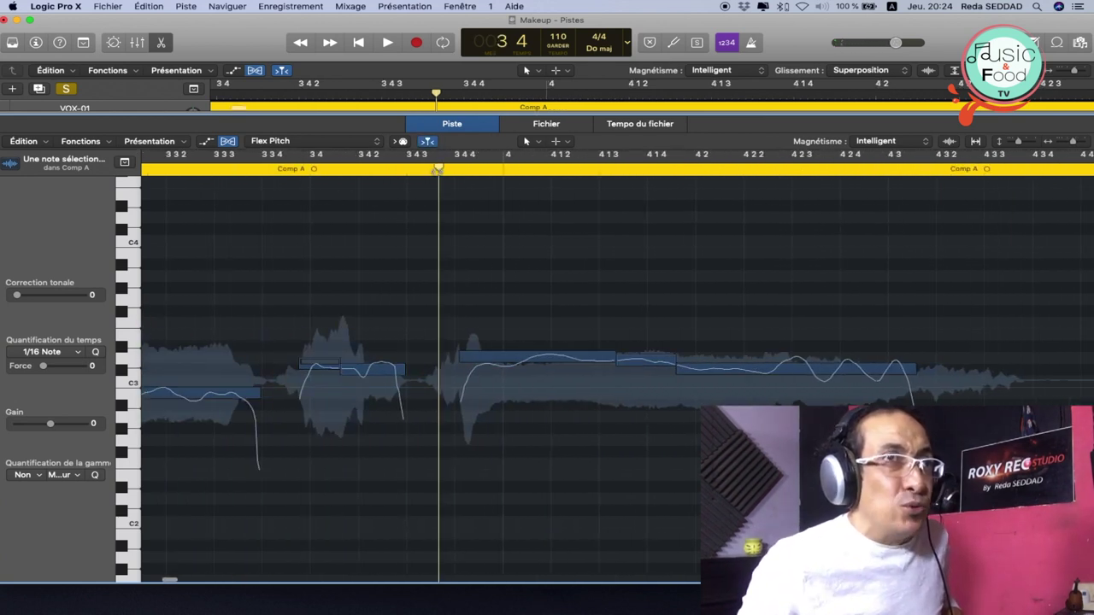
pyautogui.press('space')
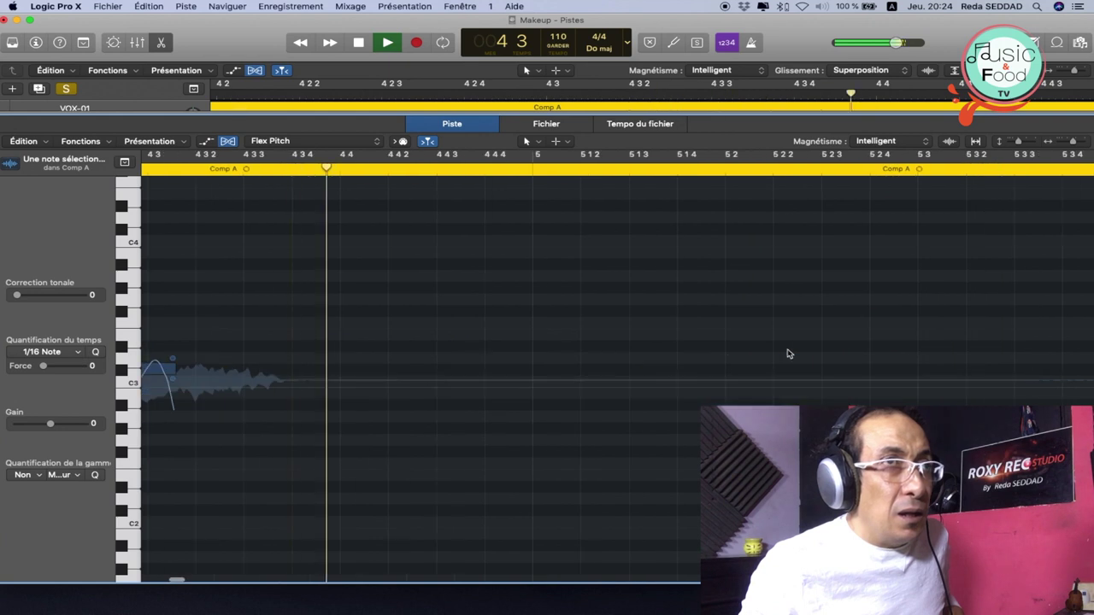
pyautogui.press('space')
pyautogui.press('space')
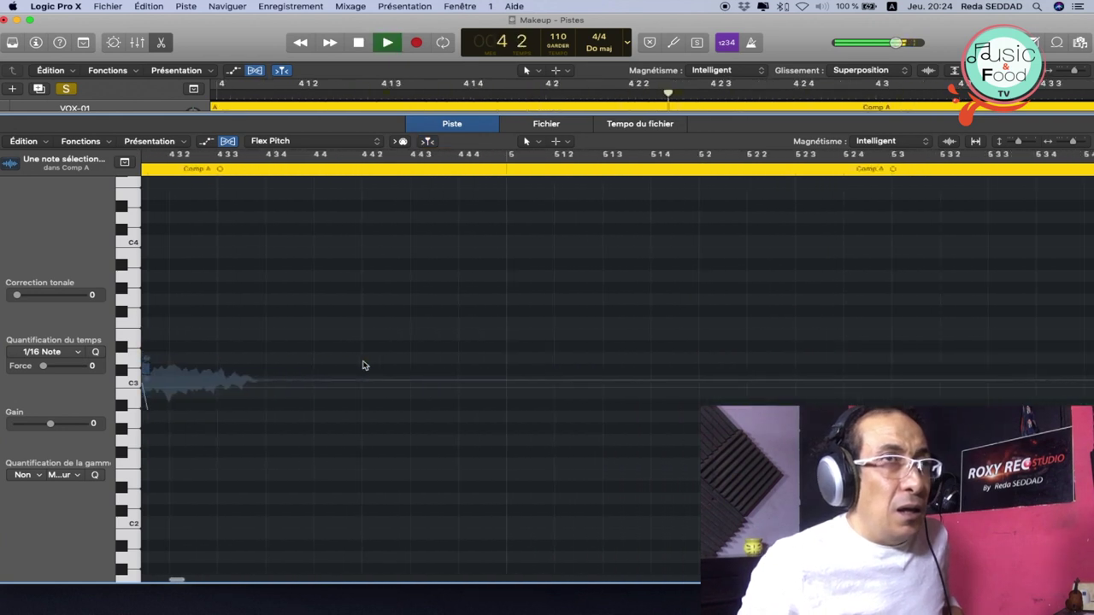
pyautogui.press('space')
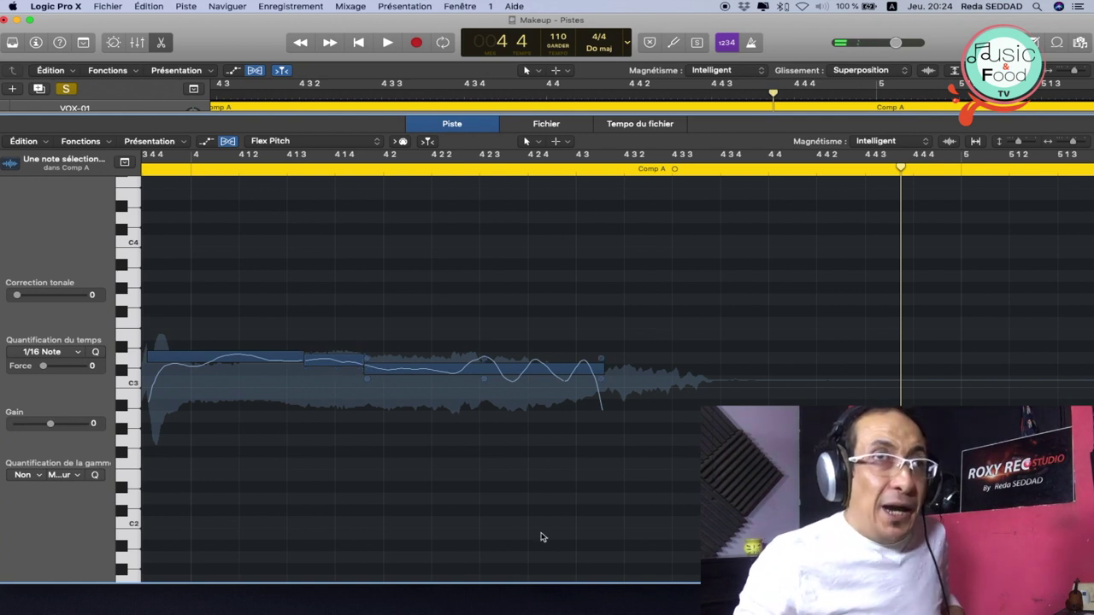
# Select the held note ending just after 4 3, and play the comp through bar 6 into bar 7.
pyautogui.click(600, 369)
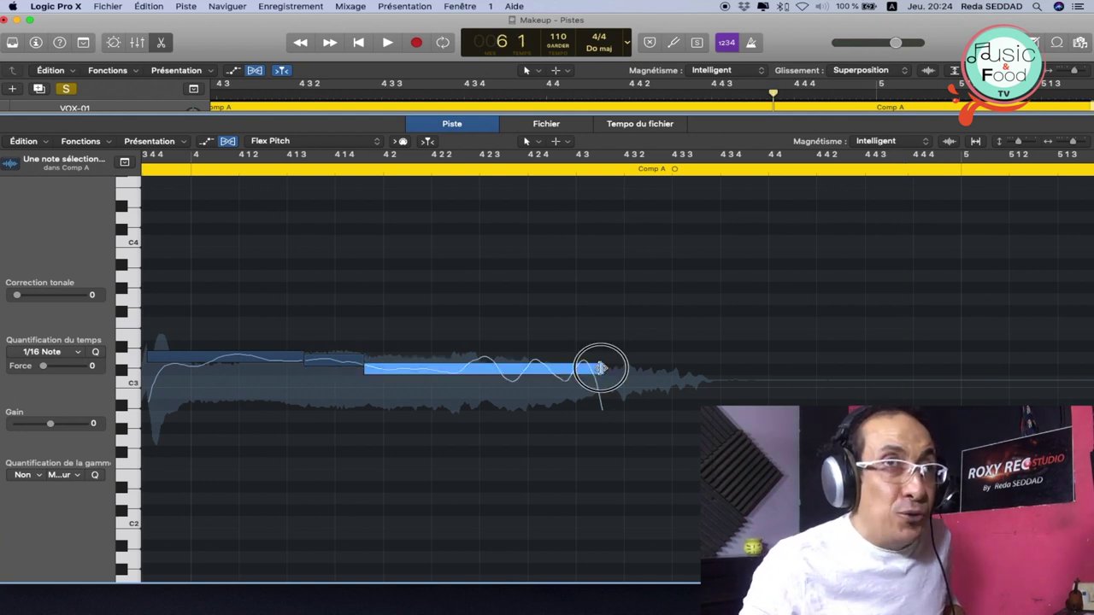
pyautogui.click(818, 372)
pyautogui.press('space')
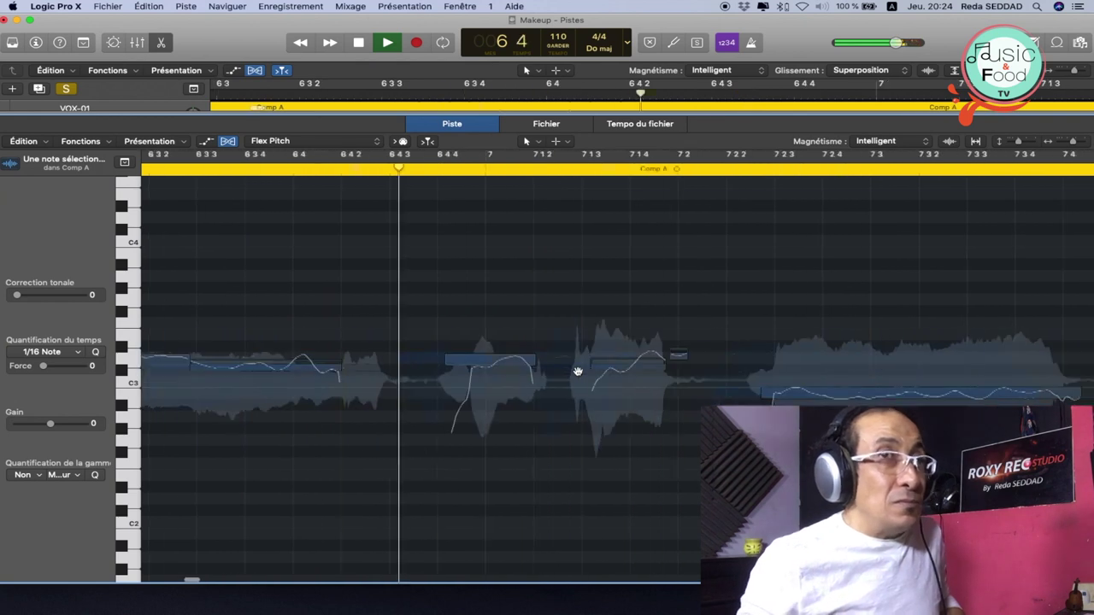
pyautogui.press('space')
# Slightly shorten the end of the held note just before 6 4 2, and replay the comp into bar 9.
pyautogui.hscroll(-3, 578, 376)
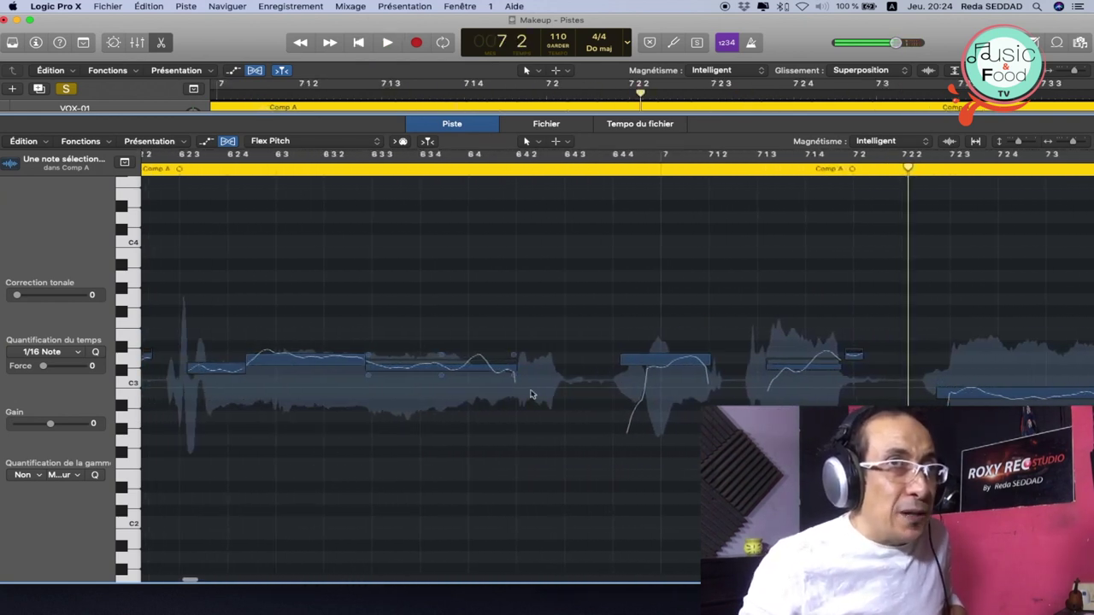
pyautogui.click(519, 366)
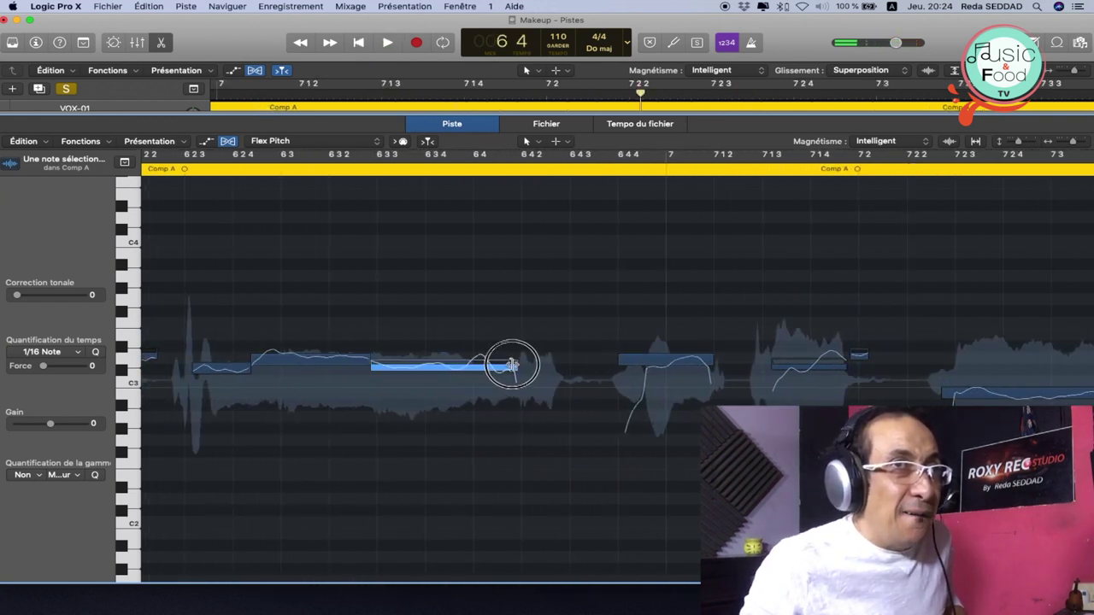
pyautogui.hscroll(-18, 510, 368)
pyautogui.click(524, 167)
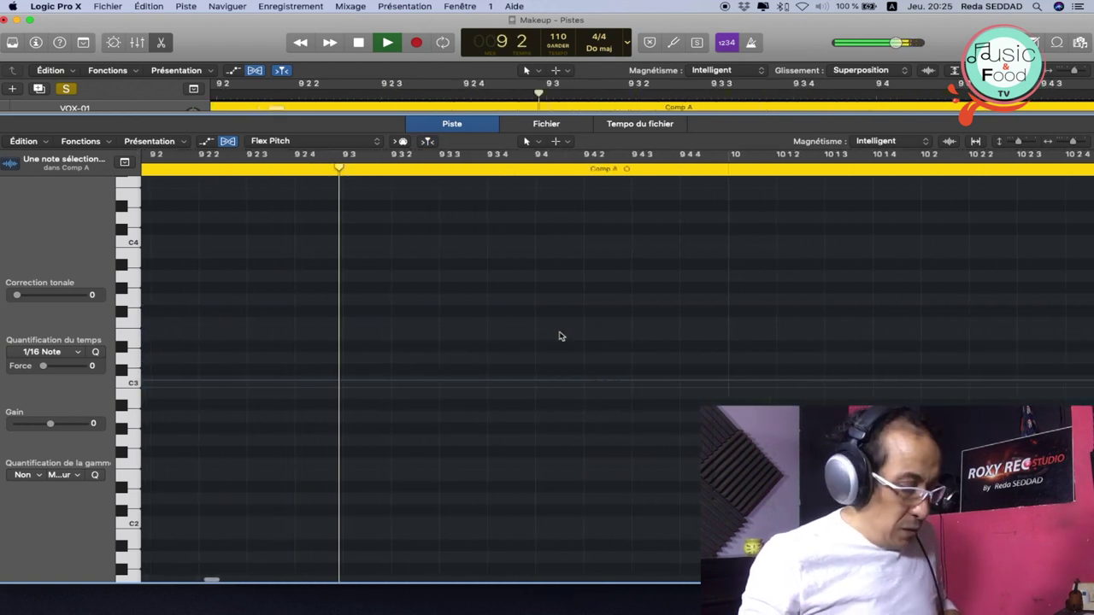
pyautogui.press('space')
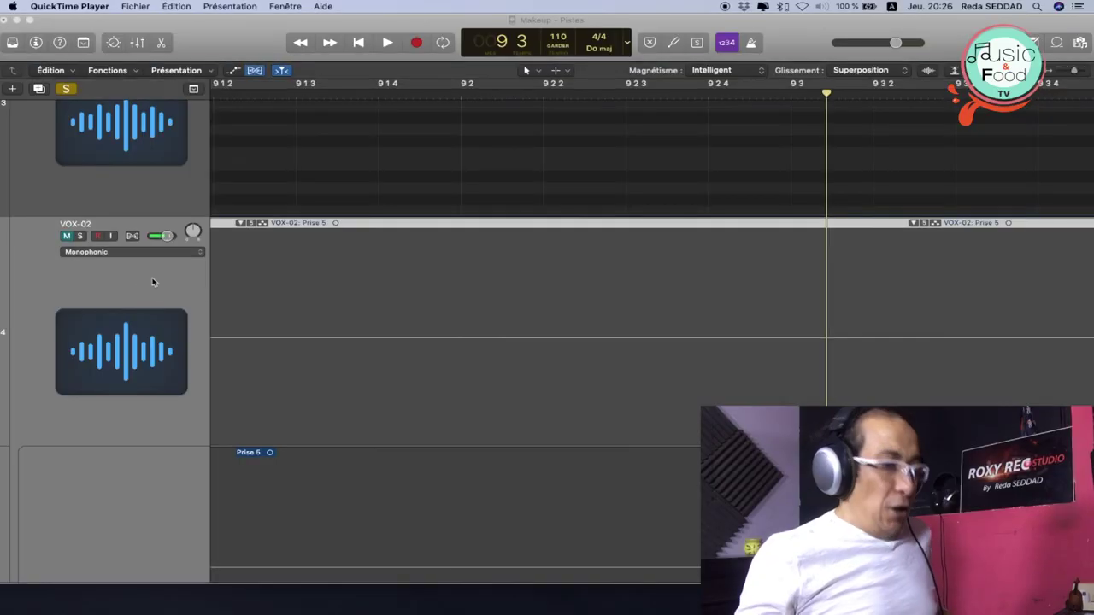
# Select the VOX-02 track and reduce the track heights until all tracks and its five takes fit in view.
pyautogui.click(152, 282)
pyautogui.press('super+Up')
pyautogui.press('super+Up')
pyautogui.press('super+Up')
pyautogui.press('super+Up')
pyautogui.press('super+Up')
pyautogui.press('super+Up')
pyautogui.press('super+Up')
pyautogui.press('super+Up')
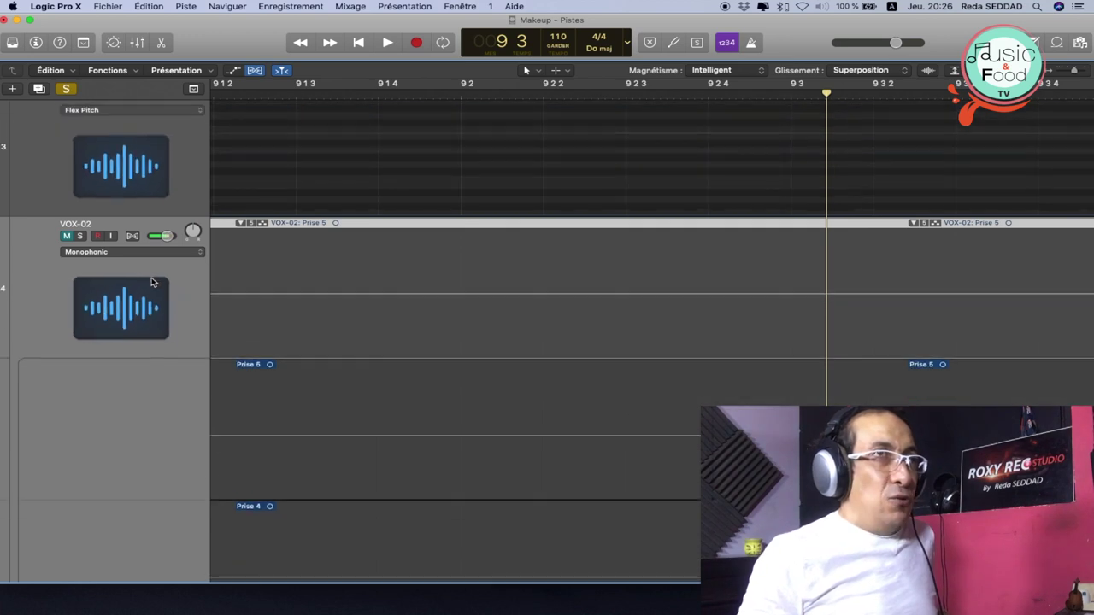
pyautogui.press('super+Up')
pyautogui.press('super+Up')
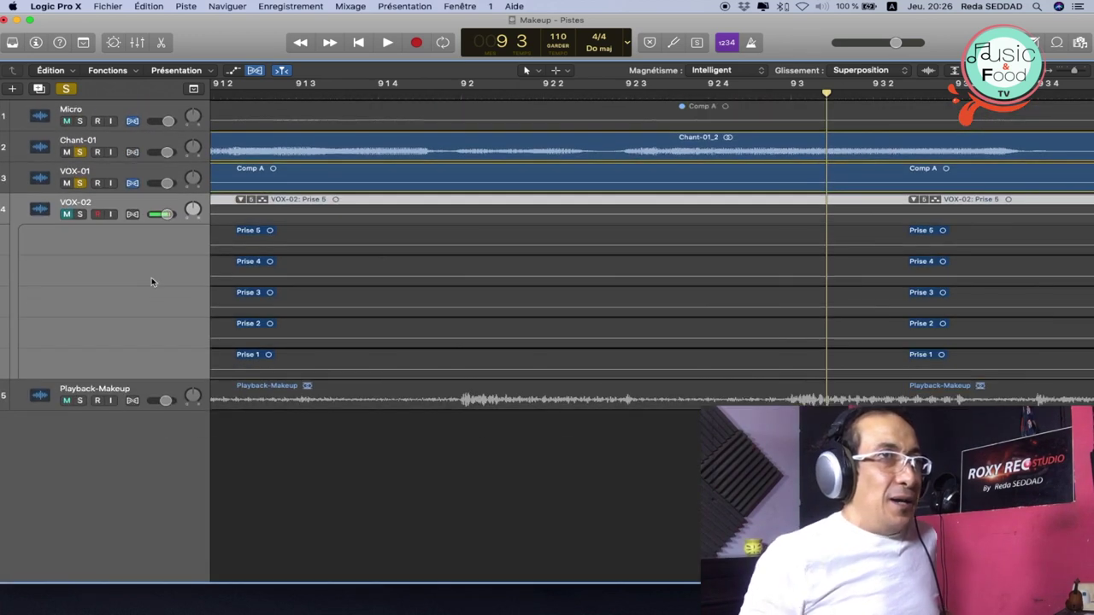
# Solo the VOX-02 track, and mute VOX-01 and Chant-01.
pyautogui.click(79, 214)
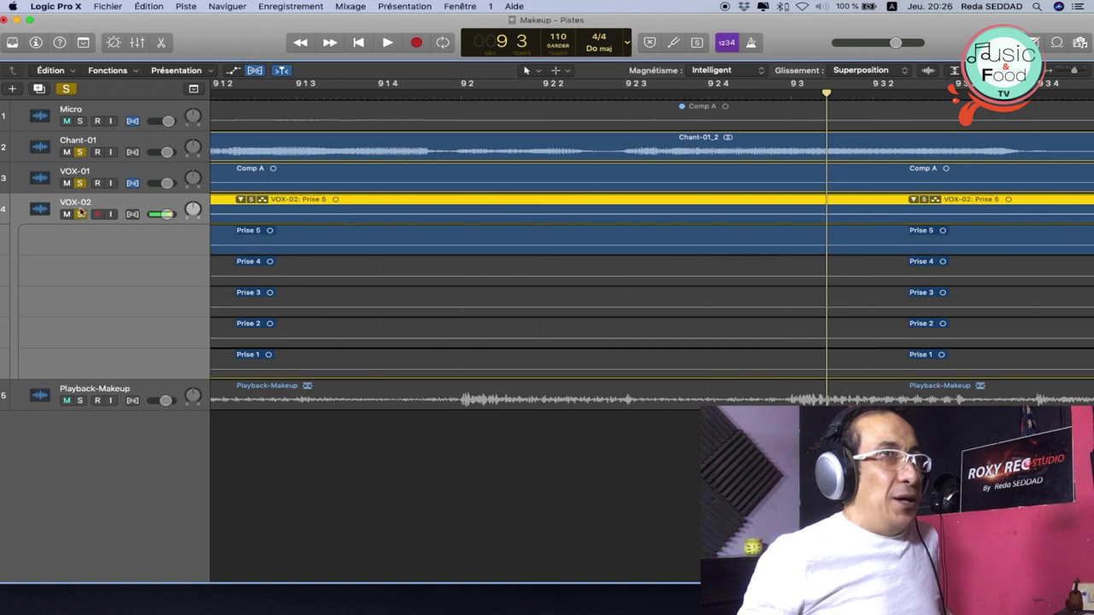
pyautogui.click(66, 183)
pyautogui.click(66, 152)
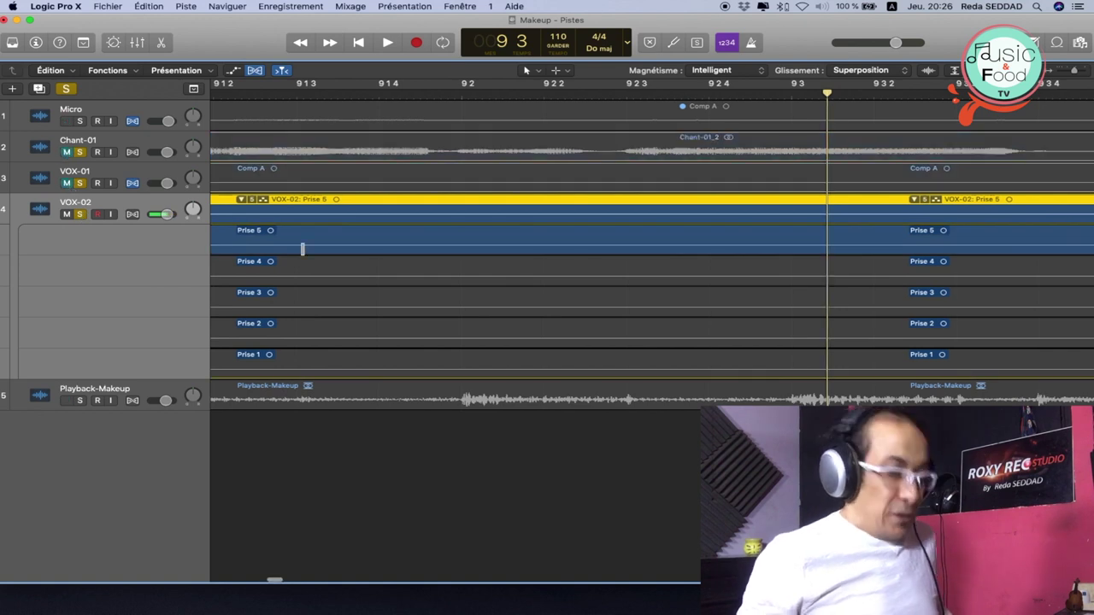
# Keep the Pointer tool active and play Prise 5 of VOX-02 from about 2 3.
pyautogui.press('super+Left')
pyautogui.hscroll(-15, 302, 249)
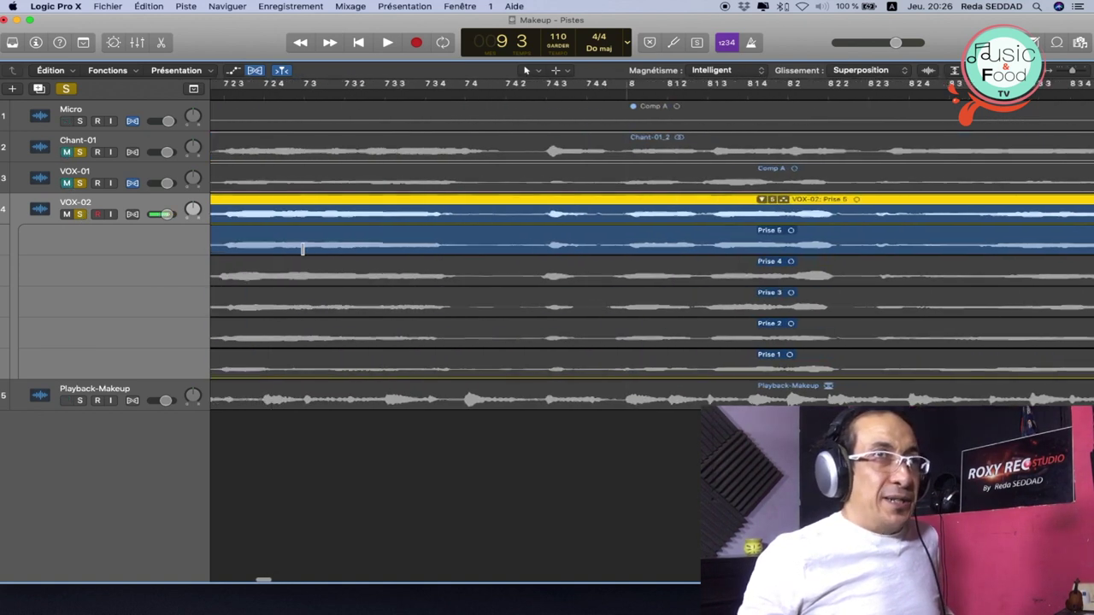
pyautogui.hscroll(-5, 302, 249)
pyautogui.press('t')
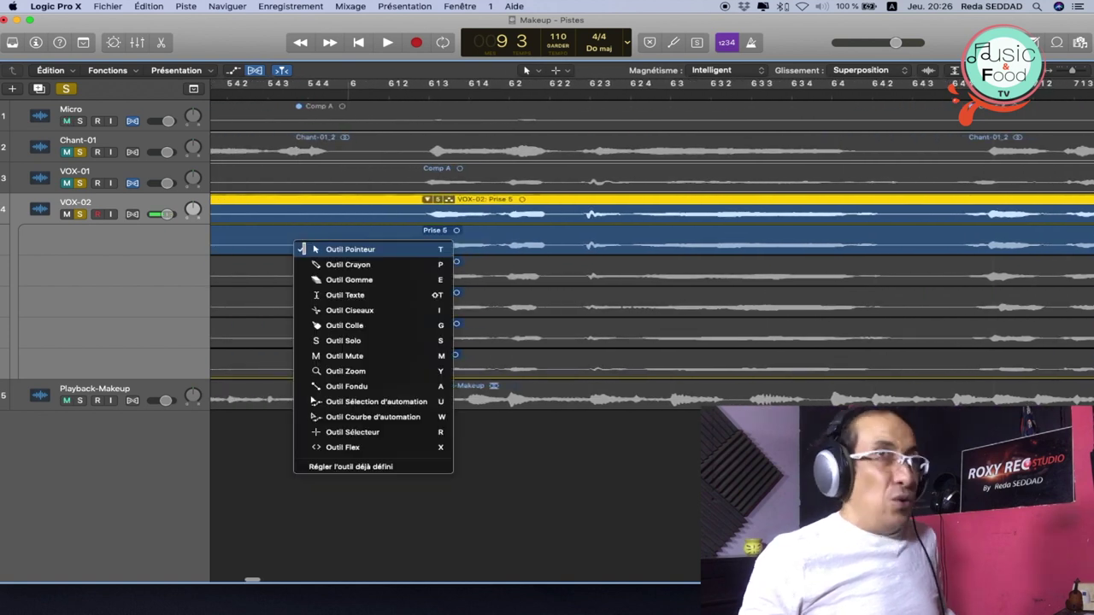
pyautogui.click(322, 249)
pyautogui.hscroll(-5, 321, 248)
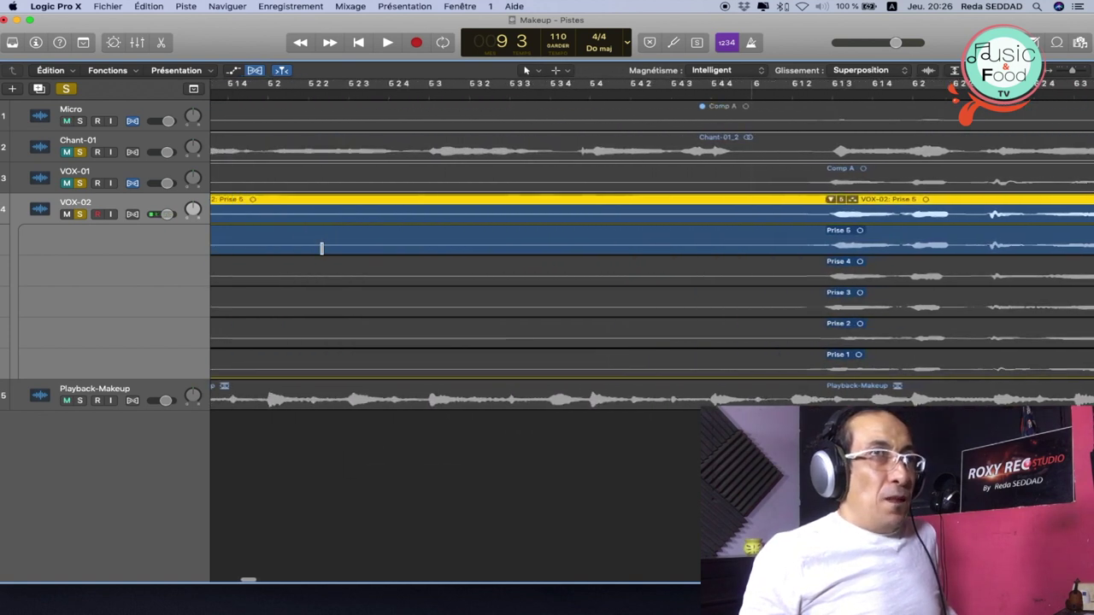
pyautogui.press('super+Left')
pyautogui.press('super+Left')
pyautogui.press('super+Left')
pyautogui.hscroll(-7, 321, 248)
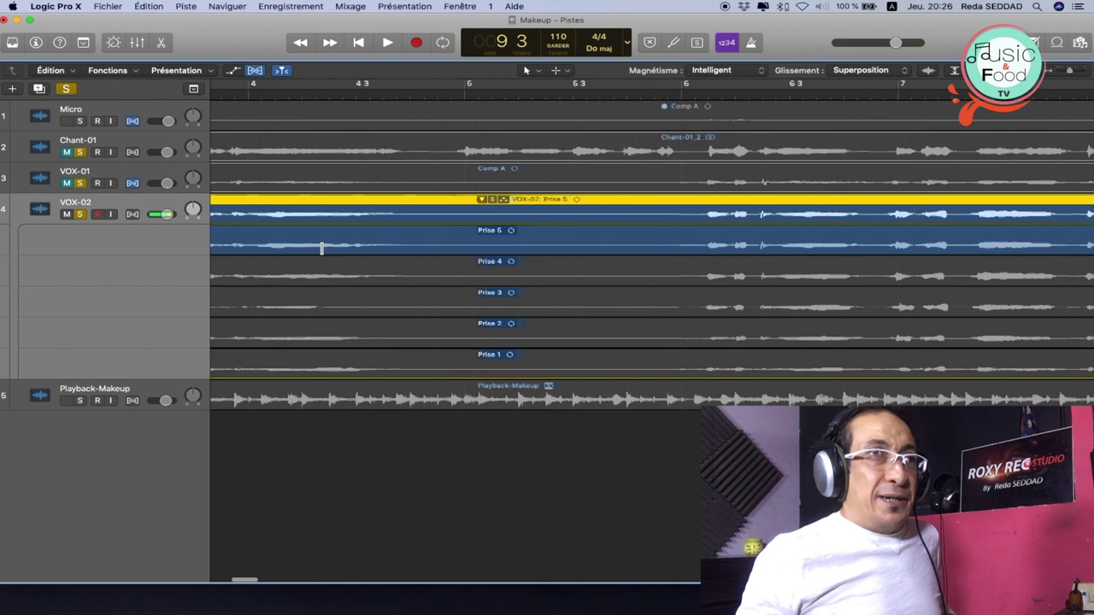
pyautogui.hscroll(-5, 321, 249)
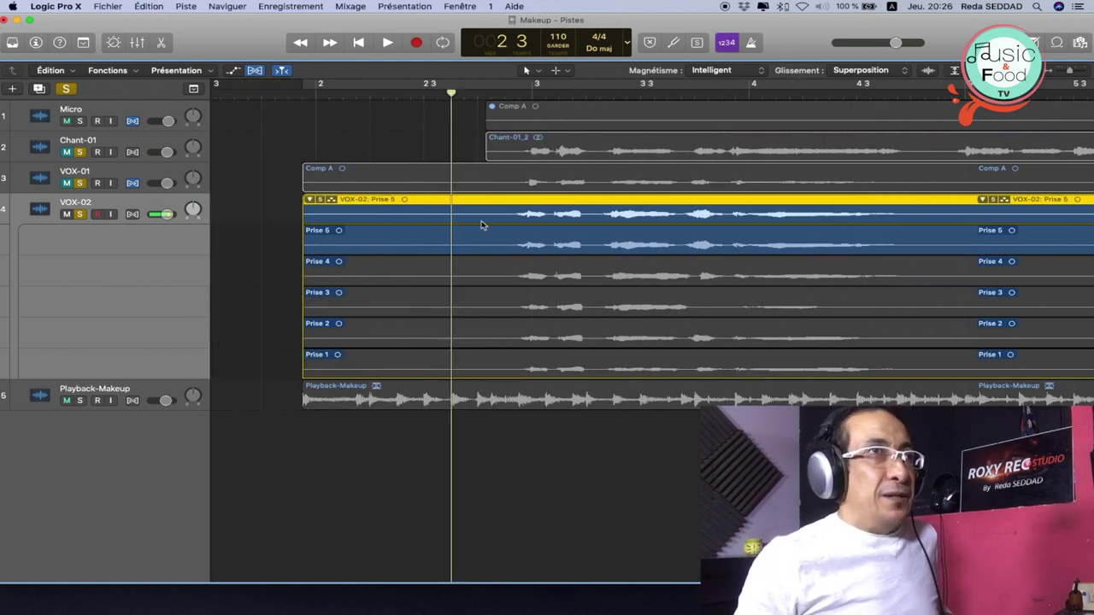
pyautogui.press('space')
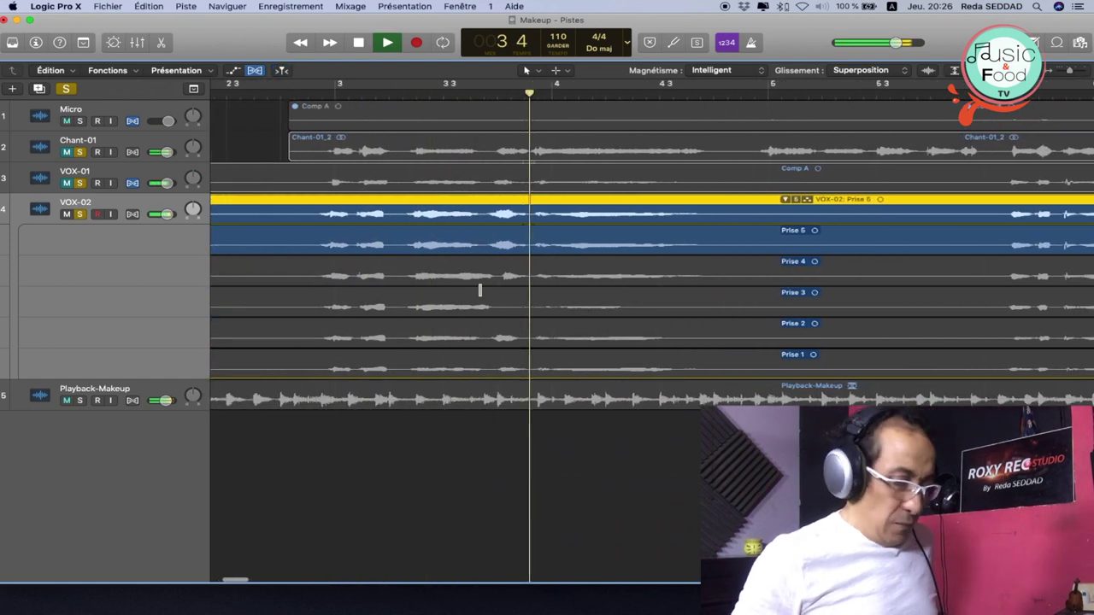
# Enlarge the track heights to make the take waveforms readable, and stop playback after the first phrase.
pyautogui.press('super+Down')
pyautogui.press('super+Down')
pyautogui.press('super+Down')
pyautogui.press('super+Down')
pyautogui.press('super+Down')
pyautogui.press('super+Down')
pyautogui.press('space')
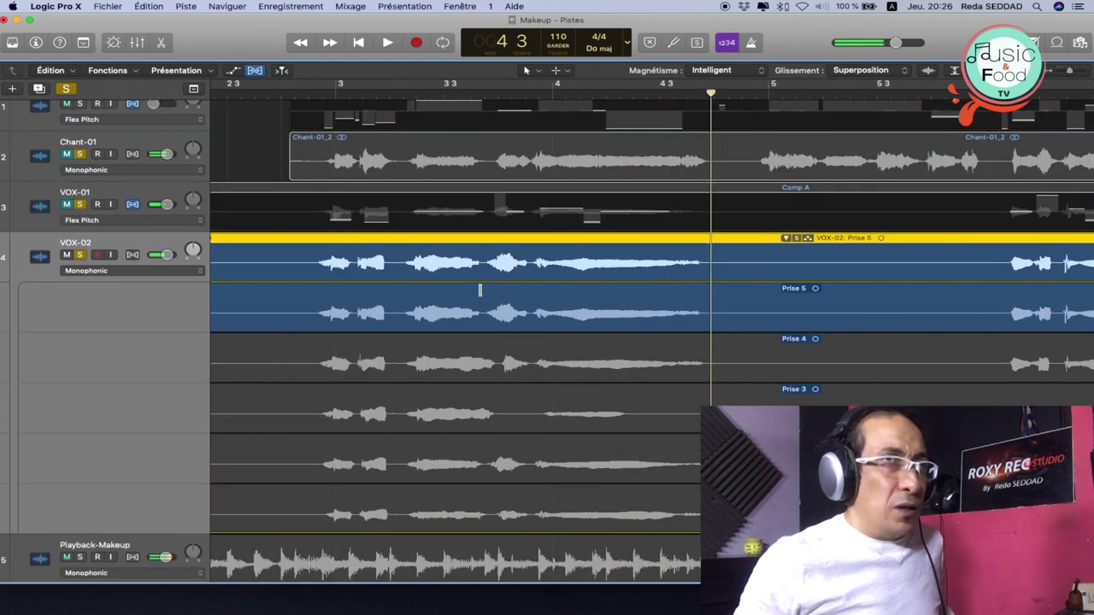
# Use the first phrase of Prise 4 in the VOX-02 comp, from just before bar 3 to about 4 4, and listen to it.
pyautogui.moveTo(311, 364); pyautogui.dragTo(732, 364)
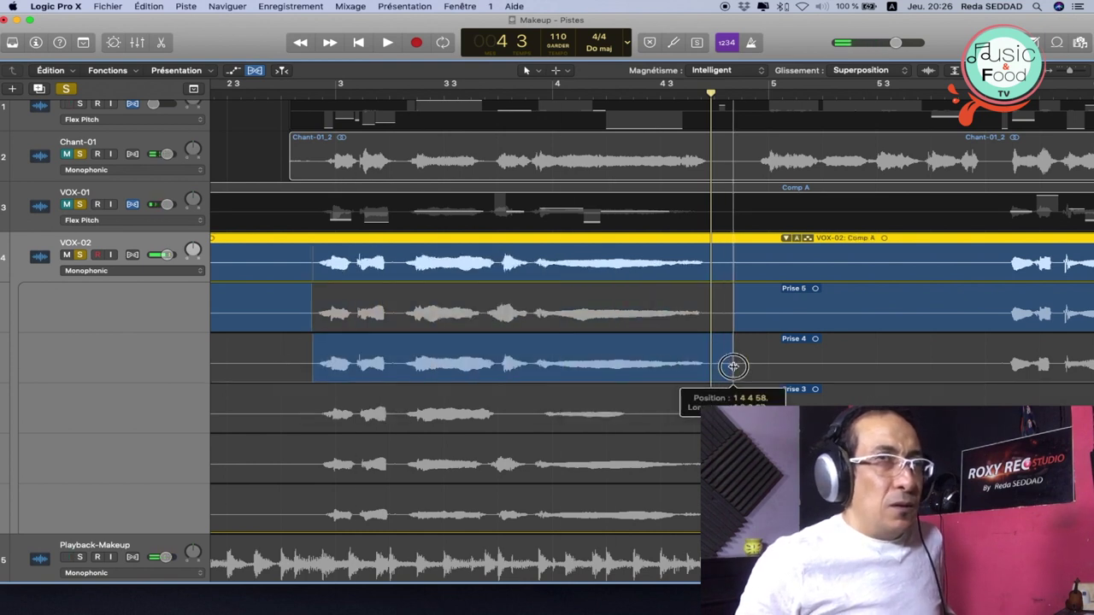
pyautogui.press('space')
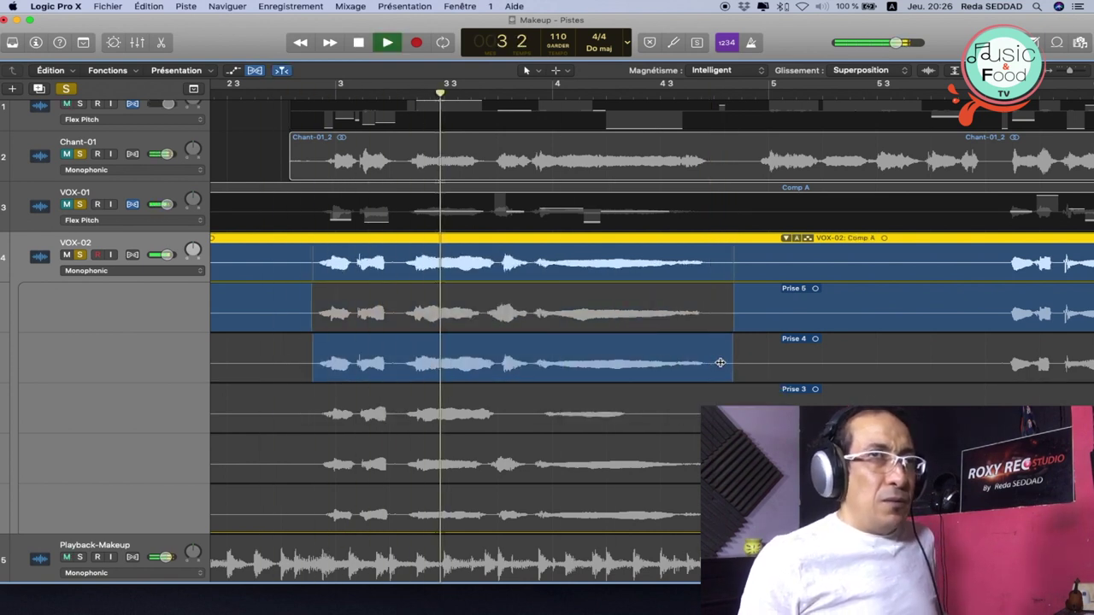
pyautogui.scroll(-1, 674, 383)
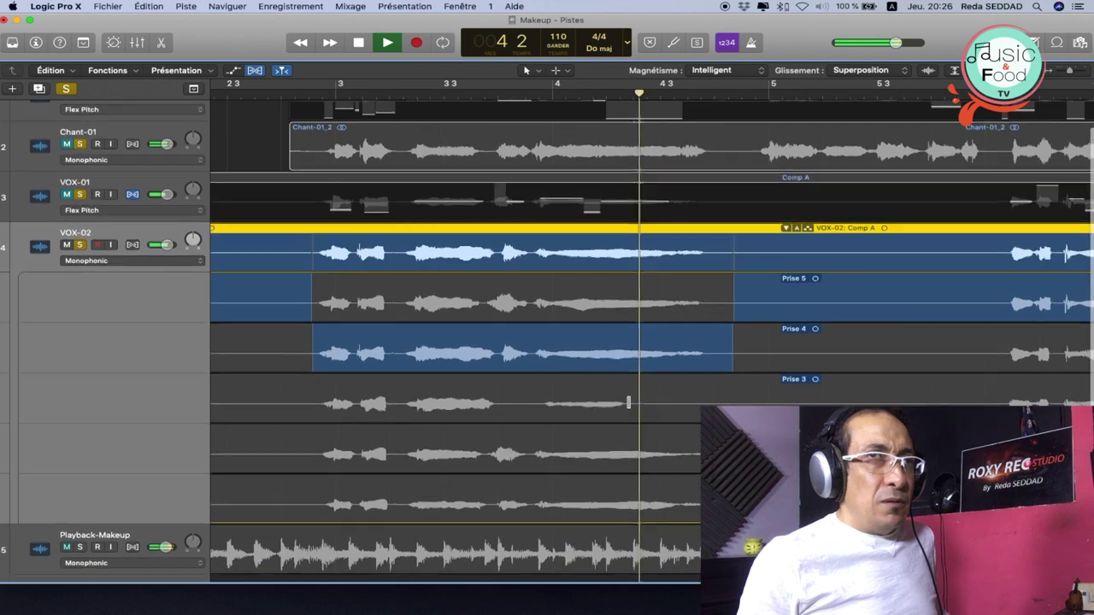
pyautogui.press('space')
# Use the first phrase of Prise 3 in the VOX-02 comp, from just before bar 3 to about 5 2, and listen to it.
pyautogui.moveTo(309, 402); pyautogui.dragTo(828, 396)
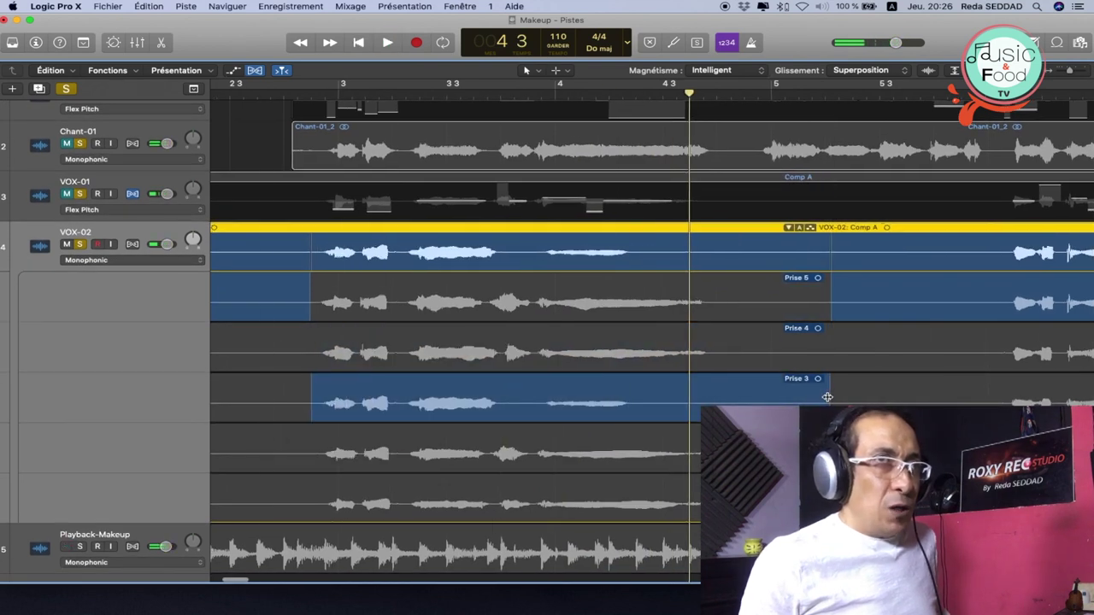
pyautogui.press('space')
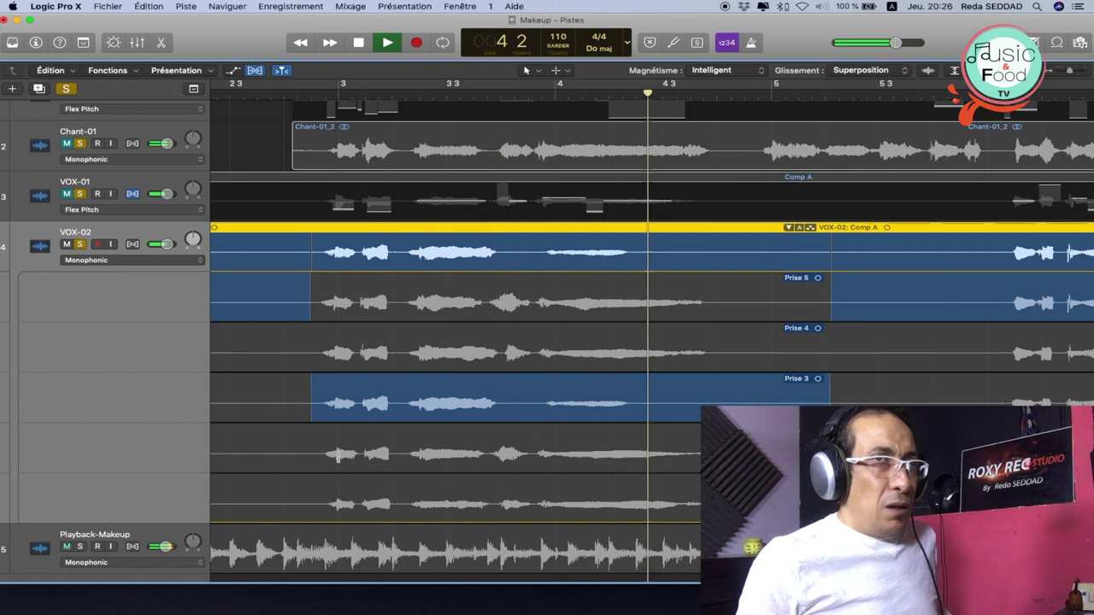
pyautogui.press('space')
# Use the first phrase of Prise 2 in the VOX-02 comp, from just before bar 3 to just after bar 5, and listen to it.
pyautogui.moveTo(312, 455); pyautogui.dragTo(790, 454)
pyautogui.press('space')
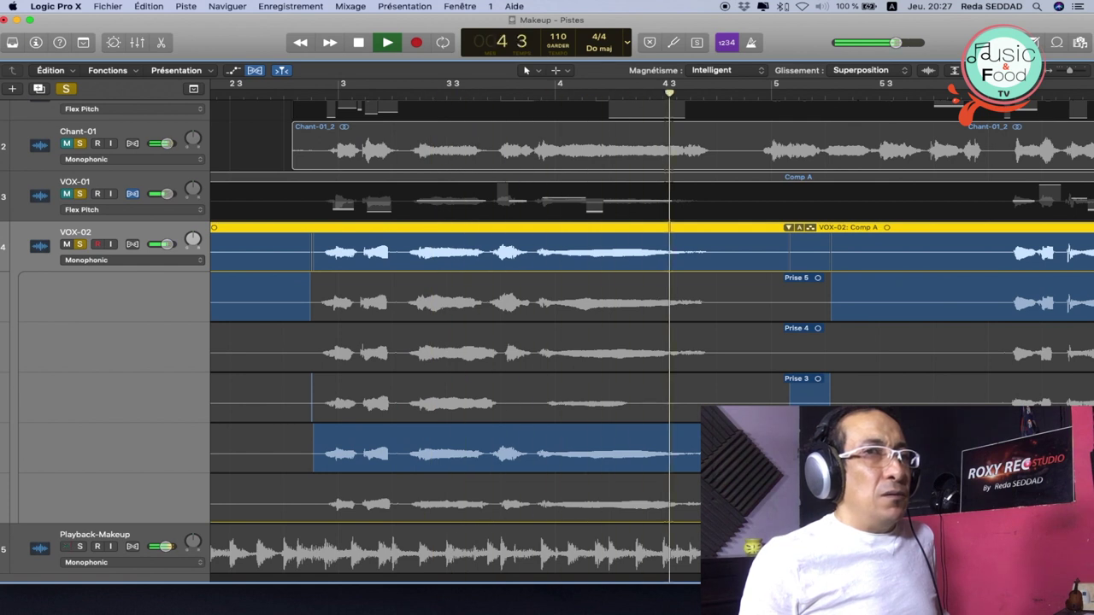
pyautogui.press('space')
# Use the first phrase of Prise 1 in the VOX-02 comp, from just before bar 3 to bar 5, and listen to it.
pyautogui.moveTo(318, 504); pyautogui.dragTo(692, 502)
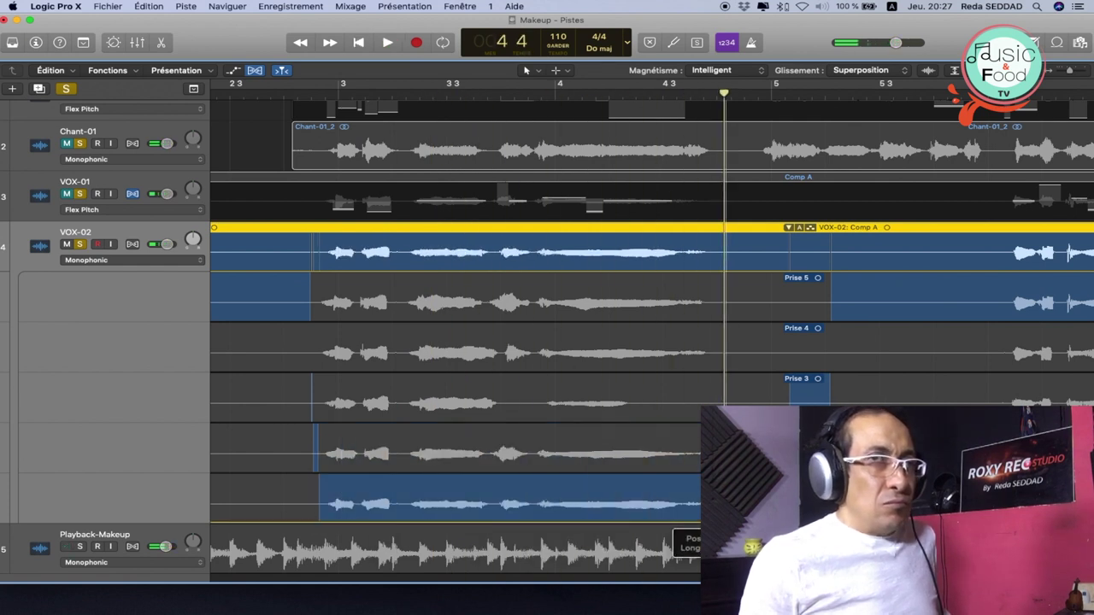
pyautogui.press('space')
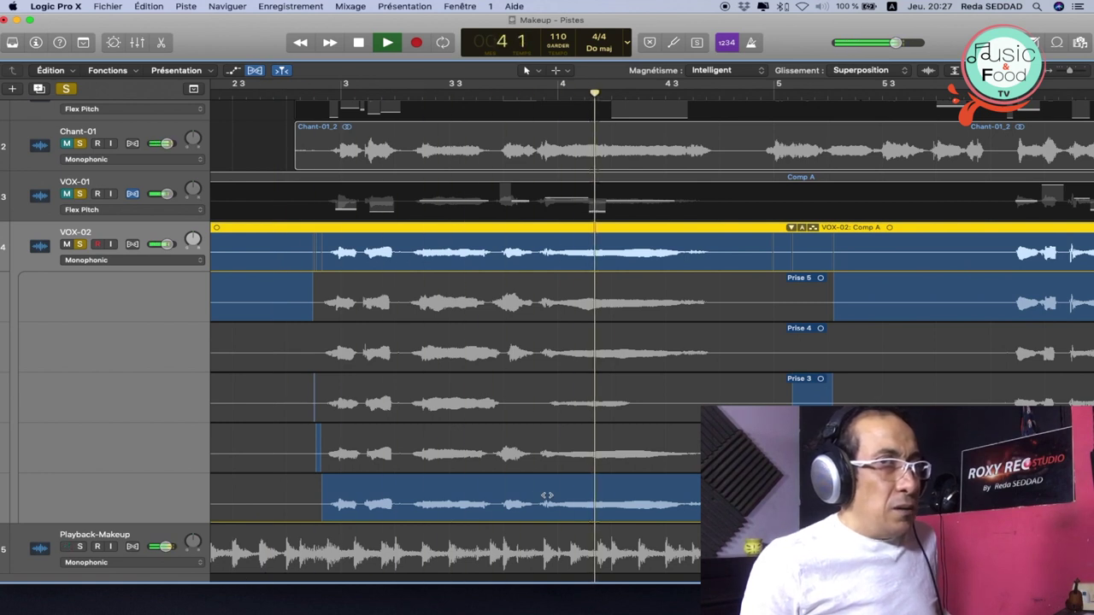
pyautogui.hscroll(3, 547, 496)
pyautogui.press('space')
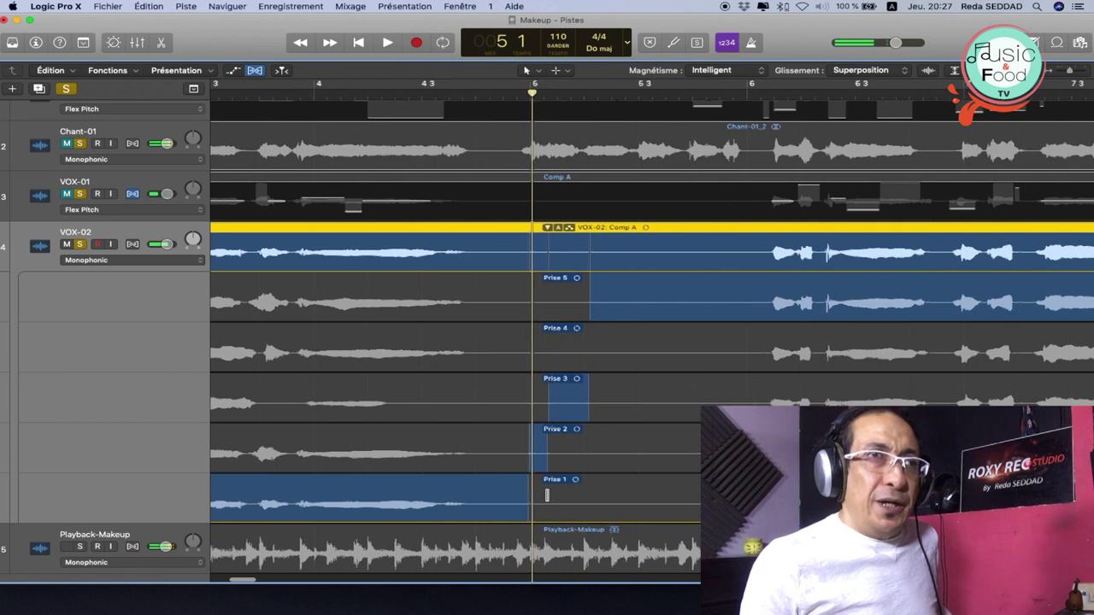
# Listen to the second phrase of the VOX-02 comp in Prise 5, starting playback around bar 6.
pyautogui.hscroll(-5, 547, 495)
pyautogui.hscroll(3, 546, 495)
pyautogui.hscroll(3, 547, 495)
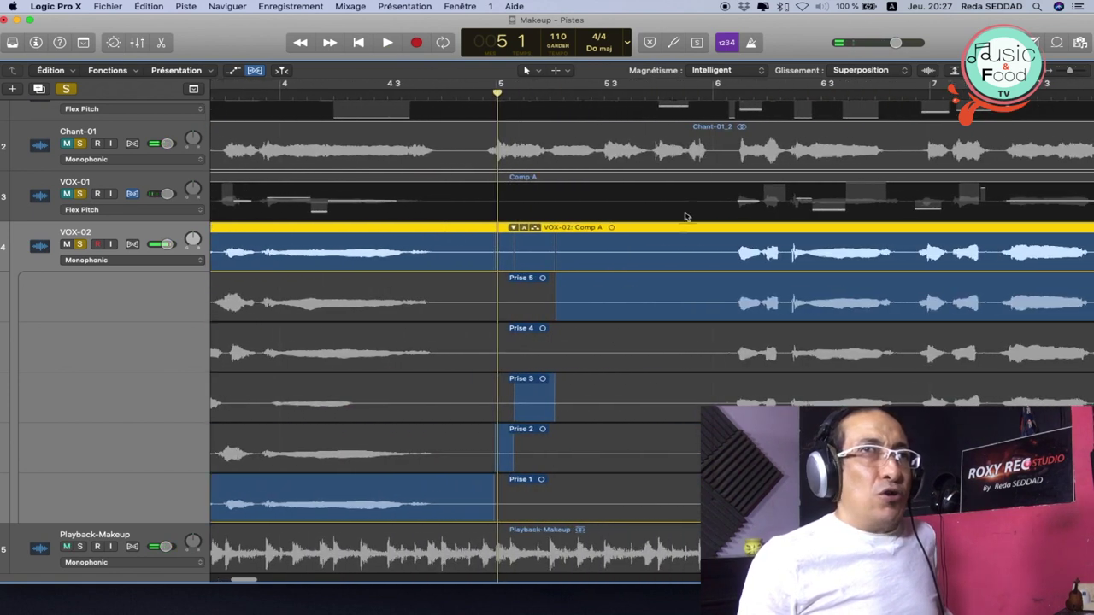
pyautogui.click(709, 86)
pyautogui.press('space')
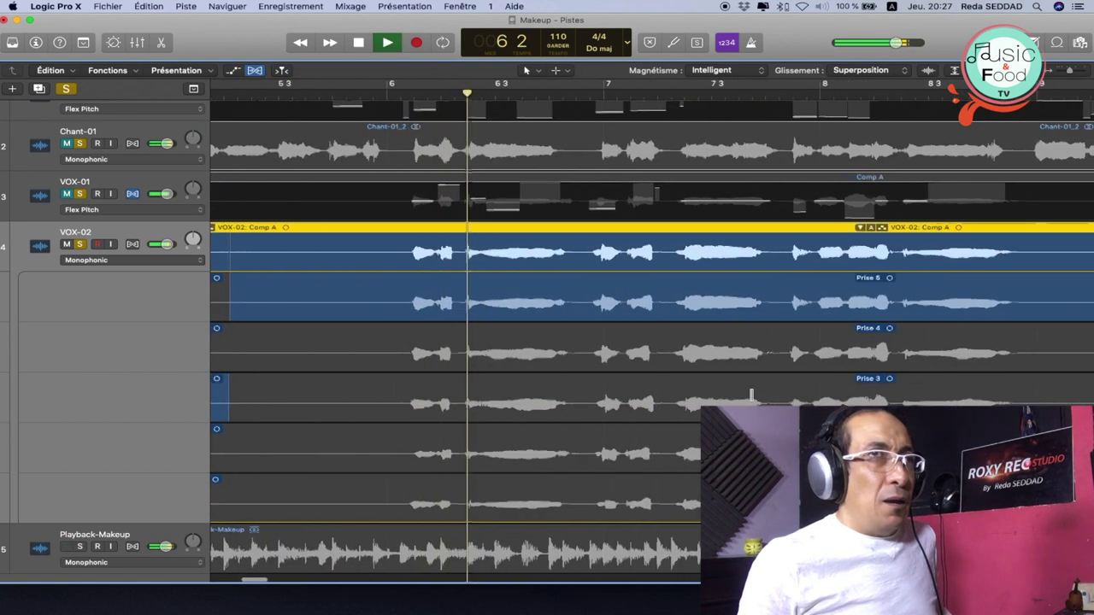
pyautogui.hscroll(-1, 652, 369)
pyautogui.press('space')
pyautogui.press('space')
pyautogui.hscroll(3, 640, 367)
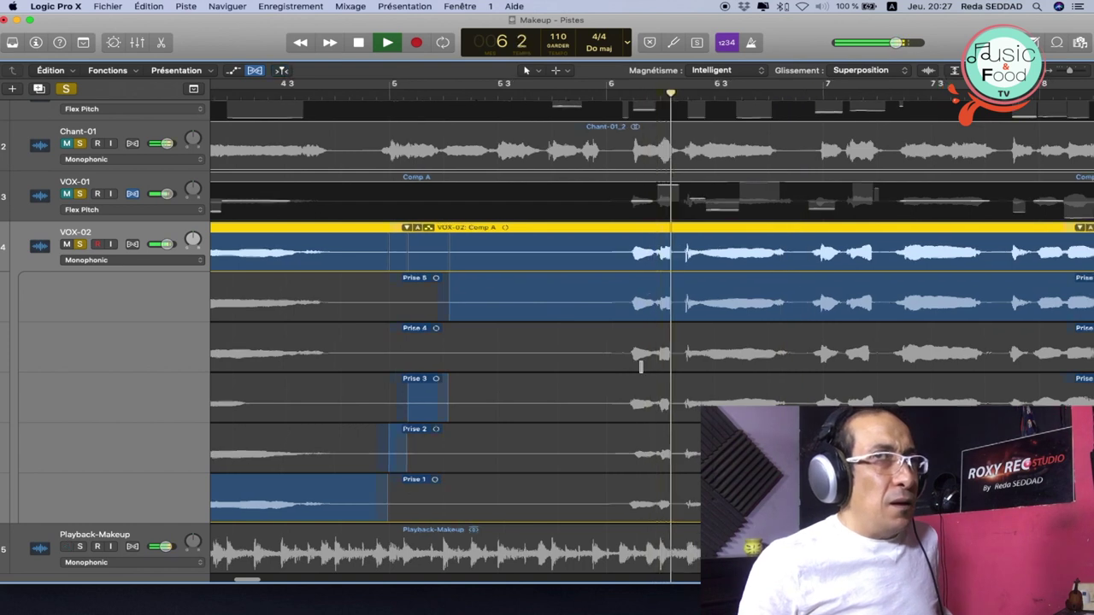
# Use the second phrase of Prise 4 in the VOX-02 comp, from just after bar 6 to just before bar 7, and listen to it.
pyautogui.moveTo(401, 353); pyautogui.dragTo(581, 353)
pyautogui.press('space')
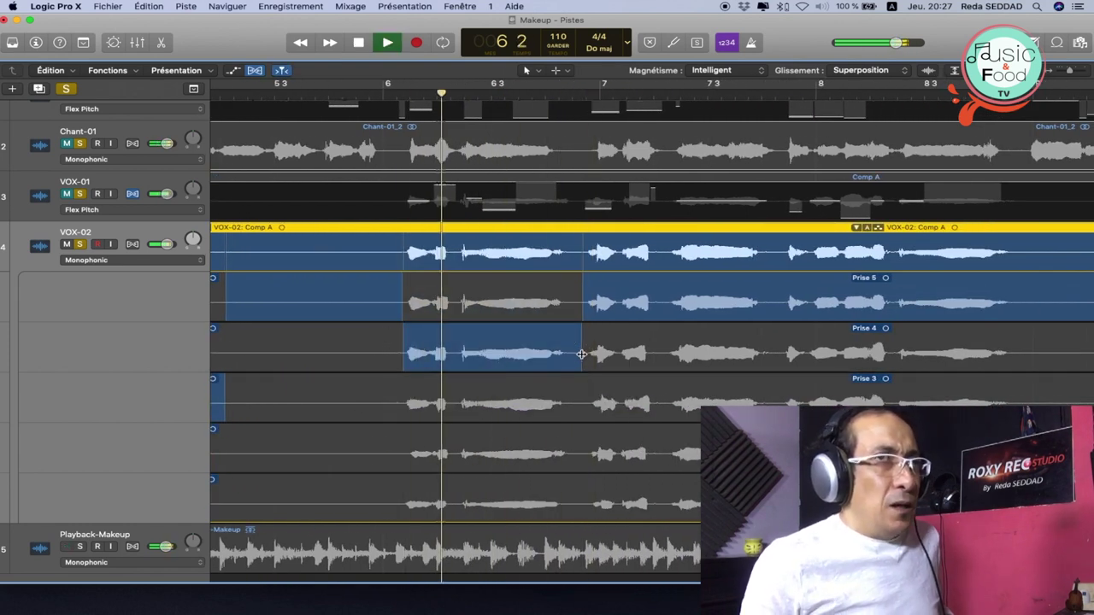
pyautogui.press('space')
# Use the second phrase of Prise 3 in the VOX-02 comp, from just after bar 6 to just before bar 7, and listen to it.
pyautogui.moveTo(406, 405); pyautogui.dragTo(589, 402)
pyautogui.press('space')
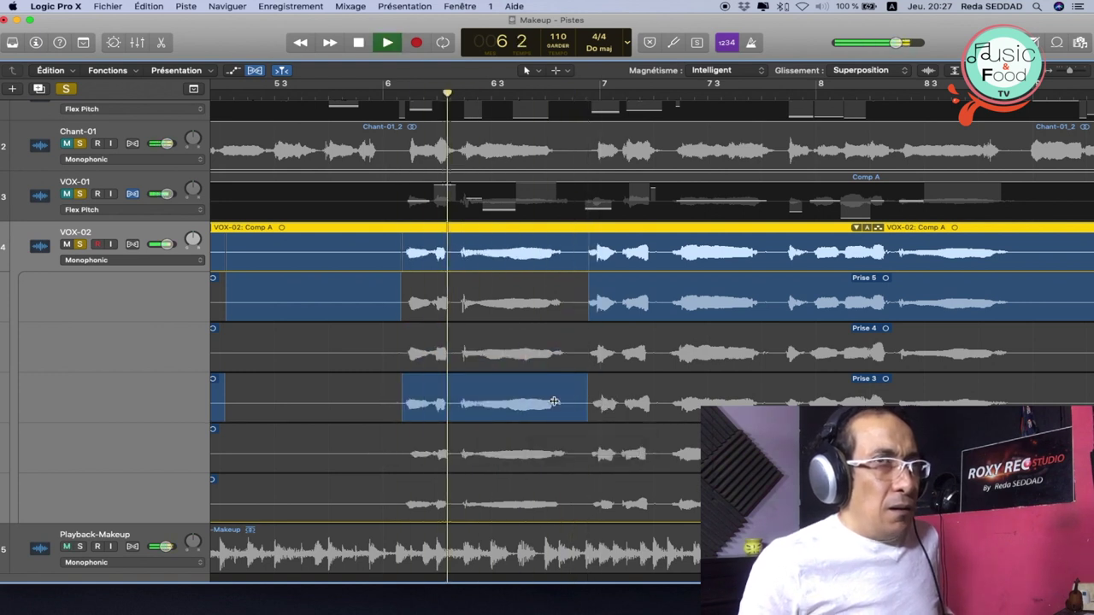
pyautogui.press('space')
pyautogui.press('space')
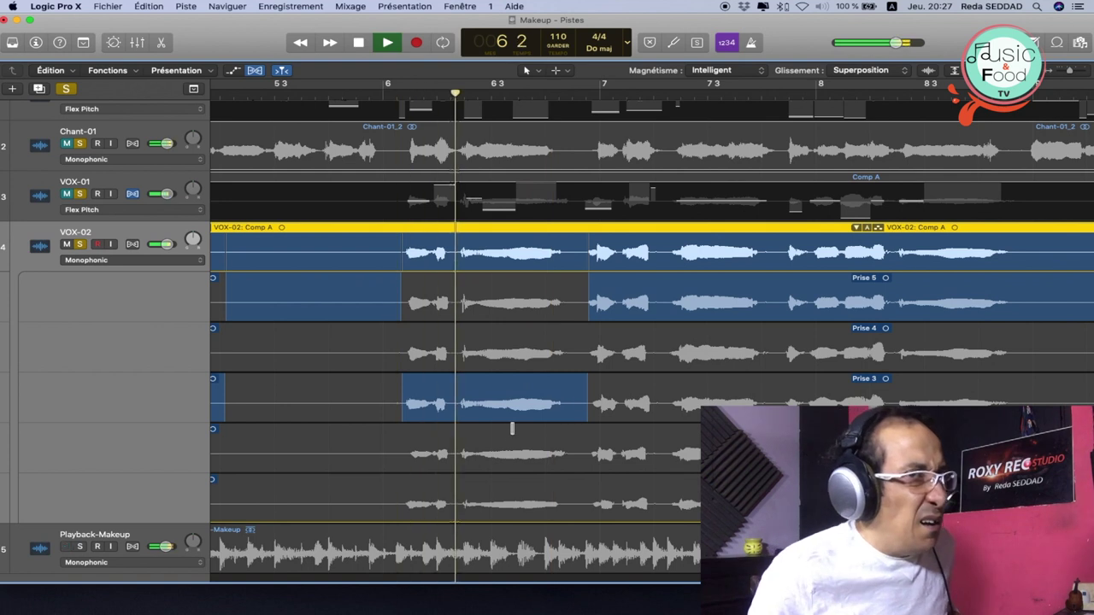
pyautogui.press('space')
# Try the second phrase of Prise 2 in the VOX-02 comp, from just after bar 6 to just before bar 7, and listen to it.
pyautogui.moveTo(400, 451); pyautogui.dragTo(581, 450)
pyautogui.press('space')
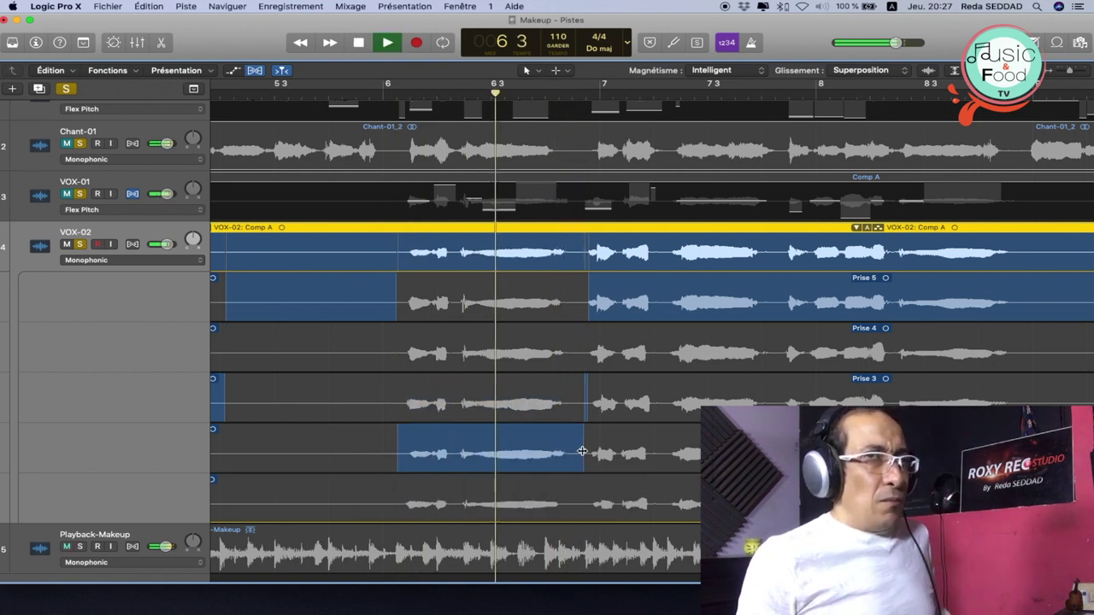
pyautogui.press('space')
# Use the second phrase of Prise 1 in the VOX-02 comp, from just after bar 6 to just before bar 7, and listen to it.
pyautogui.moveTo(395, 501); pyautogui.dragTo(587, 500)
pyautogui.press('space')
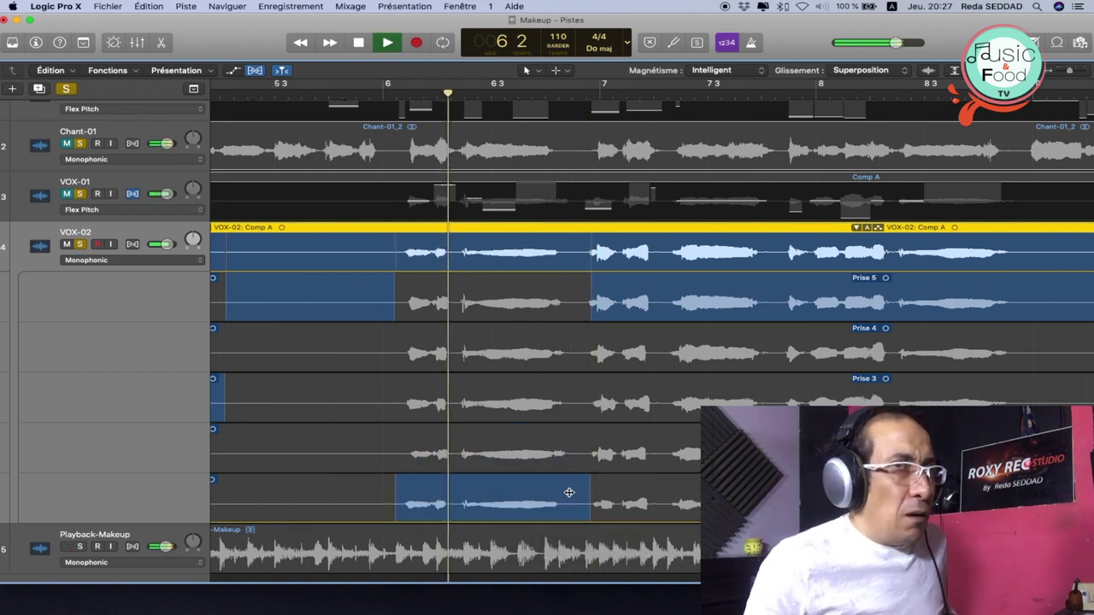
pyautogui.press('space')
# Return the second phrase of the VOX-02 comp to Prise 2, from bar 6 to just before bar 7, and play on through bar 8.
pyautogui.moveTo(385, 453); pyautogui.dragTo(588, 455)
pyautogui.press('space')
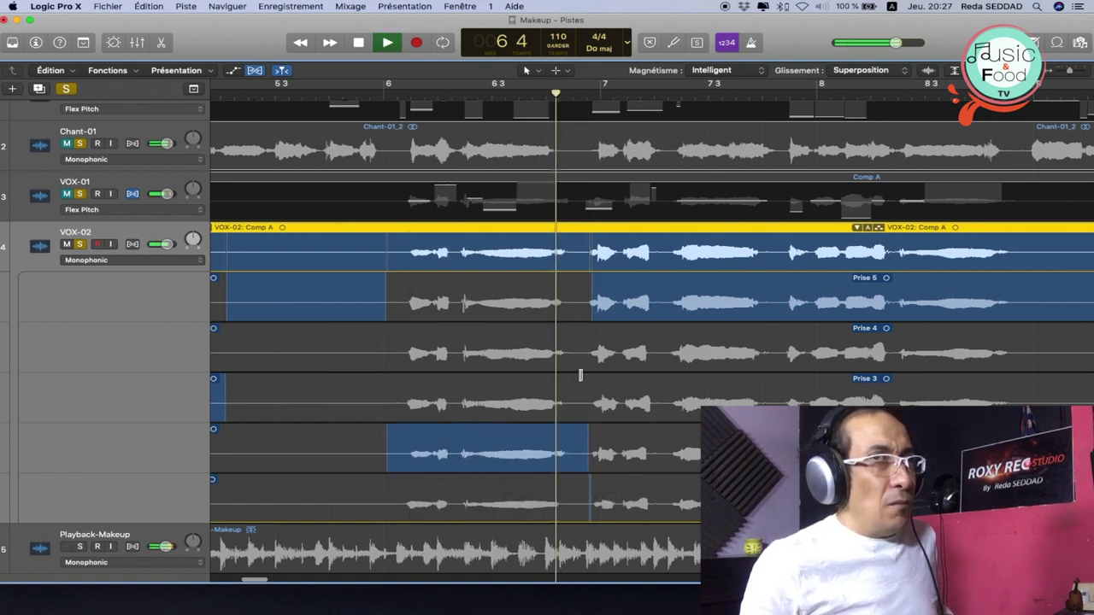
pyautogui.hscroll(2, 581, 375)
pyautogui.hscroll(2, 581, 376)
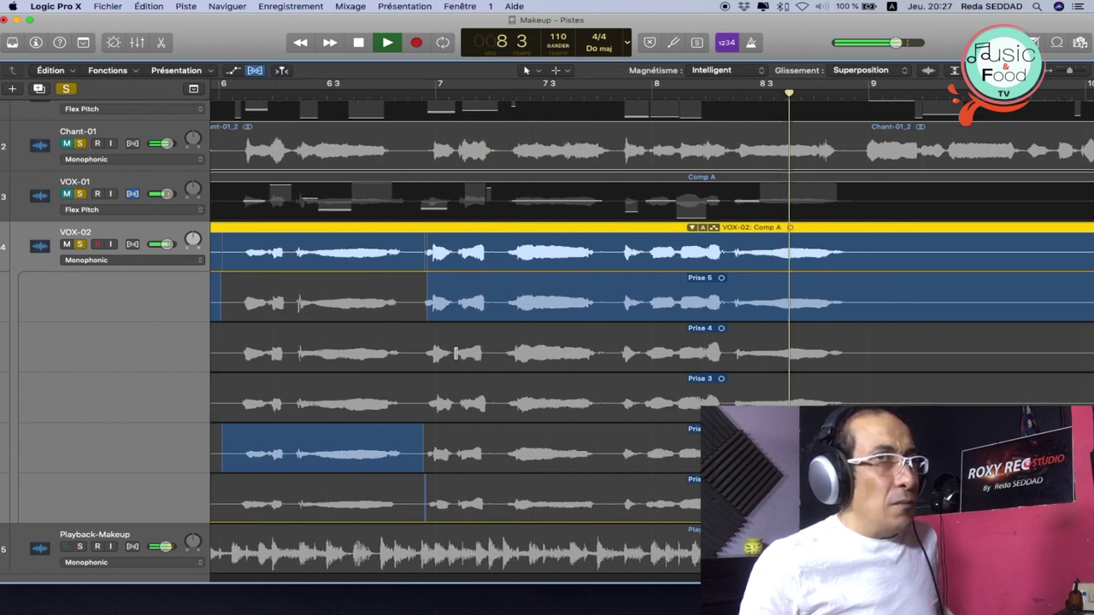
# Use the last phrase of Prise 4 in the VOX-02 comp, from just before bar 7 to just after bar 9, and listen to it.
pyautogui.moveTo(417, 356); pyautogui.dragTo(889, 356)
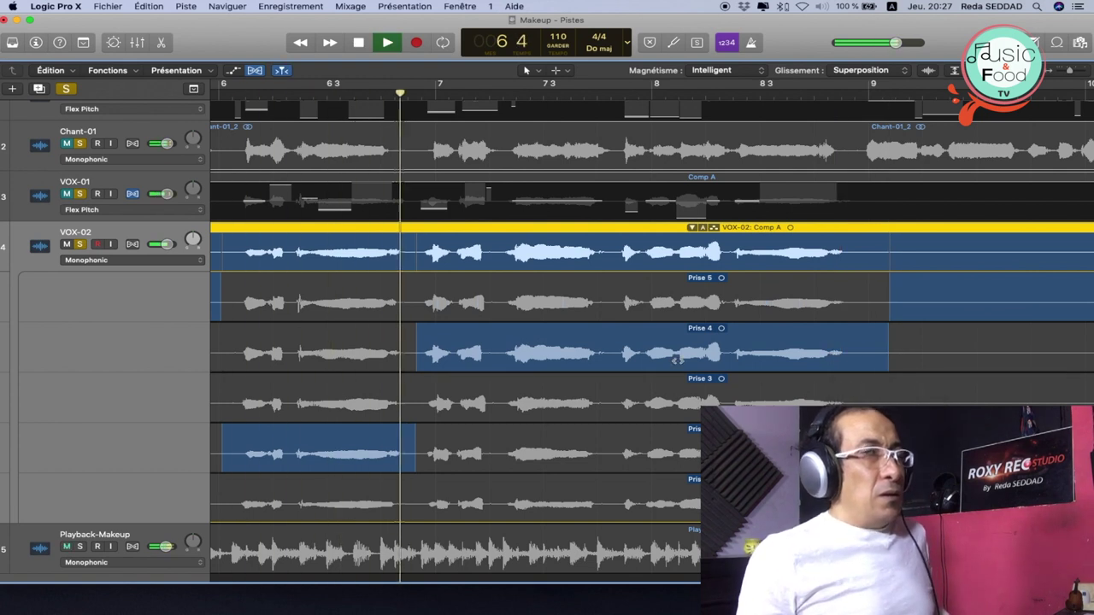
pyautogui.press('space')
pyautogui.click(410, 97)
pyautogui.press('space')
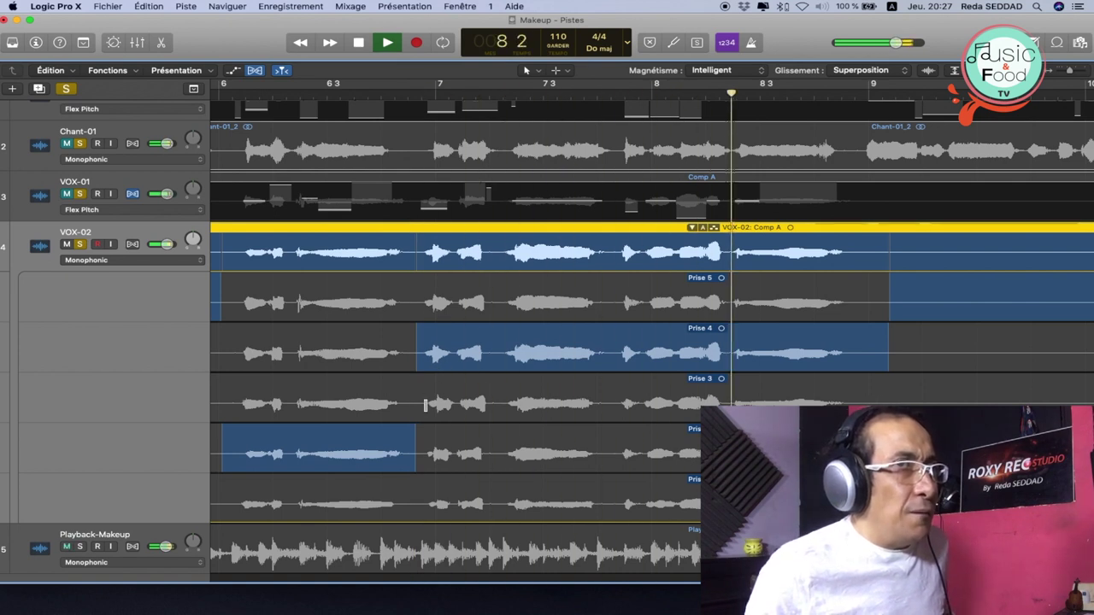
pyautogui.press('space')
# Use the last phrase of Prise 3 in the VOX-02 comp, from just before bar 7 to just after bar 9, and listen to it.
pyautogui.moveTo(424, 402); pyautogui.dragTo(891, 395)
pyautogui.press('space')
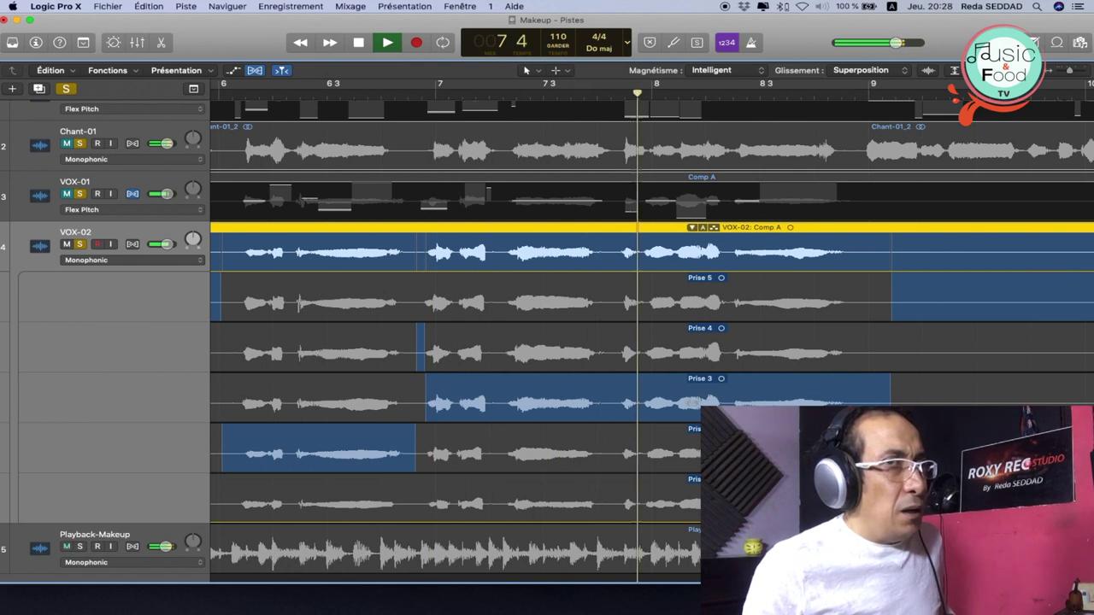
pyautogui.press('space')
# Use the last phrase of Prise 2 in the VOX-02 comp, from just before bar 7 to just after bar 9, and listen to it.
pyautogui.moveTo(441, 451); pyautogui.dragTo(792, 452)
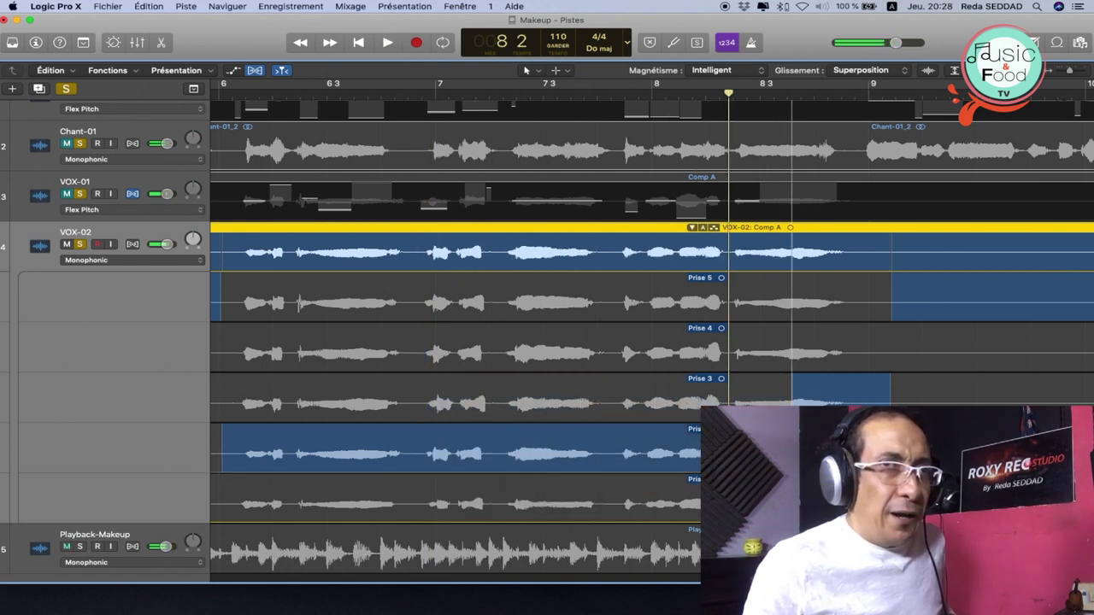
pyautogui.press('space')
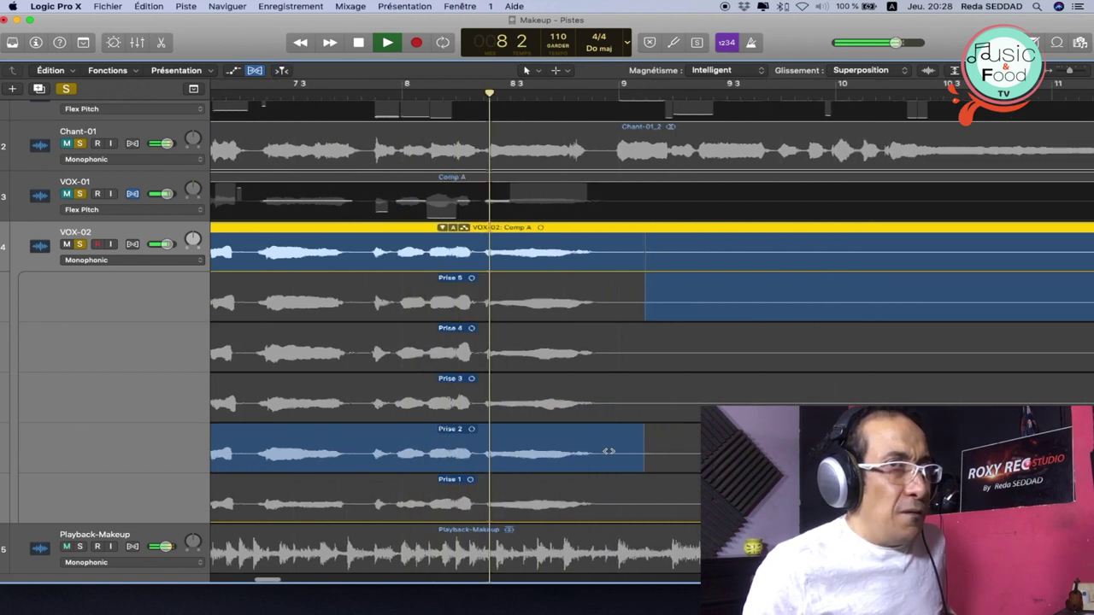
pyautogui.press('space')
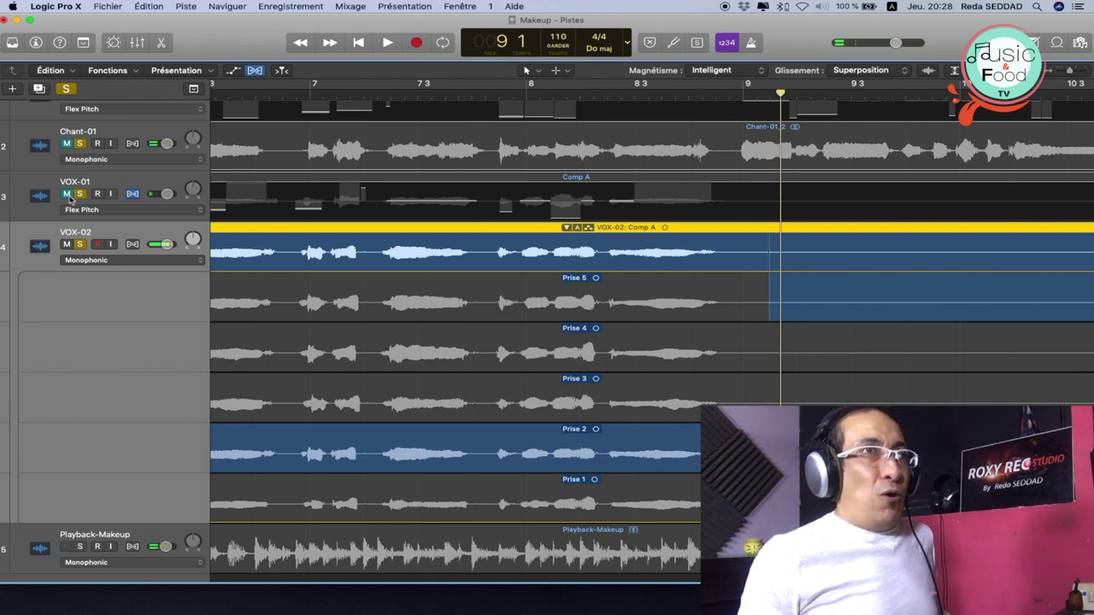
# Unmute VOX-01 and Chant-01, and play all the vocals together from just before bar 3 to the end of bar 8.
pyautogui.click(67, 194)
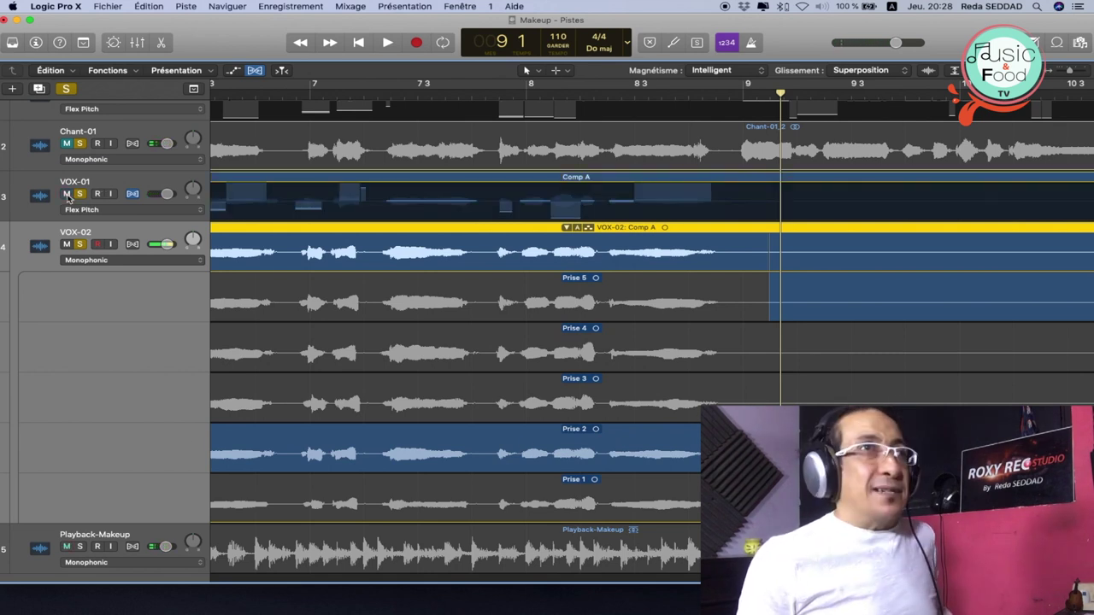
pyautogui.click(66, 143)
pyautogui.press('z')
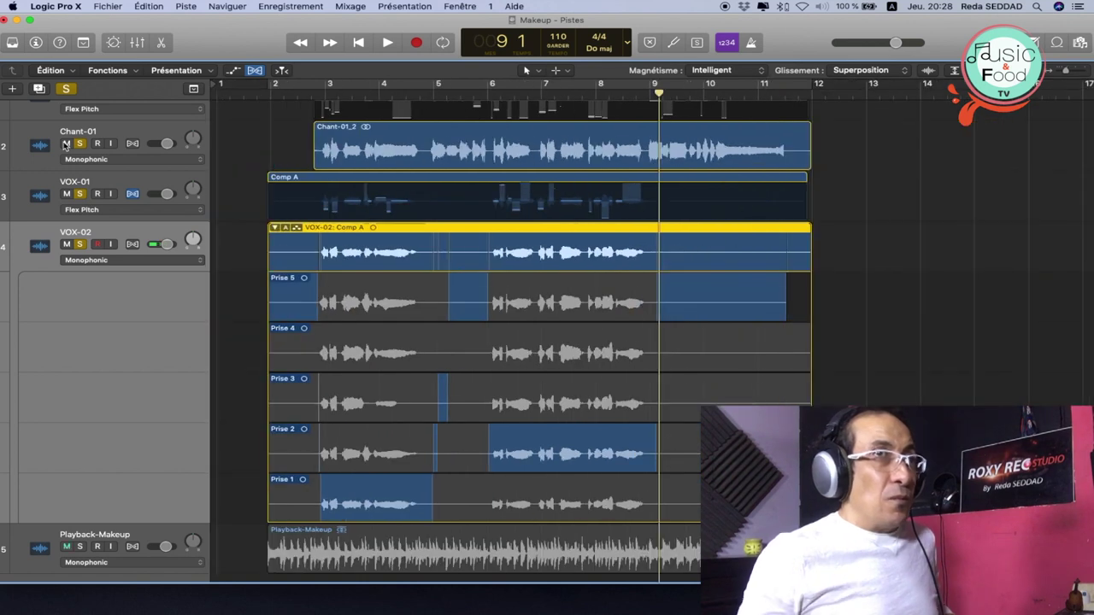
pyautogui.click(312, 96)
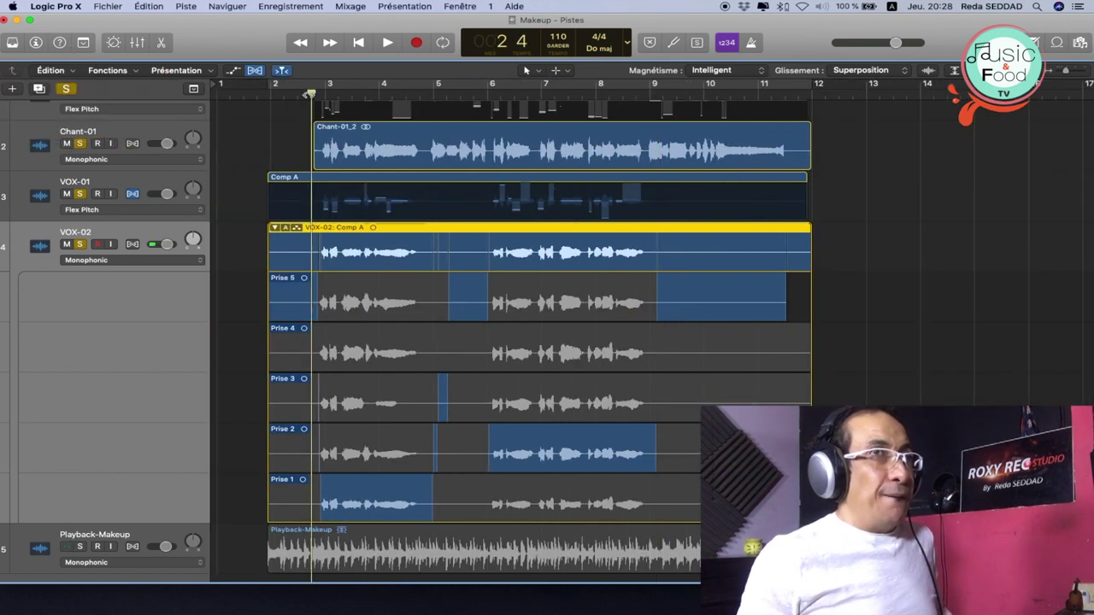
pyautogui.press('space')
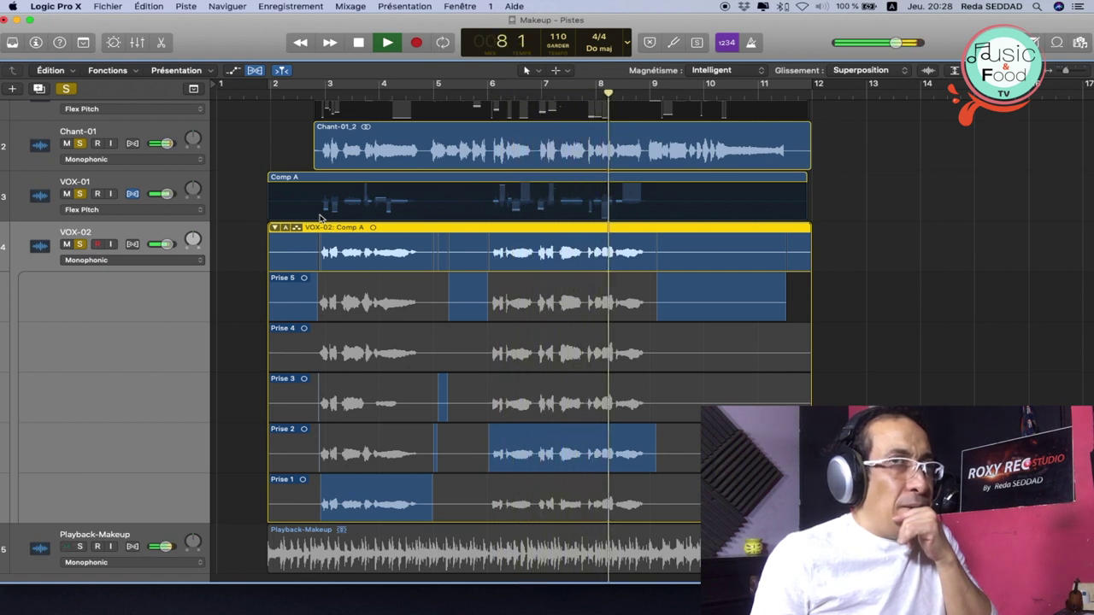
pyautogui.press('space')
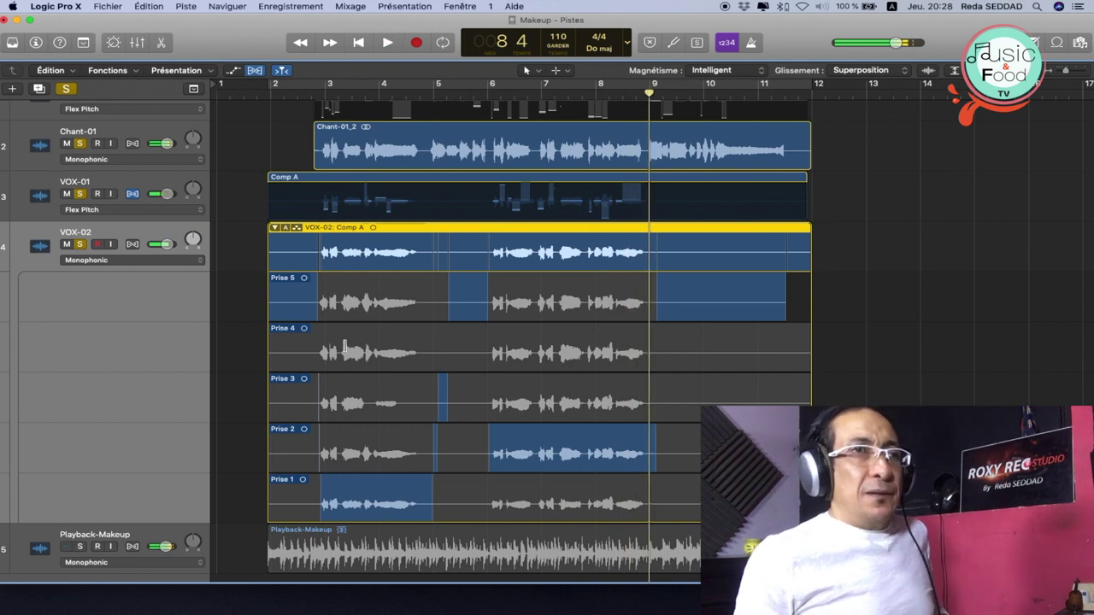
# Flatten the VOX-02 take folder's Comp A with Mettre sur un seul niveau.
pyautogui.press('t')
pyautogui.press('t')
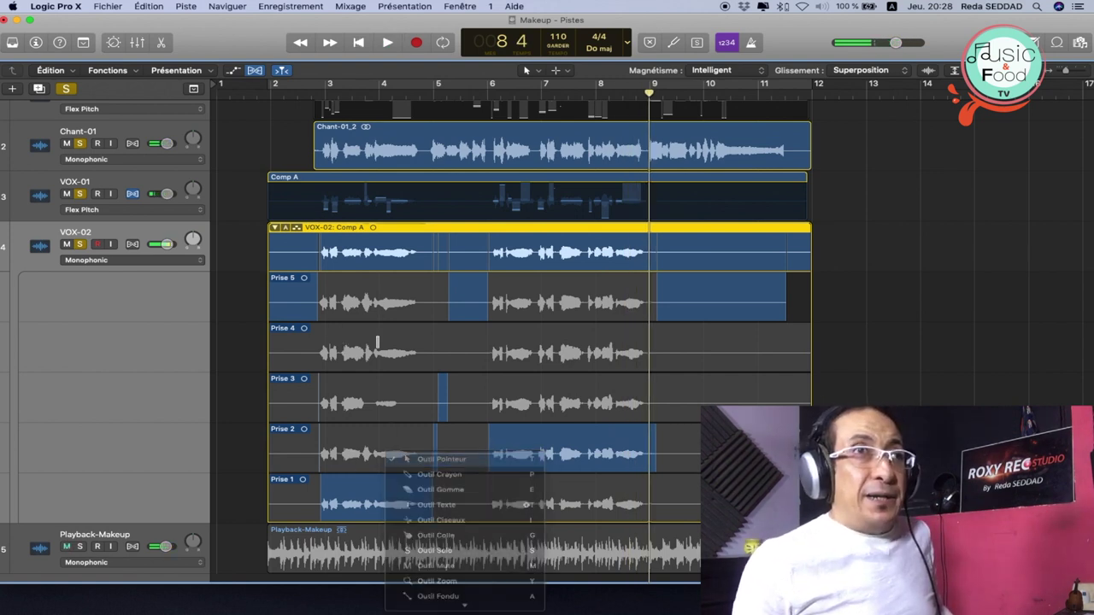
pyautogui.click(287, 227)
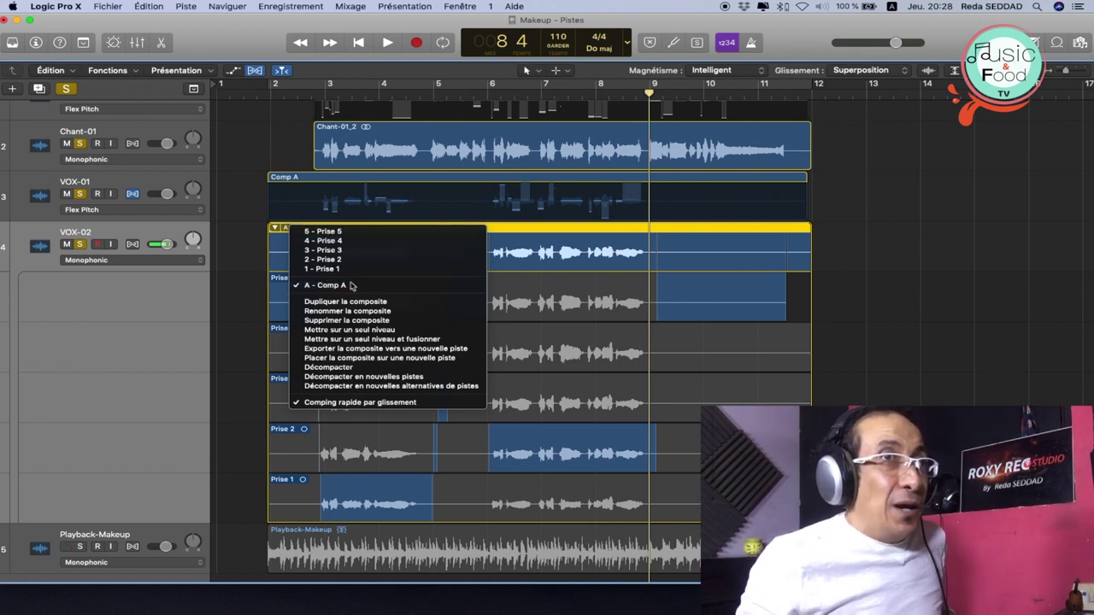
pyautogui.click(346, 330)
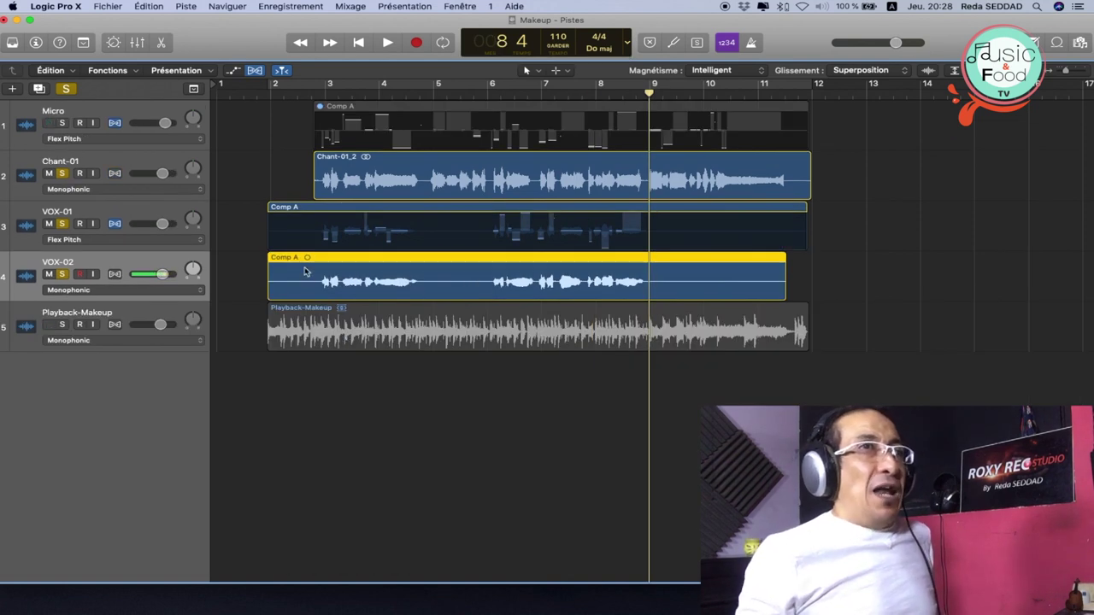
# Listen to the start of the flattened VOX-02 comp with the other vocals, from just before bar 3.
pyautogui.click(314, 94)
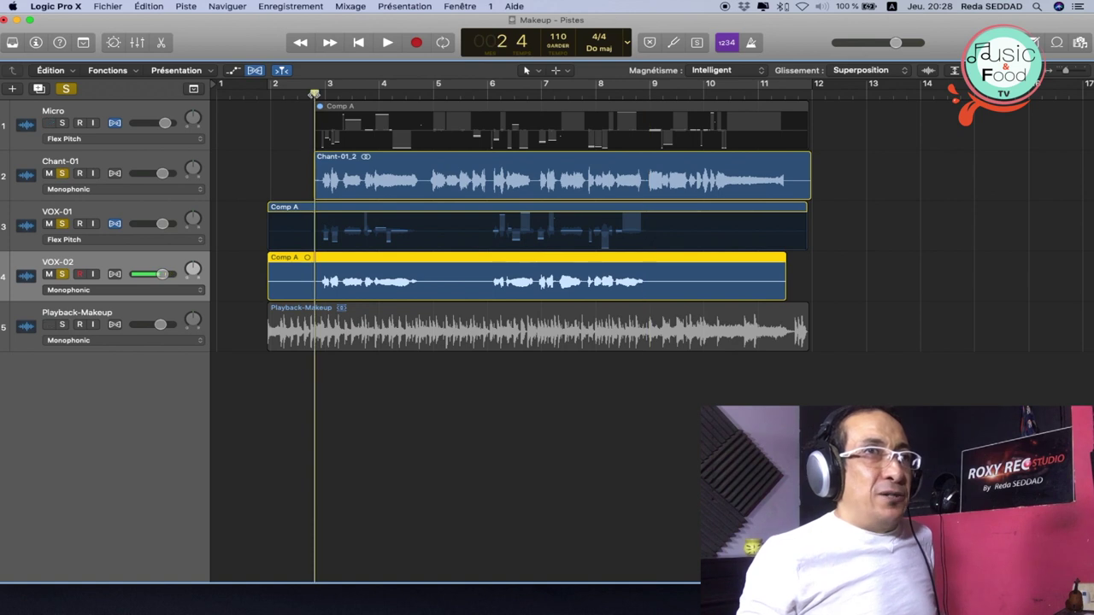
pyautogui.press('space')
pyautogui.press('space')
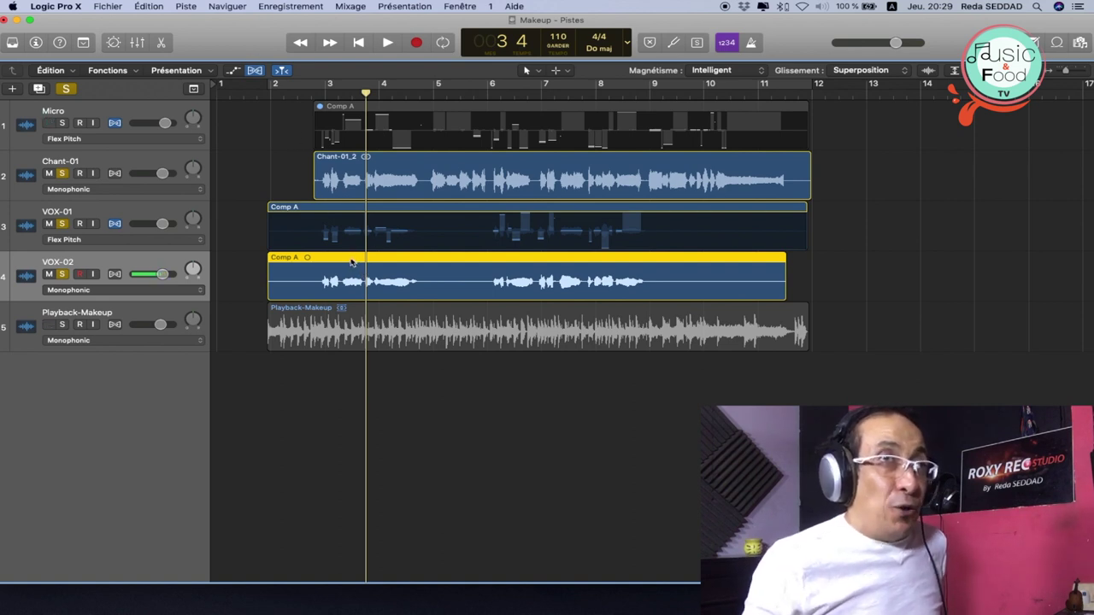
# Open the flattened VOX-02 region in the audio track editor, activate Flex for the track, and set its mode to Flex Pitch.
pyautogui.doubleClick(350, 259)
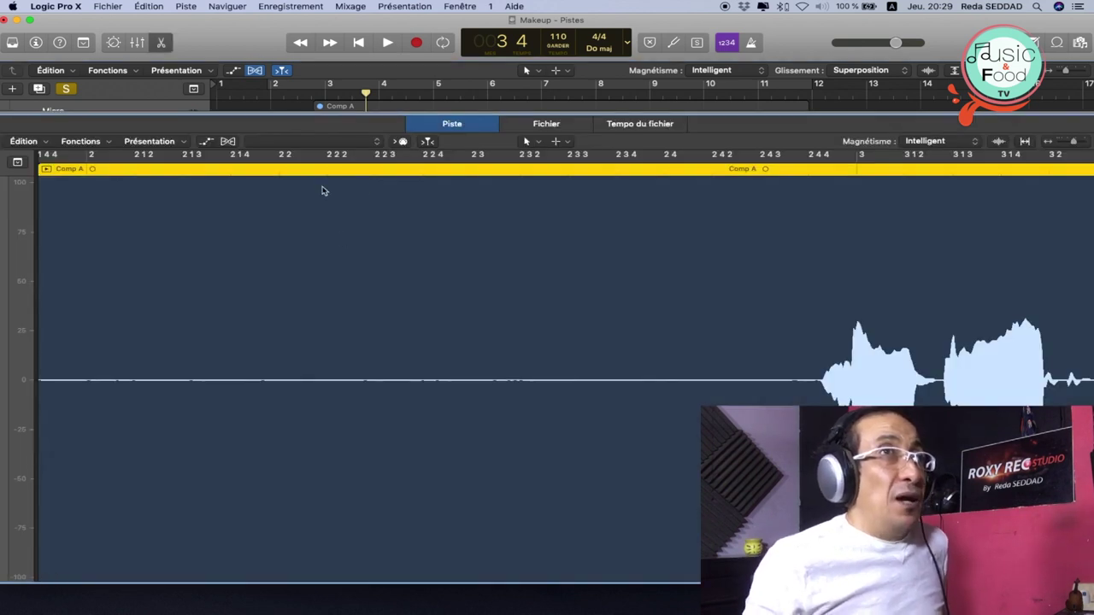
pyautogui.click(229, 143)
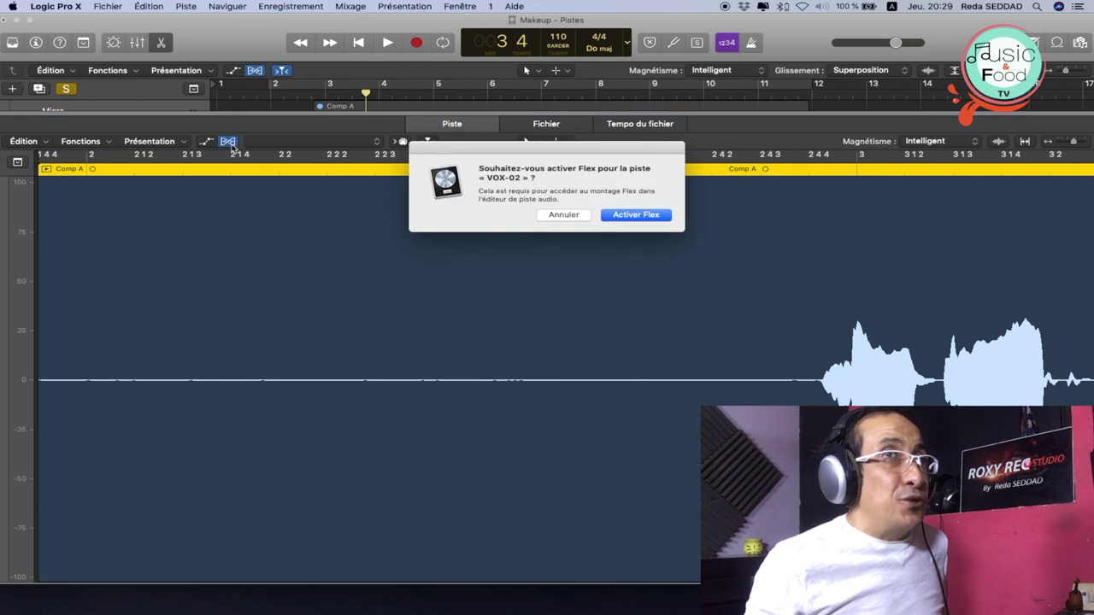
pyautogui.click(636, 216)
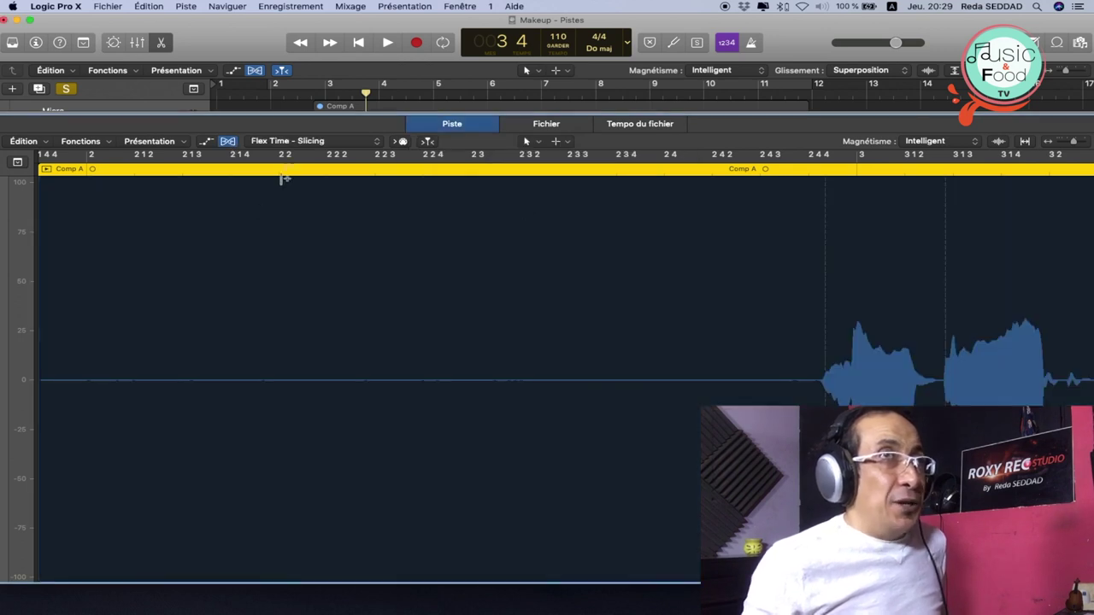
pyautogui.click(287, 142)
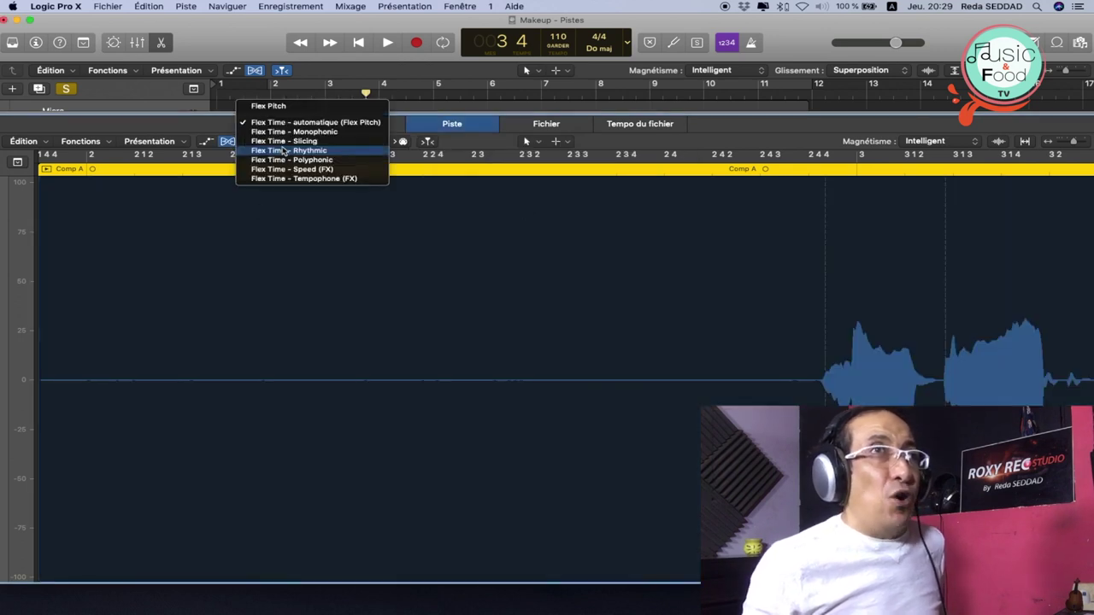
pyautogui.click(279, 106)
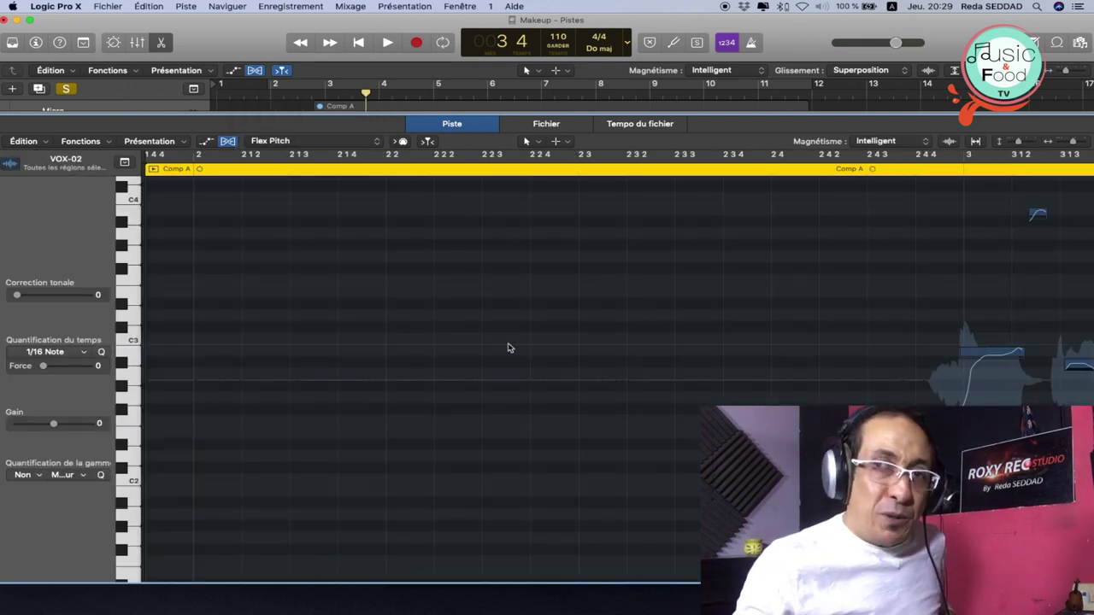
pyautogui.hscroll(5, 508, 348)
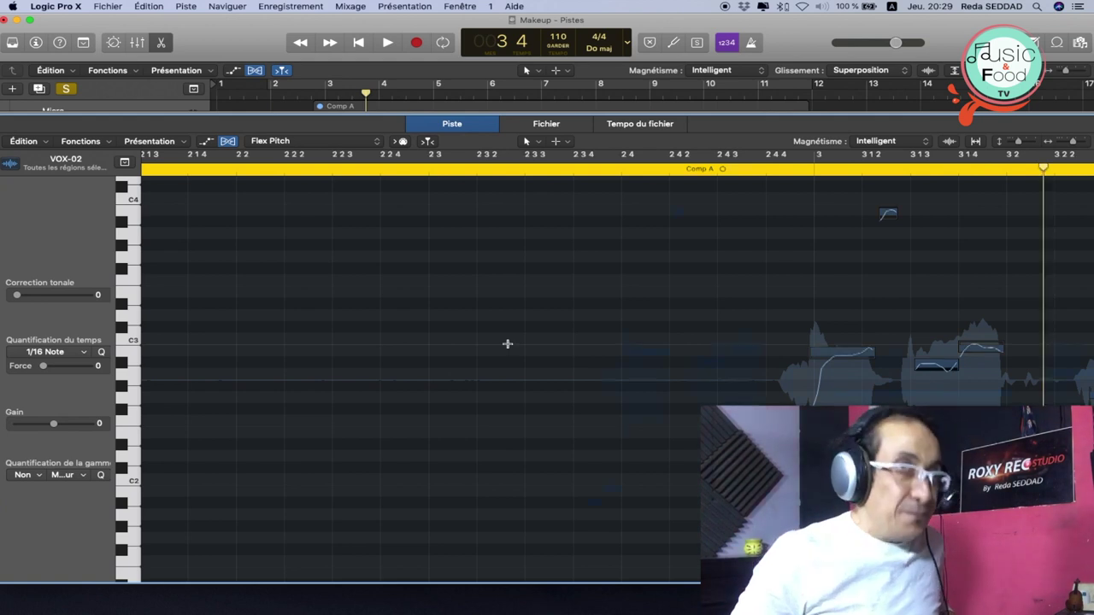
# Replay the opening of the VOX-02 comp with the other vocals, from about bar 2 beat 4 into bar 3.
pyautogui.press('super+Left')
pyautogui.press('super+Left')
pyautogui.press('super+Left')
pyautogui.hscroll(3, 508, 348)
pyautogui.press('super+Right')
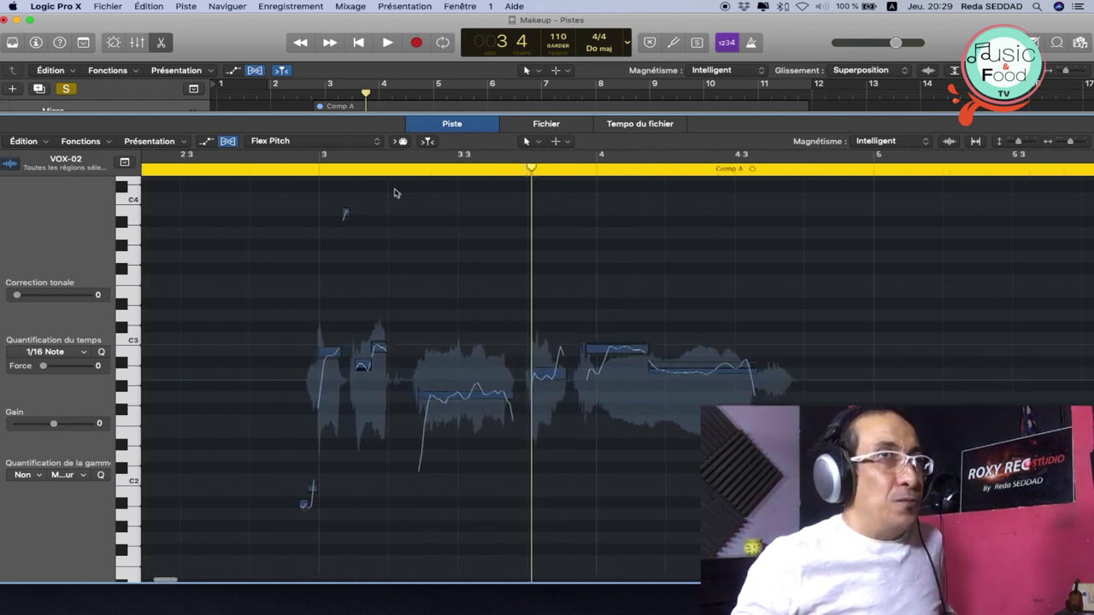
pyautogui.click(254, 162)
pyautogui.press('space')
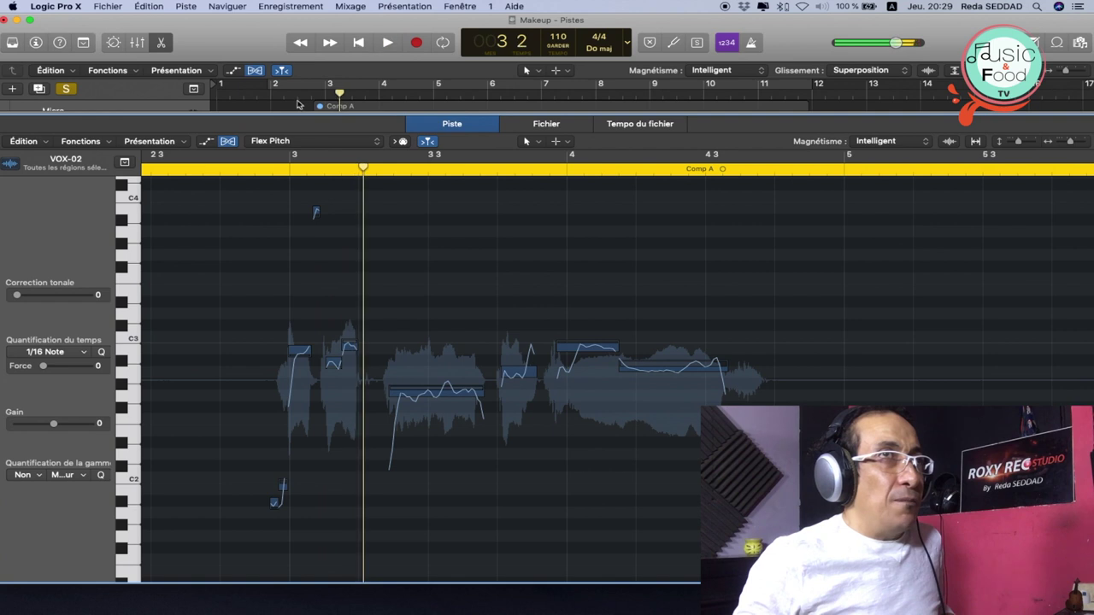
# Mute the Chant-01 and VOX-01 tracks so that VOX-02 plays alone.
pyautogui.moveTo(295, 114); pyautogui.dragTo(317, 435)
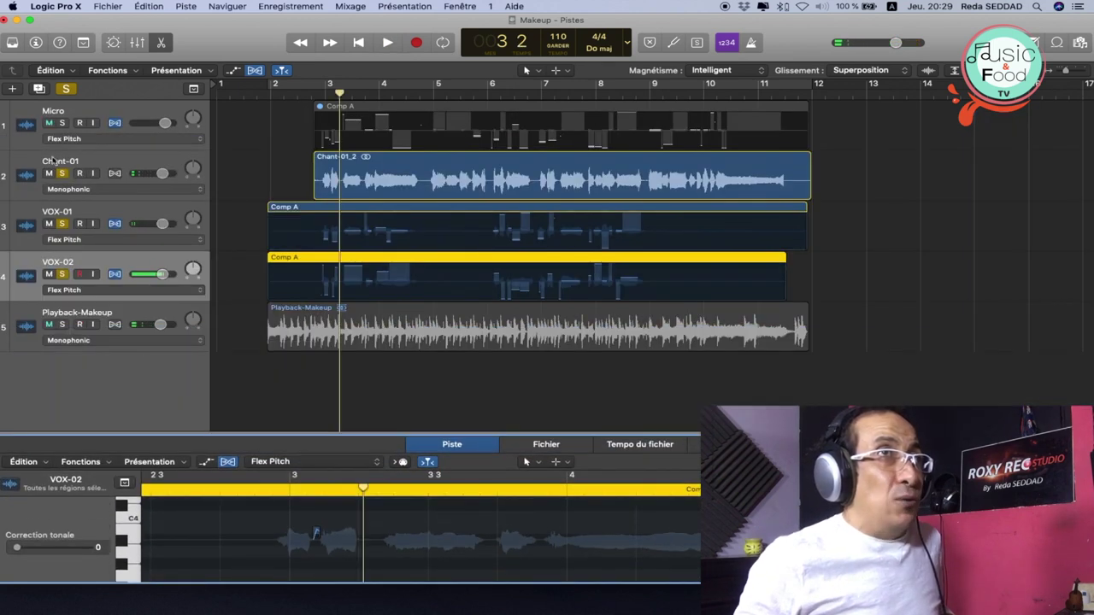
pyautogui.click(48, 174)
pyautogui.click(48, 224)
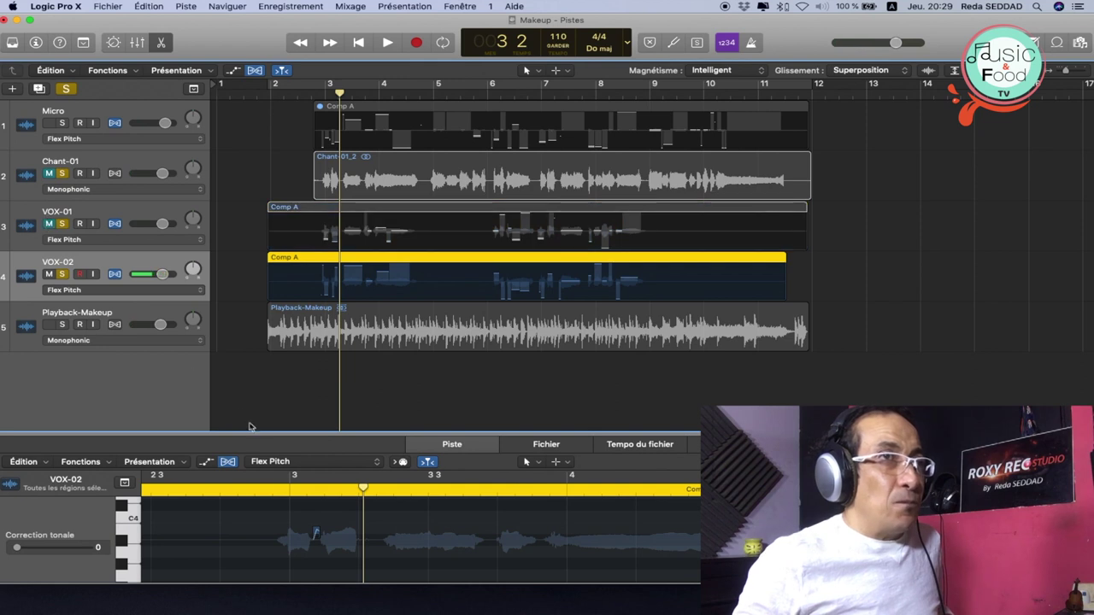
pyautogui.moveTo(257, 432); pyautogui.dragTo(257, 114)
# Listen to VOX-02 alone through its first phrase, then replay the passage from late bar 3 into bar 4.
pyautogui.press('space')
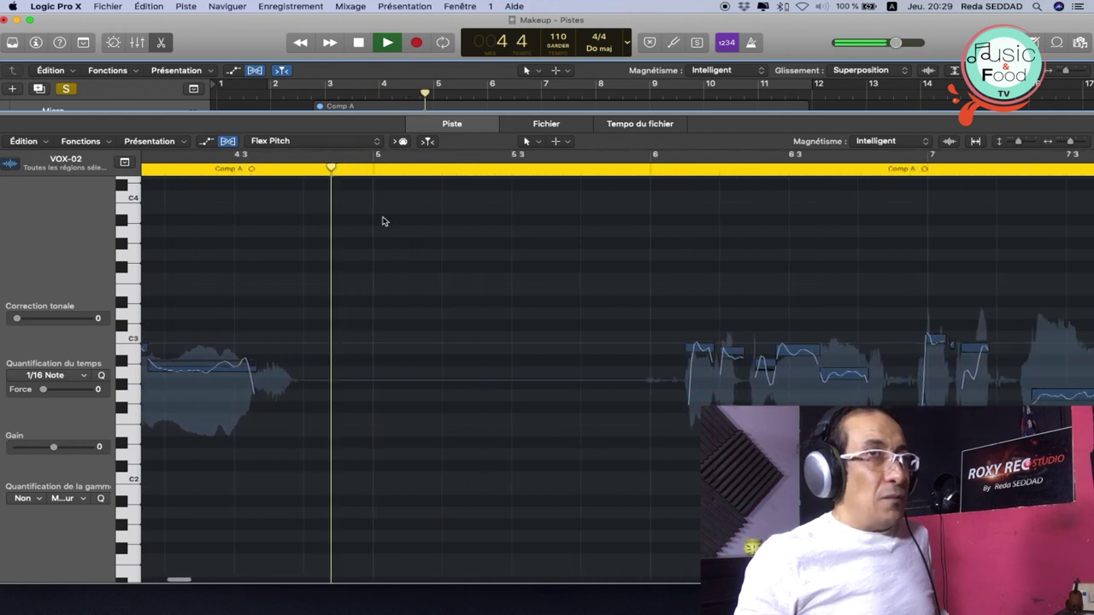
pyautogui.press('KP_Enter')
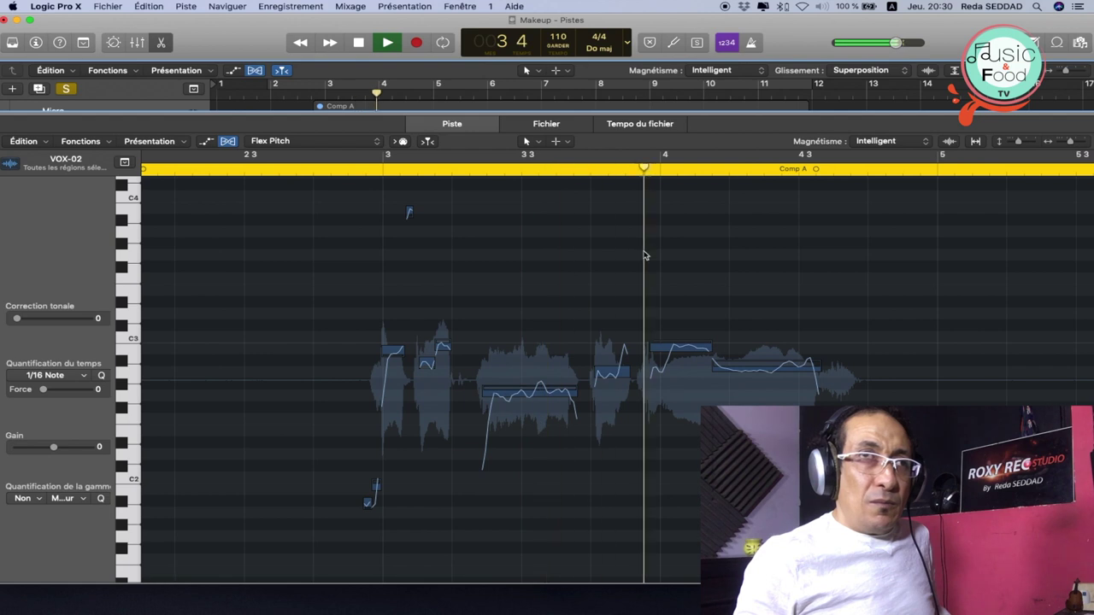
pyautogui.press('space')
pyautogui.hscroll(1, 411, 363)
pyautogui.click(376, 170)
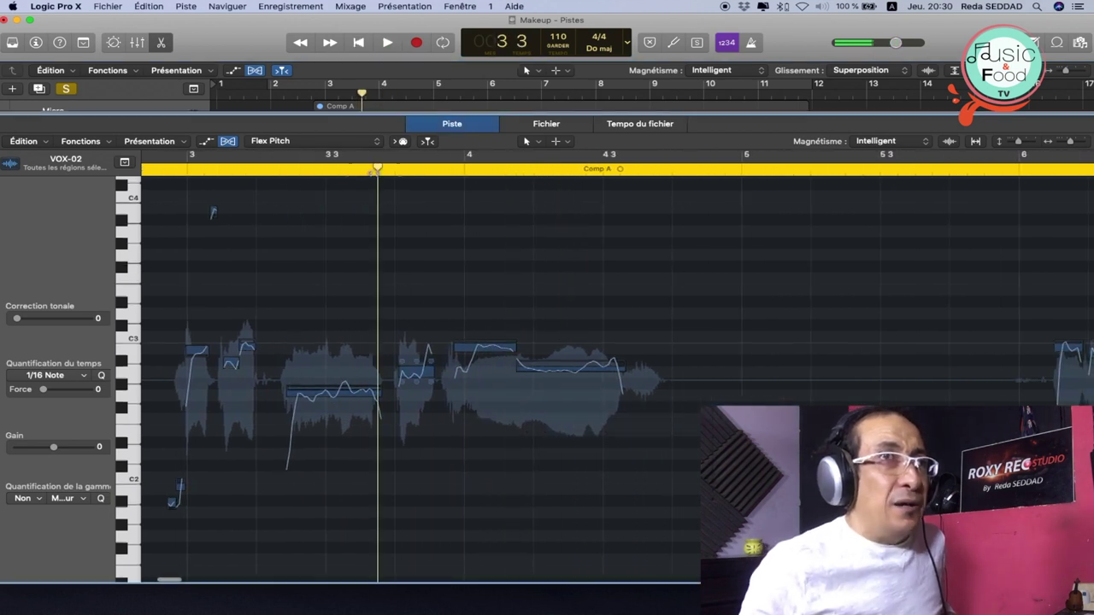
pyautogui.press('space')
pyautogui.press('space')
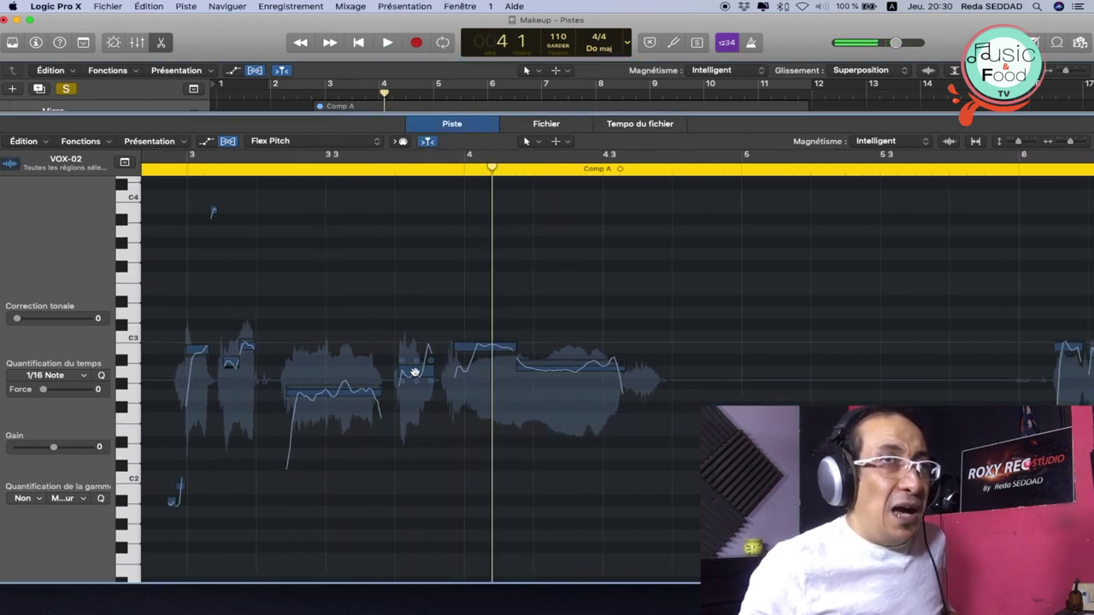
# Raise the short VOX-02 note just before bar 4 by a semitone to A#2, and play on to bar 5.
pyautogui.press('space')
pyautogui.press('space')
pyautogui.moveTo(414, 372); pyautogui.dragTo(417, 359)
pyautogui.press('space')
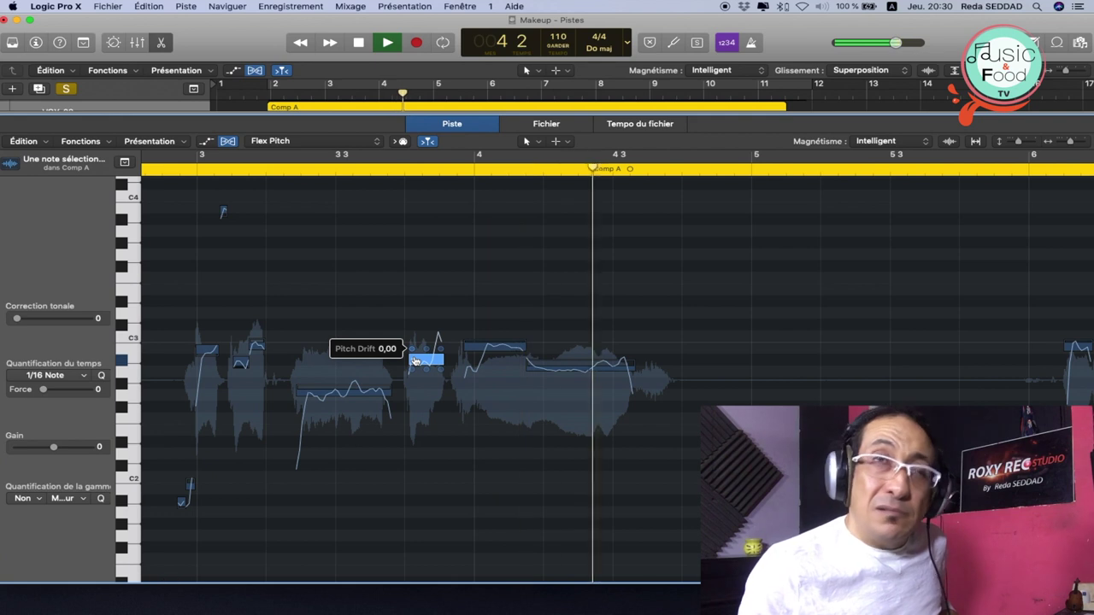
pyautogui.press('space')
pyautogui.press('space')
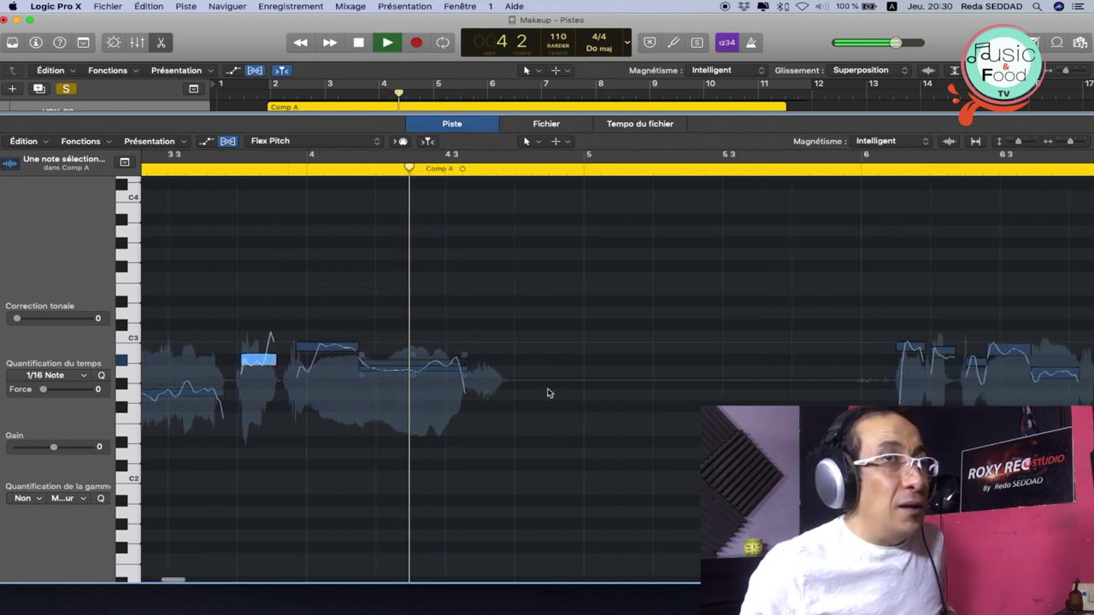
pyautogui.press('space')
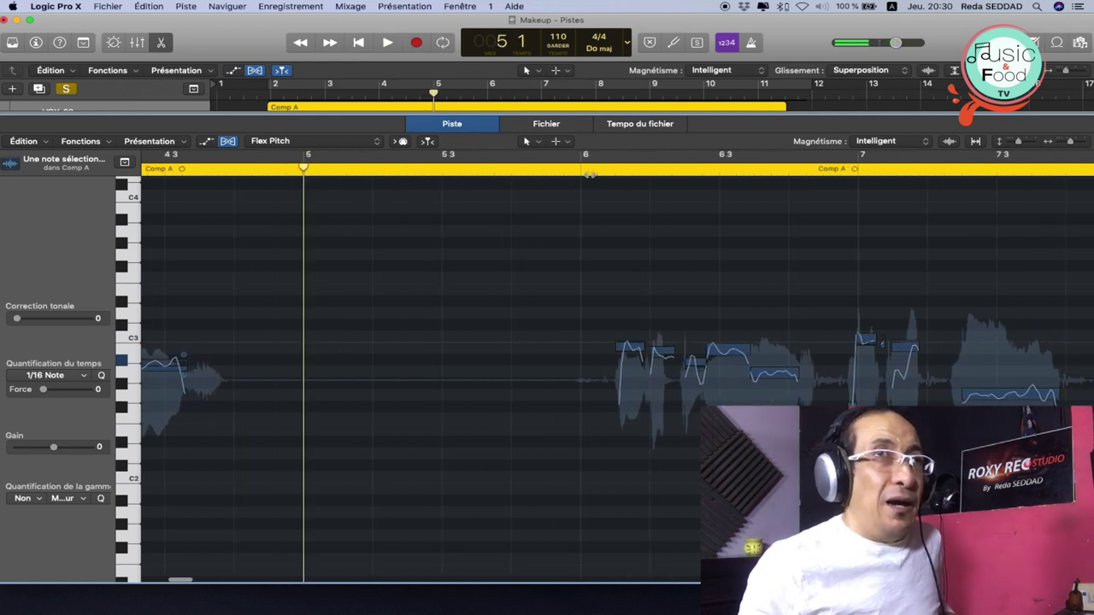
# Lower the first note of the VOX-02 phrase in bar 6 to A2, and replay the phrase.
pyautogui.press('space')
pyautogui.press(',')
pyautogui.press('space')
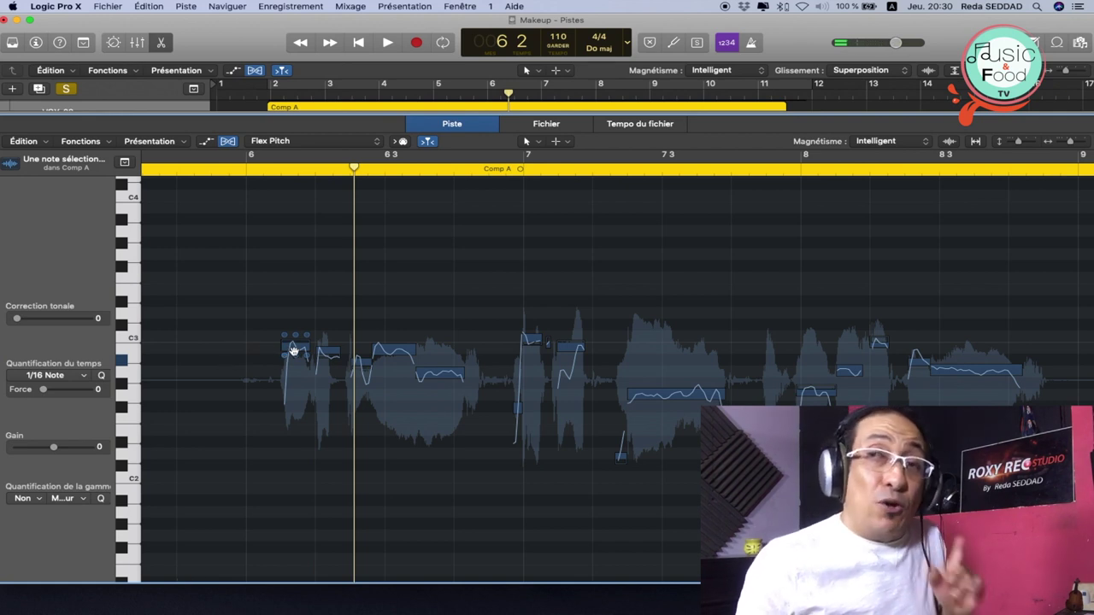
pyautogui.press('space')
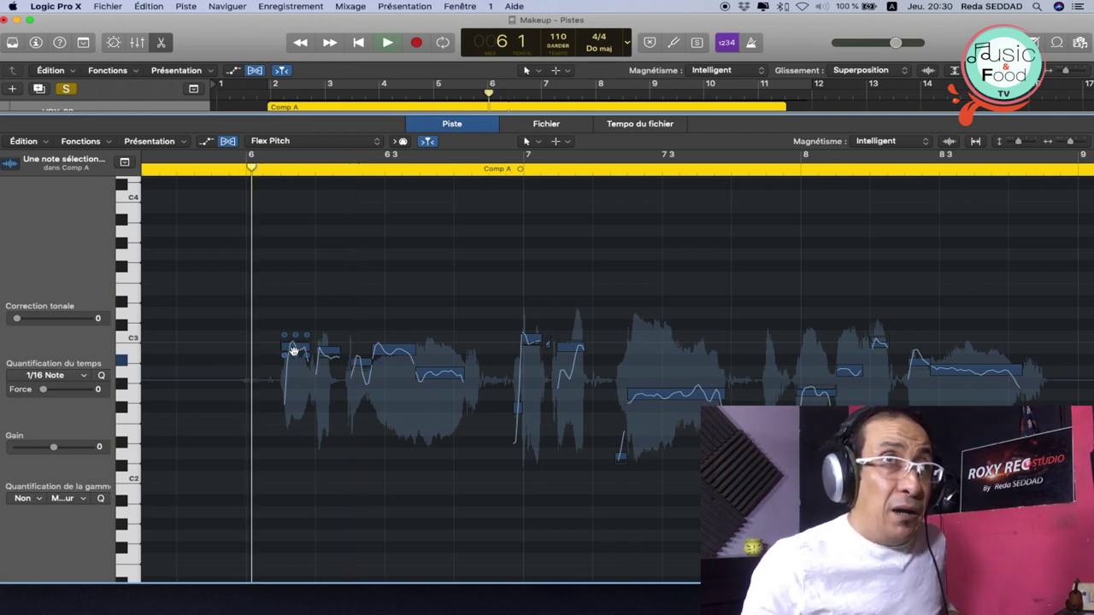
pyautogui.press('space')
pyautogui.click(294, 351)
pyautogui.moveTo(294, 351); pyautogui.dragTo(295, 371)
pyautogui.press('space')
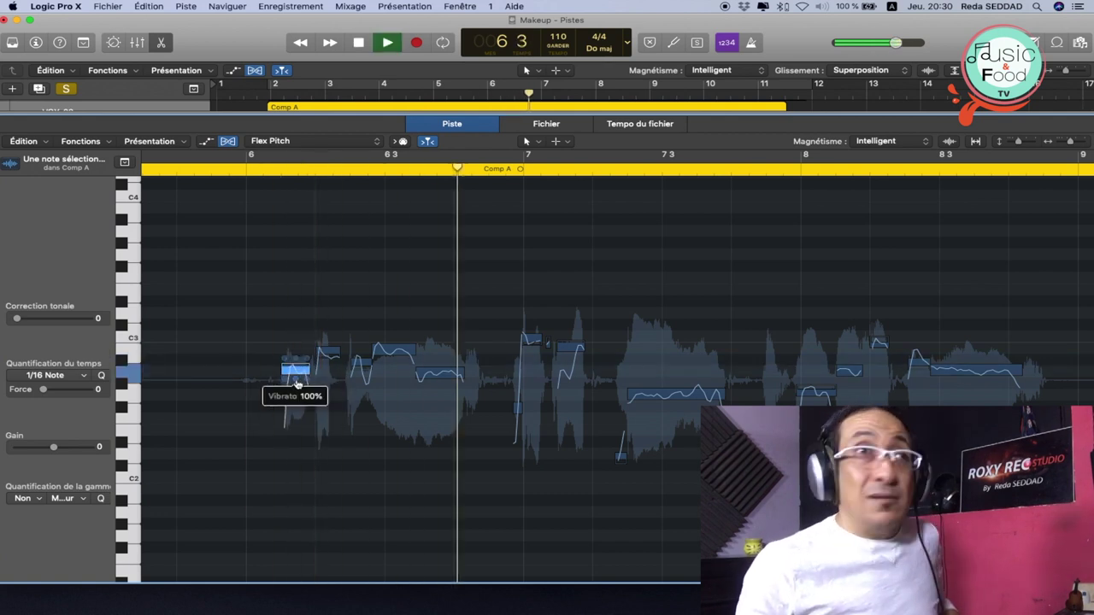
pyautogui.press('space')
pyautogui.press('space')
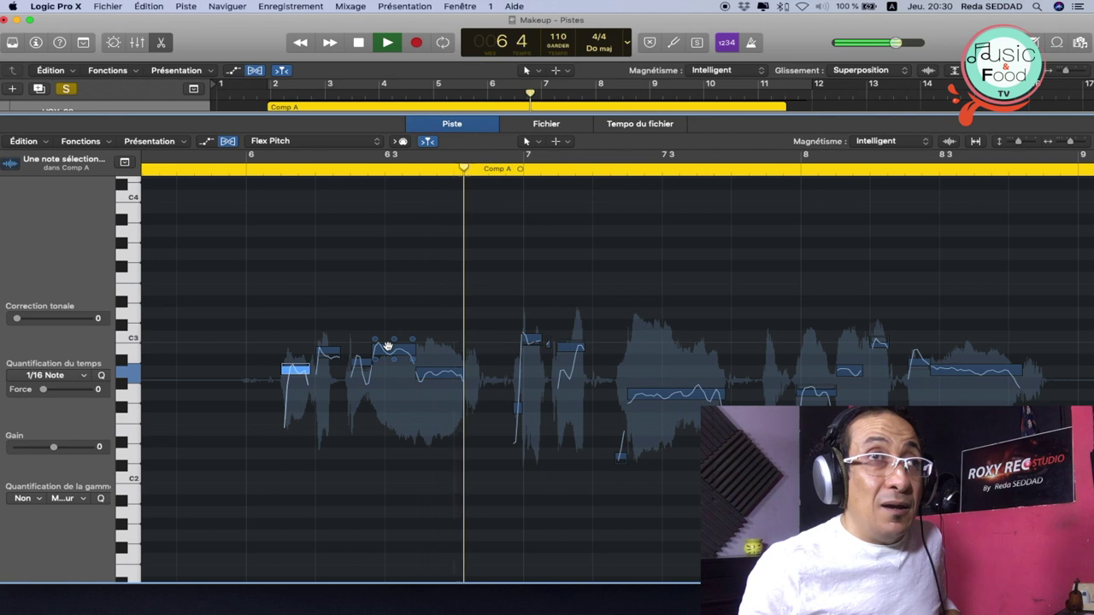
# Play VOX-02 from just before bar 7 into bar 8, and check the pitch of the first note in bar 7.
pyautogui.press('space')
pyautogui.click(505, 171)
pyautogui.press('space')
pyautogui.press('space')
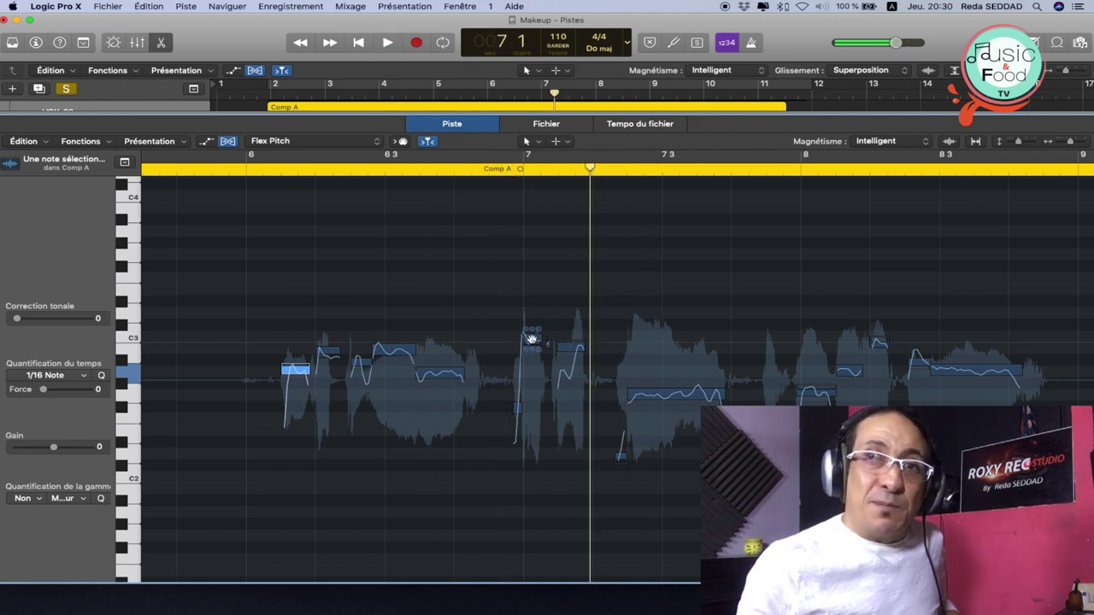
pyautogui.click(531, 340)
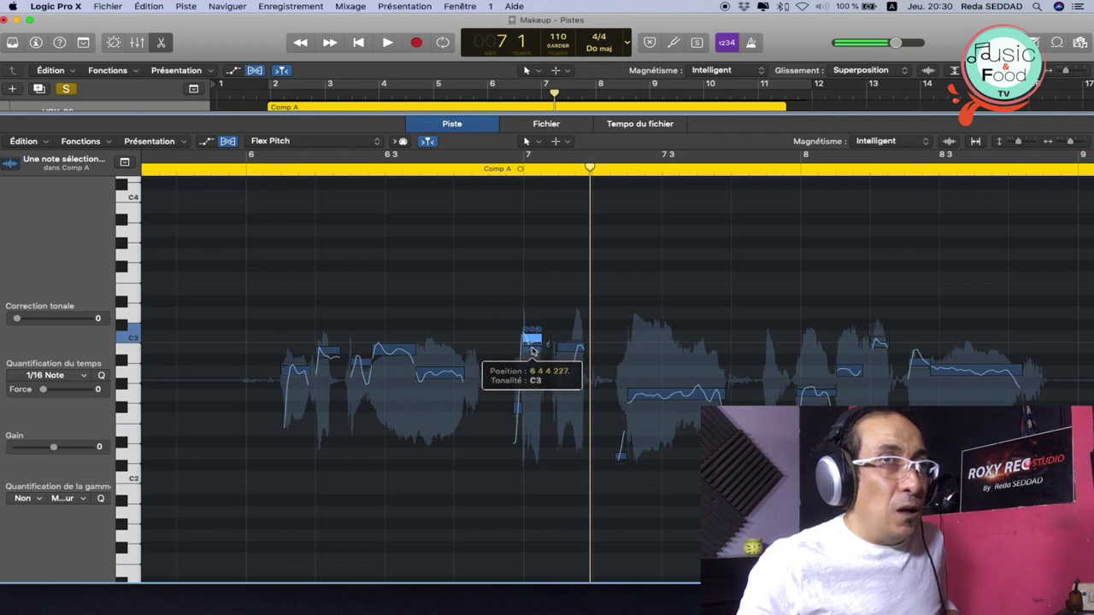
pyautogui.press('space')
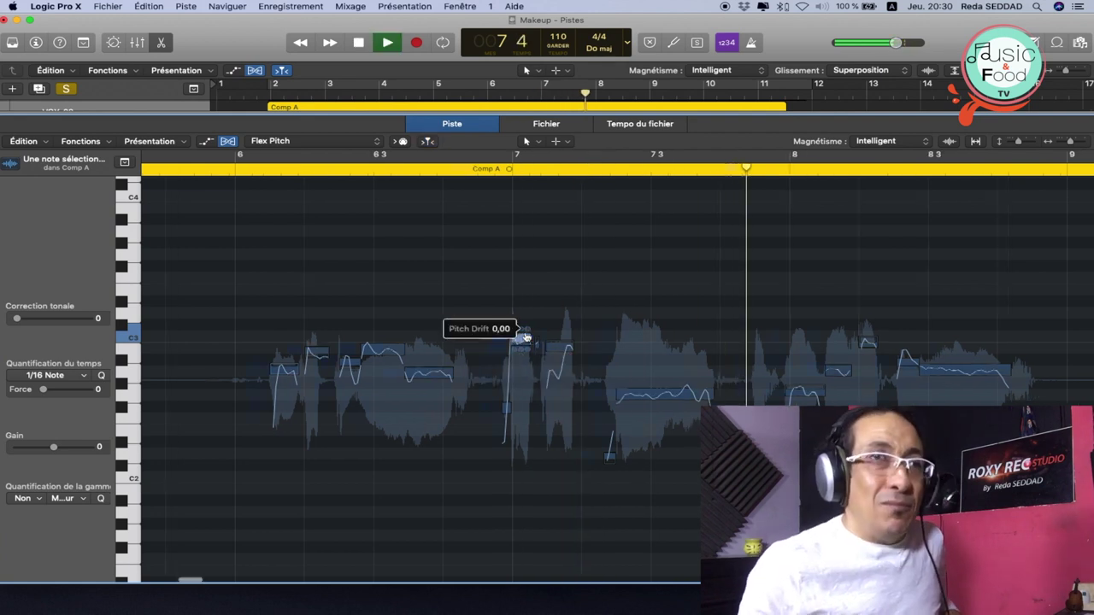
pyautogui.press('space')
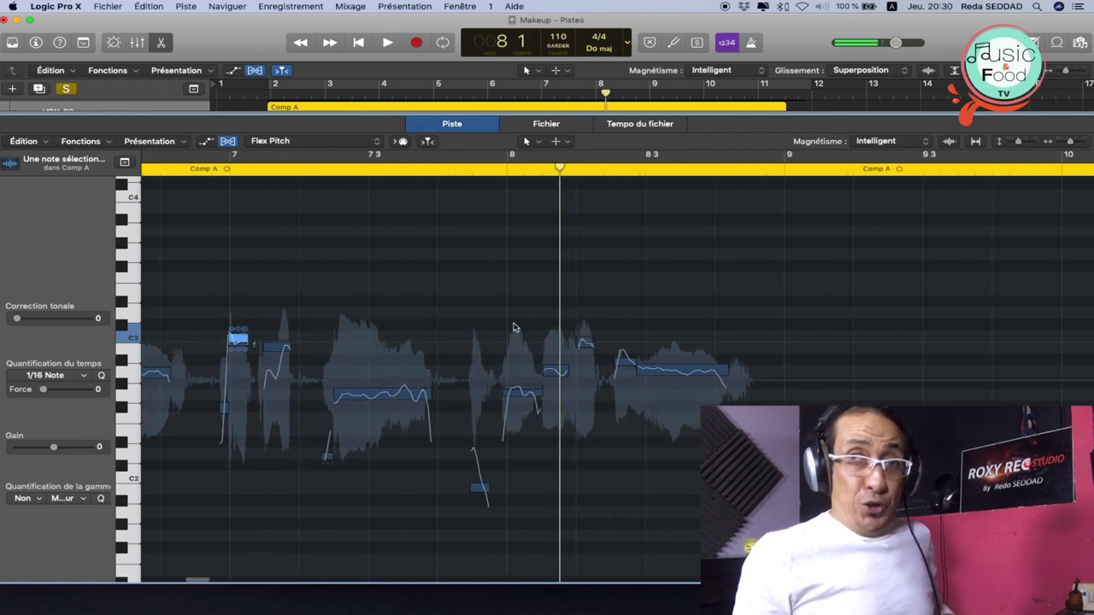
# Raise the low VOX-02 note near the end of bar 7 to C#2, and play the passage back.
pyautogui.click(437, 173)
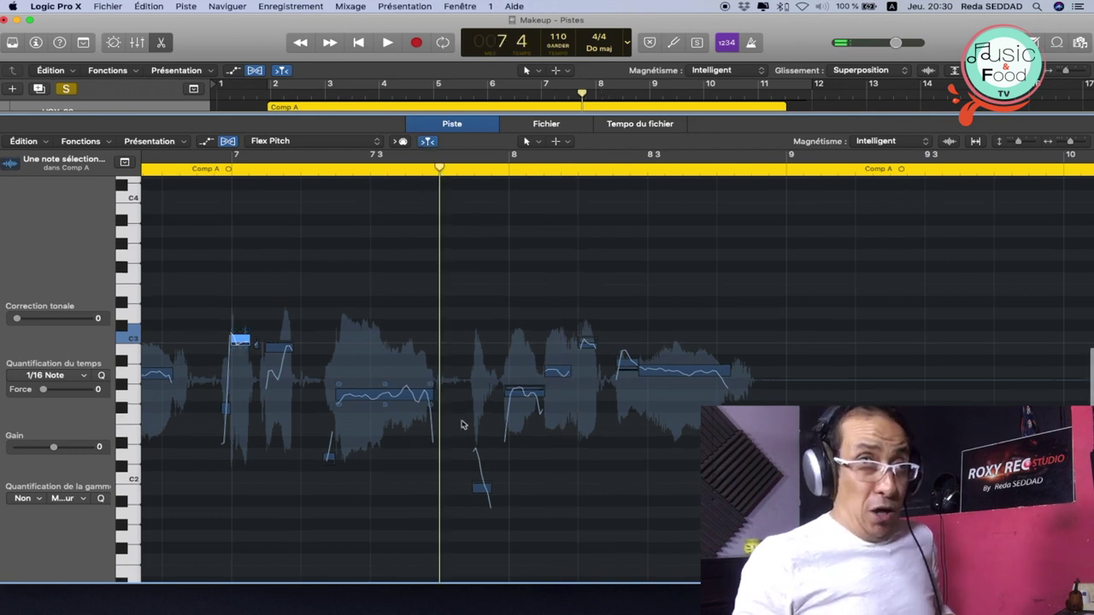
pyautogui.moveTo(479, 490); pyautogui.dragTo(482, 474)
pyautogui.press('super+z')
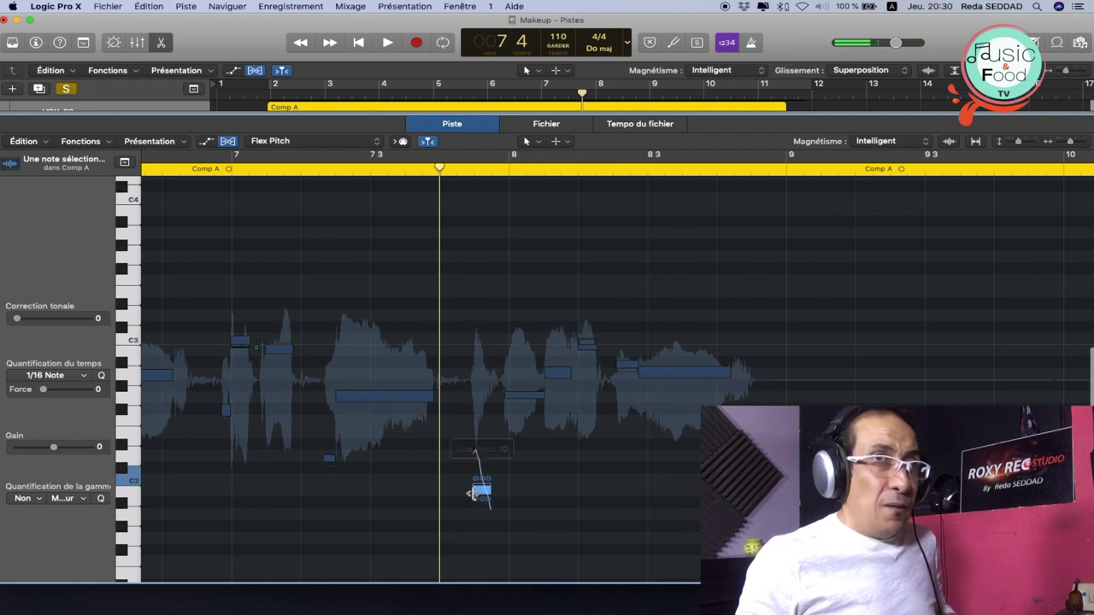
pyautogui.click(481, 489)
pyautogui.moveTo(482, 473); pyautogui.dragTo(481, 466)
pyautogui.press('space')
pyautogui.press('space')
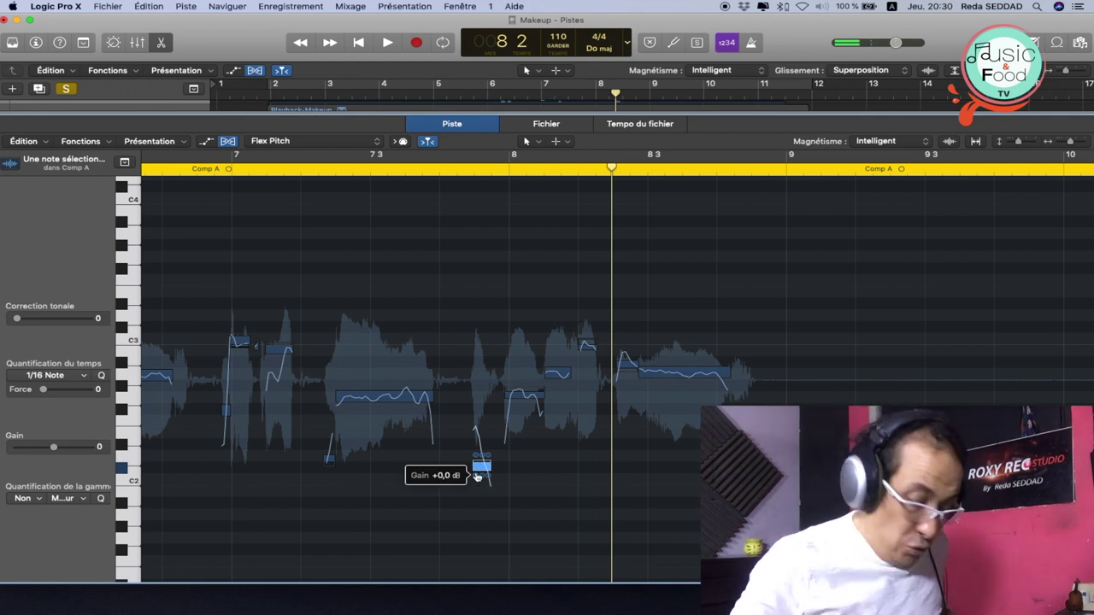
# Increase the gain of the low note near the end of bar 7 to about 1 dB, and replay it.
pyautogui.press('super+Right')
pyautogui.press('super+Right')
pyautogui.press('super+Right')
pyautogui.hscroll(-4, 477, 479)
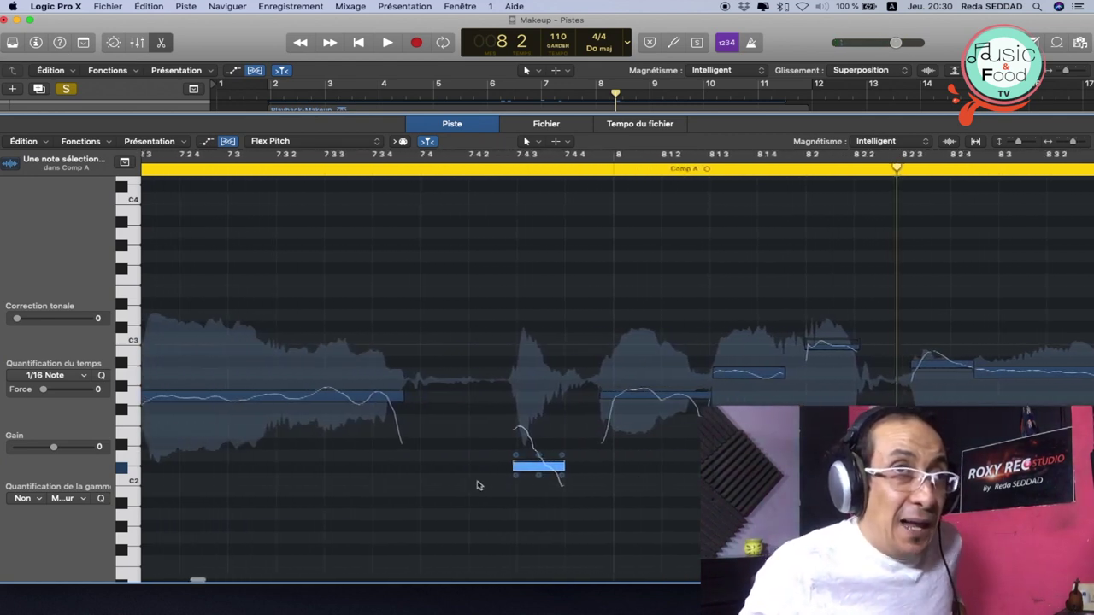
pyautogui.moveTo(522, 477)
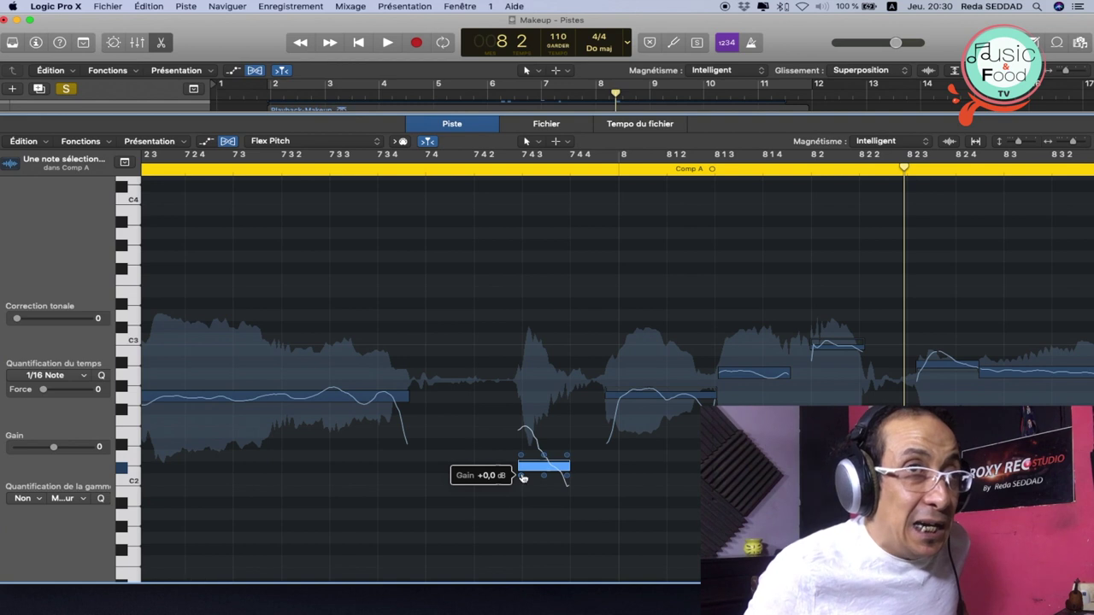
pyautogui.press('space')
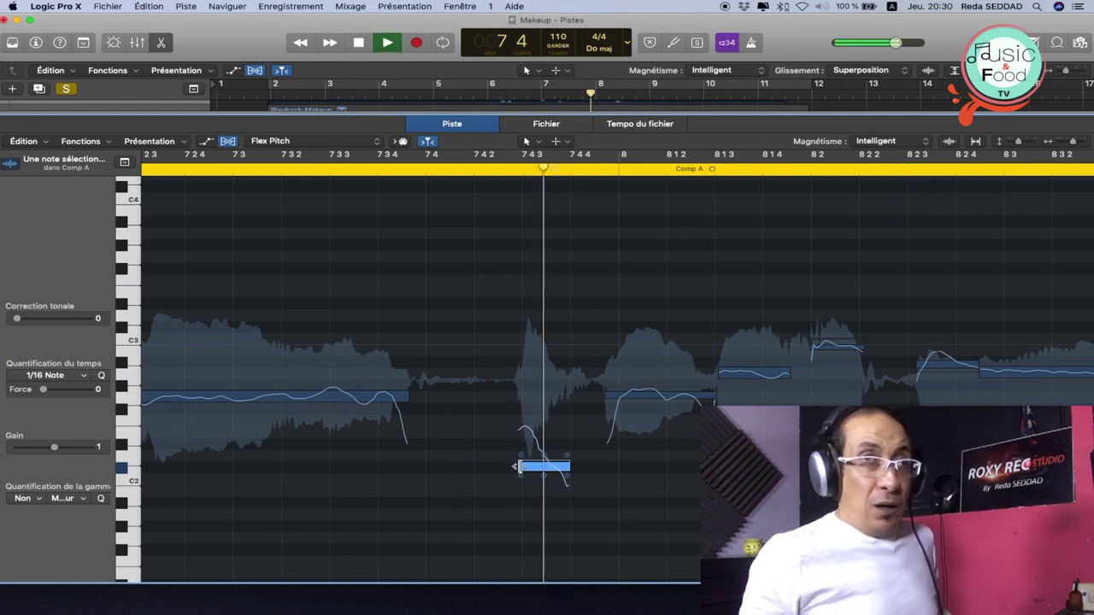
pyautogui.press('space')
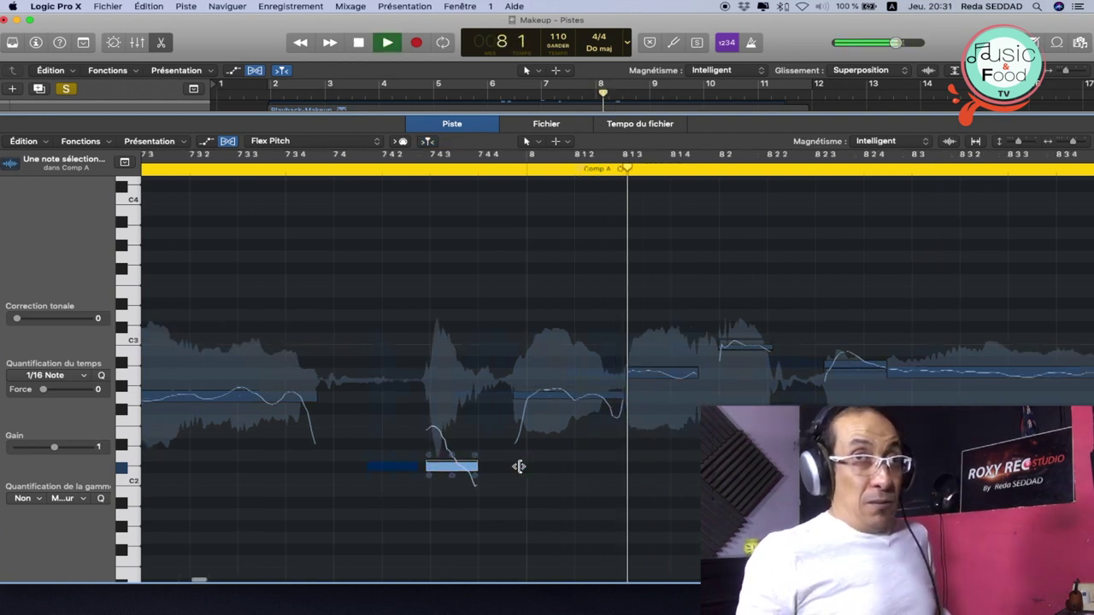
# Lower the short note in bar 8, just before the long final note, to A2 and play to the start of bar 9.
pyautogui.press('space')
pyautogui.press('space')
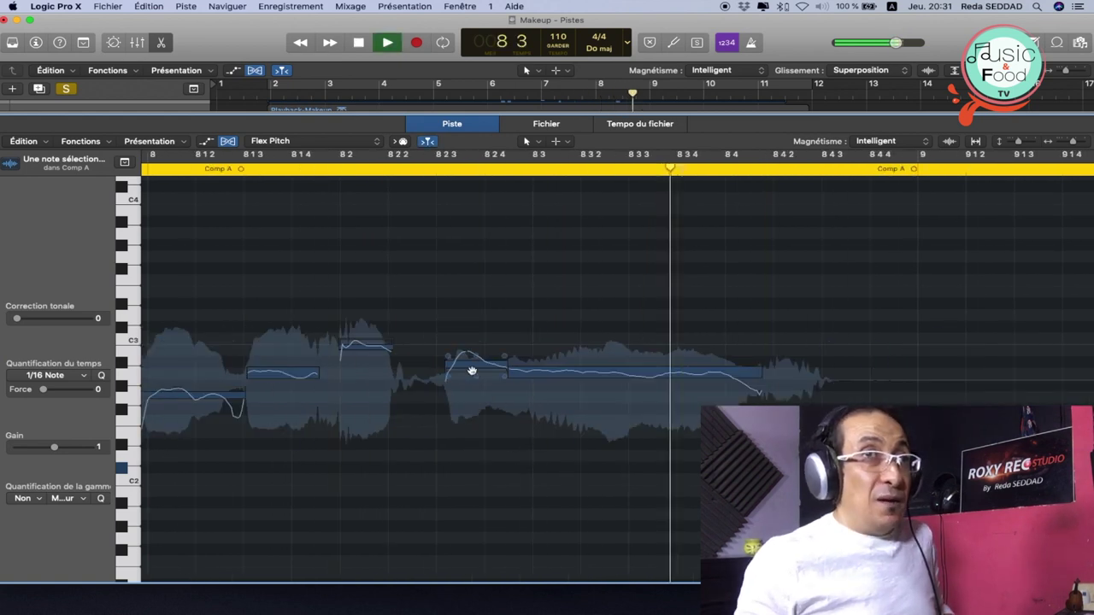
pyautogui.press('space')
pyautogui.moveTo(474, 367); pyautogui.dragTo(475, 383)
pyautogui.press('space')
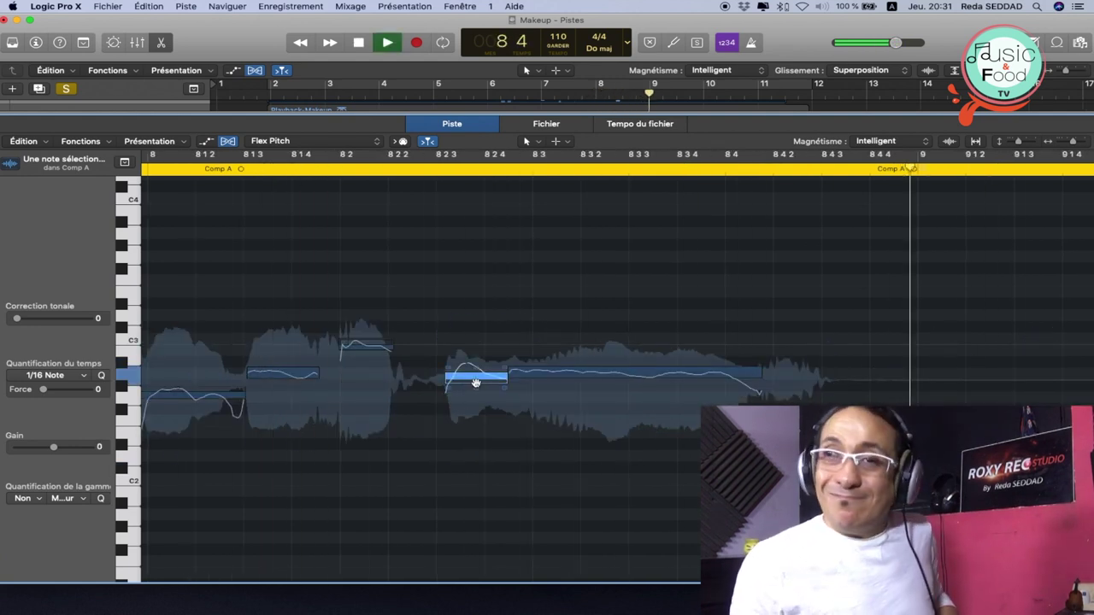
pyautogui.press('space')
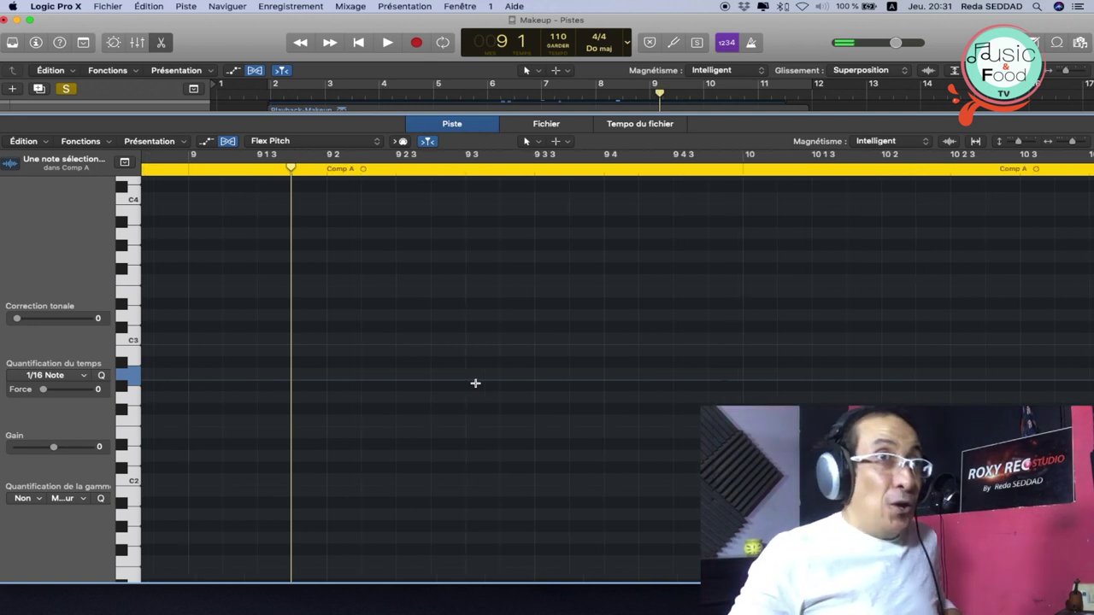
# Close the audio editor, clear all solos, unmute Chant-01 and VOX-01, and play the full mix from bar 2.
pyautogui.press('super+Left')
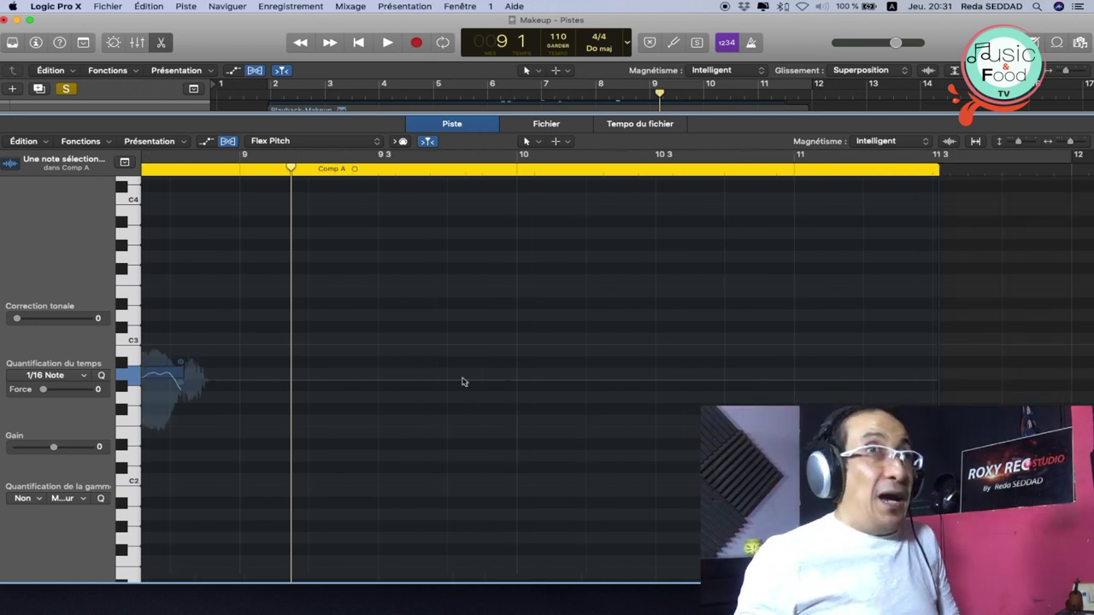
pyautogui.press('p')
pyautogui.press('p')
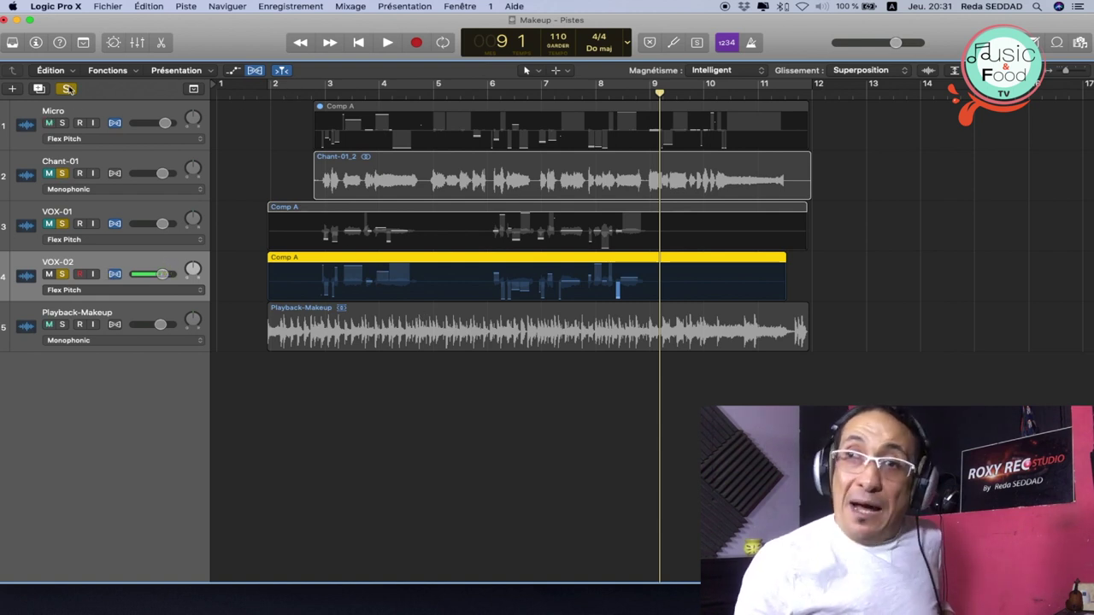
pyautogui.click(70, 89)
pyautogui.click(49, 173)
pyautogui.click(48, 224)
pyautogui.click(272, 96)
pyautogui.press('space')
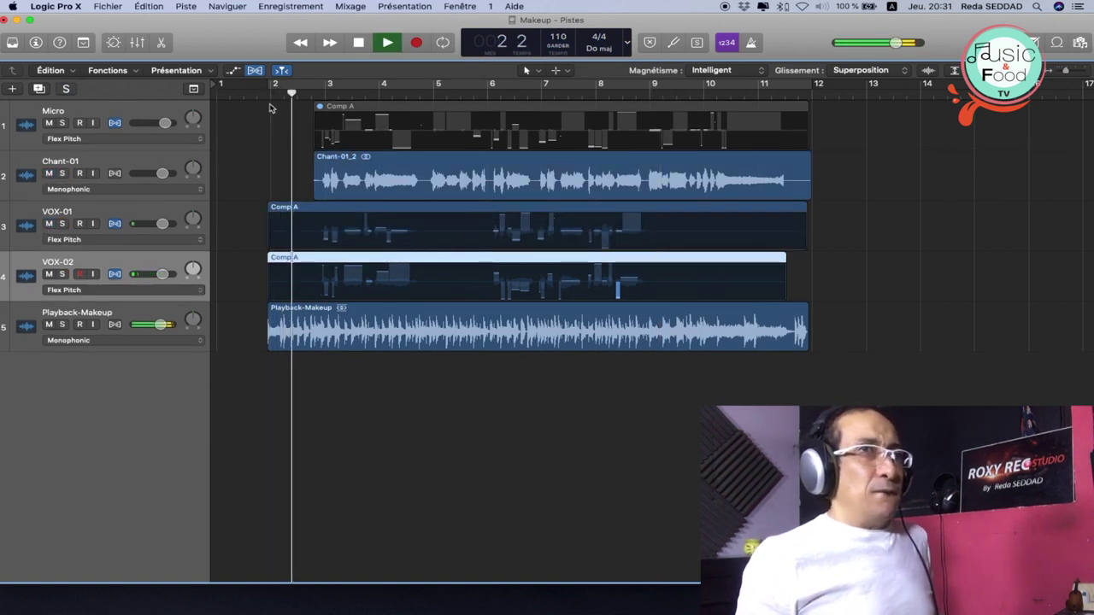